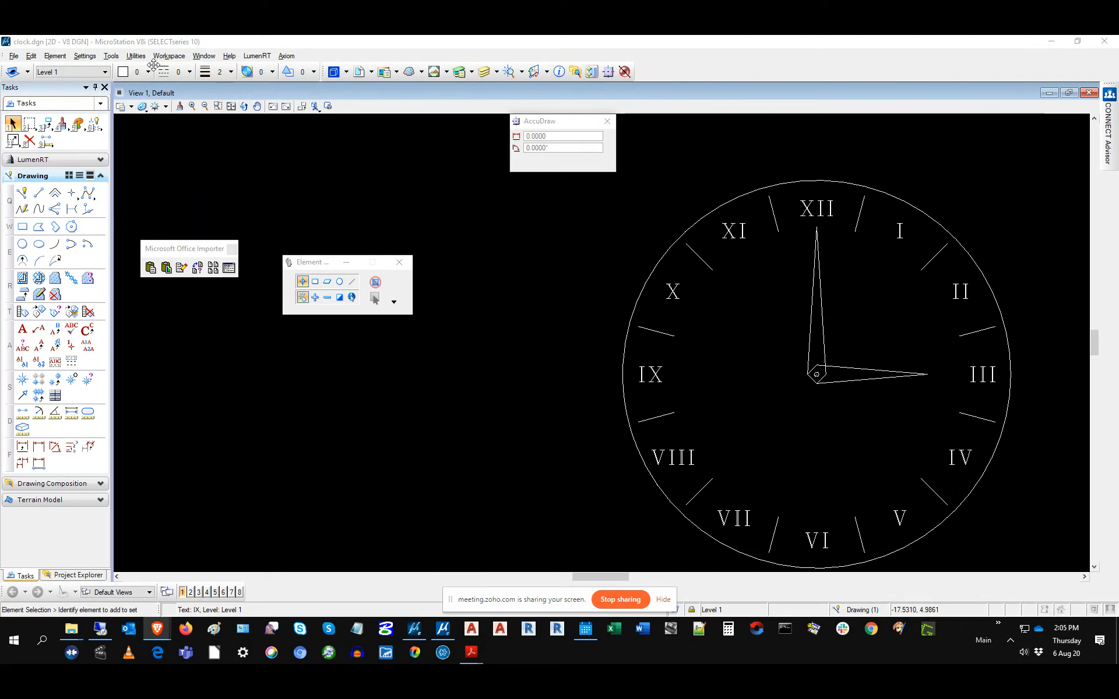
Step: Leave the V8i Utilities menu unused and bring up the CONNECT Edition window with clock.dgn
click(135, 56)
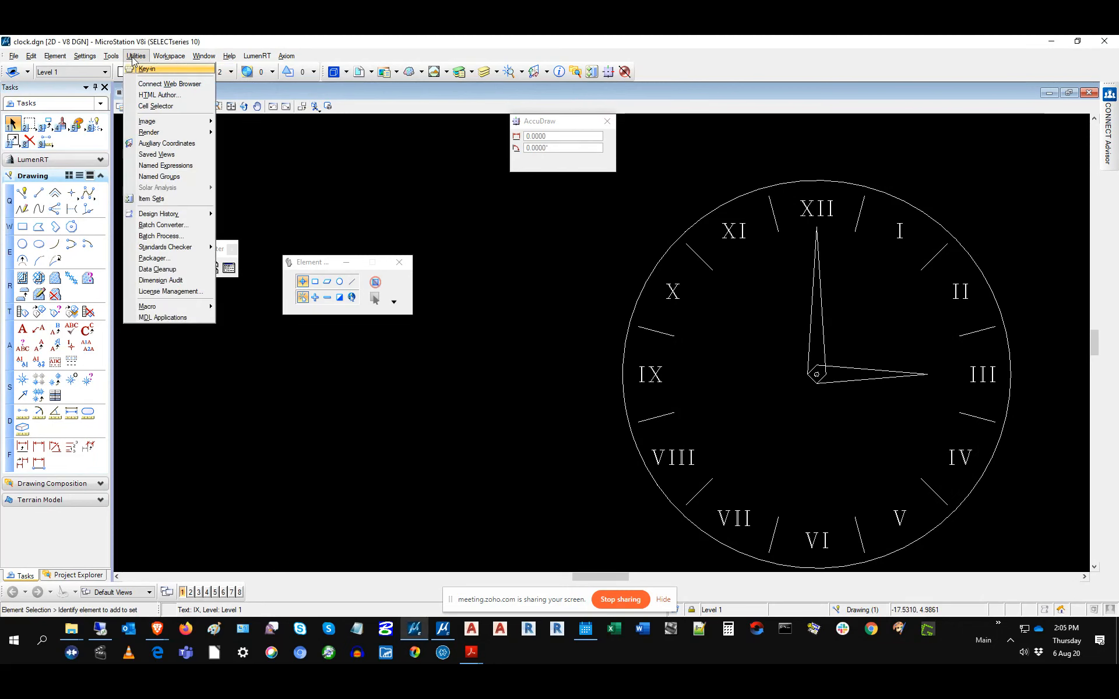
click(328, 38)
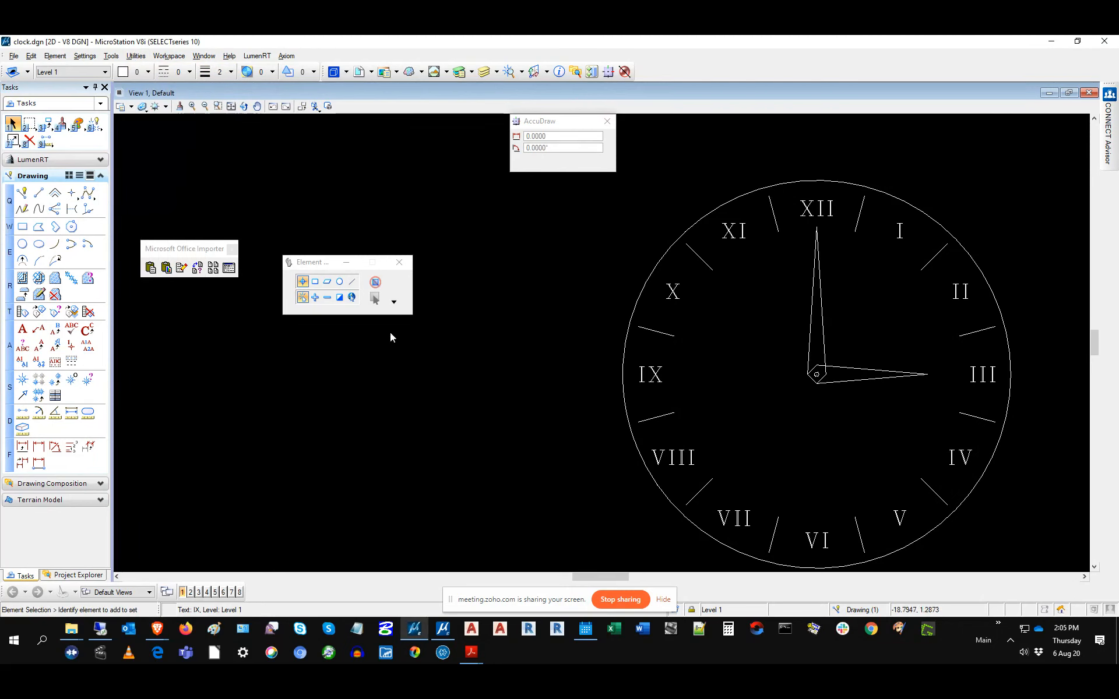
click(442, 629)
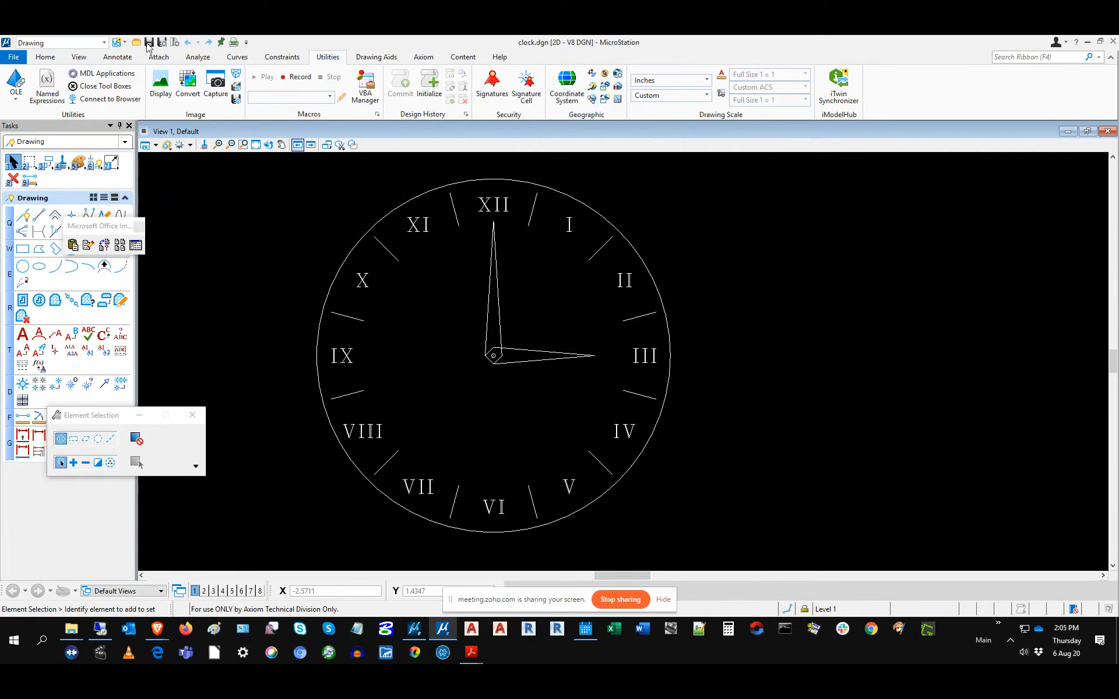
Step: View the File > Tools page (Batch Process) in CONNECT Edition, then return to V8i's Utilities menu
click(9, 58)
click(23, 256)
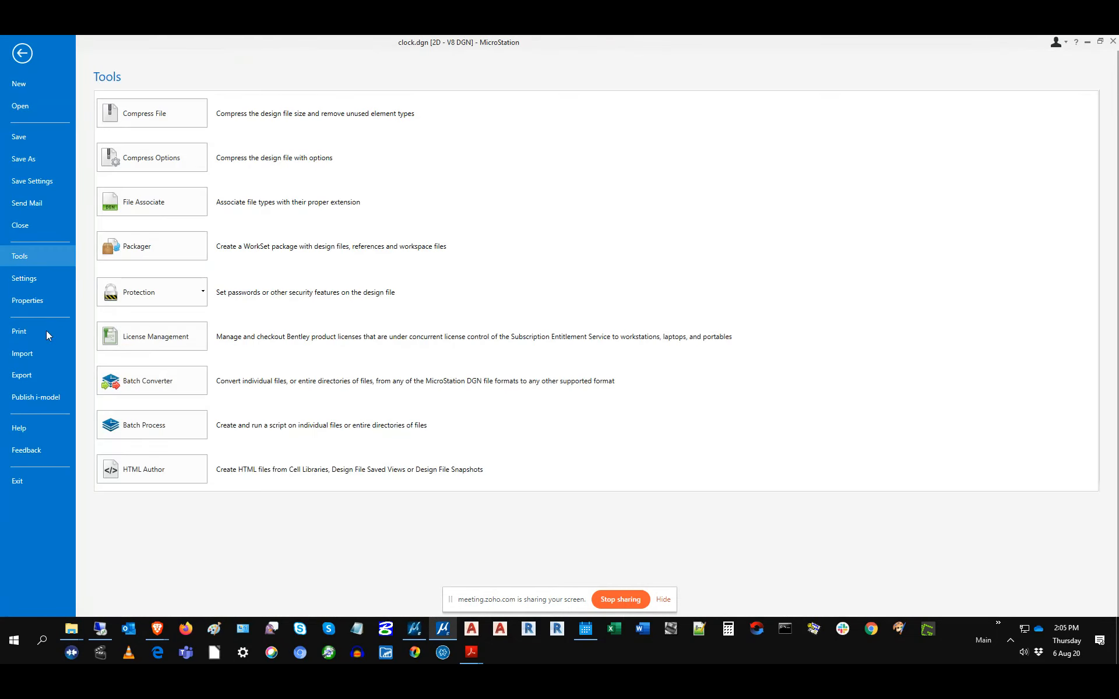
mouse_move(411, 639)
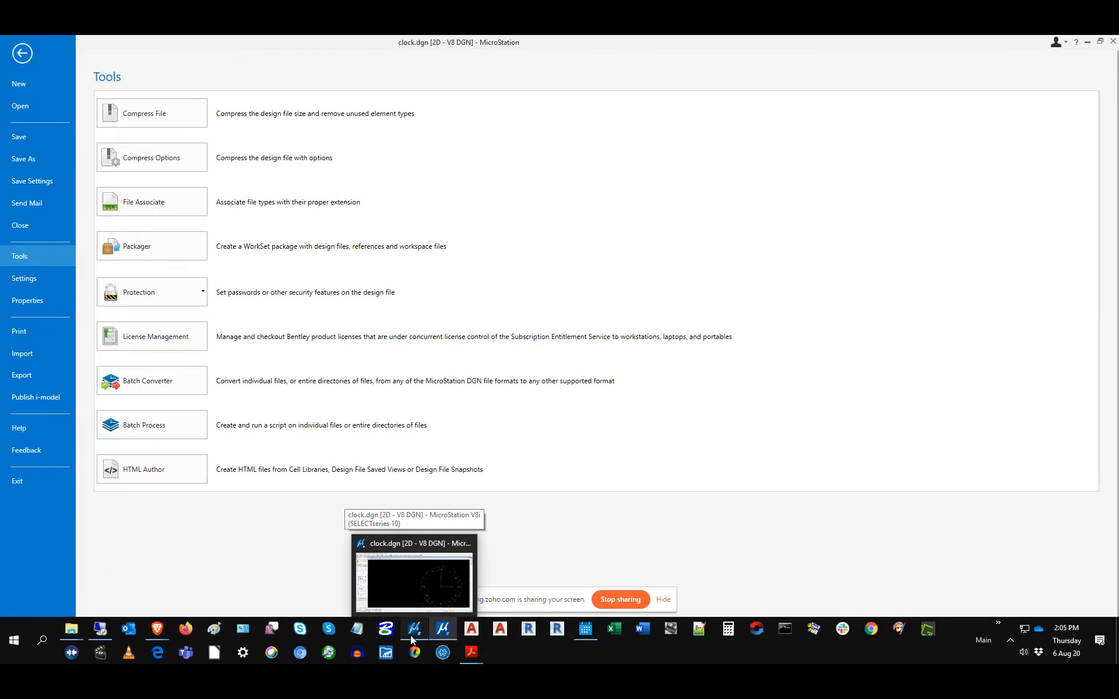
click(411, 639)
click(134, 56)
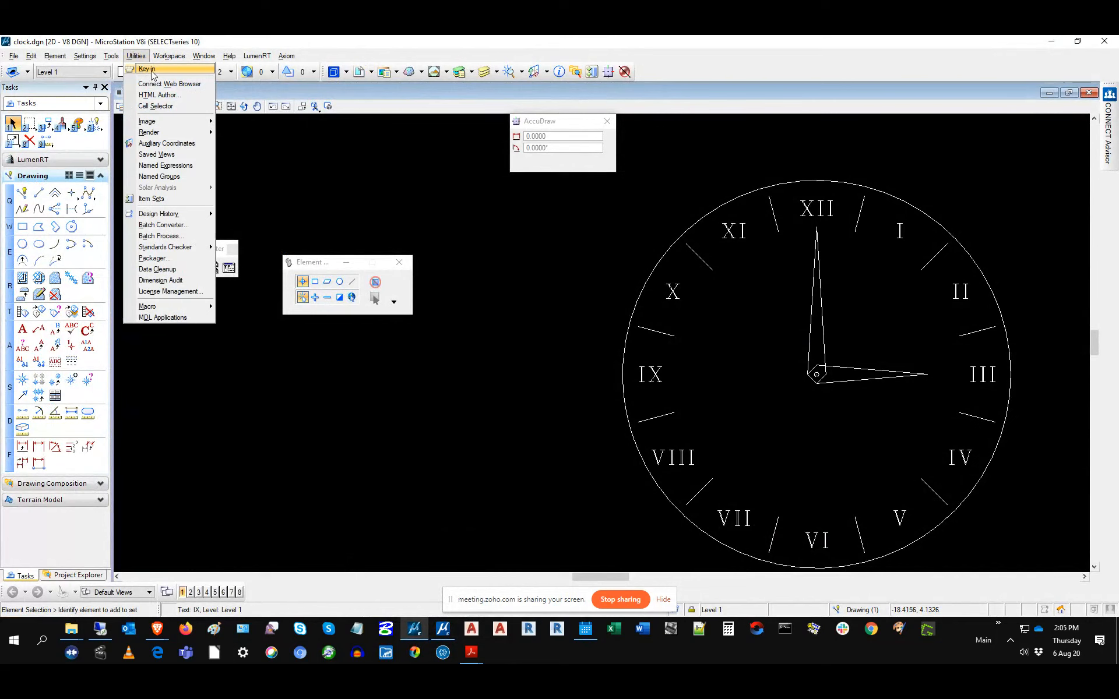
Step: Open the Key-in window, move it near the top, and enlarge it to show command lists
click(151, 71)
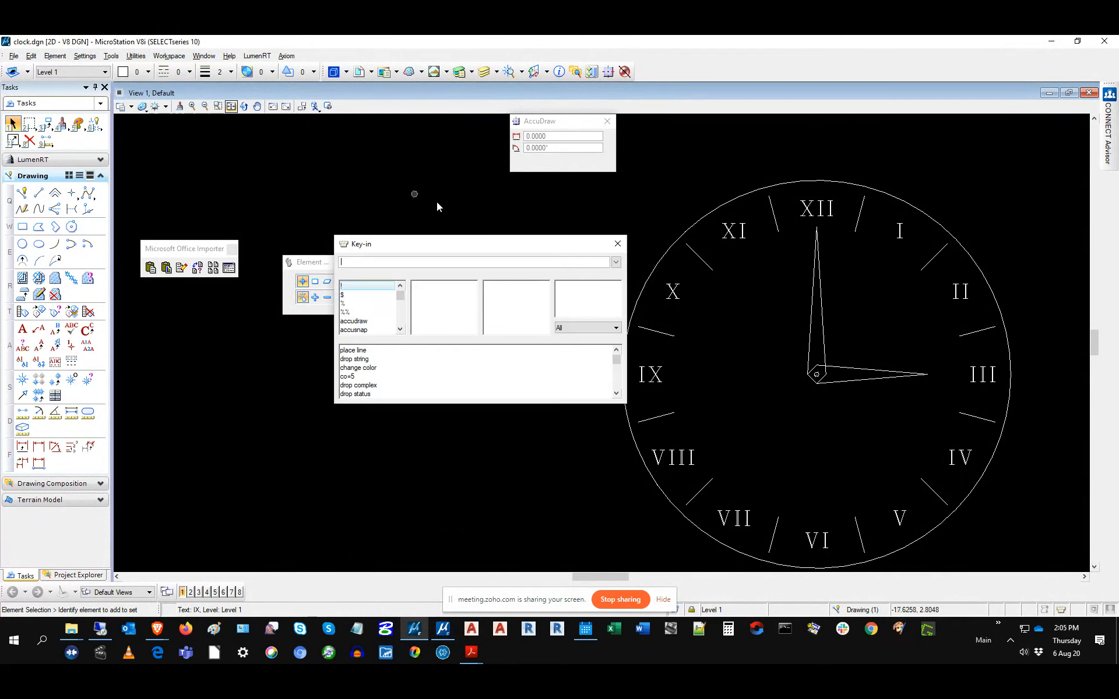
drag(487, 244, 439, 396)
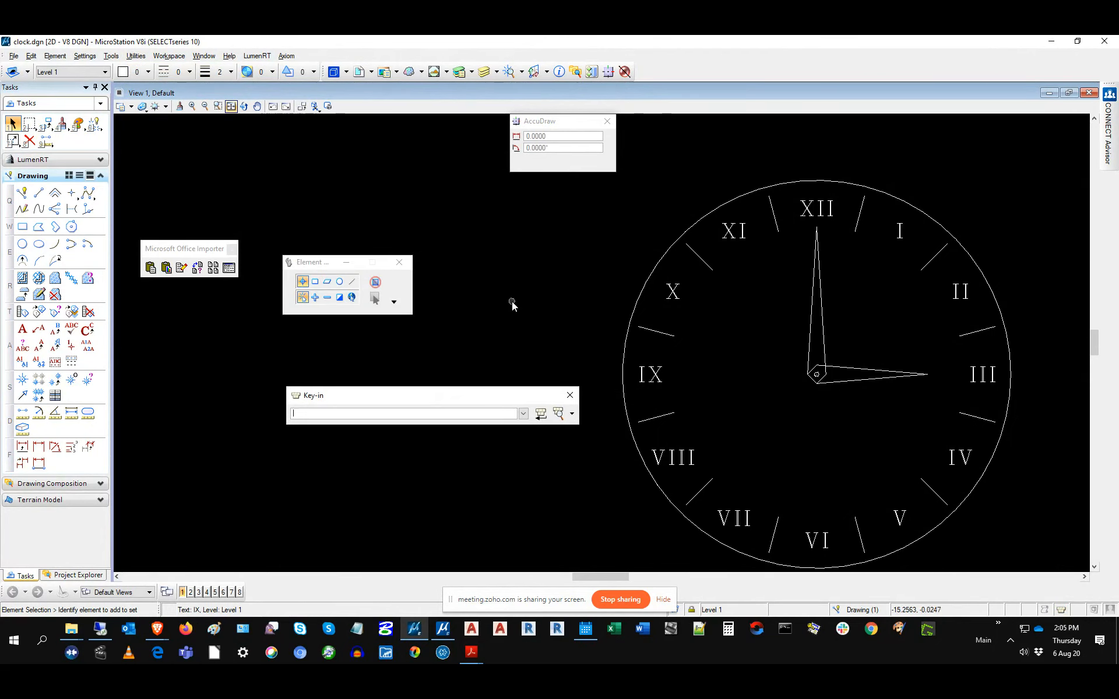
drag(424, 400, 468, 213)
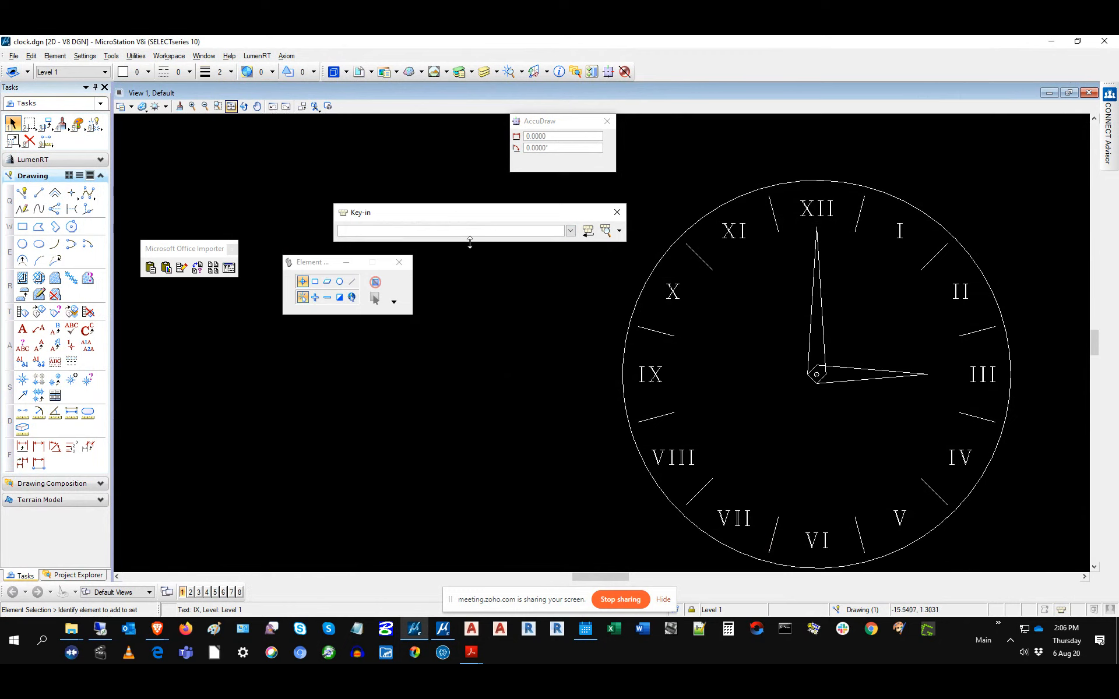
drag(469, 242, 468, 270)
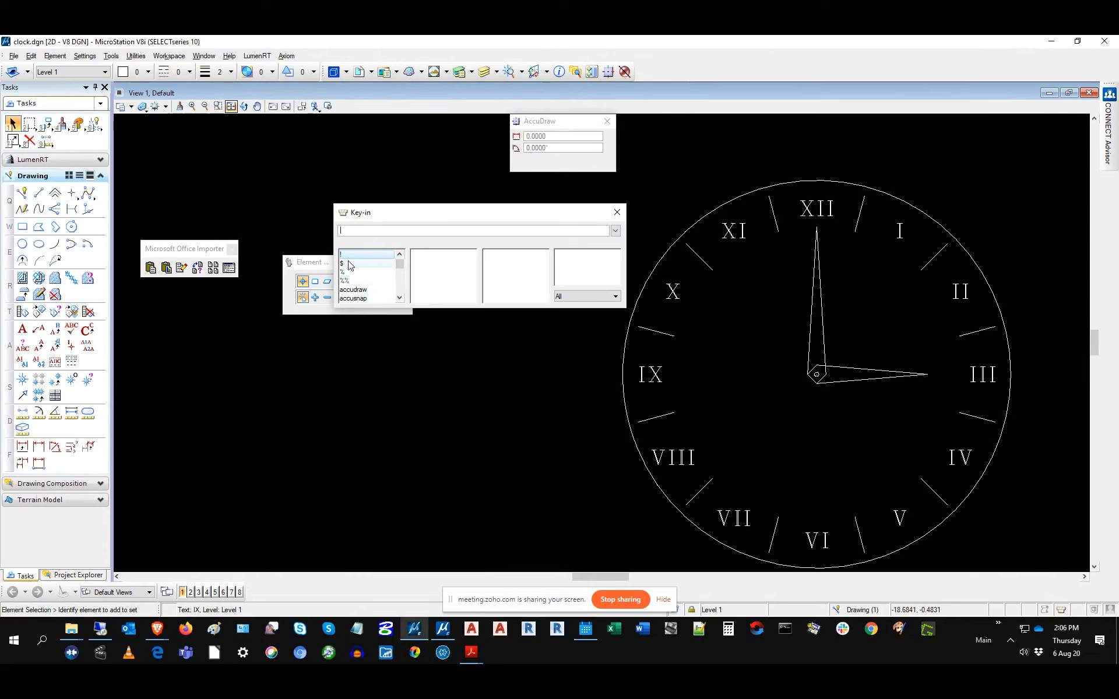
Step: Replace a mistyped 'split' with 'place' in the Key-in field
scroll(346, 269, down, 15)
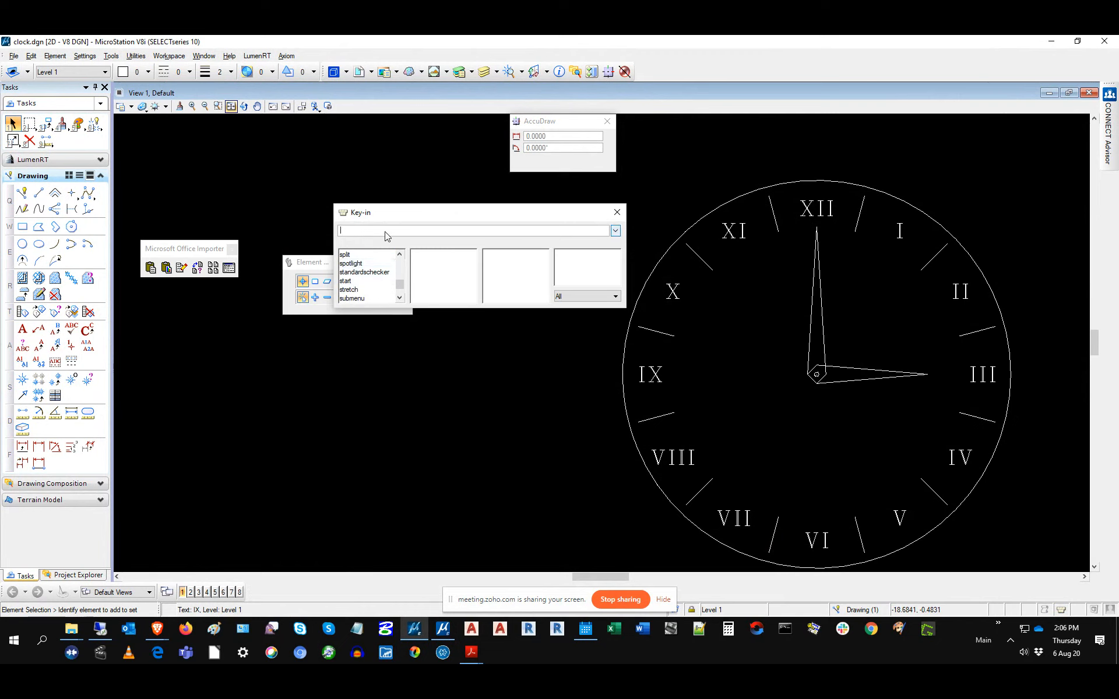
text(split)
key(BackSpace)
key(BackSpace)
key(BackSpace)
key(BackSpace)
key(BackSpace)
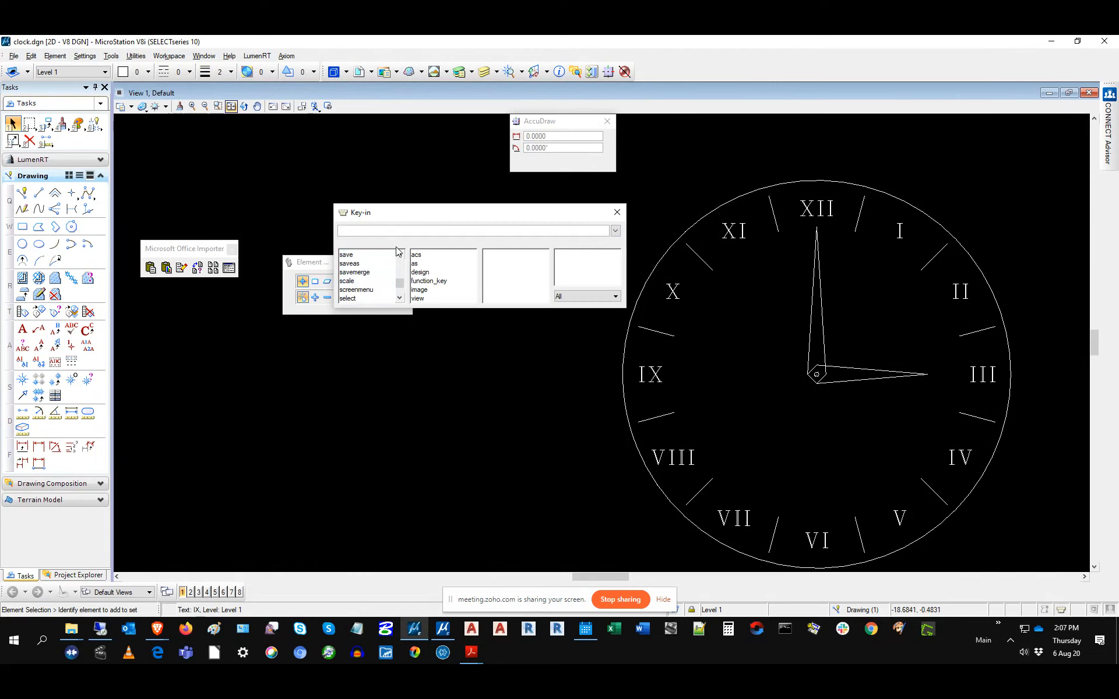
text(place)
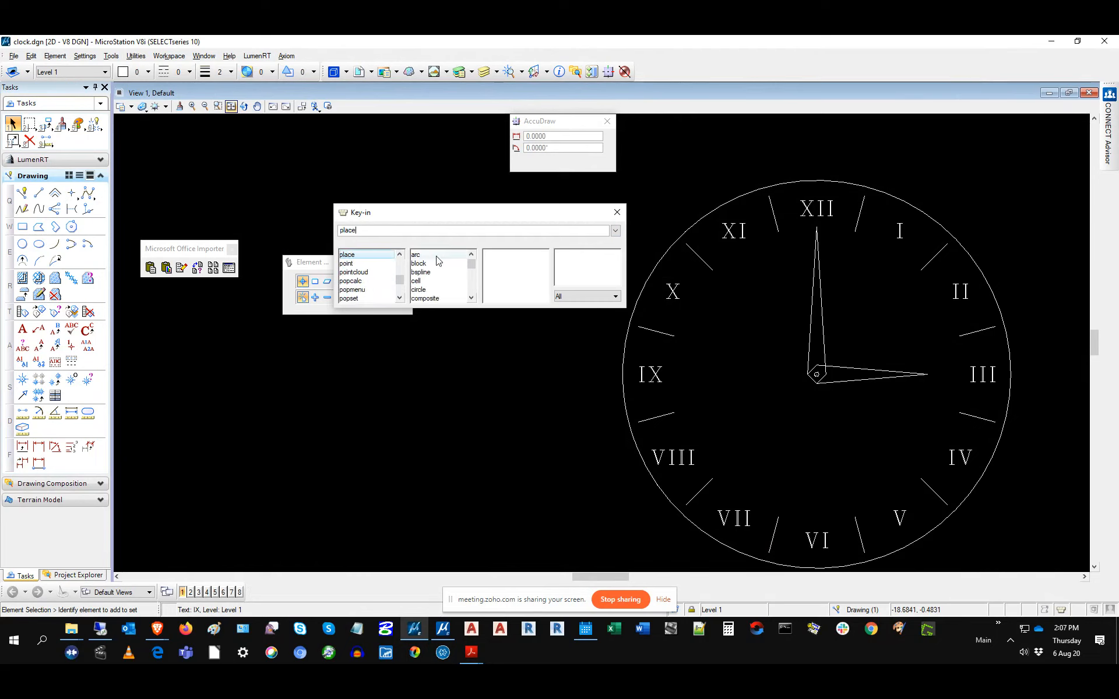
Step: Pick line from the word lists and run the 'place line' key-in
click(474, 292)
click(474, 290)
click(473, 289)
click(474, 290)
click(474, 289)
click(473, 291)
click(472, 299)
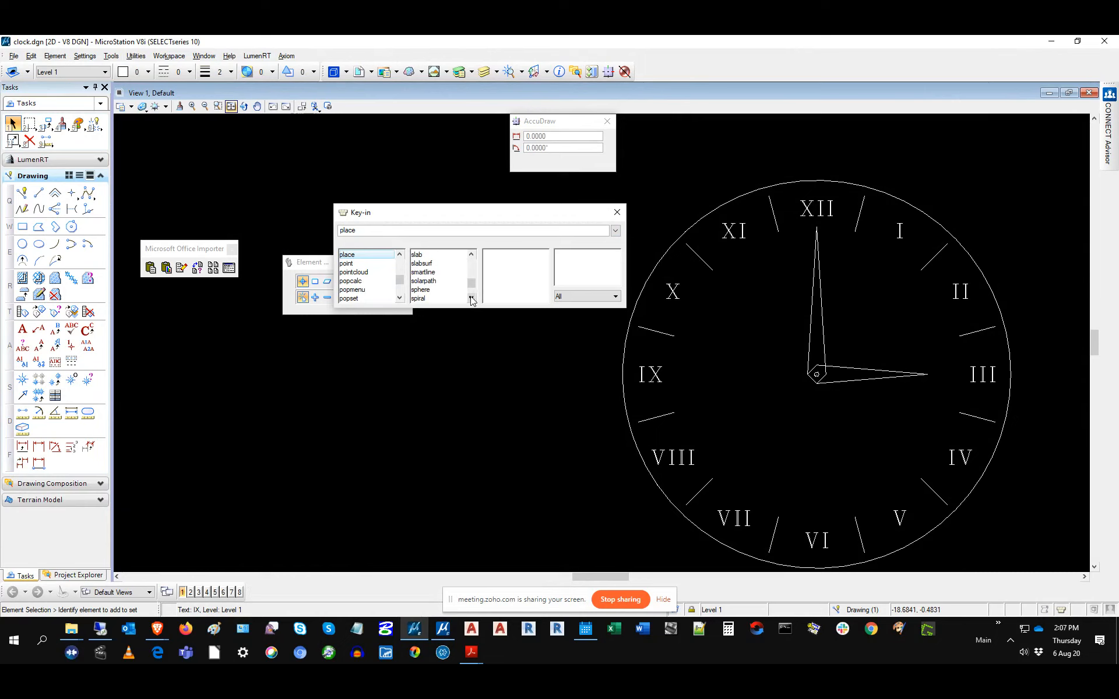
click(472, 273)
click(472, 272)
click(470, 269)
click(470, 269)
click(471, 286)
click(417, 264)
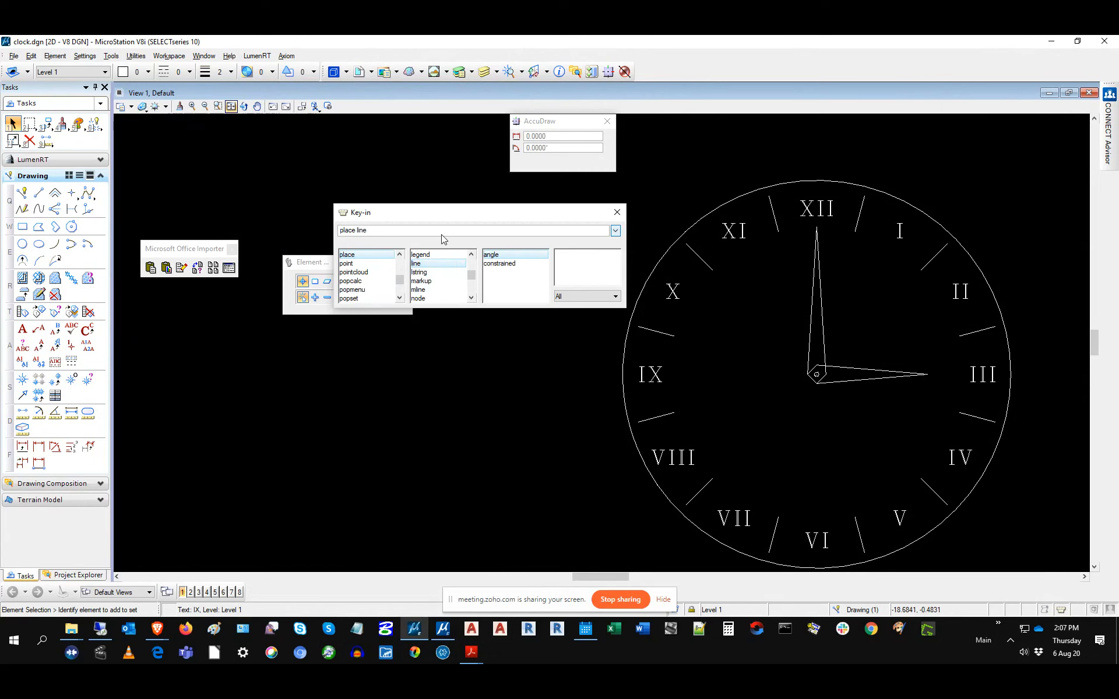
key(Return)
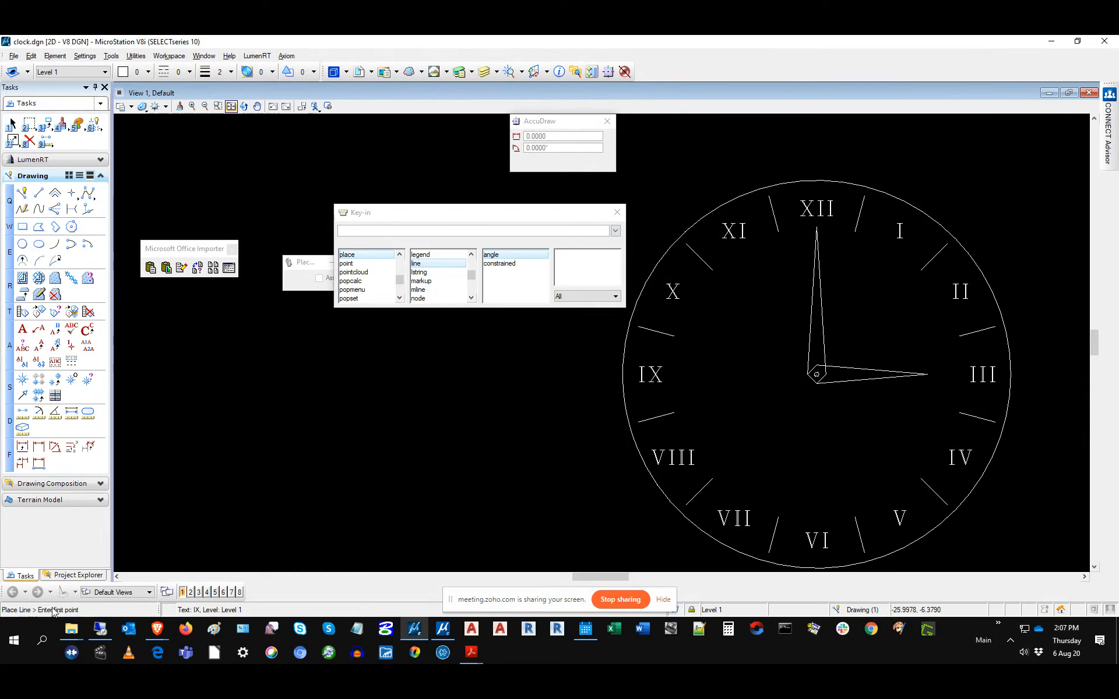
Step: Place a slanted line left of the clock, then enlarge the Key-in window to reveal its history
click(287, 449)
click(478, 357)
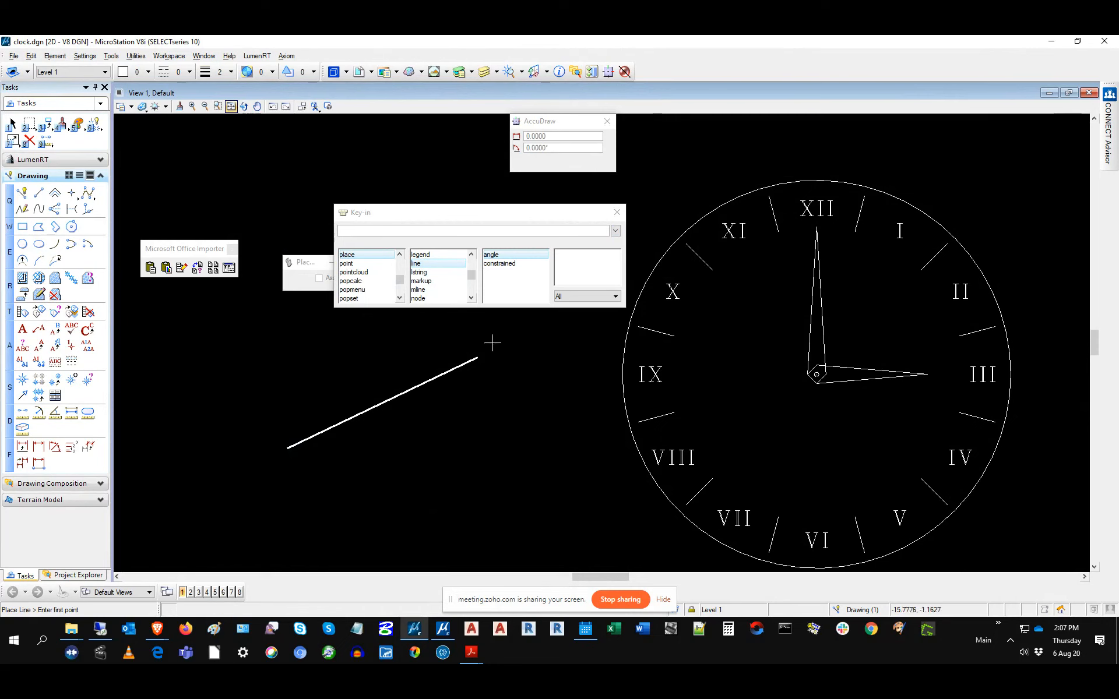
drag(479, 309, 479, 317)
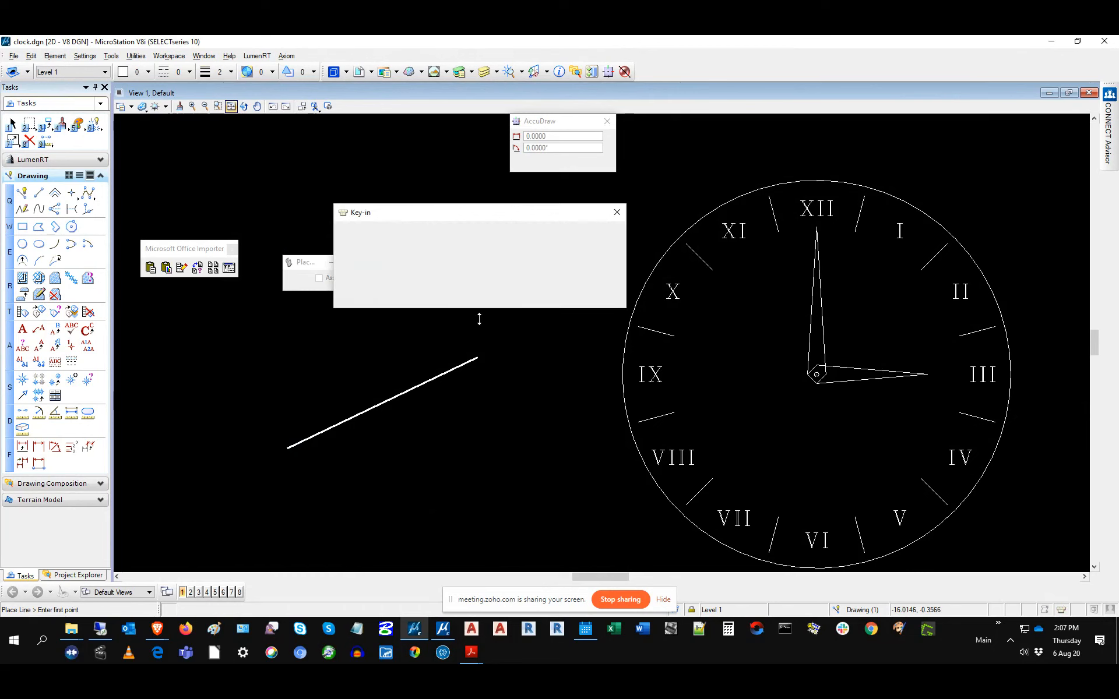
scroll(481, 354, down, 5)
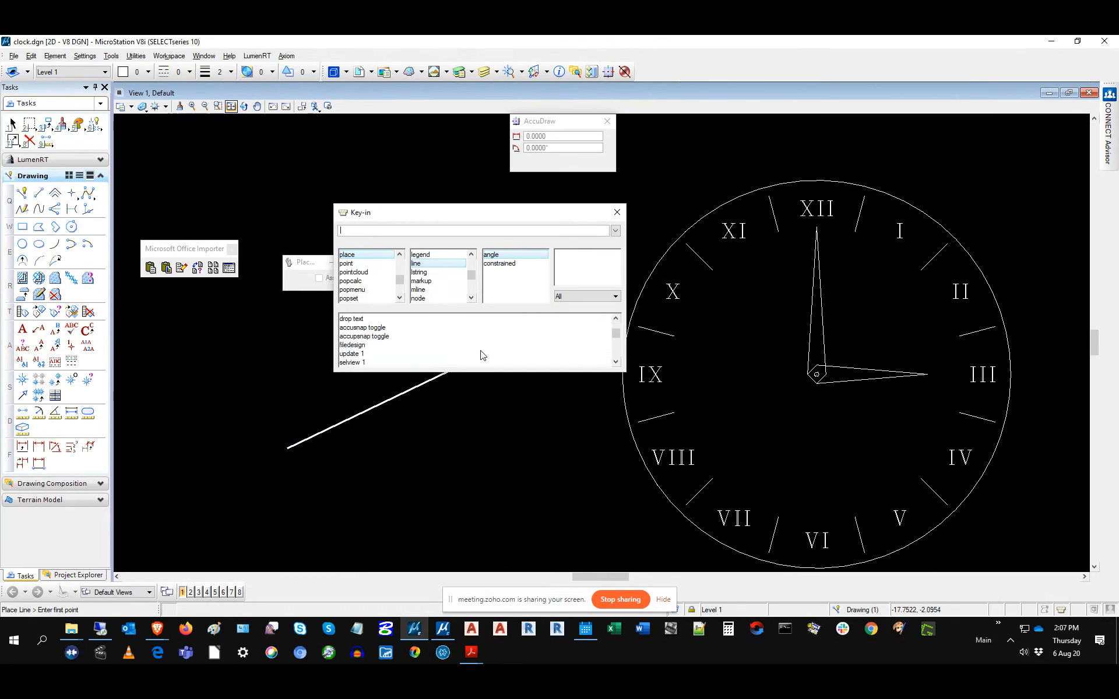
scroll(483, 356, up, 4)
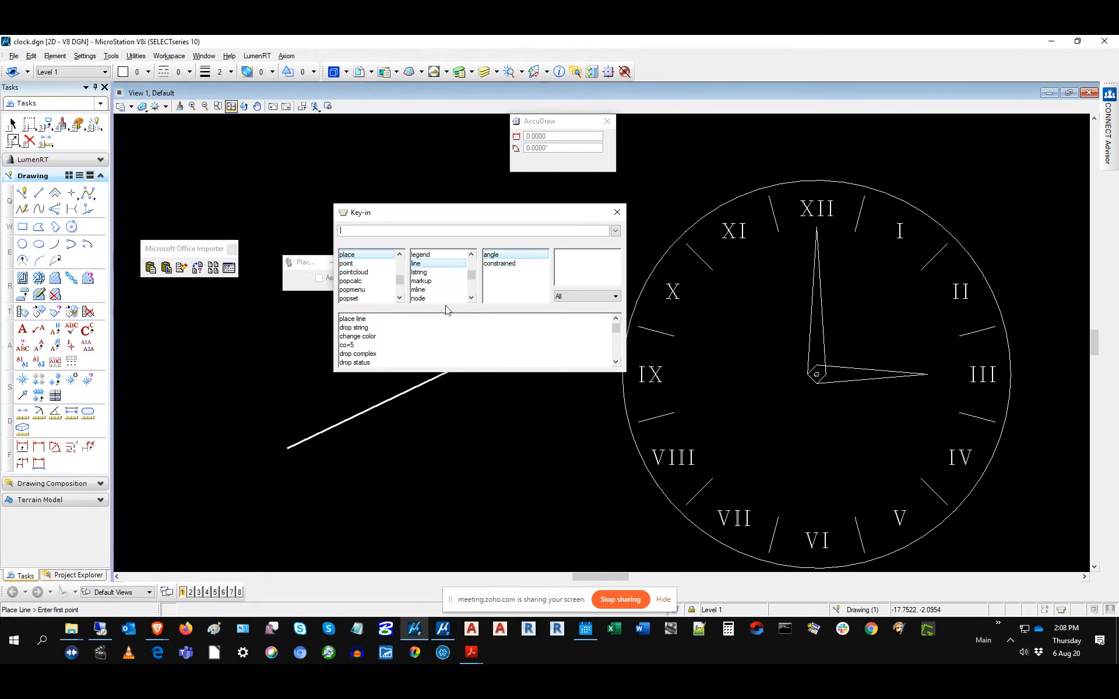
click(441, 231)
click(120, 93)
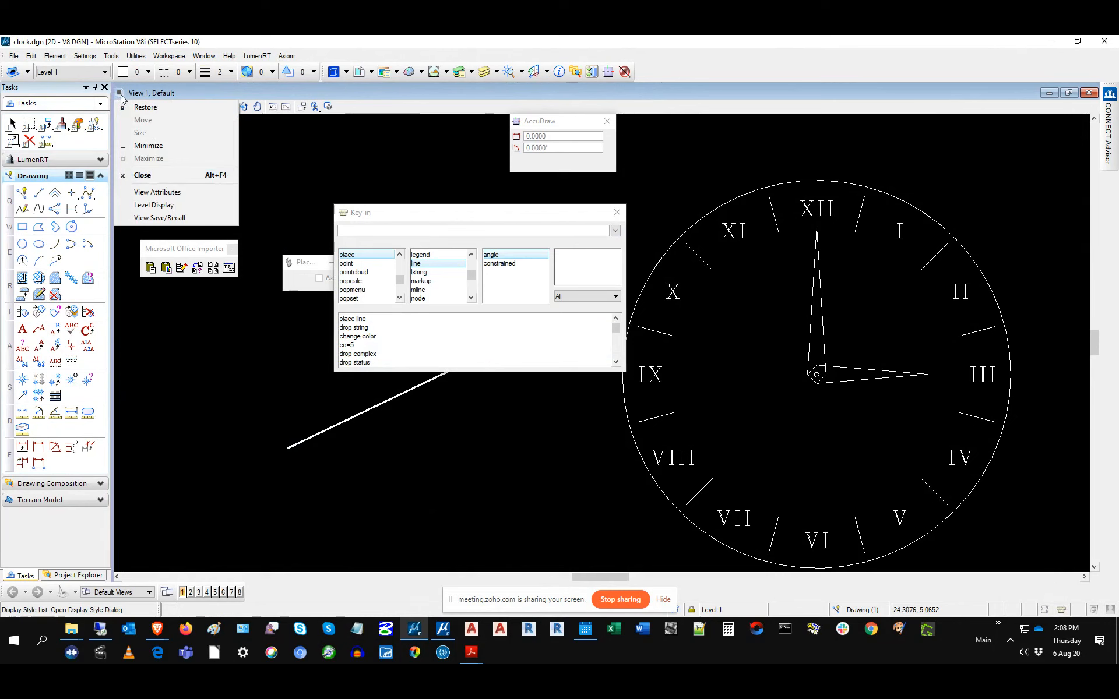
Step: Reopen View 1's View Attributes and toggle Text off and back on to redisplay the Roman numerals
click(169, 192)
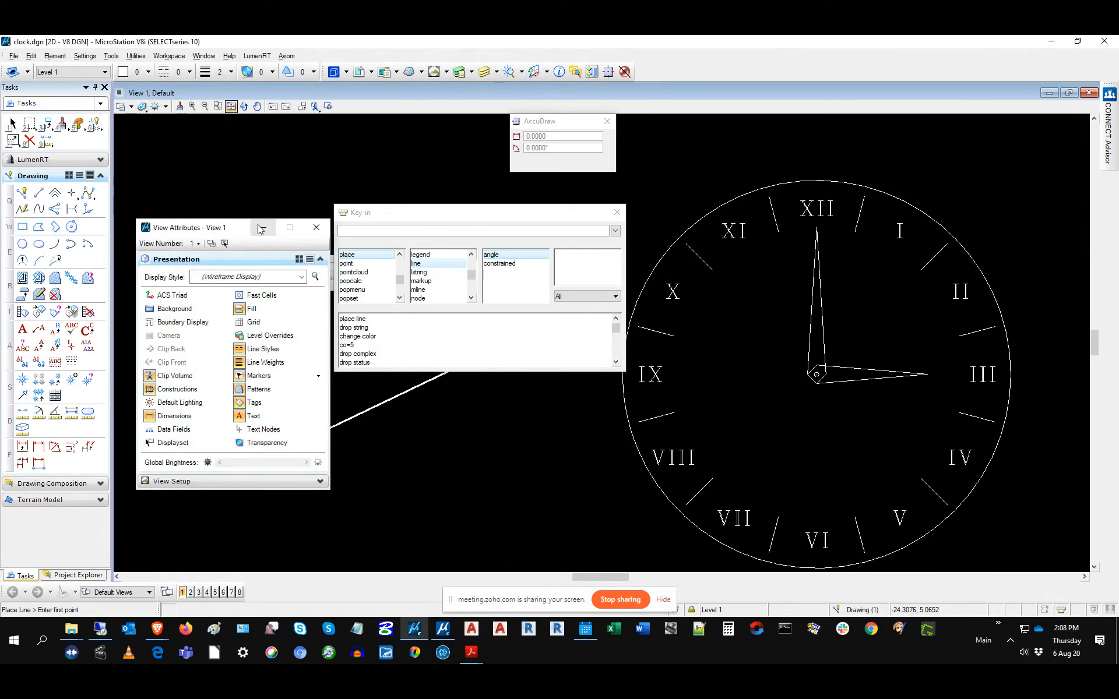
click(317, 227)
click(119, 93)
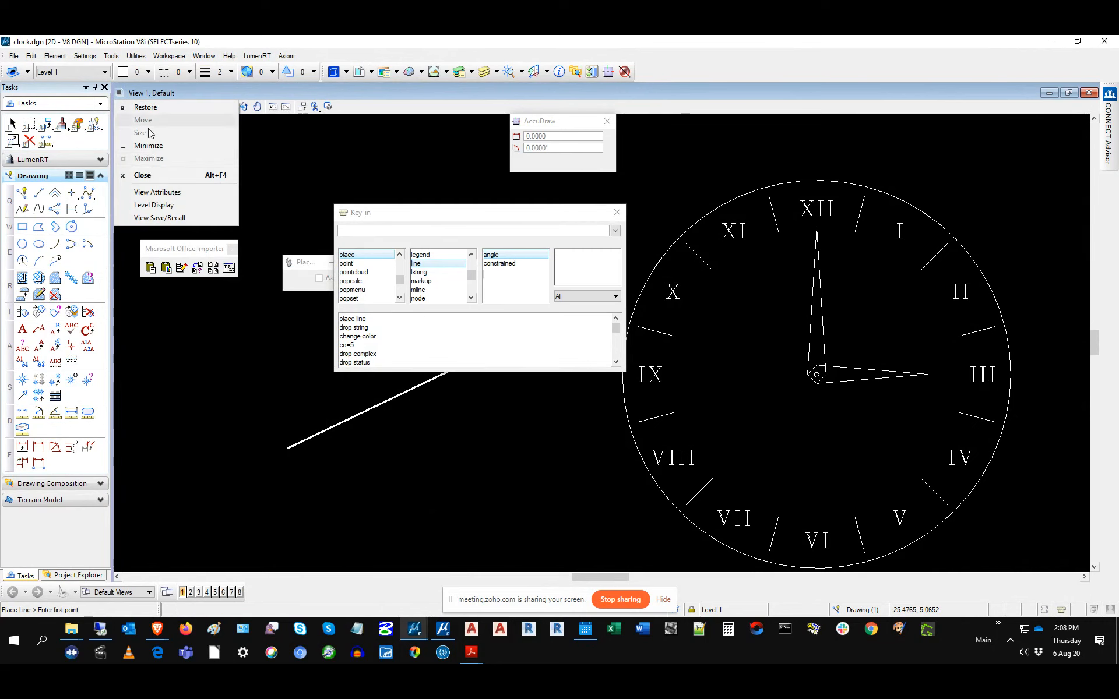
click(156, 193)
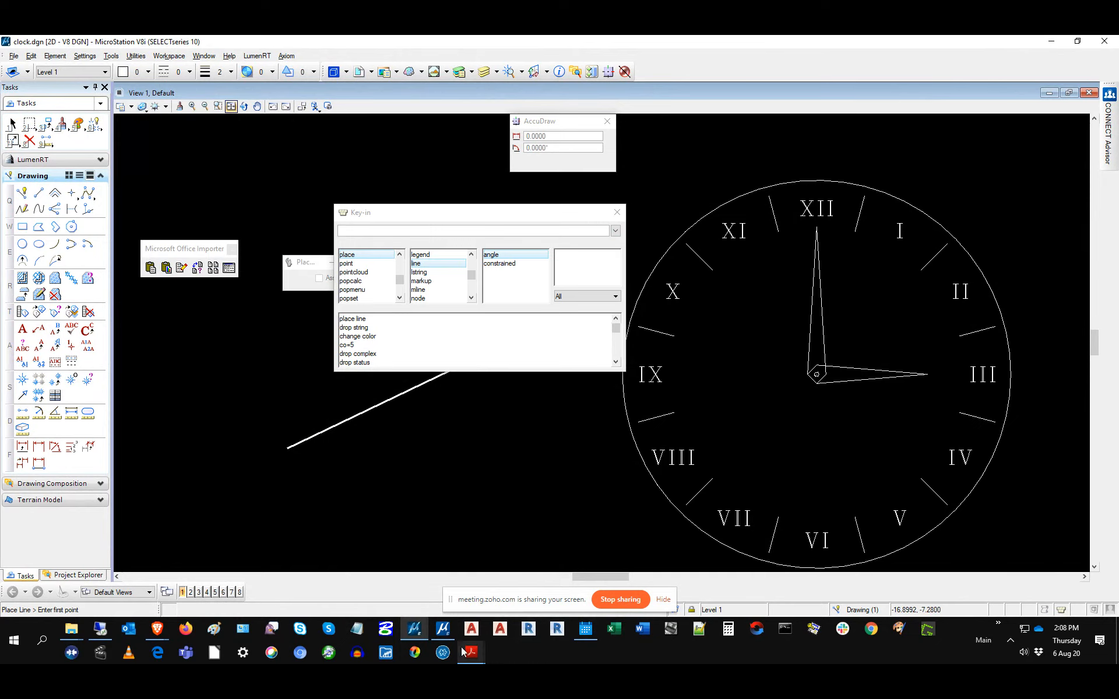
click(421, 632)
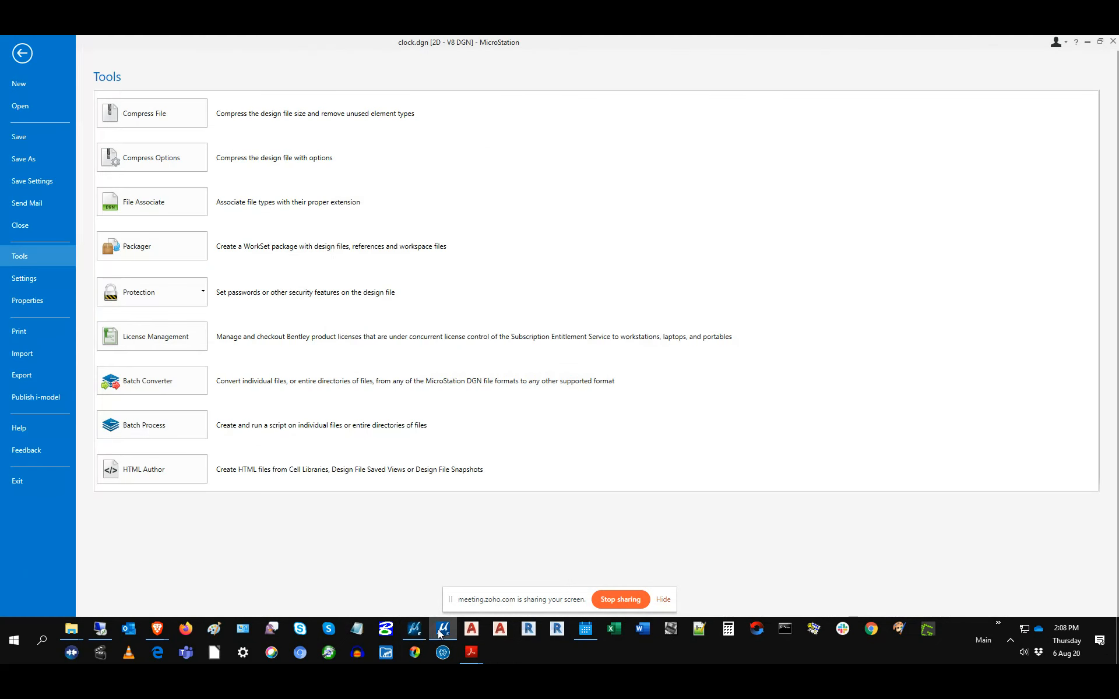
click(419, 631)
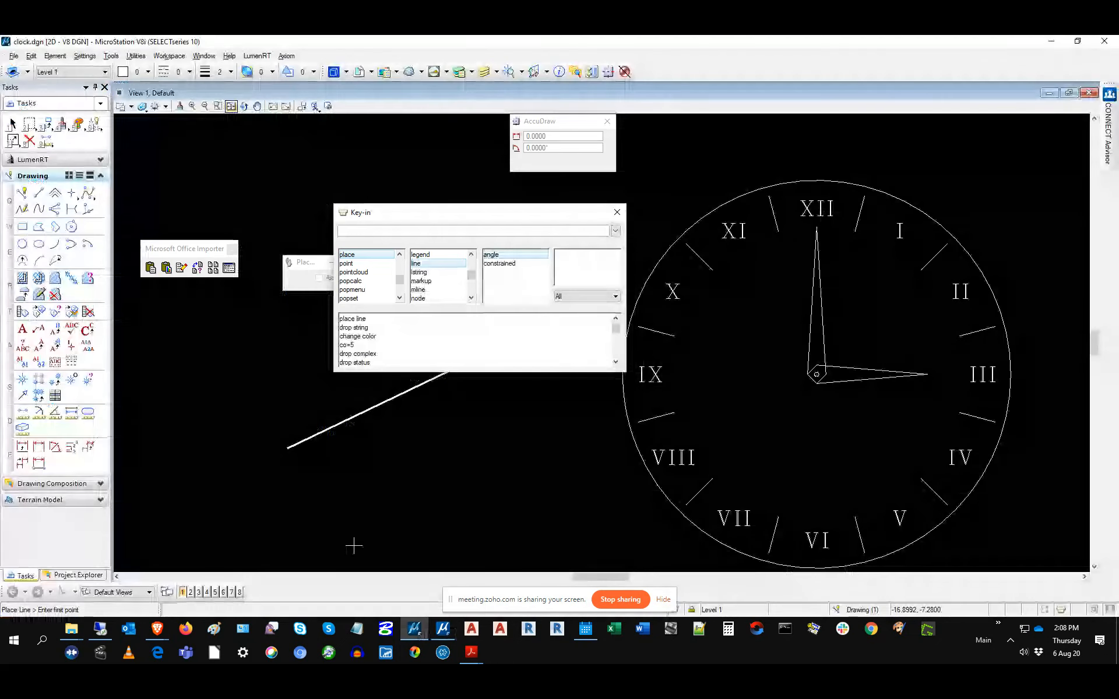
click(119, 93)
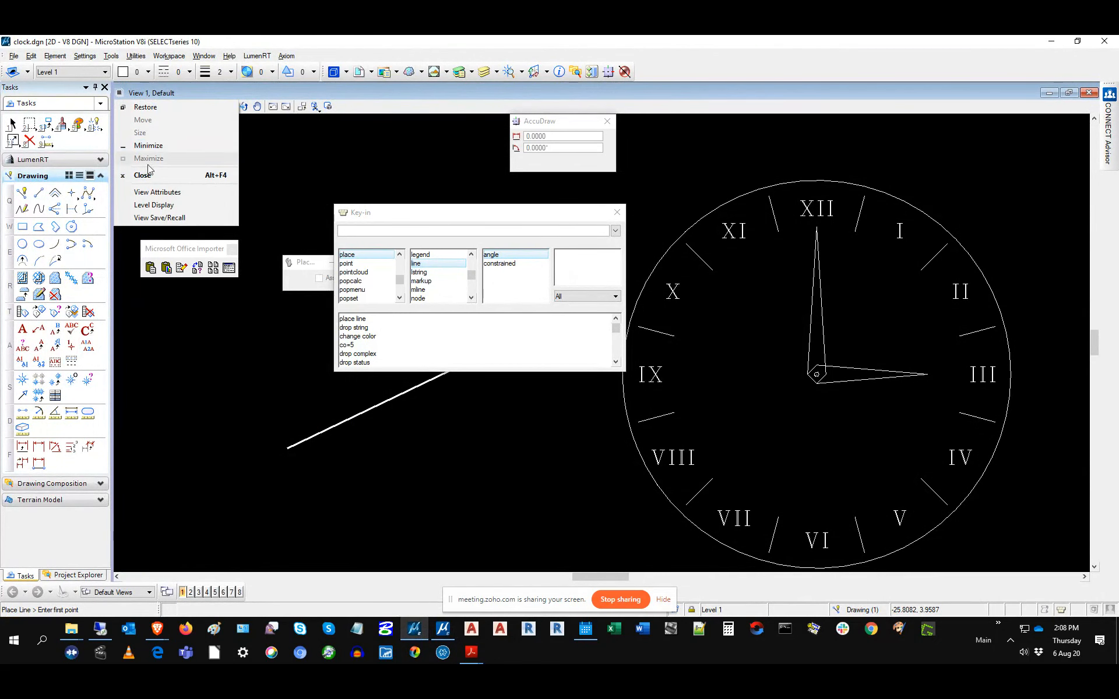
click(158, 192)
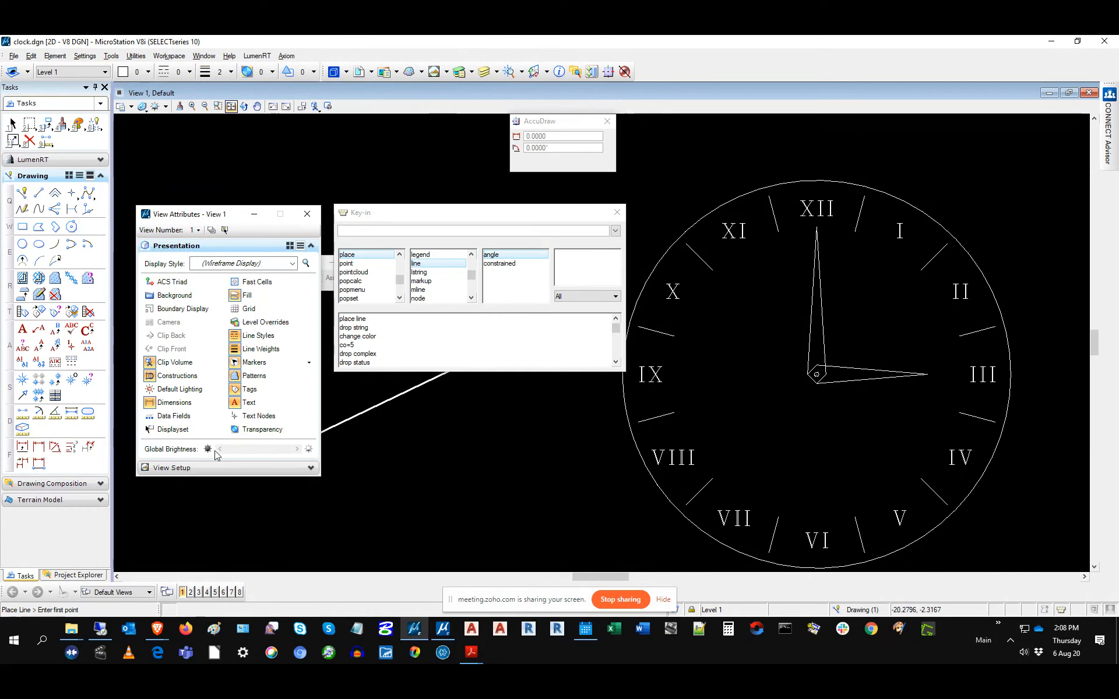
click(238, 406)
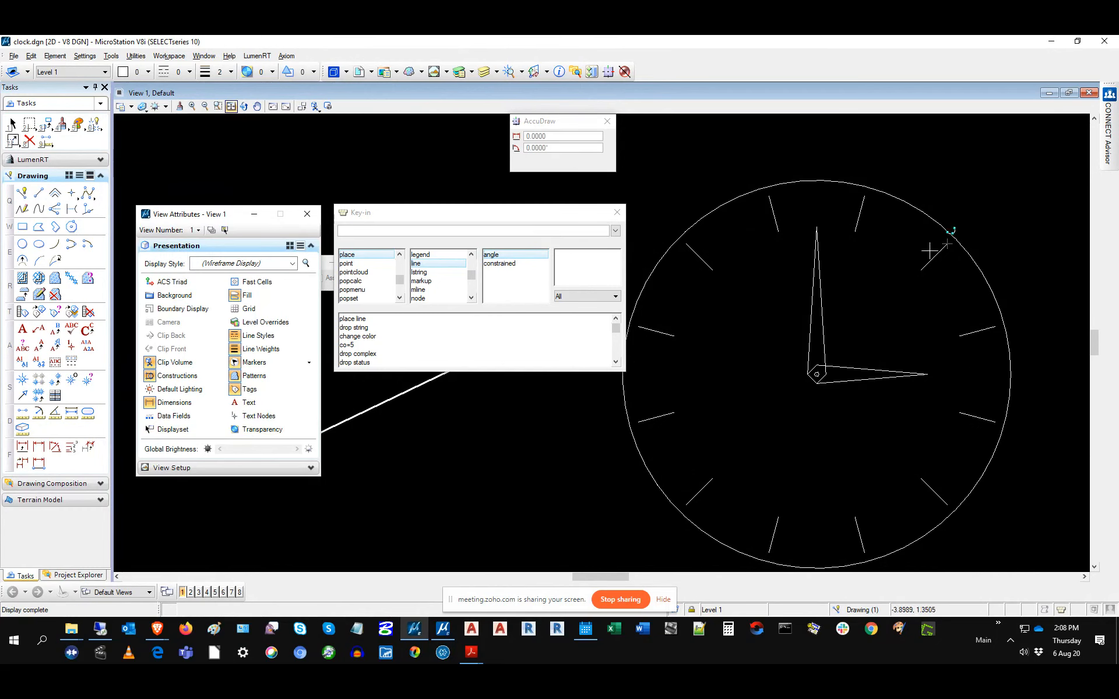
click(236, 403)
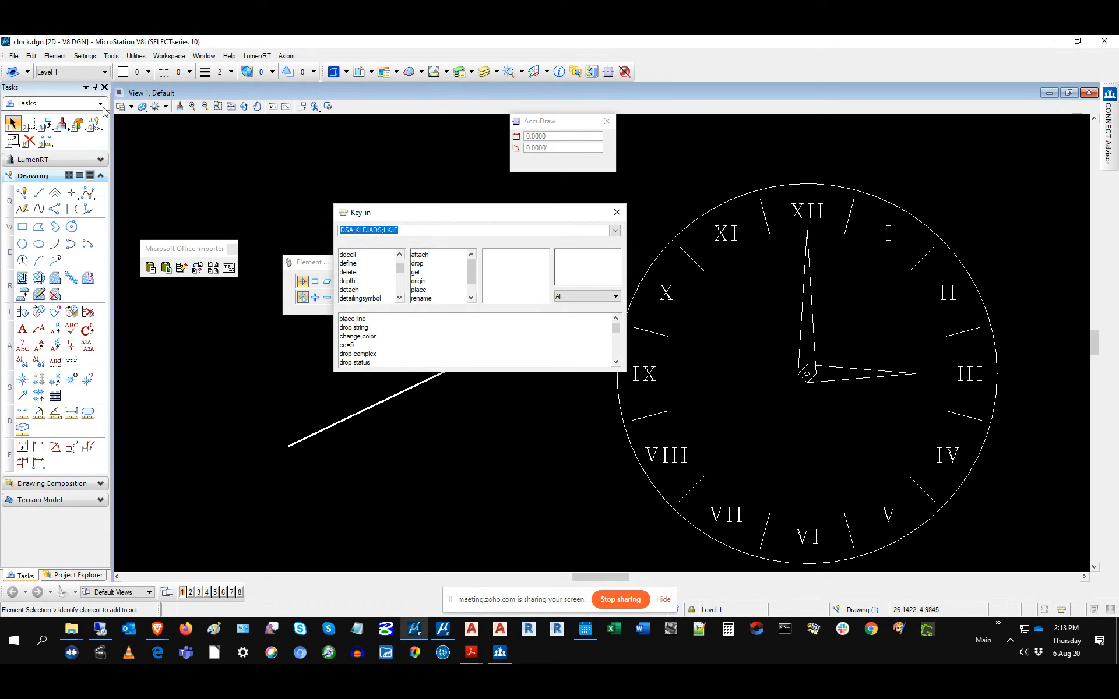
Step: Open View 1's View Attributes and begin a SET key-in, browsing its option lists
click(120, 93)
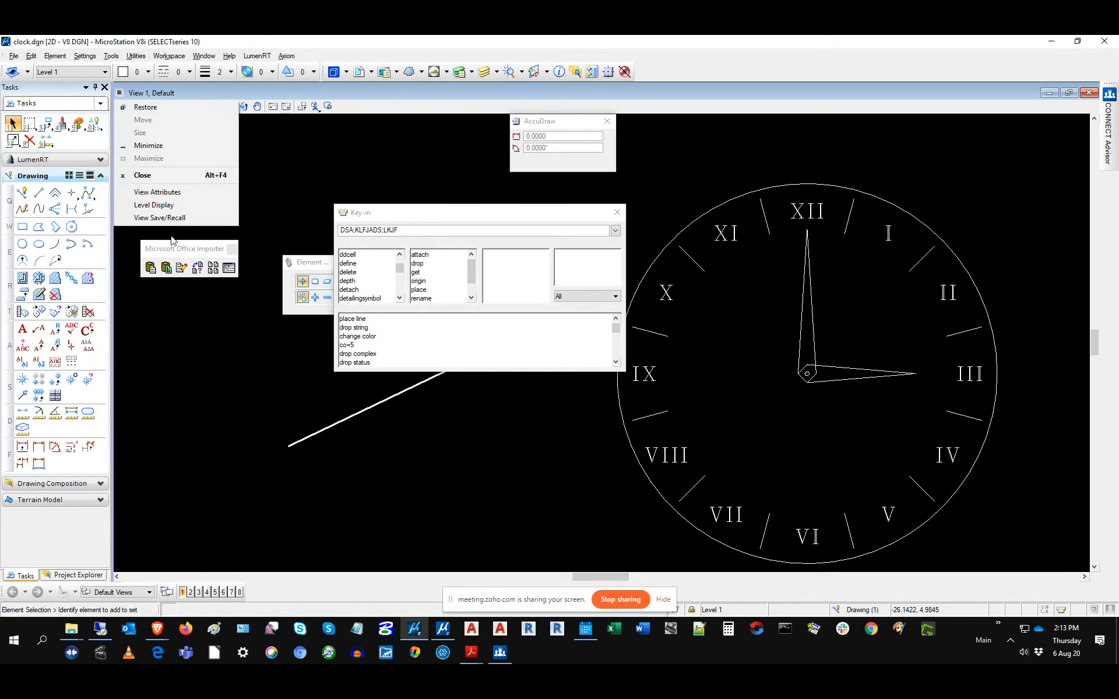
click(157, 192)
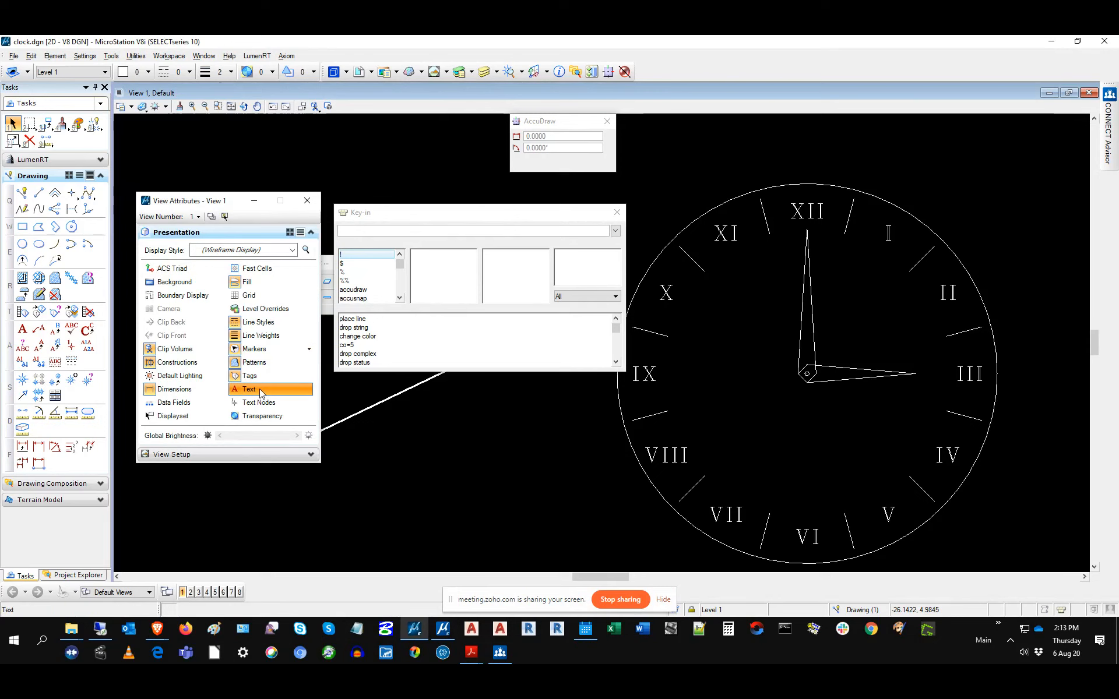
click(416, 232)
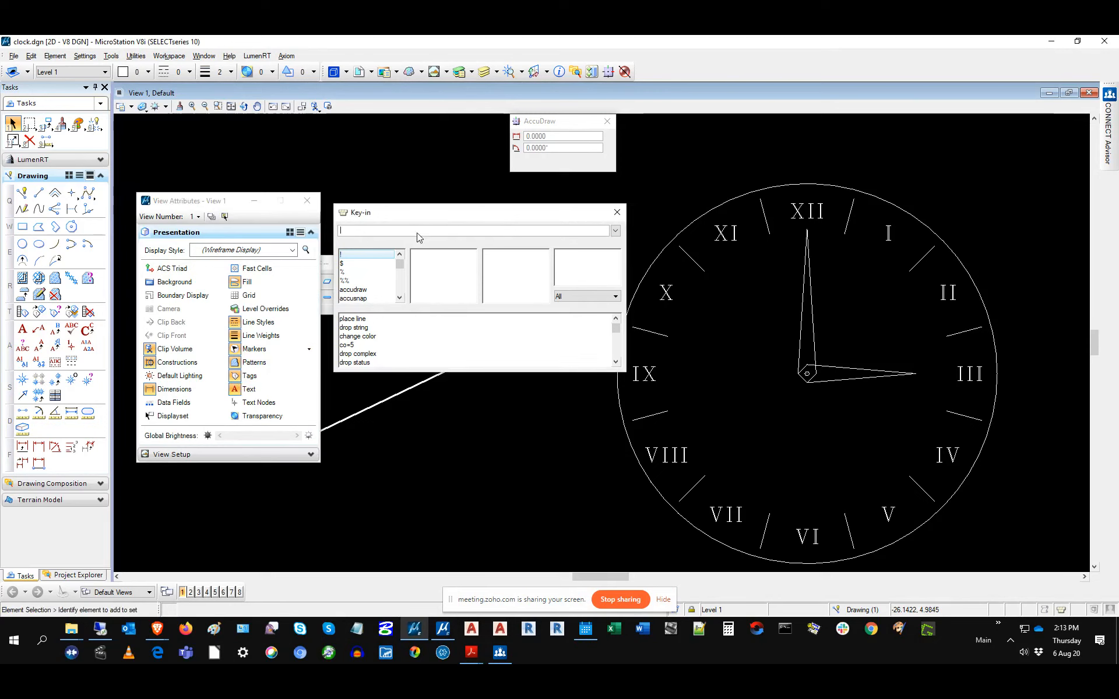
text(SET)
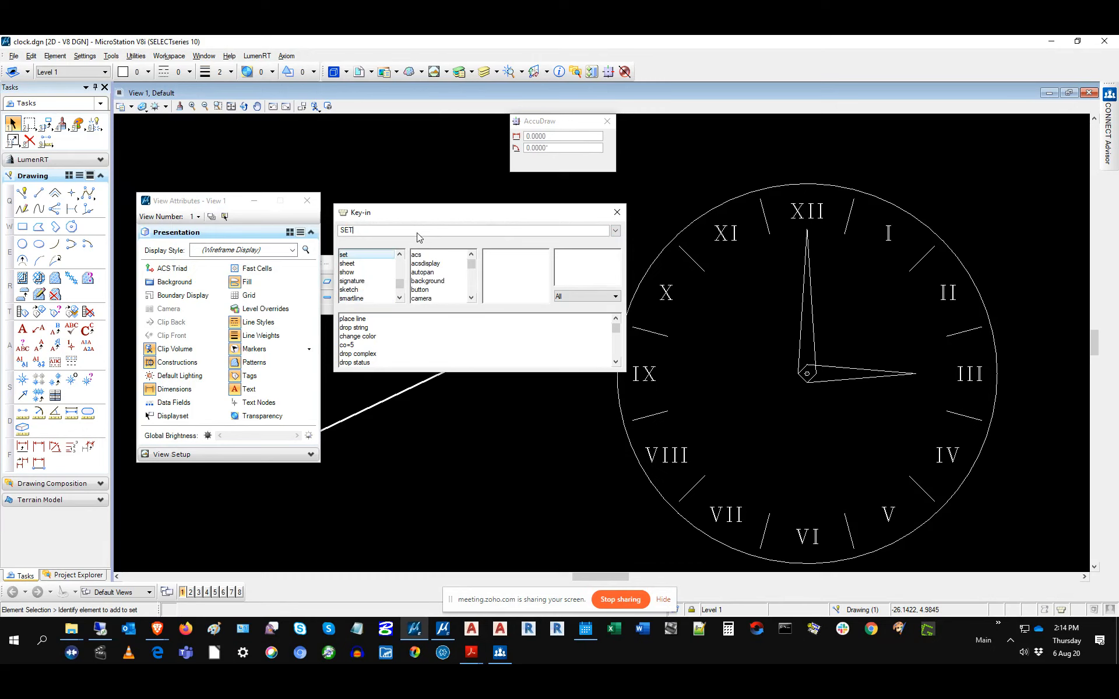
click(472, 290)
click(472, 286)
click(472, 286)
click(471, 286)
click(472, 286)
click(472, 290)
click(472, 293)
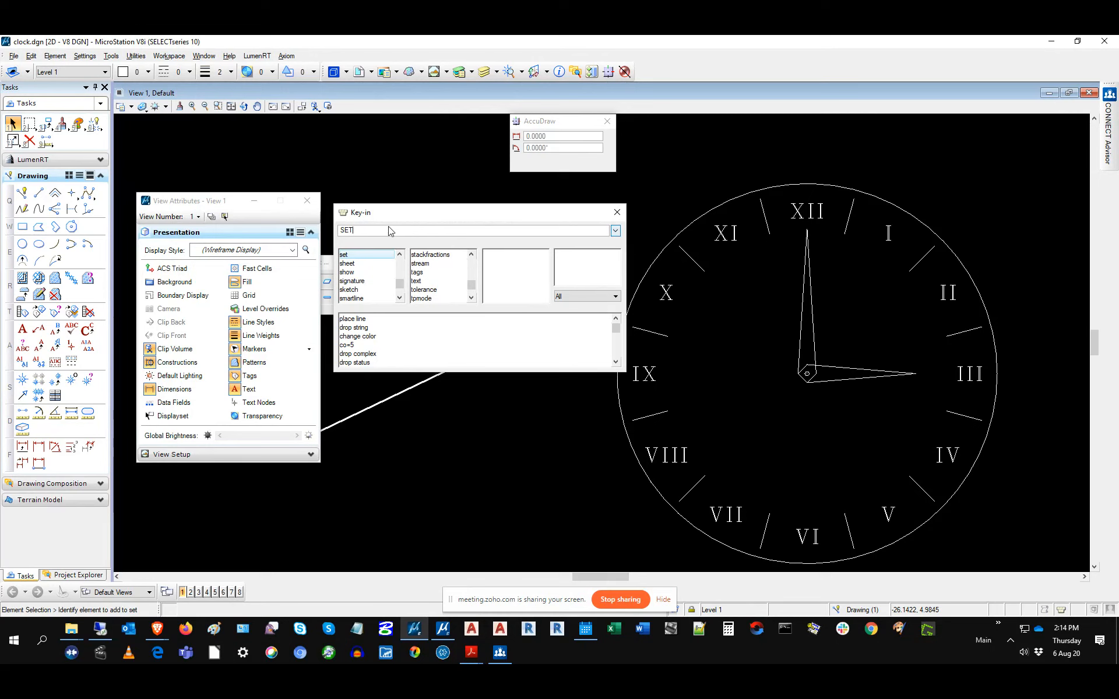
Step: Key in SET TEXT OFF and SELVIEW 1 so View 1 hides the numerals
text(TEXT )
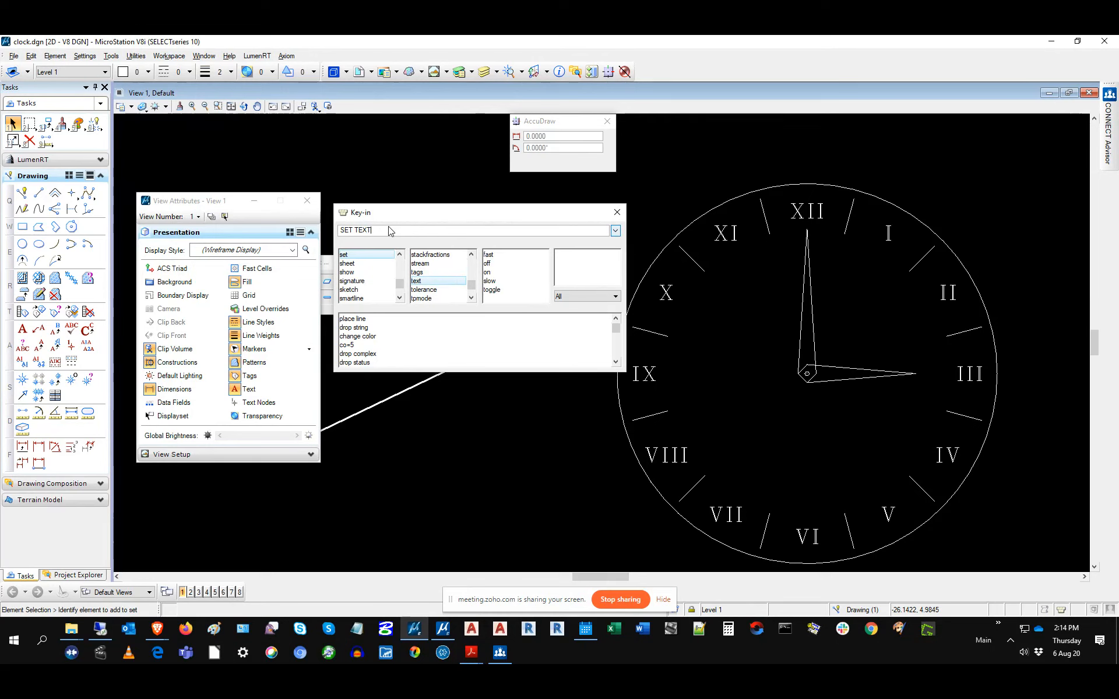
text(OFF)
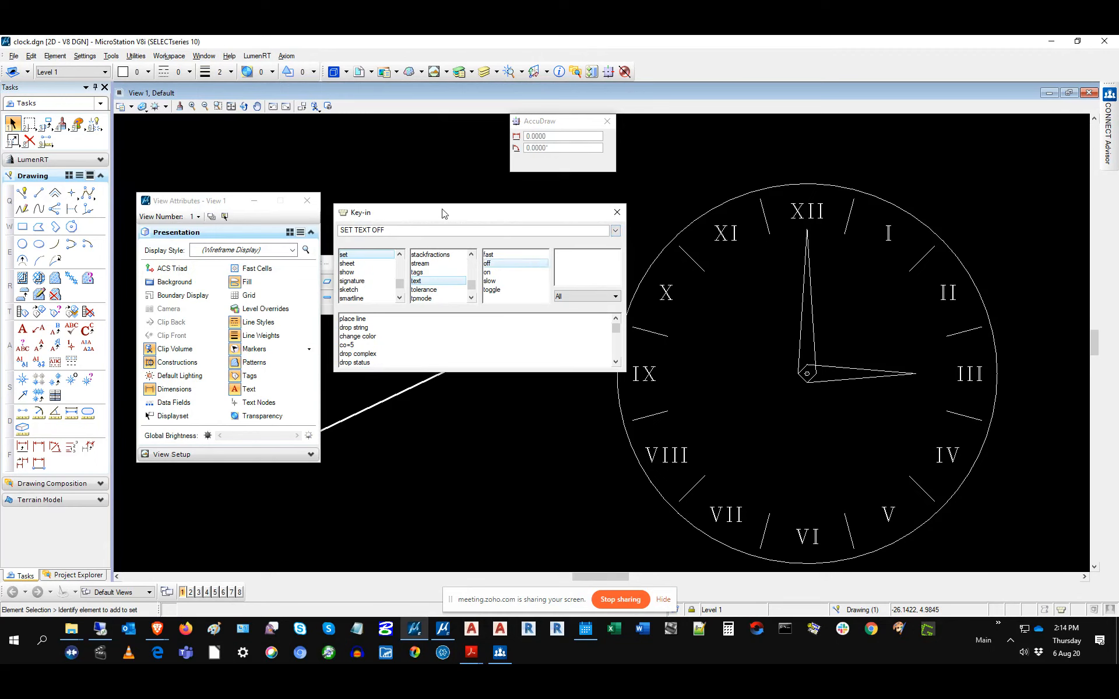
key(Return)
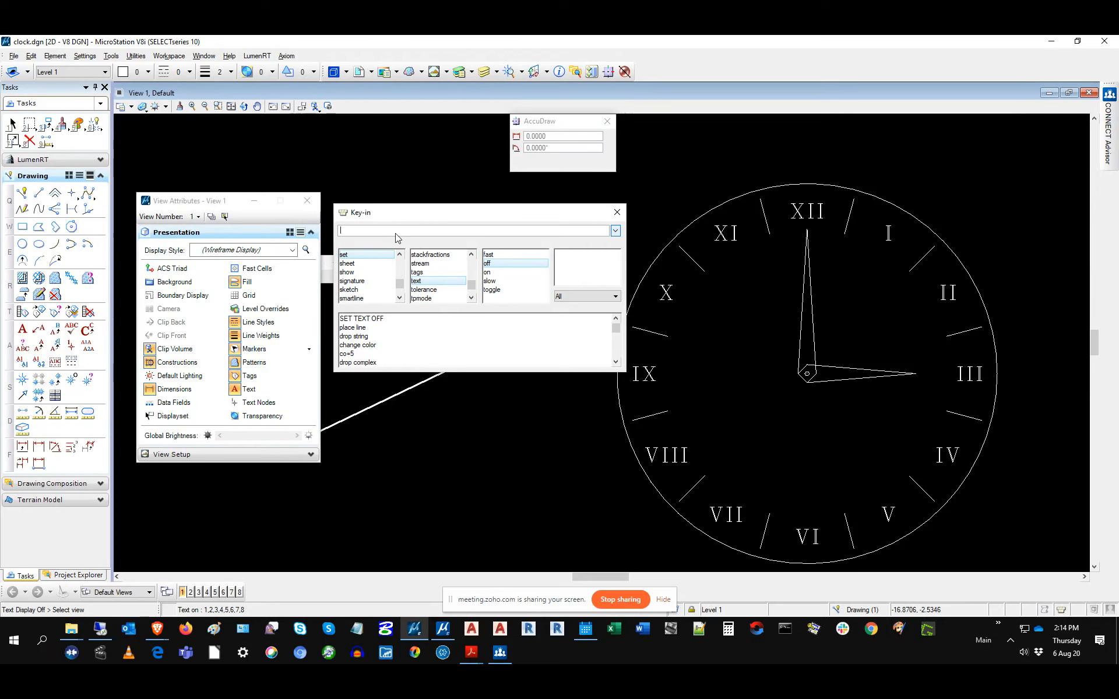
text(EL)
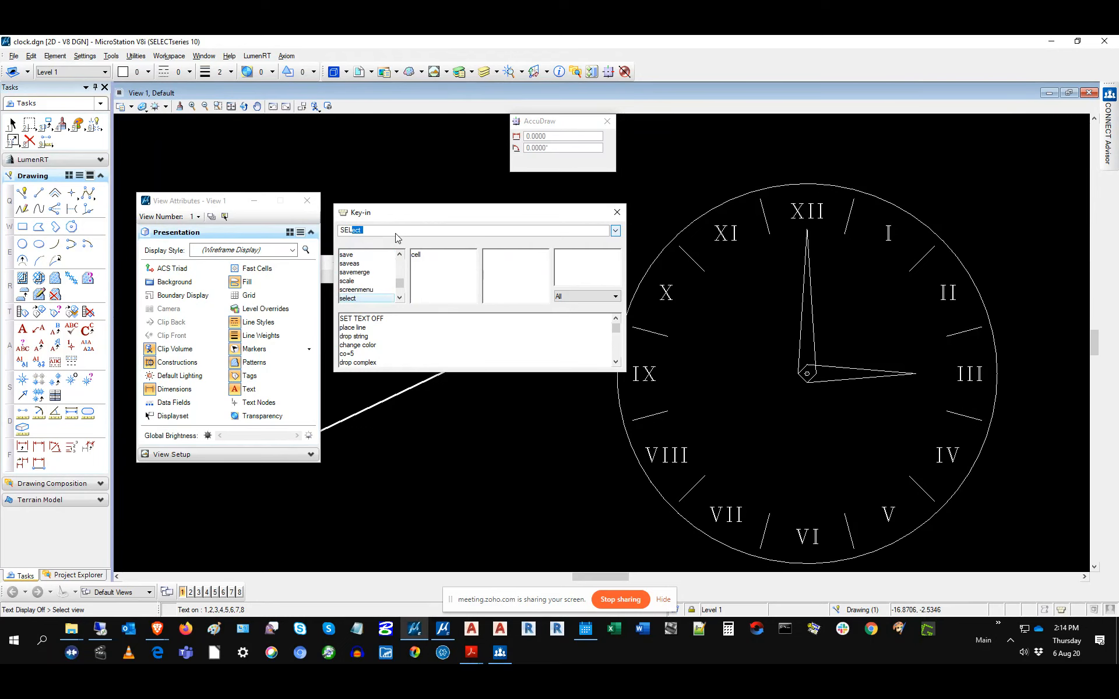
text(VIEW 1)
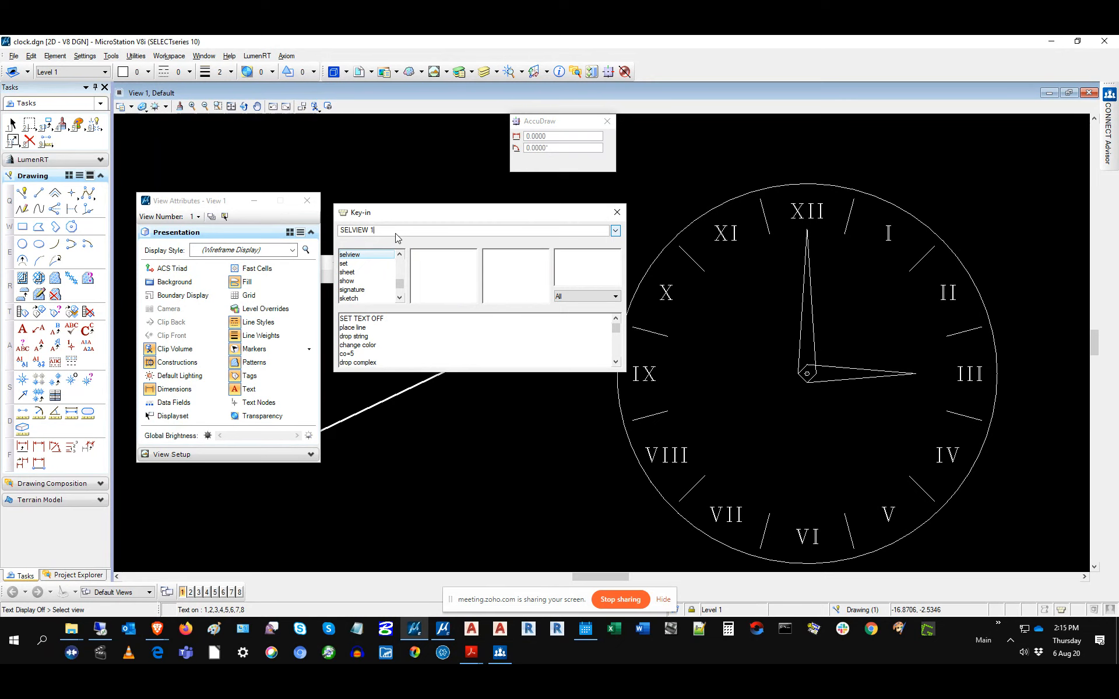
key(Return)
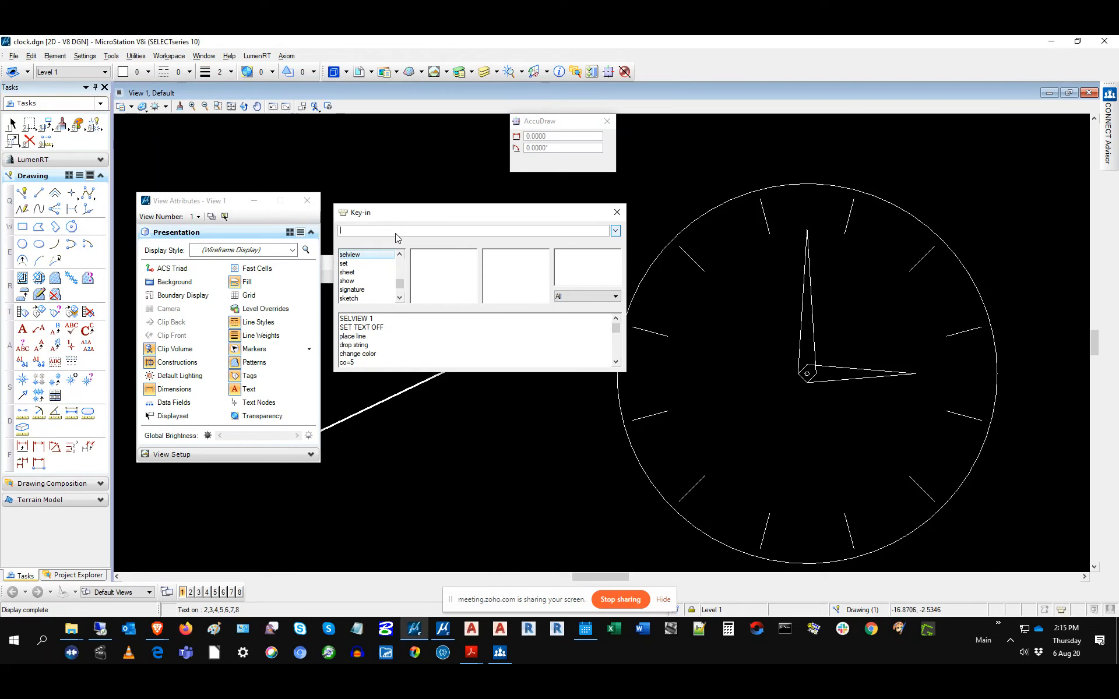
text(UPDATE 1)
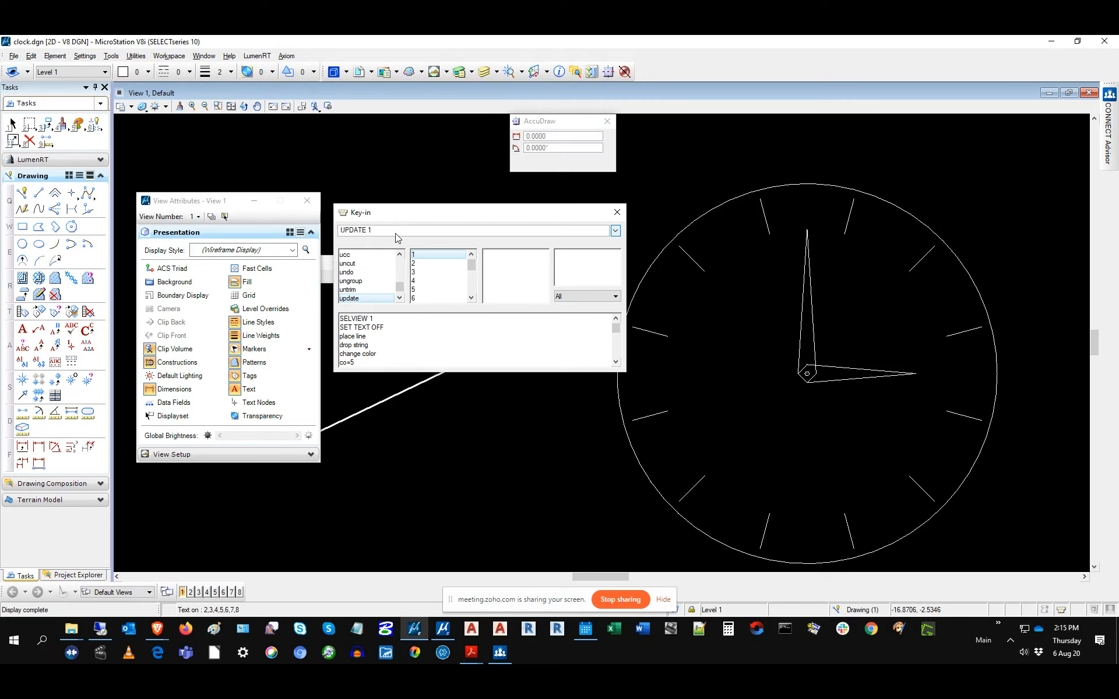
key(Return)
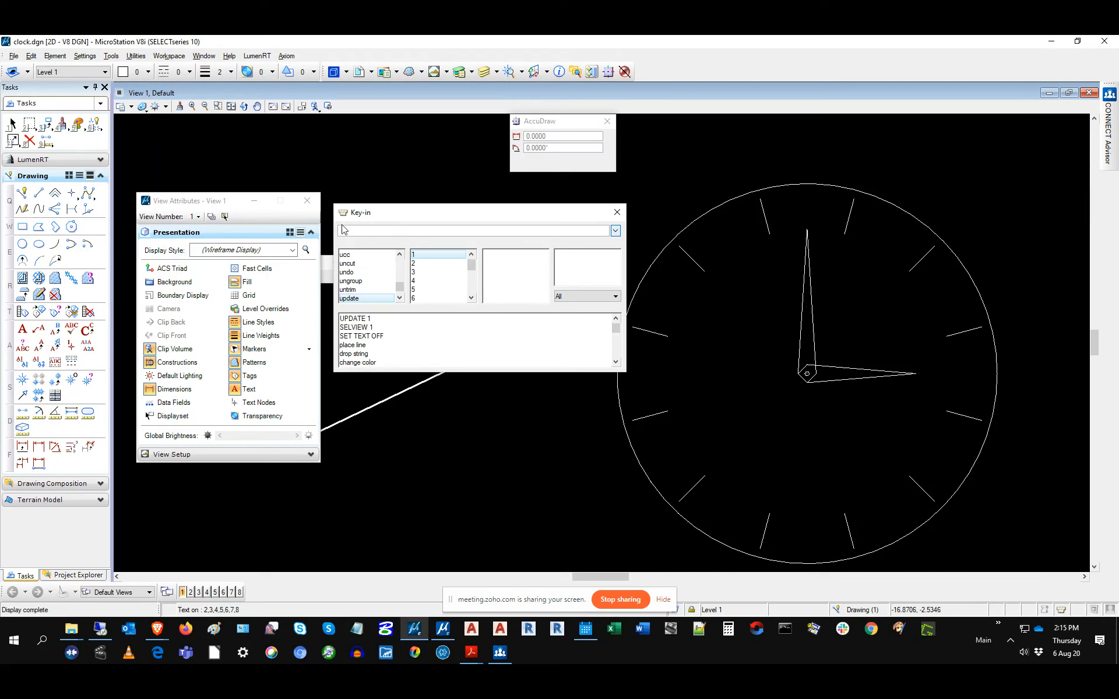
click(233, 389)
Step: Key in FILEDESIGN to save settings, then reopen View 1's View Attributes and toggle Text Nodes
text(FILEDESI)
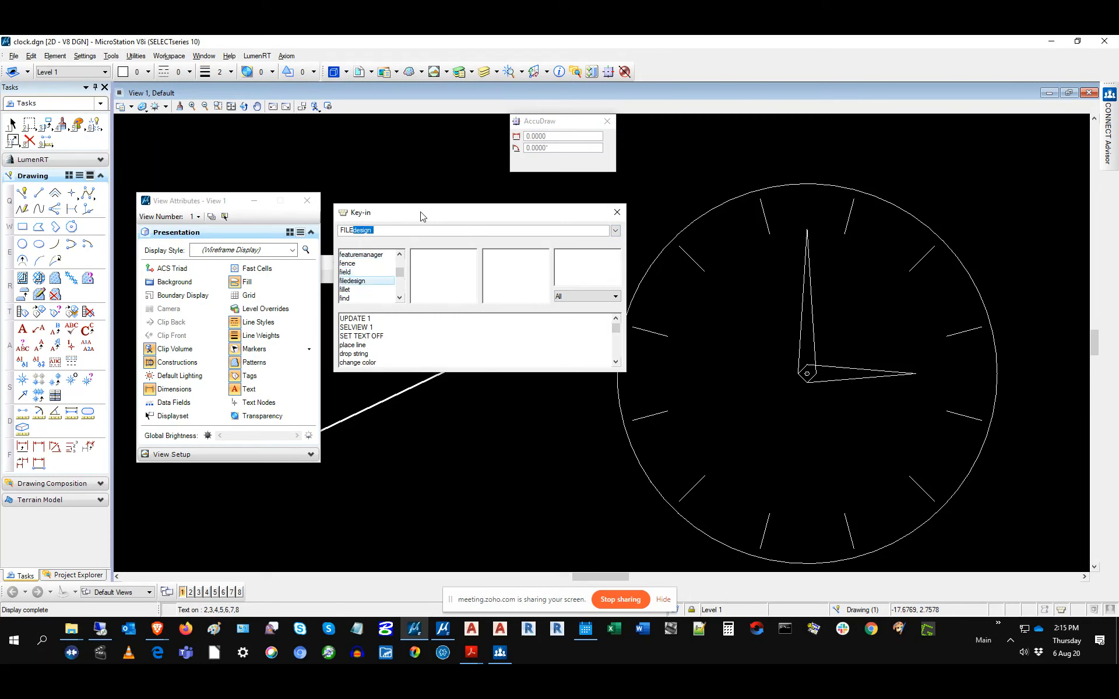
text(GN)
key(Return)
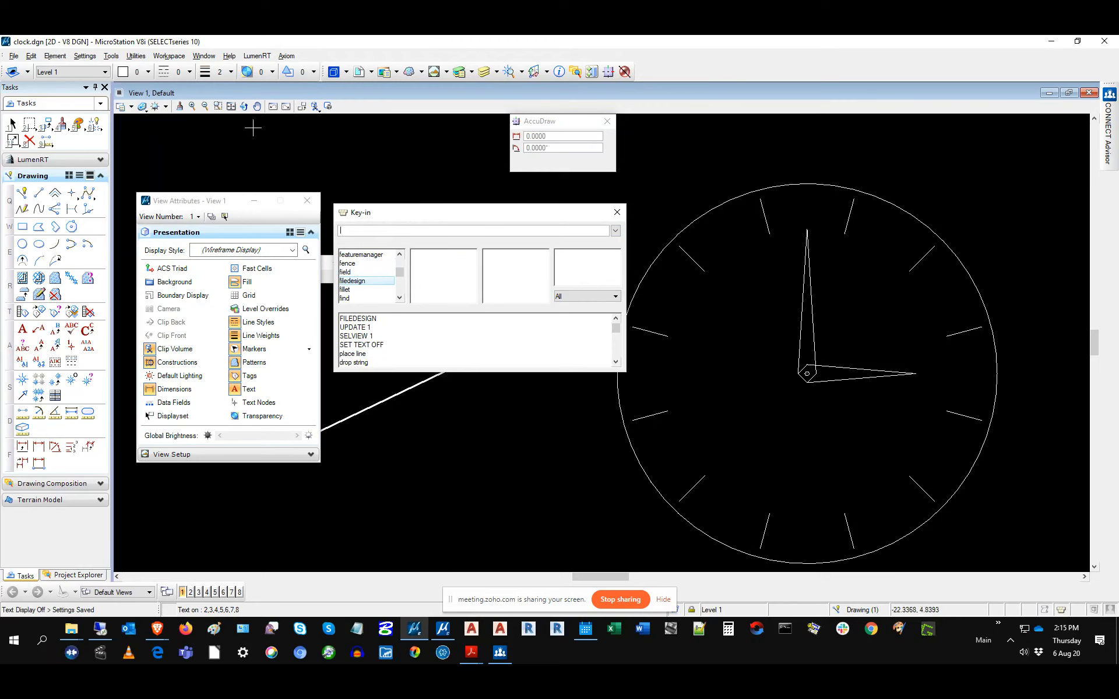
click(307, 202)
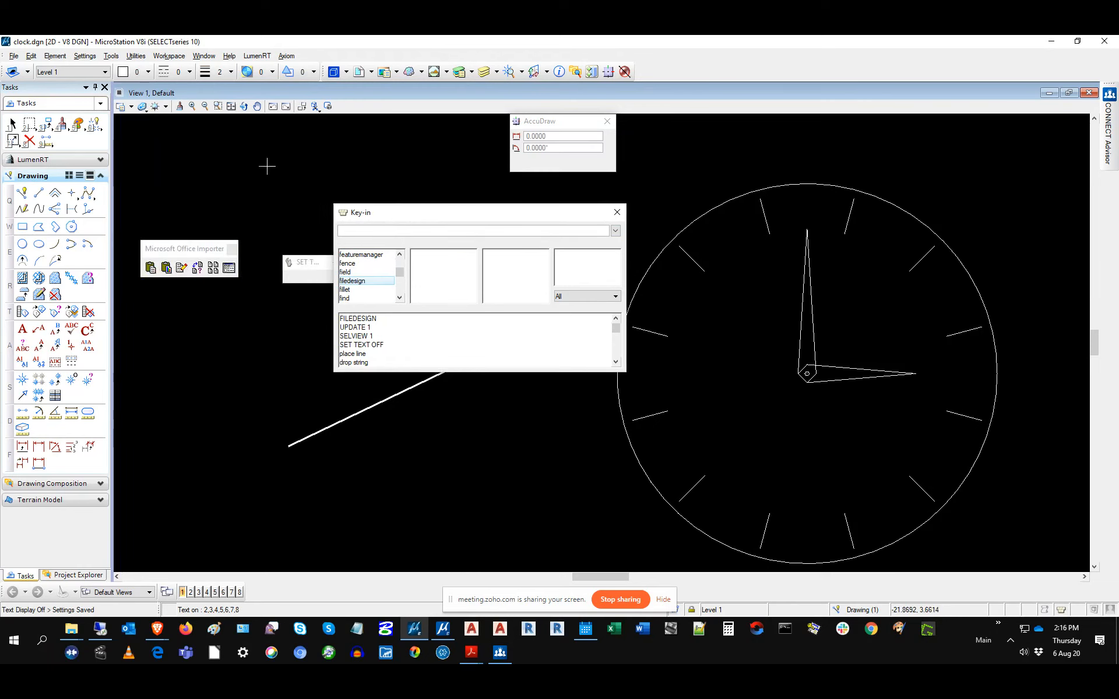
click(119, 95)
click(151, 193)
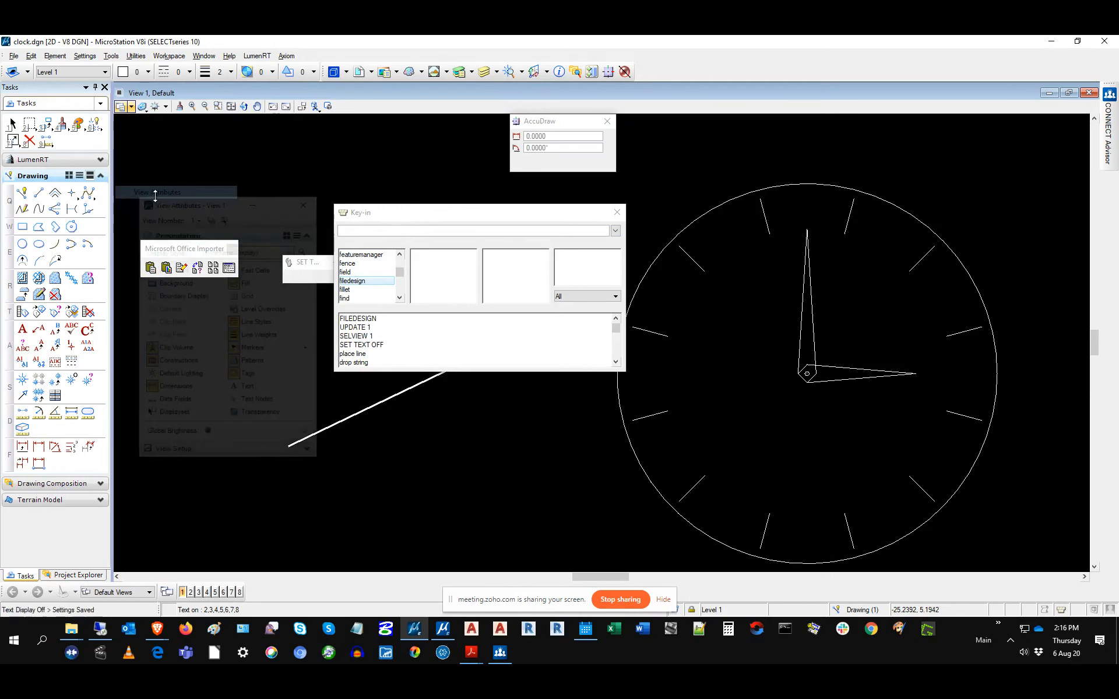
click(247, 403)
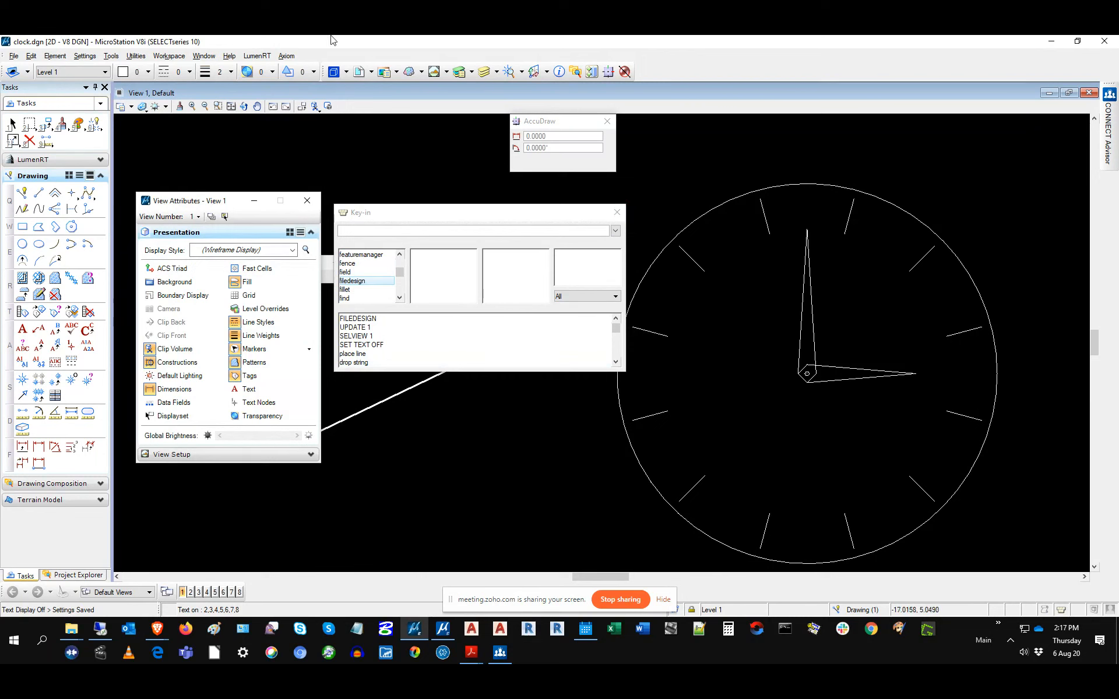
click(169, 56)
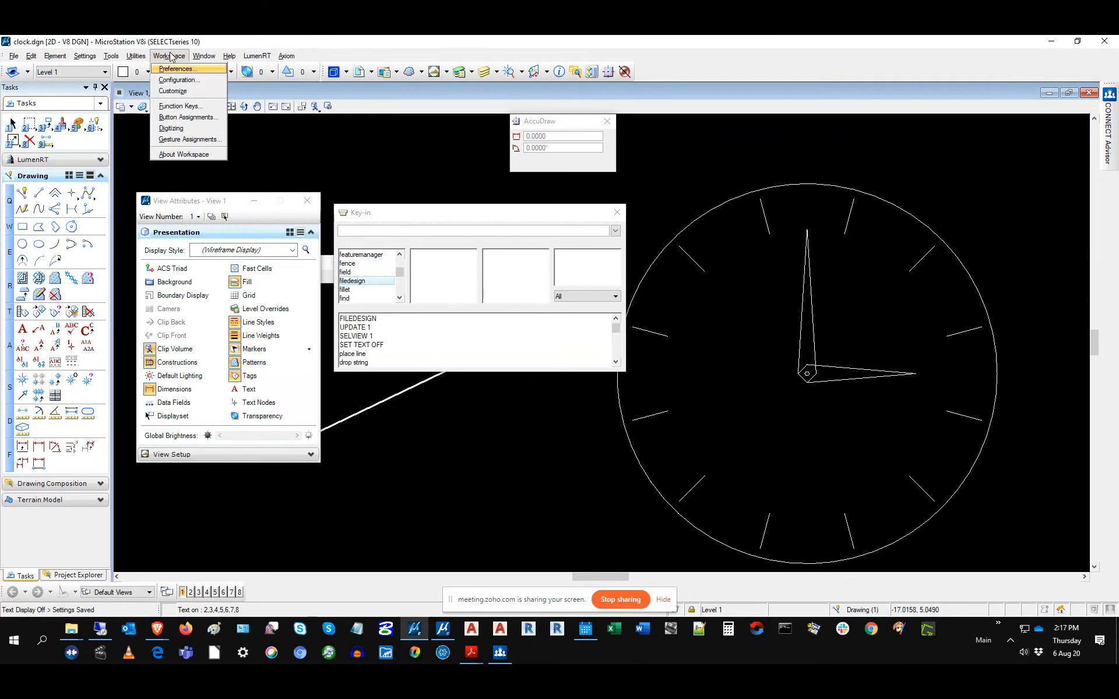
click(177, 107)
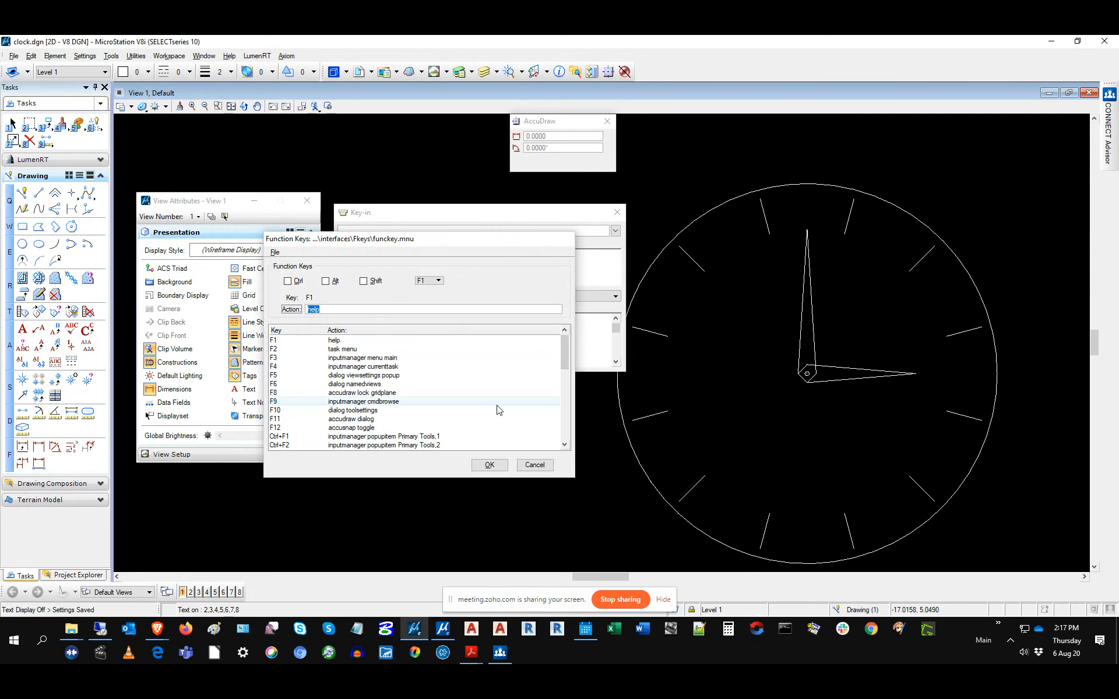
mouse_move(436, 243)
mouse_down()
mouse_move(522, 263)
mouse_move(449, 251)
mouse_up()
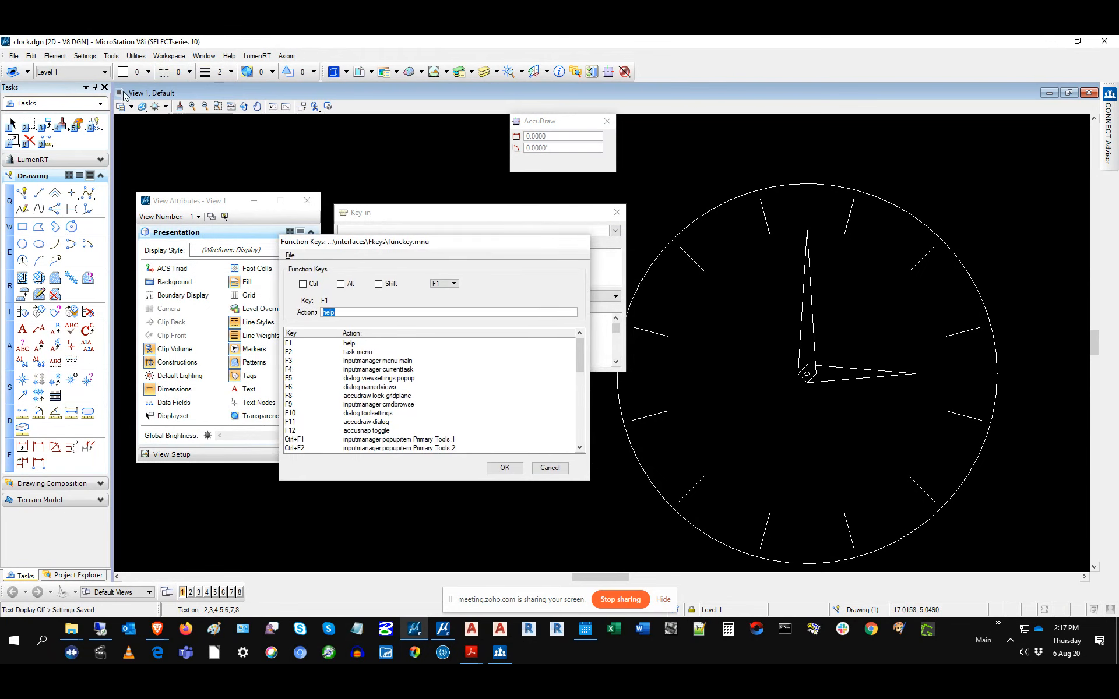
click(558, 468)
click(119, 93)
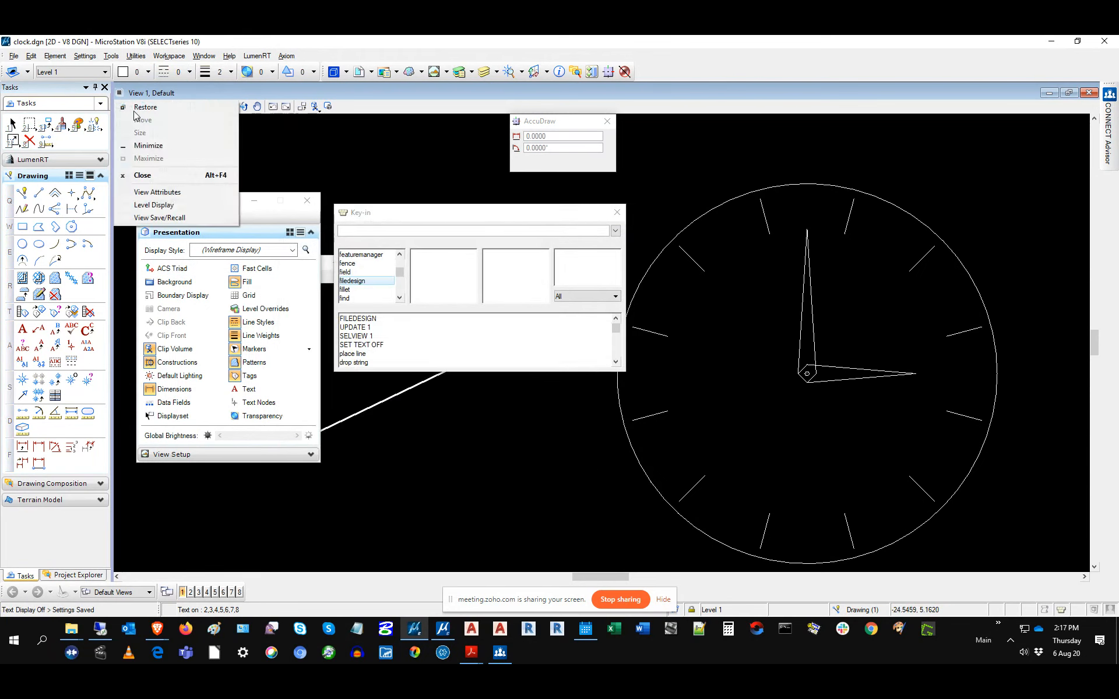
click(157, 191)
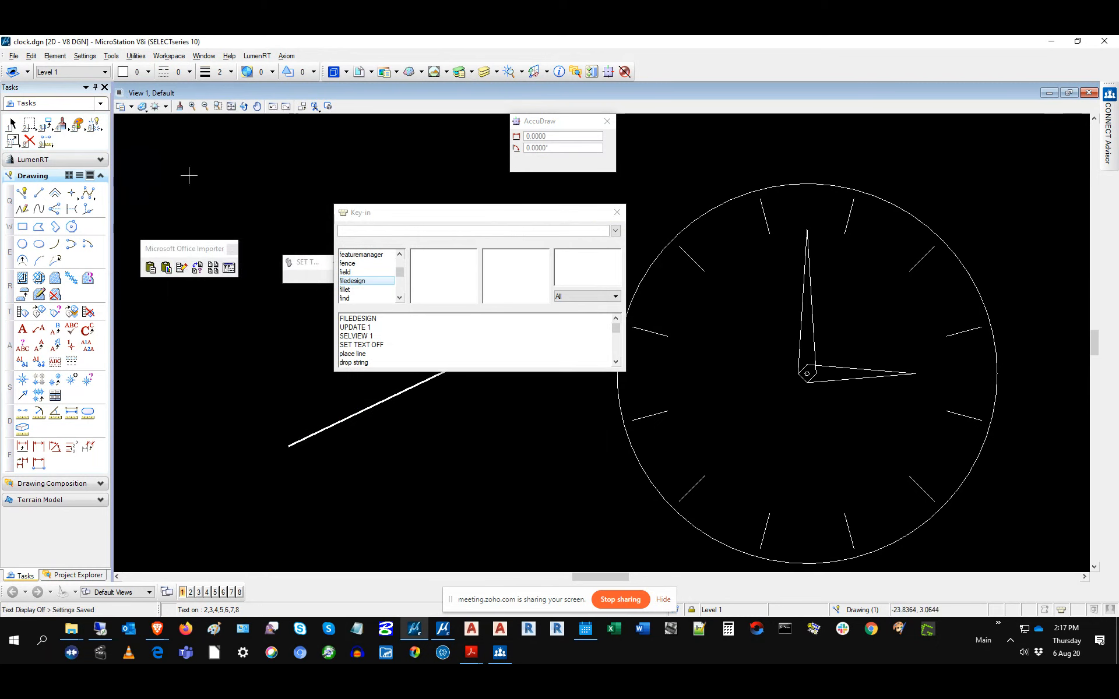
click(120, 93)
click(162, 193)
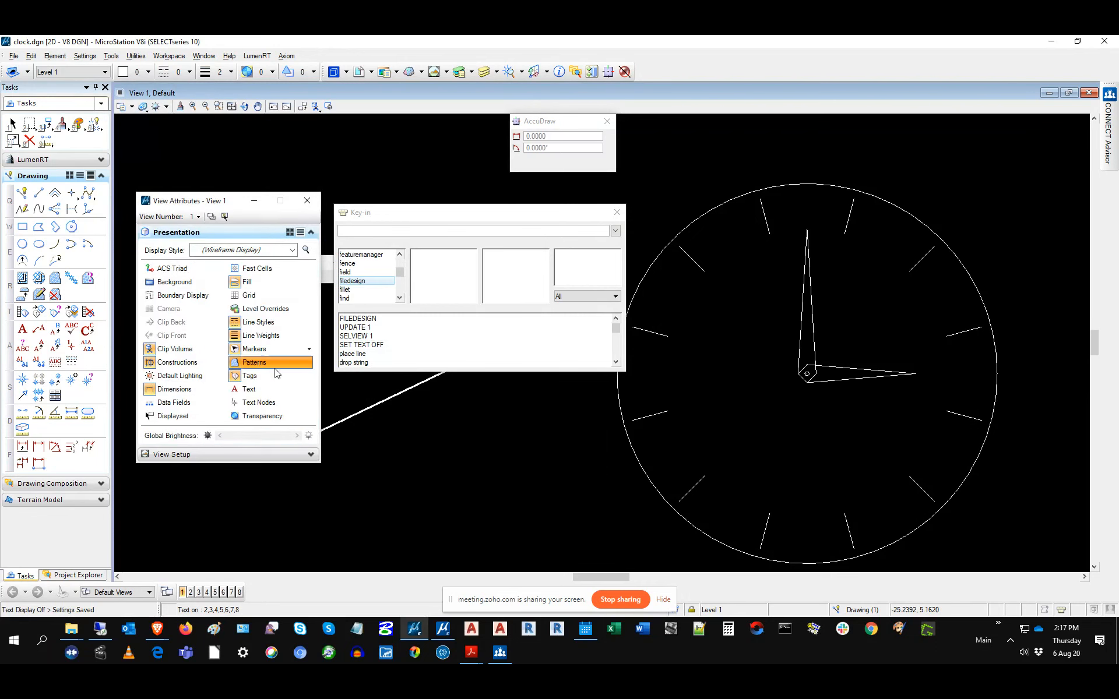
click(256, 391)
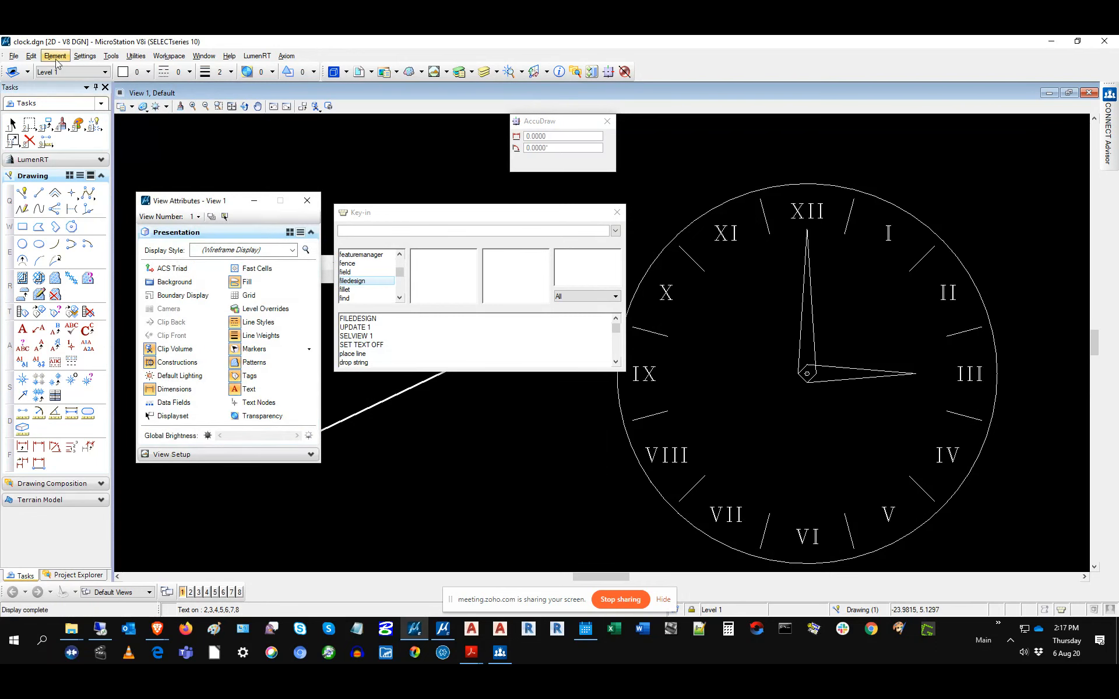
click(12, 56)
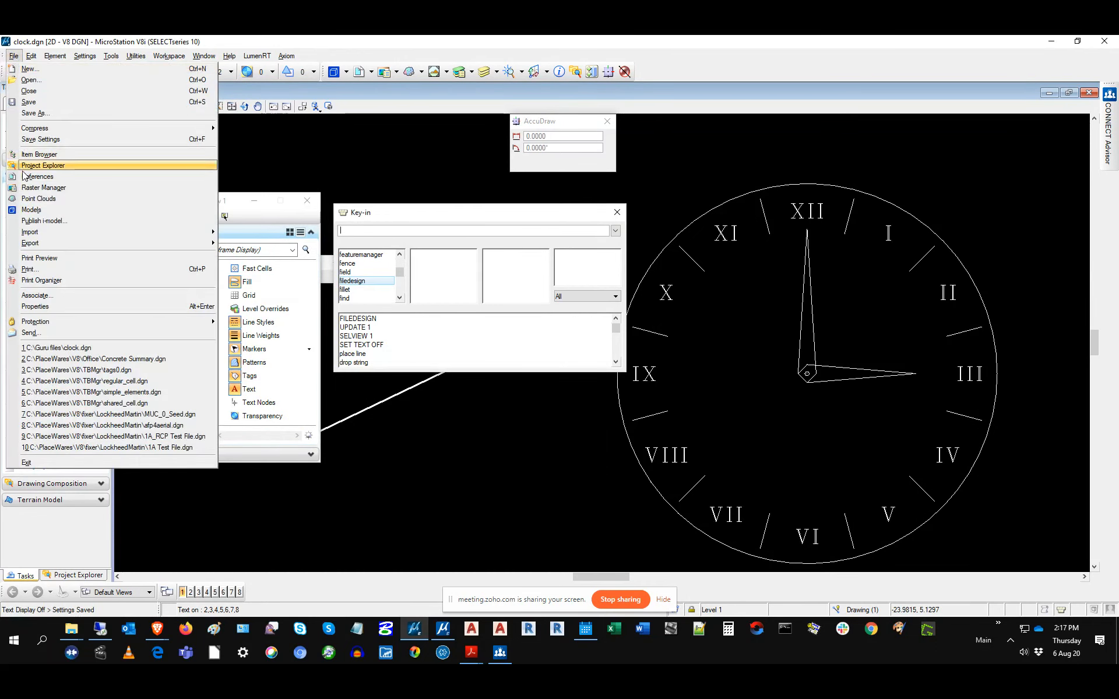
click(31, 140)
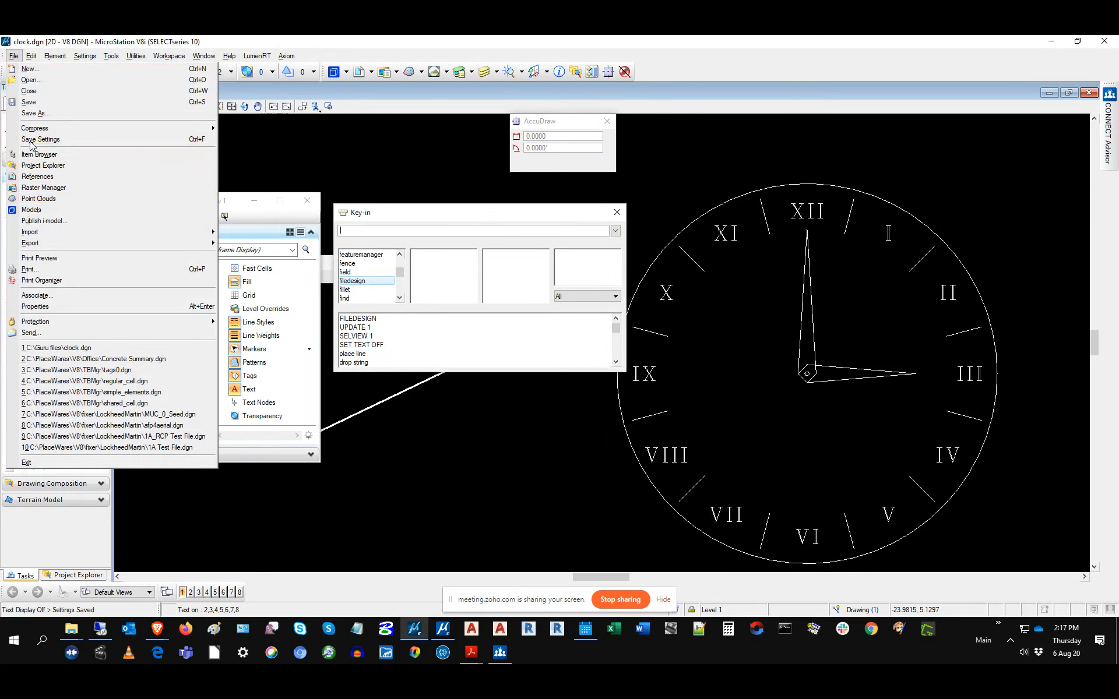
click(307, 201)
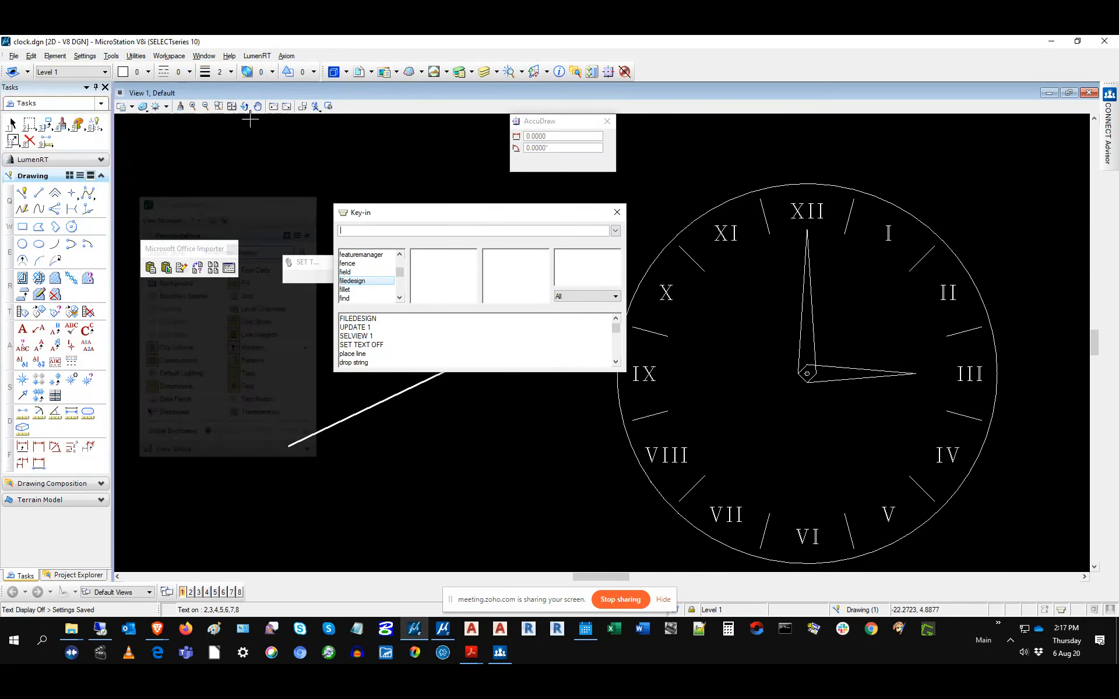
click(212, 57)
mouse_move(181, 61)
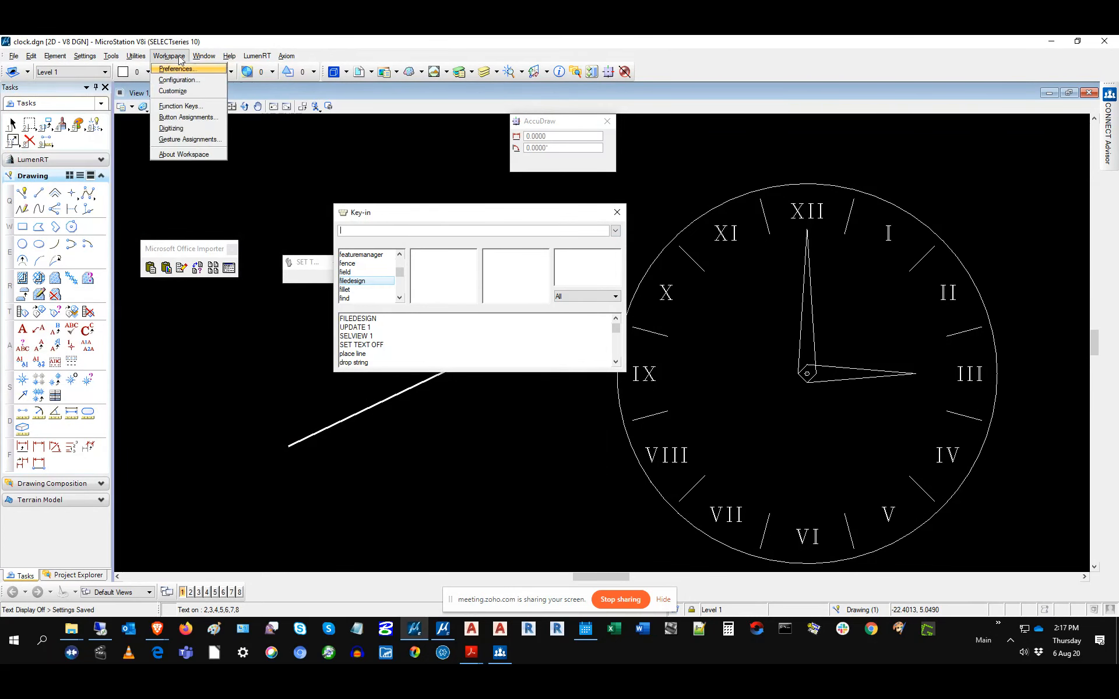
click(180, 106)
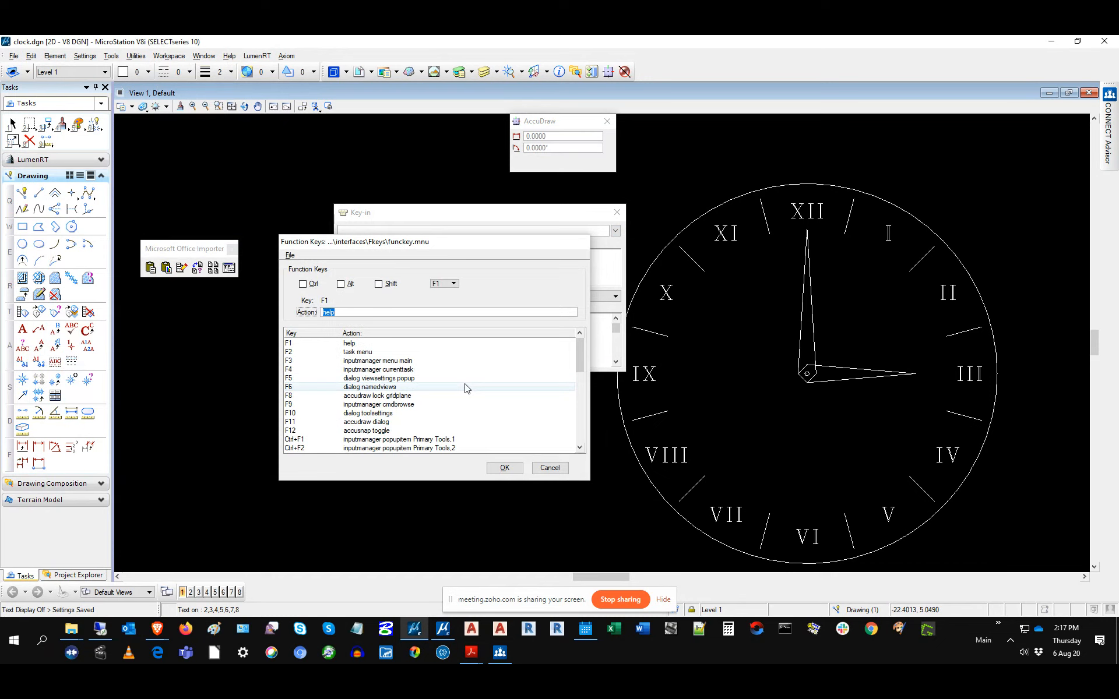
click(289, 431)
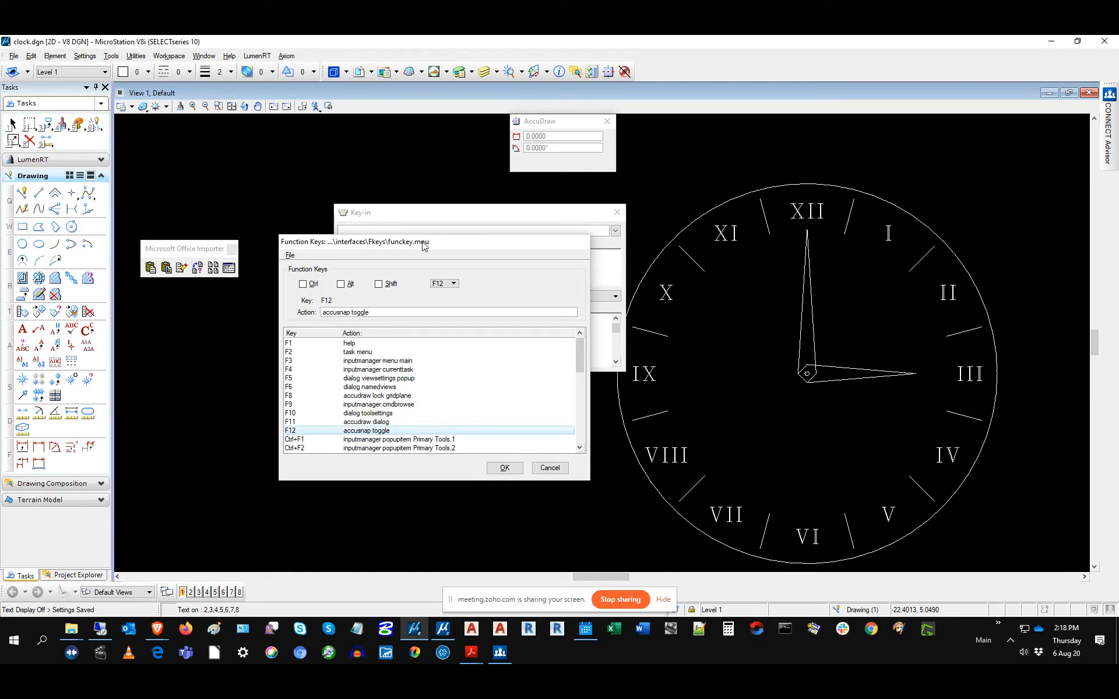
drag(420, 244, 294, 248)
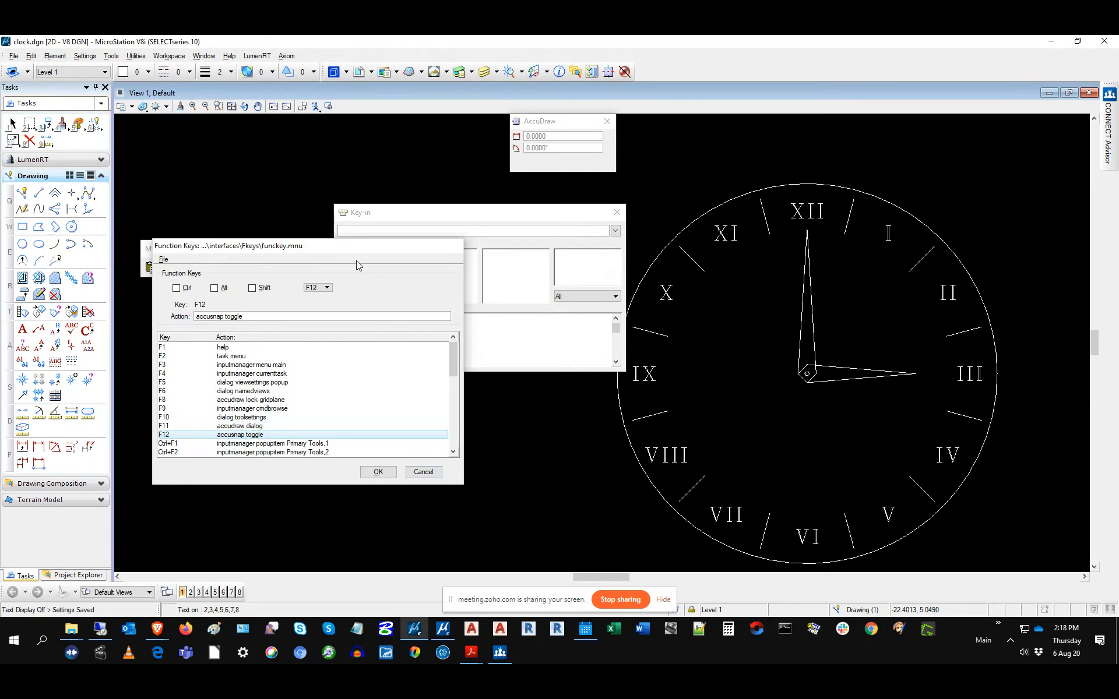
click(423, 472)
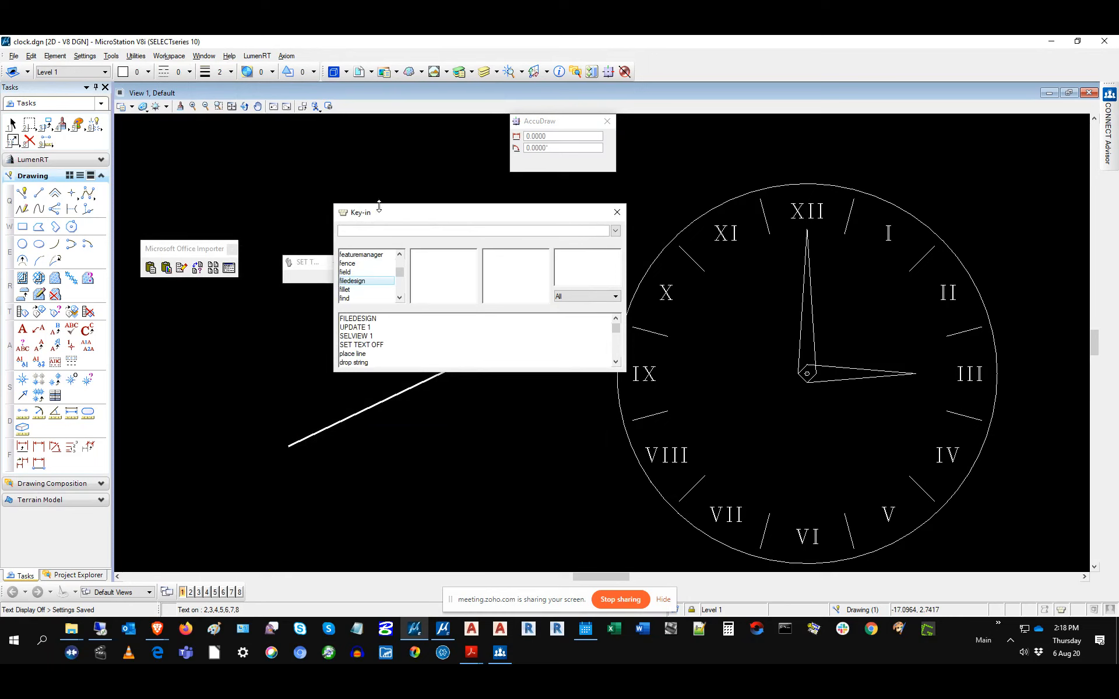
Step: Start Place SmartLine, set its first vertex inside the clock face, and zoom toward the hand pivot
click(21, 193)
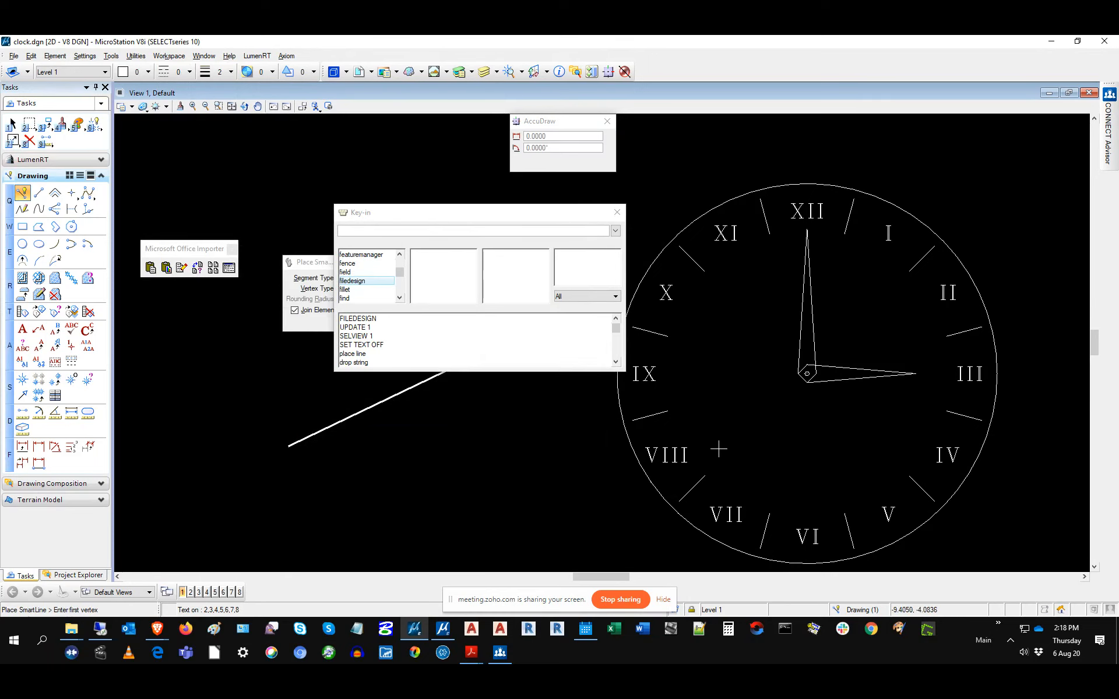
scroll(849, 377, up, 2)
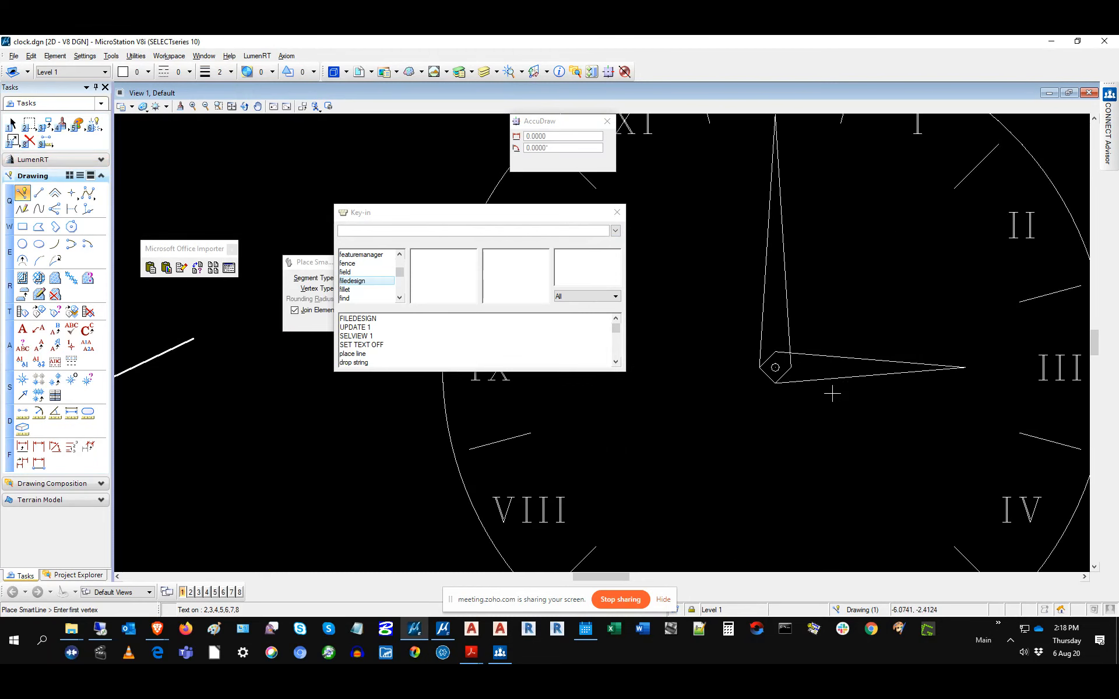
click(607, 470)
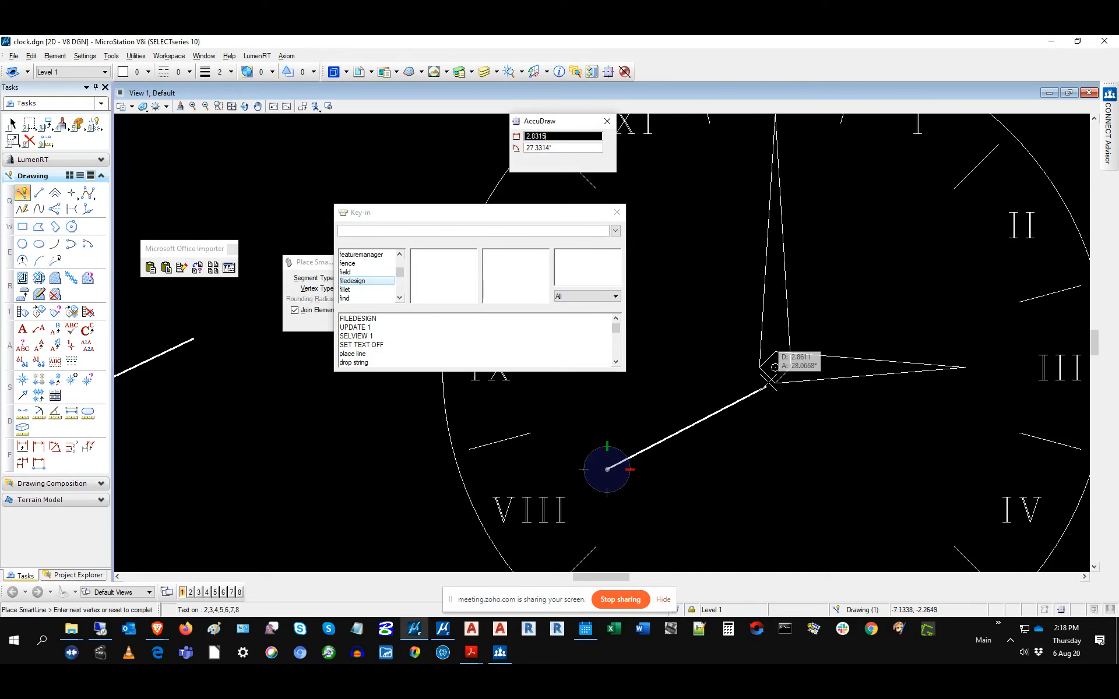
scroll(784, 358, up, 2)
scroll(782, 358, up, 2)
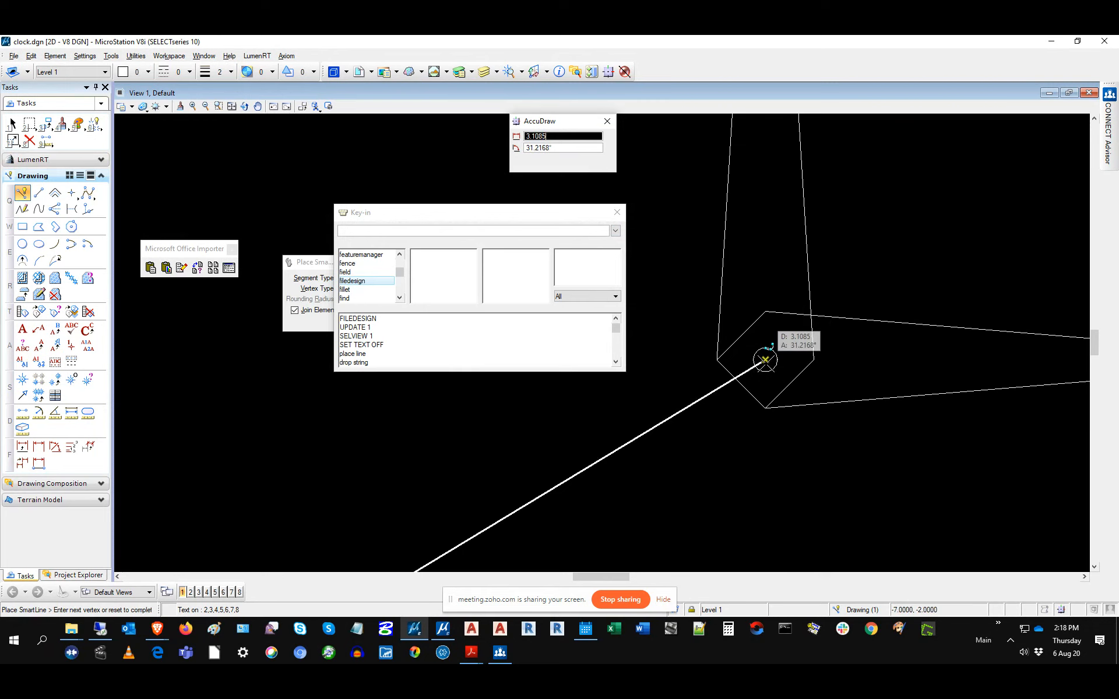
Step: Run the ACCUSNAP TOGGLE key-in while the SmartLine is still in progress
click(429, 231)
text(A)
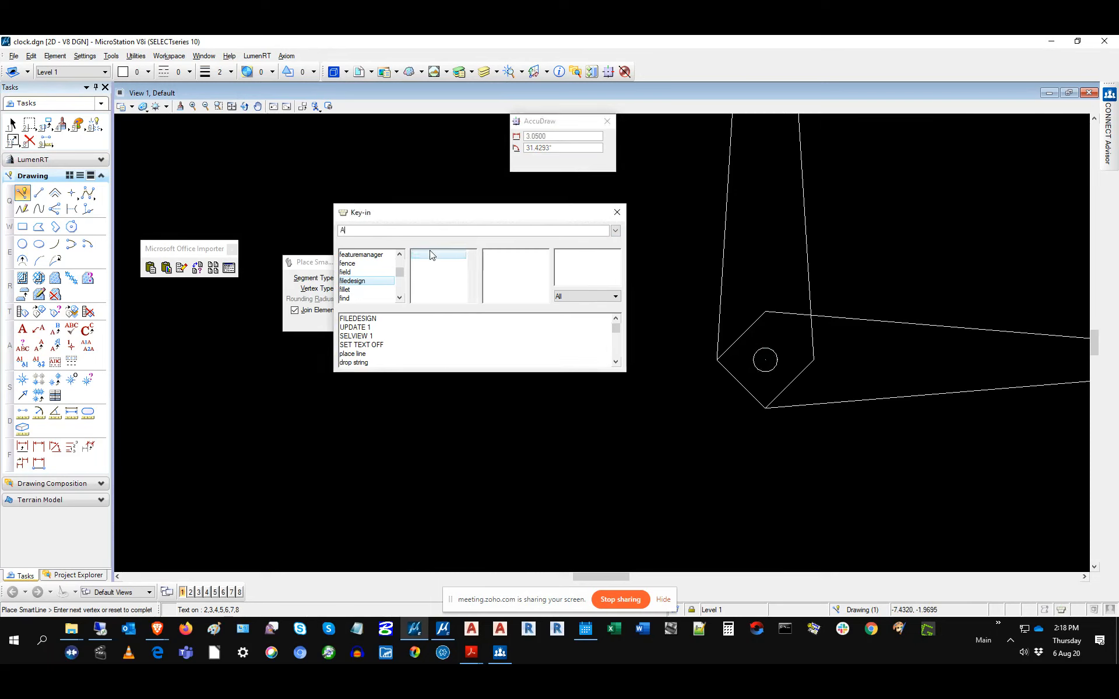
text(CCUSNAP)
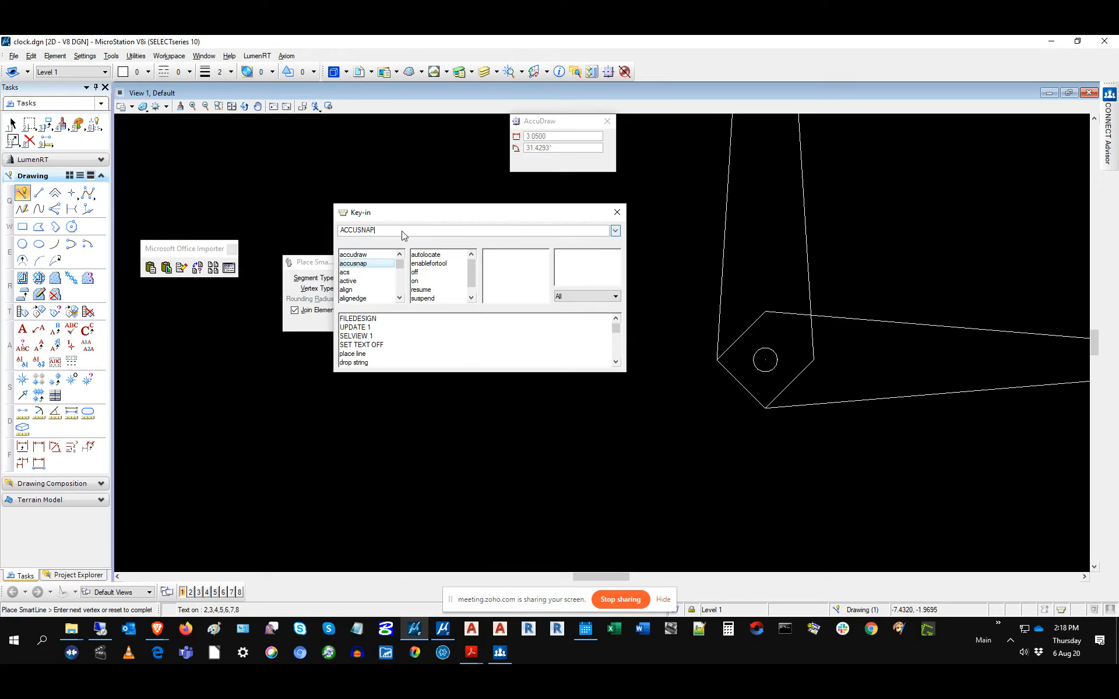
text(TOGGO)
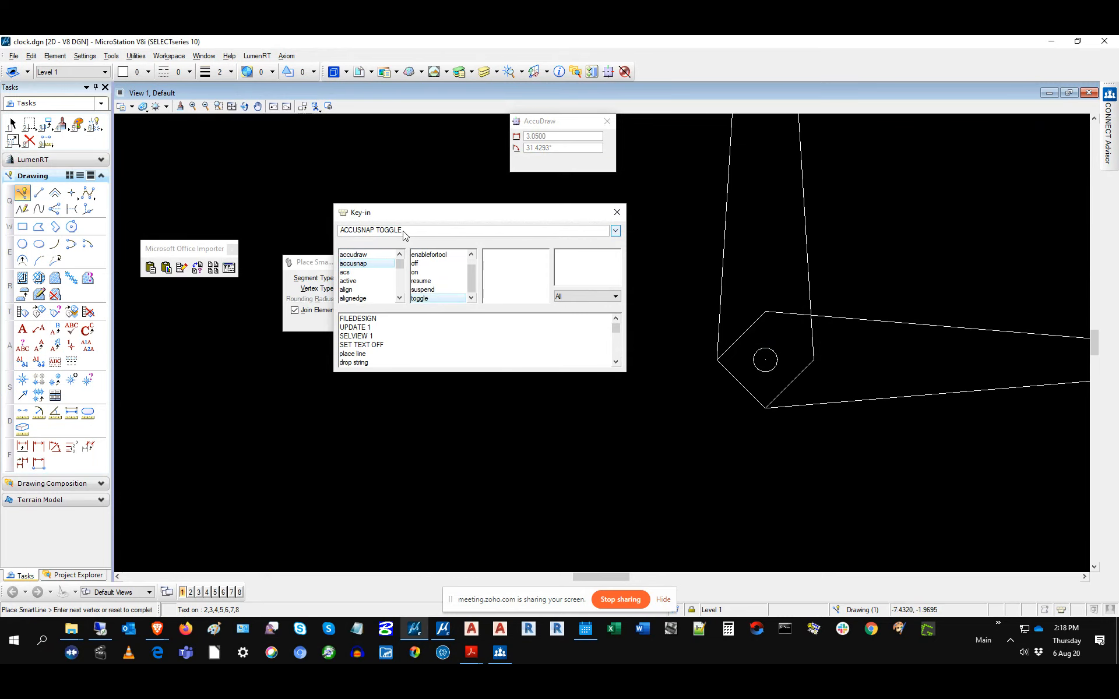
key(Return)
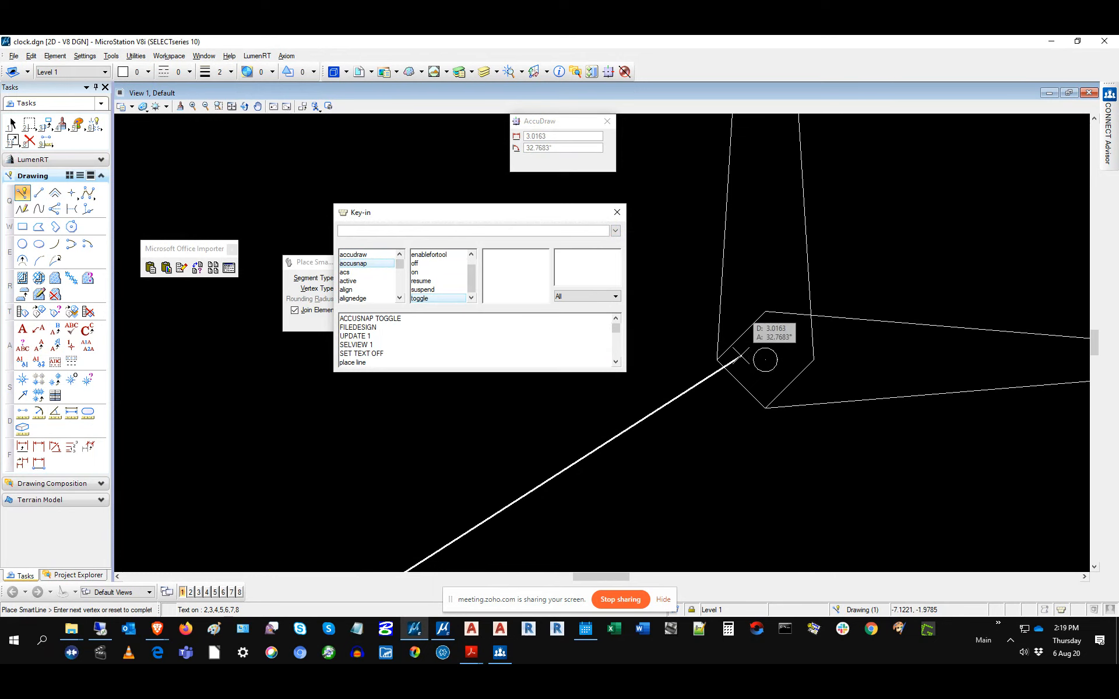
Step: End the first line on the pentagon edge and rerun ACCUSNAP TOGGLE from the key-in history
click(742, 356)
right_click(949, 358)
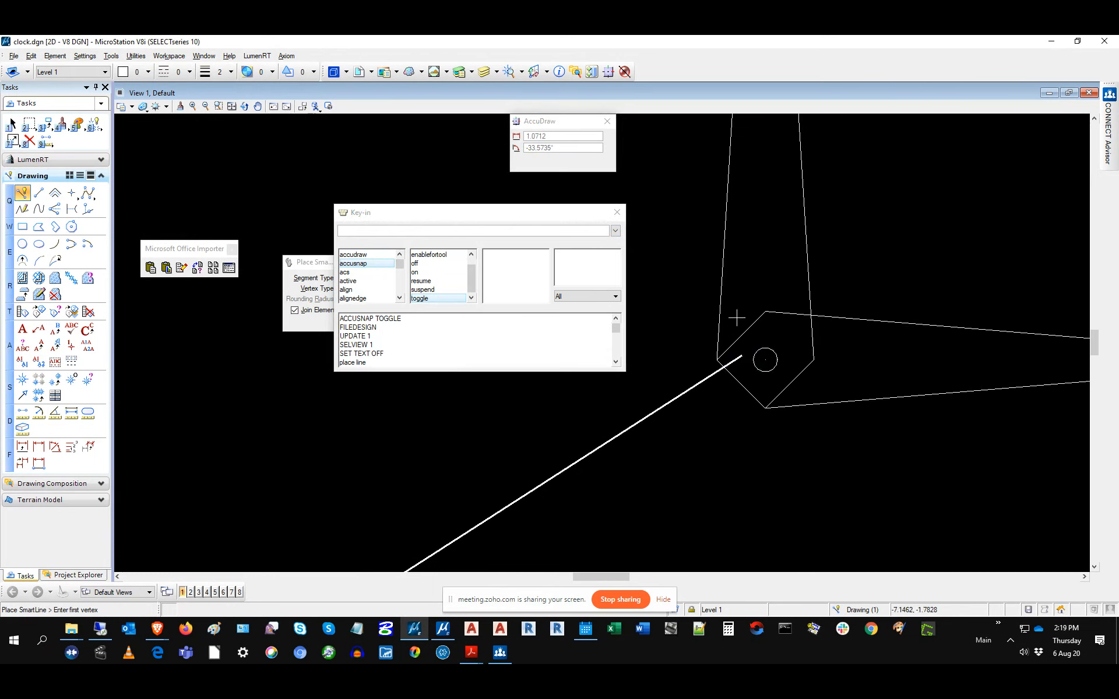
click(402, 232)
click(389, 320)
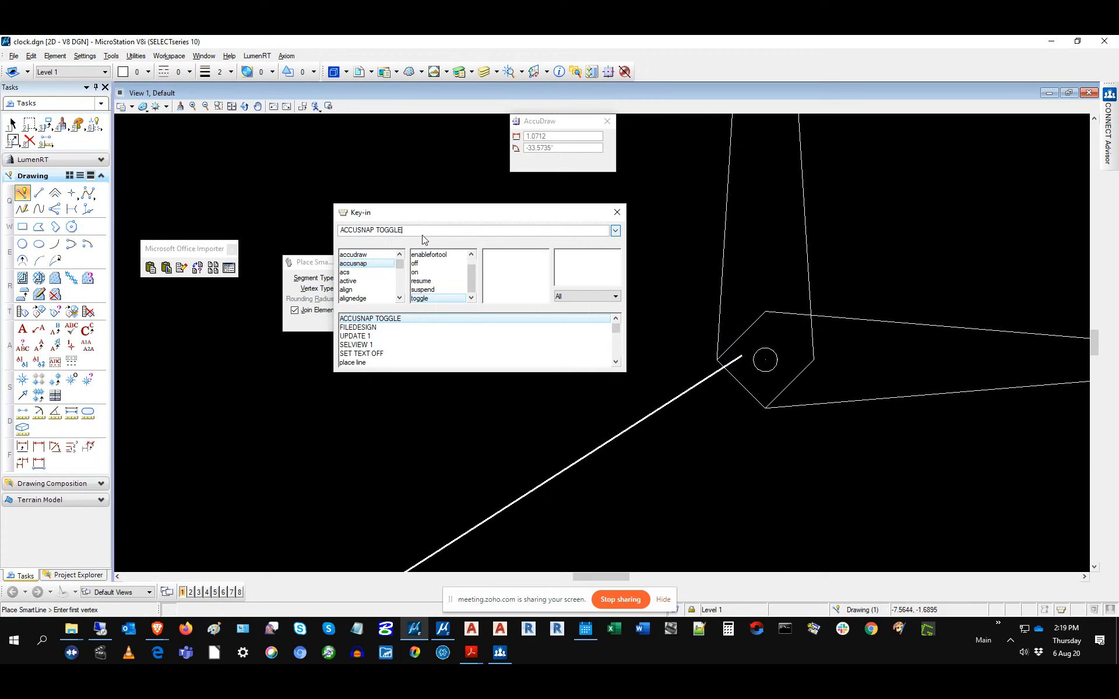
key(Return)
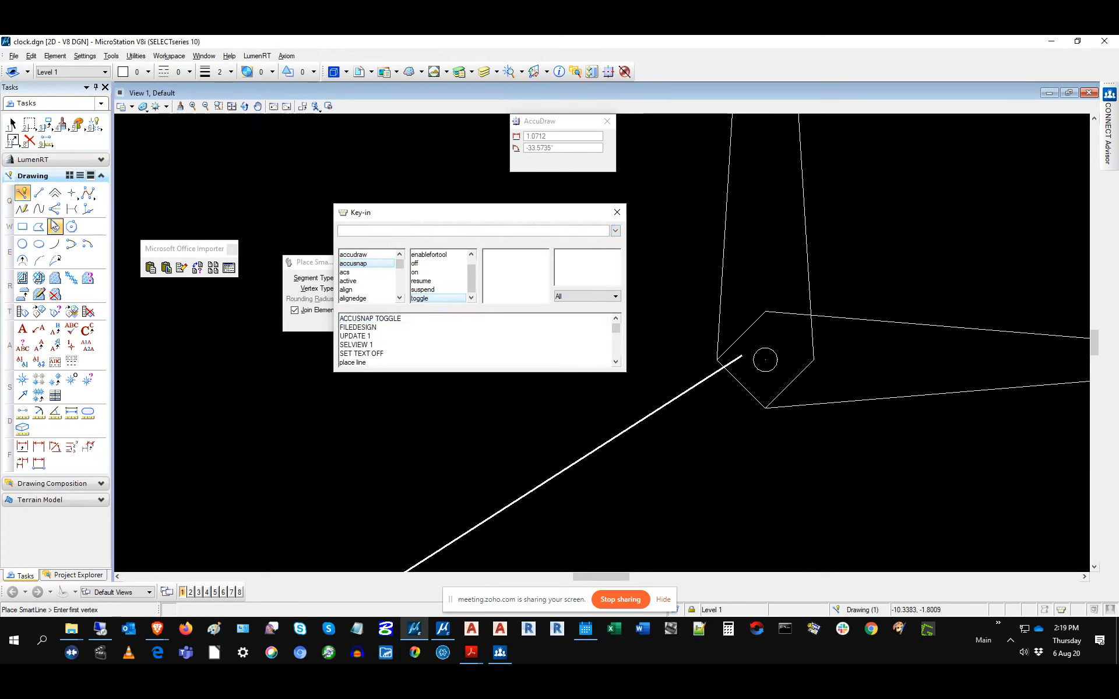
Step: Draw a SmartLine from below the pivot to the pivot circle's centre
click(621, 517)
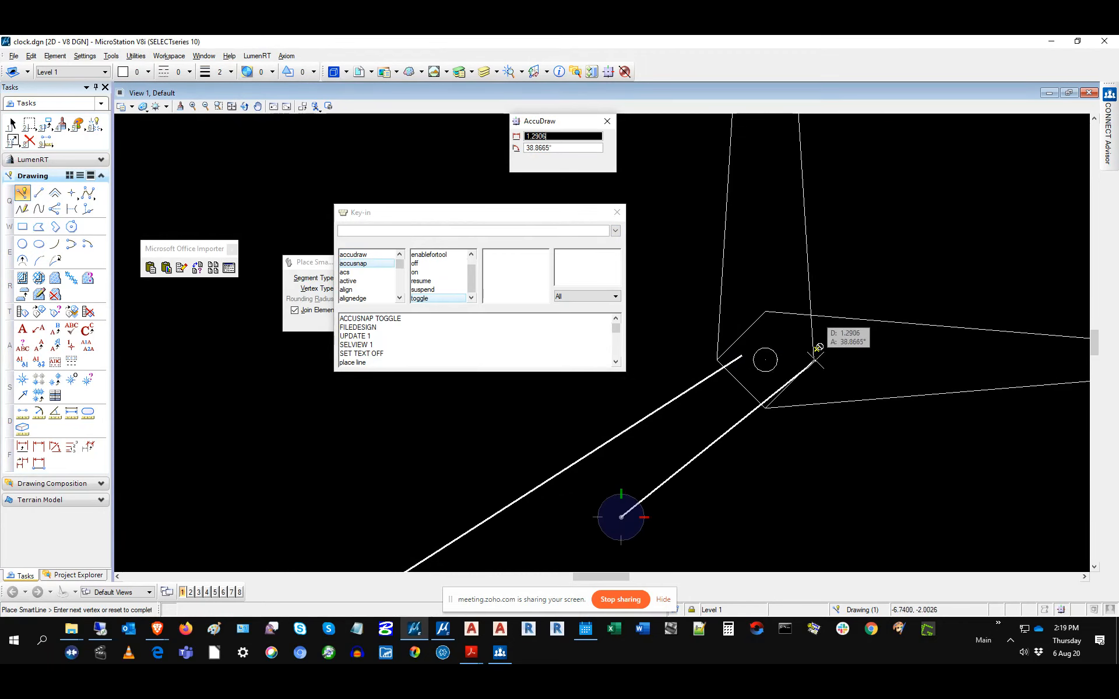
click(765, 360)
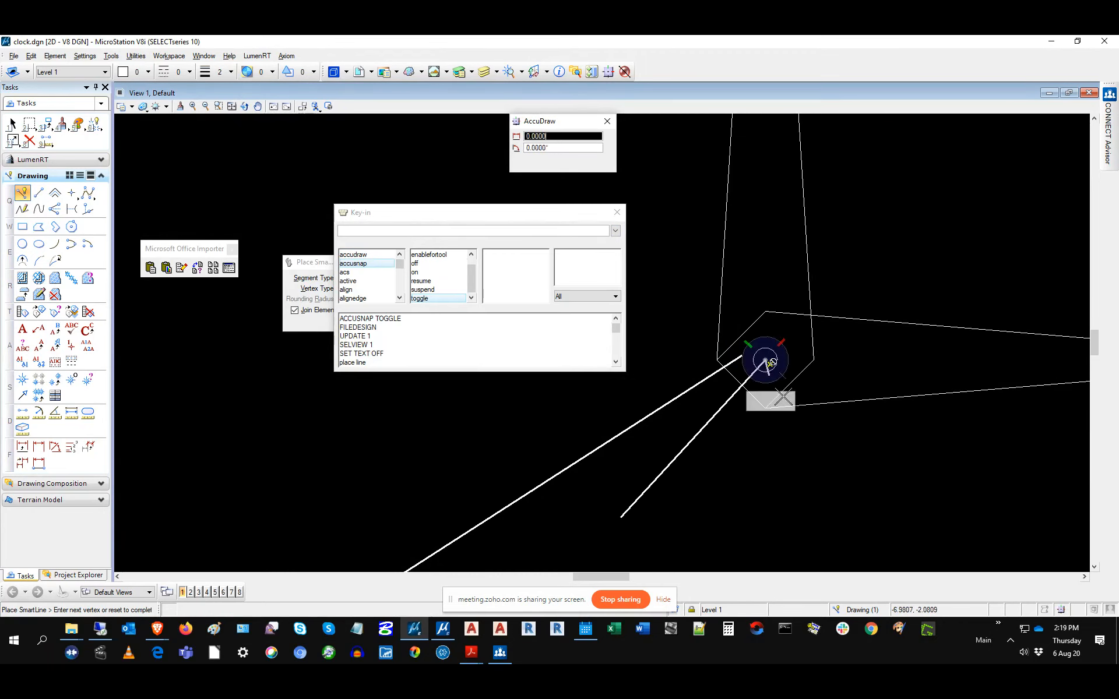
right_click(850, 471)
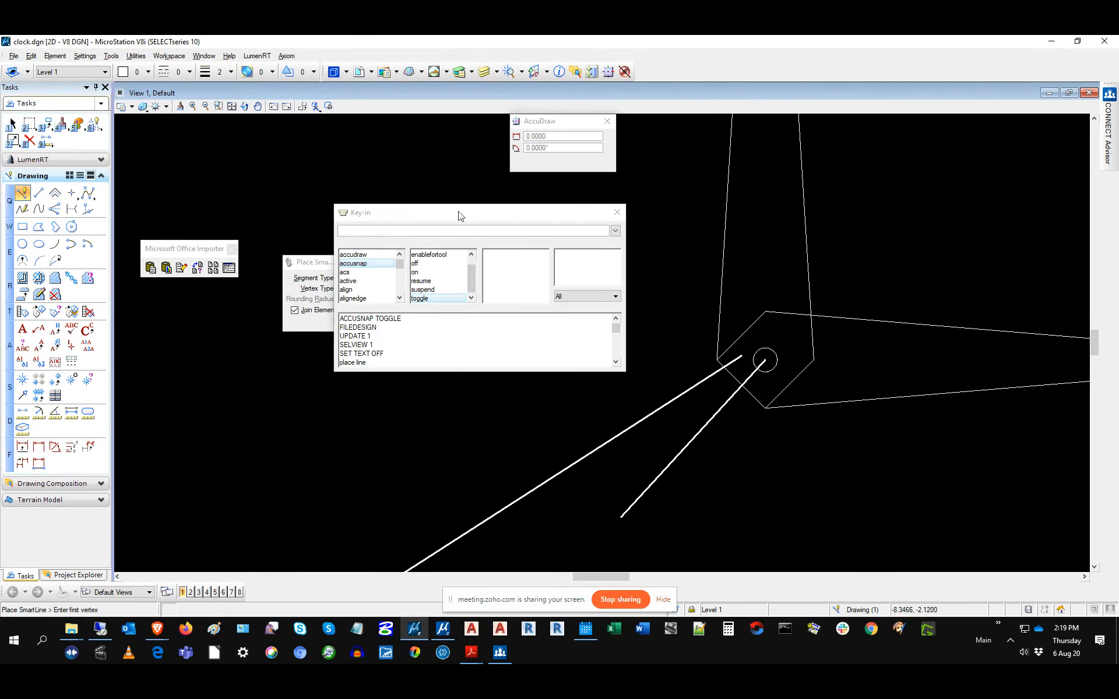
Step: Copy the ACCUSNAP TOGGLE key-in from the Key-in history
click(172, 55)
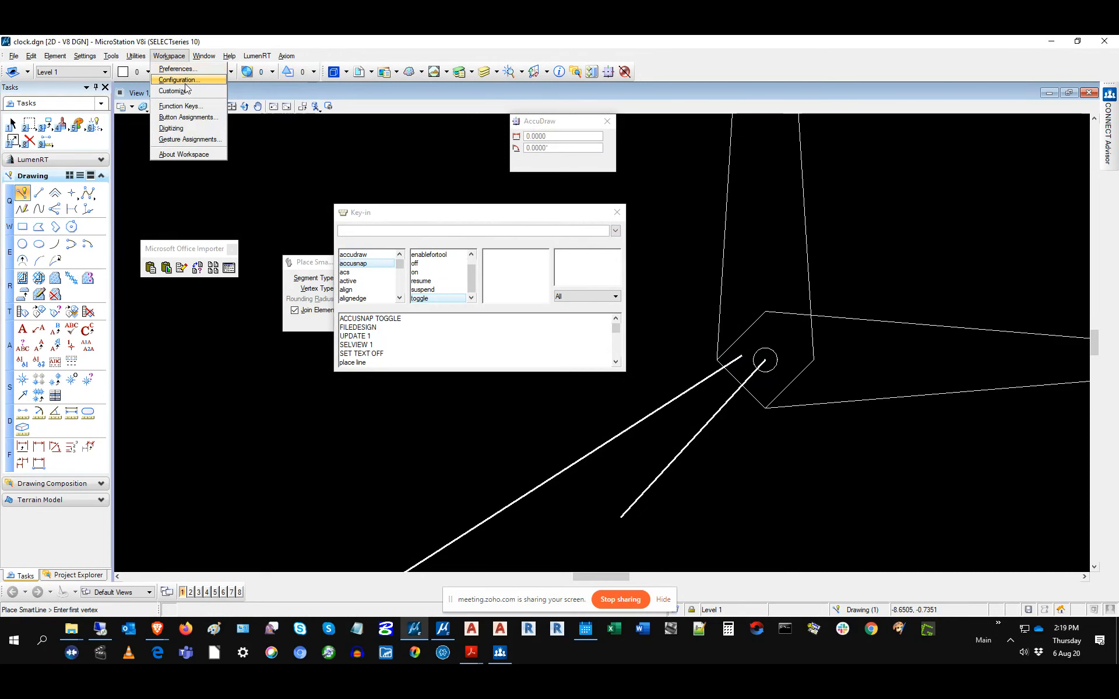
click(373, 324)
click(370, 318)
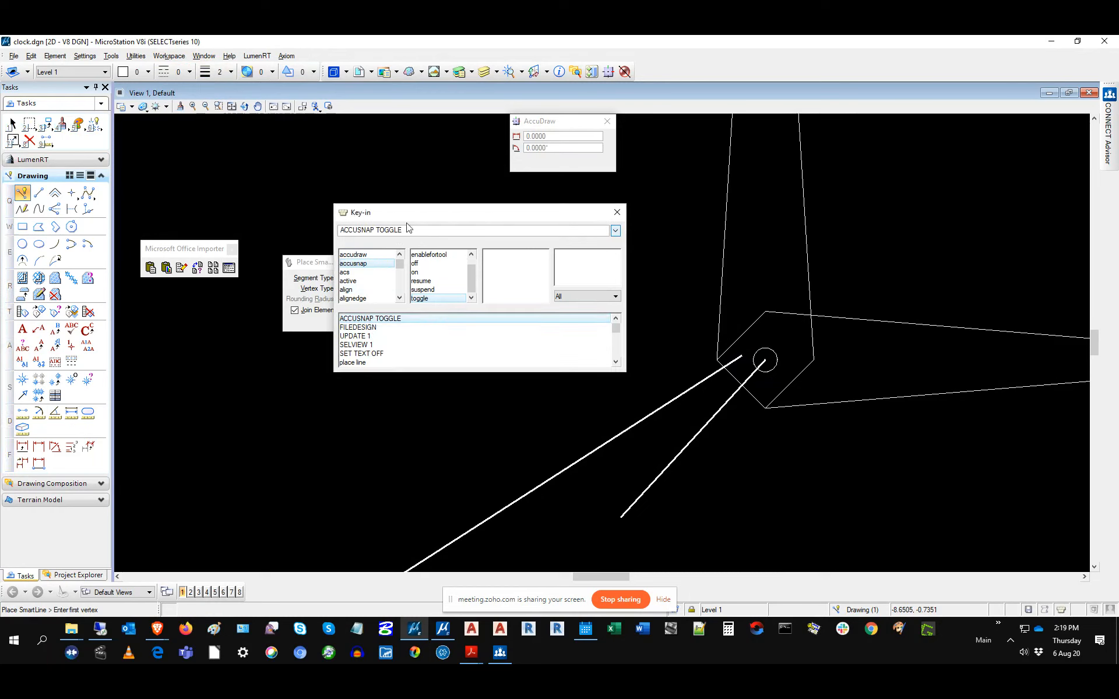
key(Return)
key(ctrl+c)
Step: Paste ACCUSNAP TOGGLE as the F12 action in Function Keys and apply it
click(167, 56)
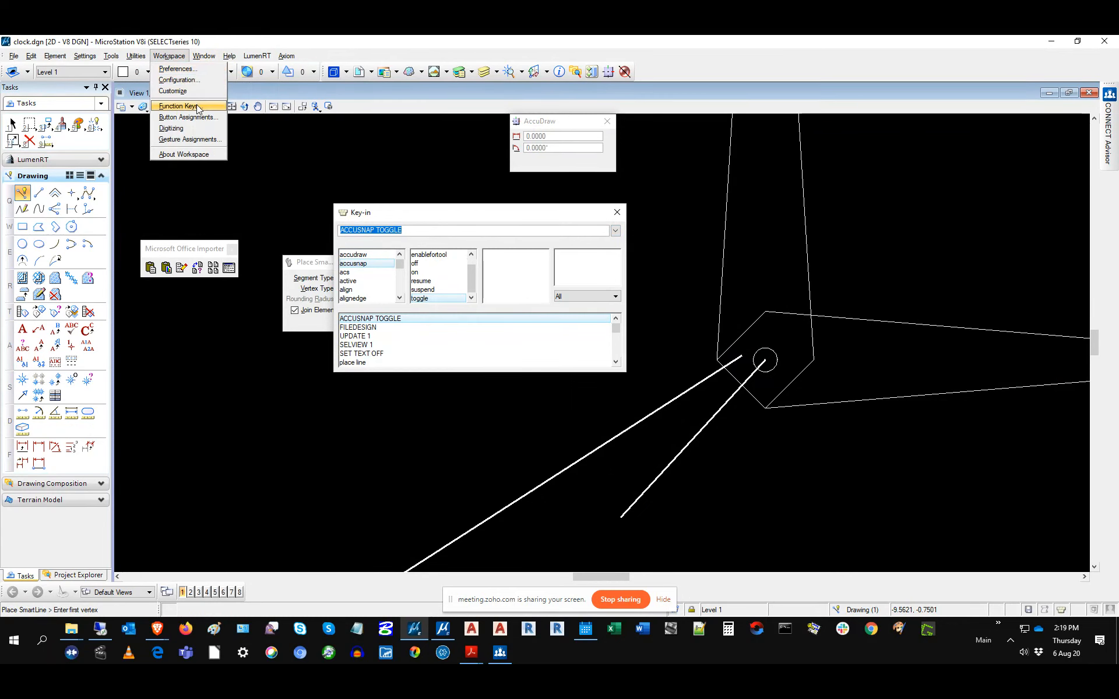
click(174, 105)
click(174, 435)
click(257, 316)
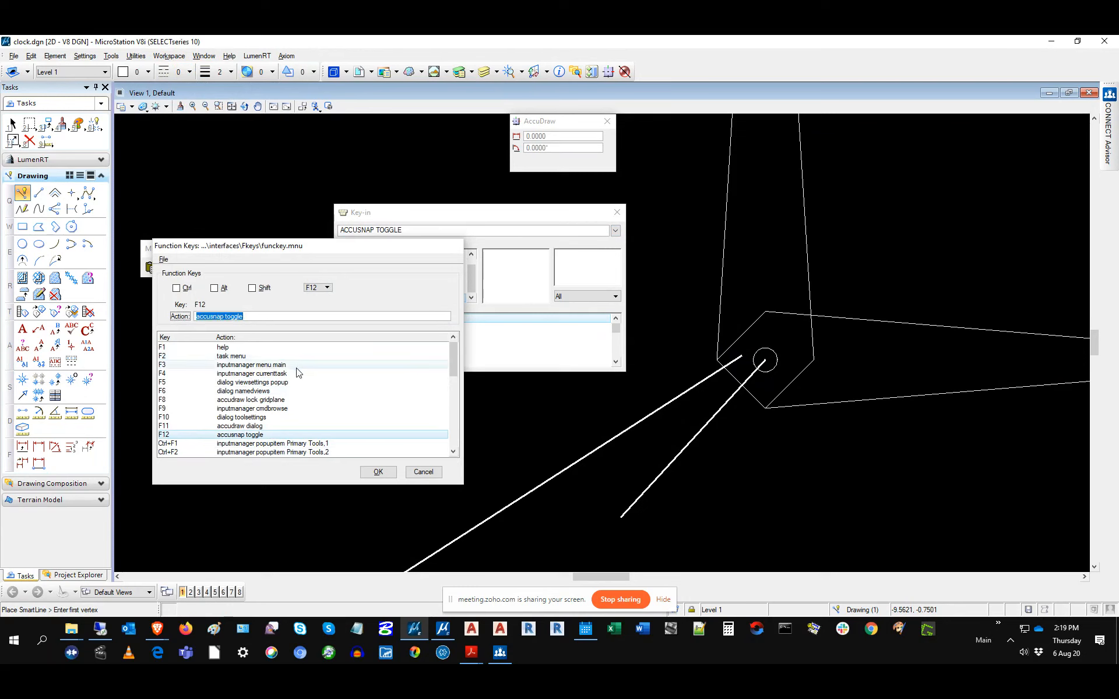
key(ctrl+v)
click(378, 472)
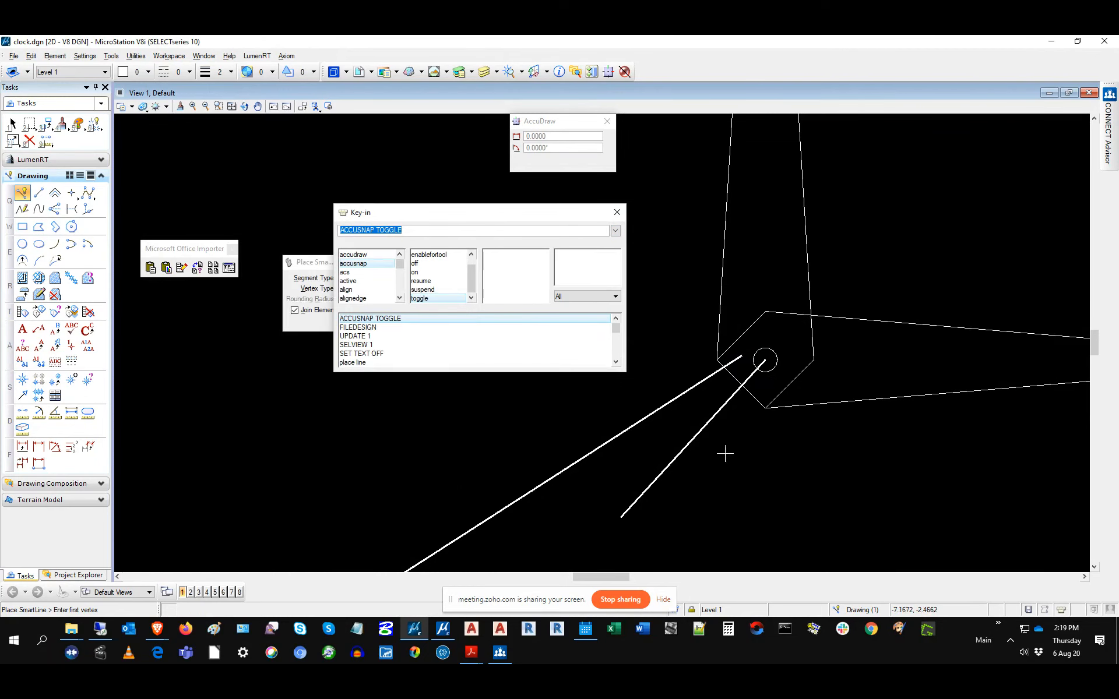
click(25, 194)
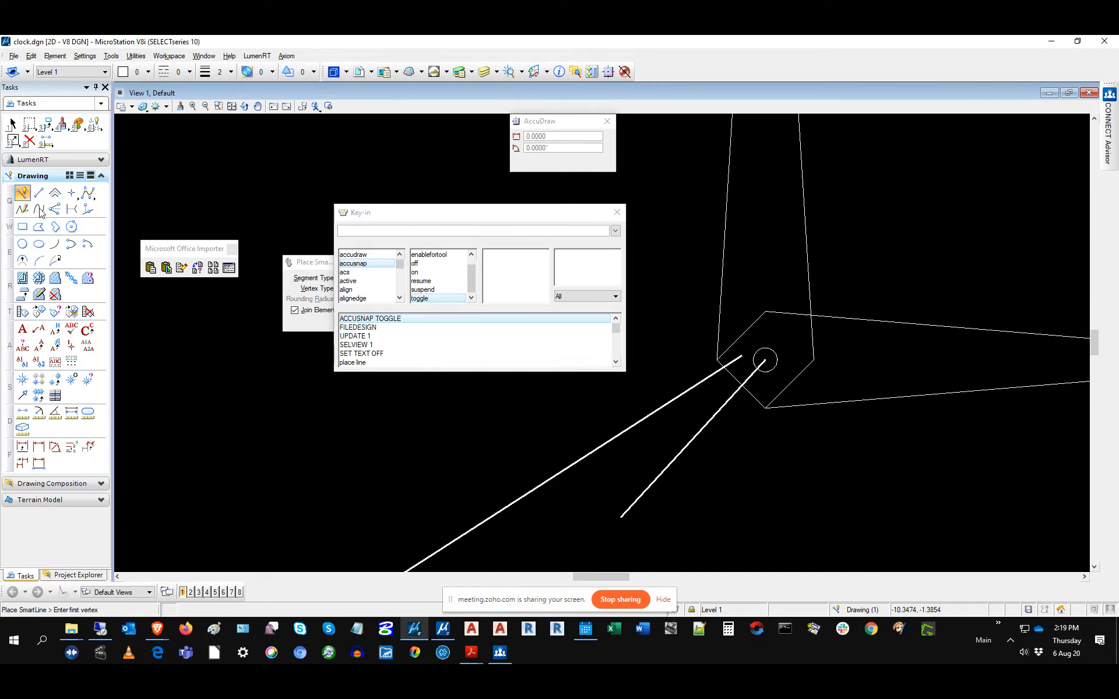
click(535, 546)
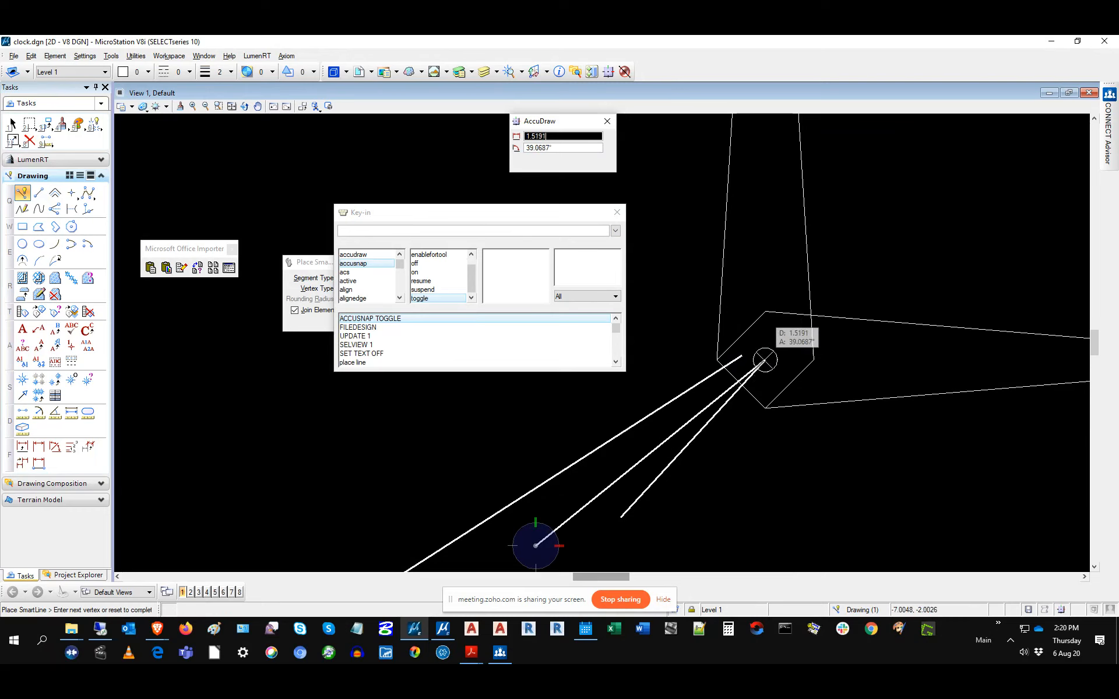
click(772, 382)
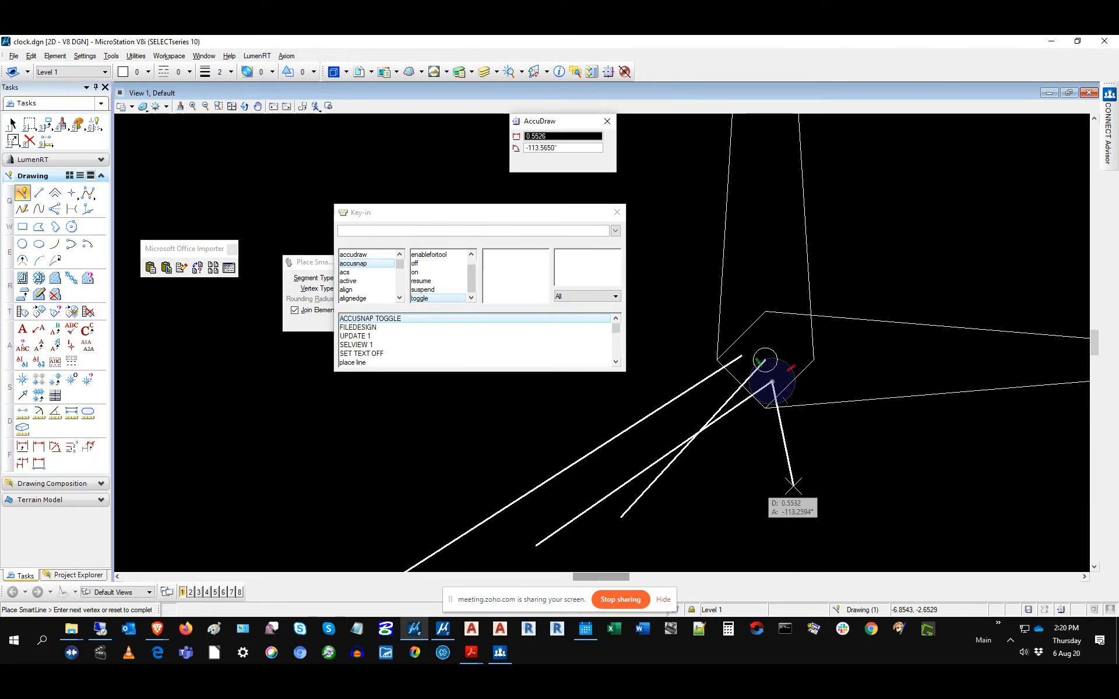
right_click(783, 492)
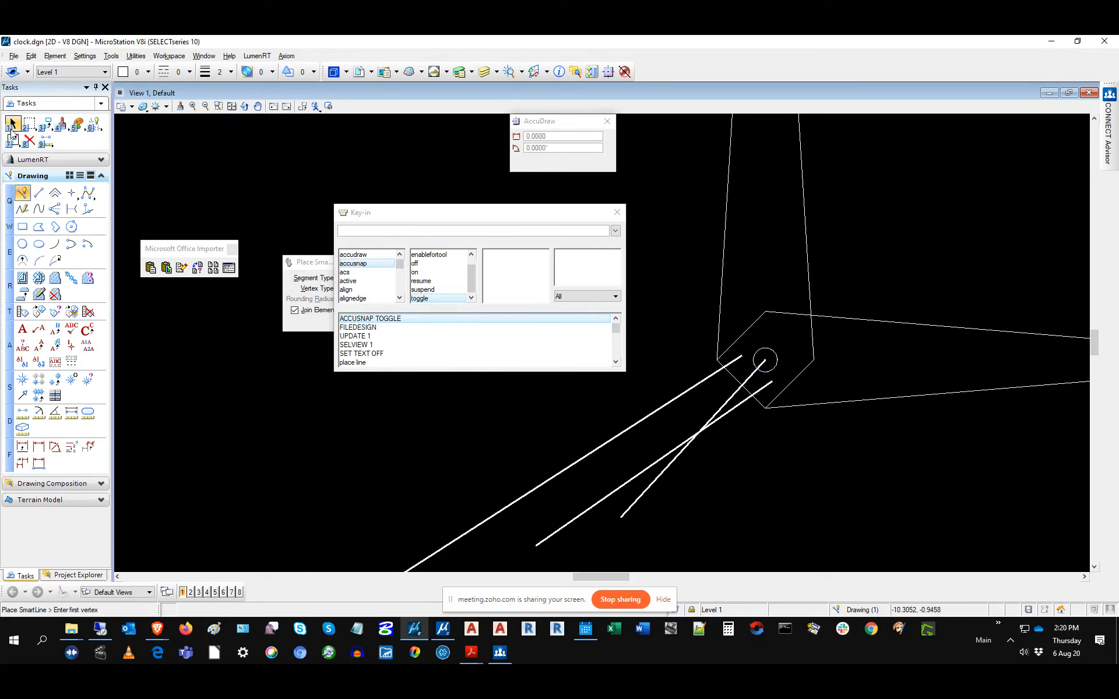
click(353, 481)
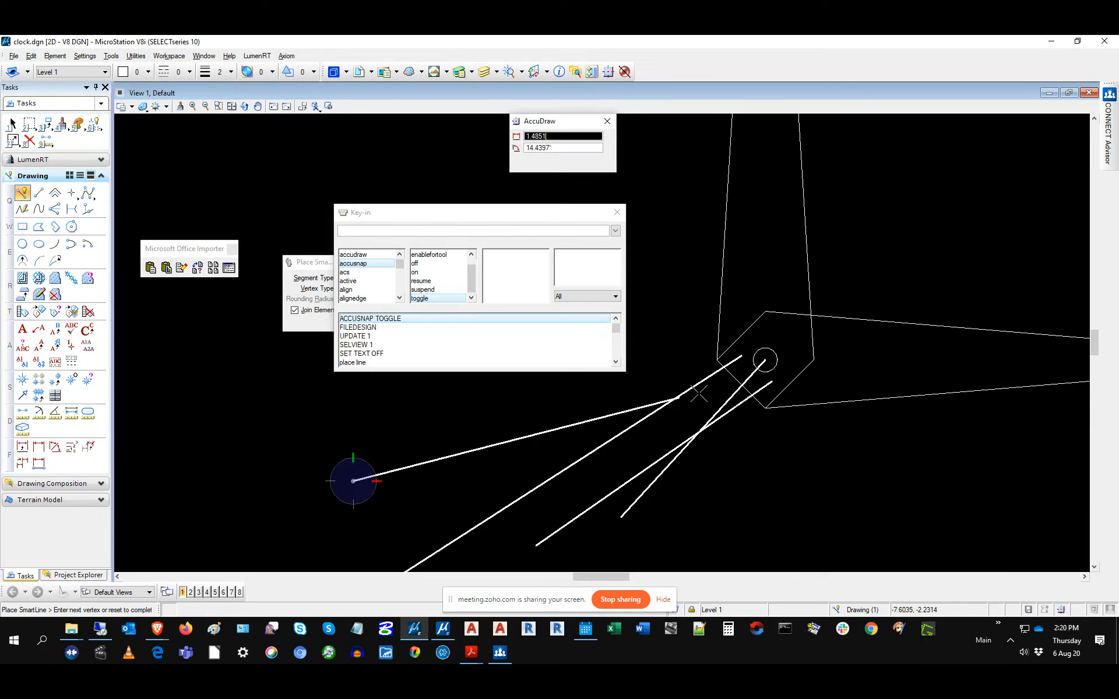
right_click(781, 330)
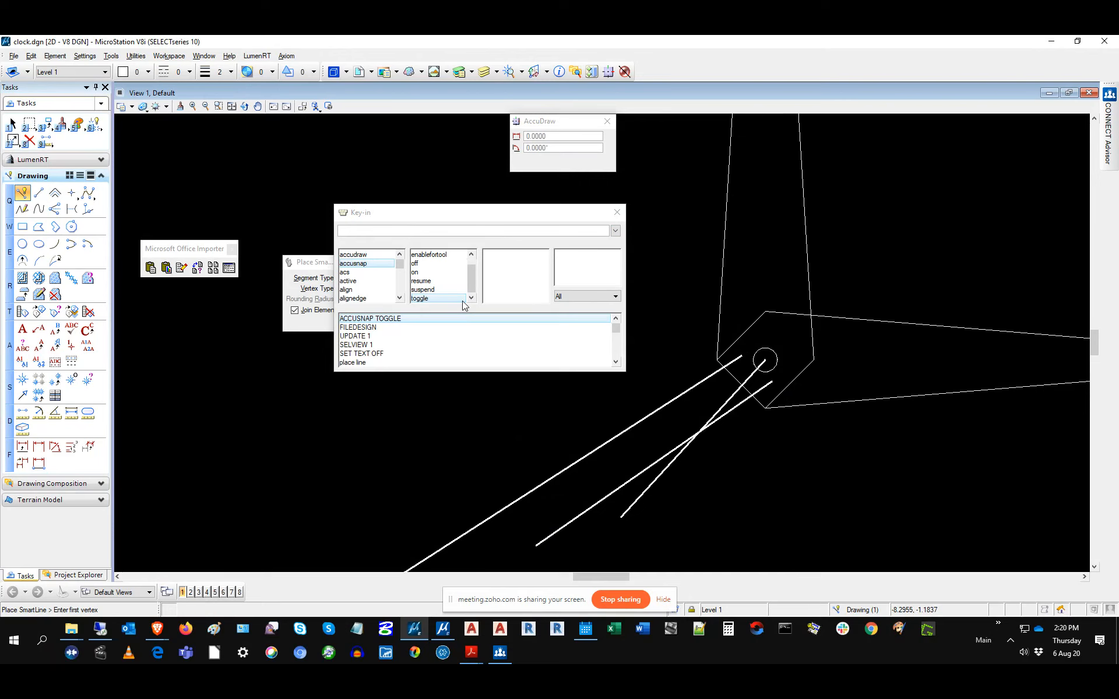
Step: Check the Data button's action in Button Assignments, cancel unchanged, and close the Key-in window
click(168, 55)
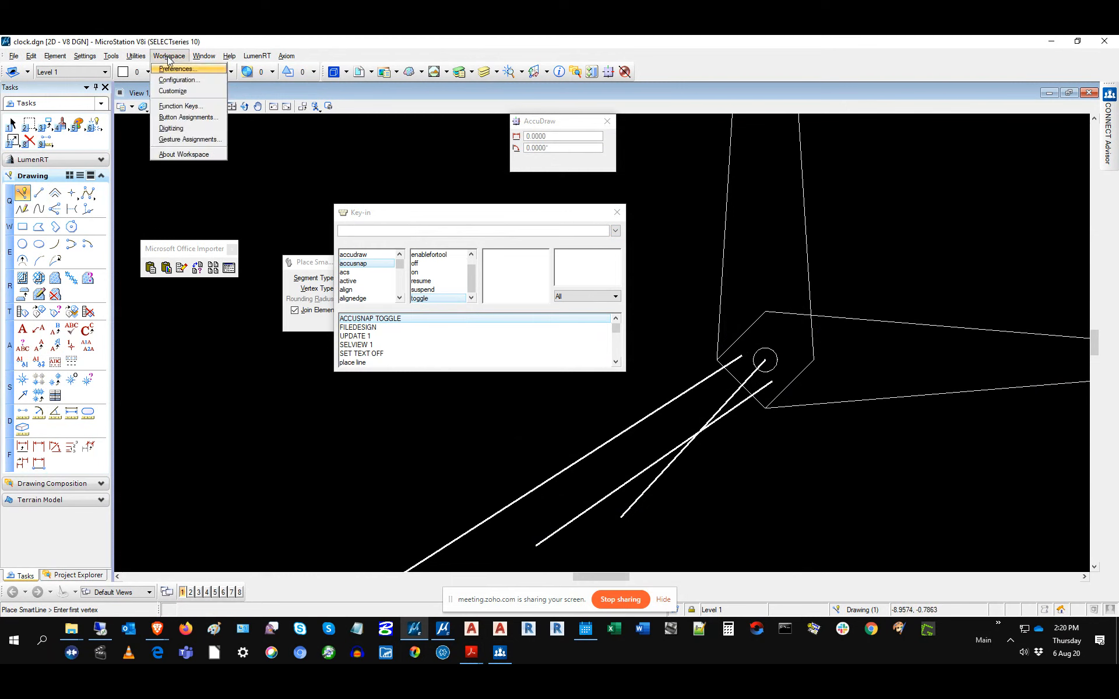
click(177, 119)
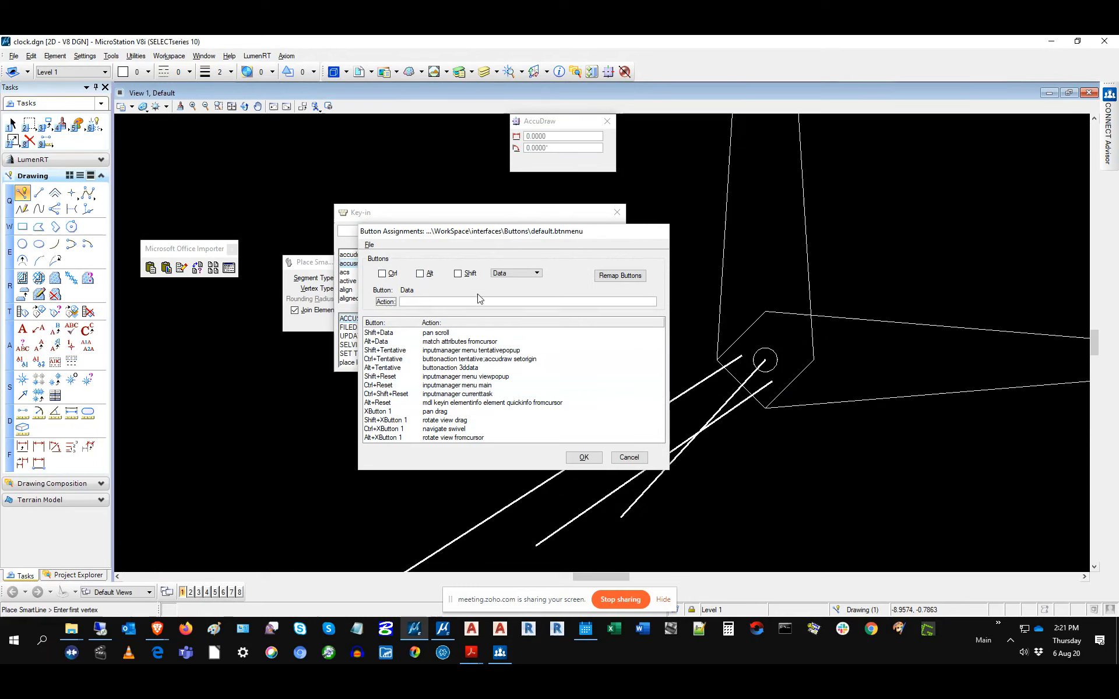
click(505, 302)
click(628, 457)
click(614, 212)
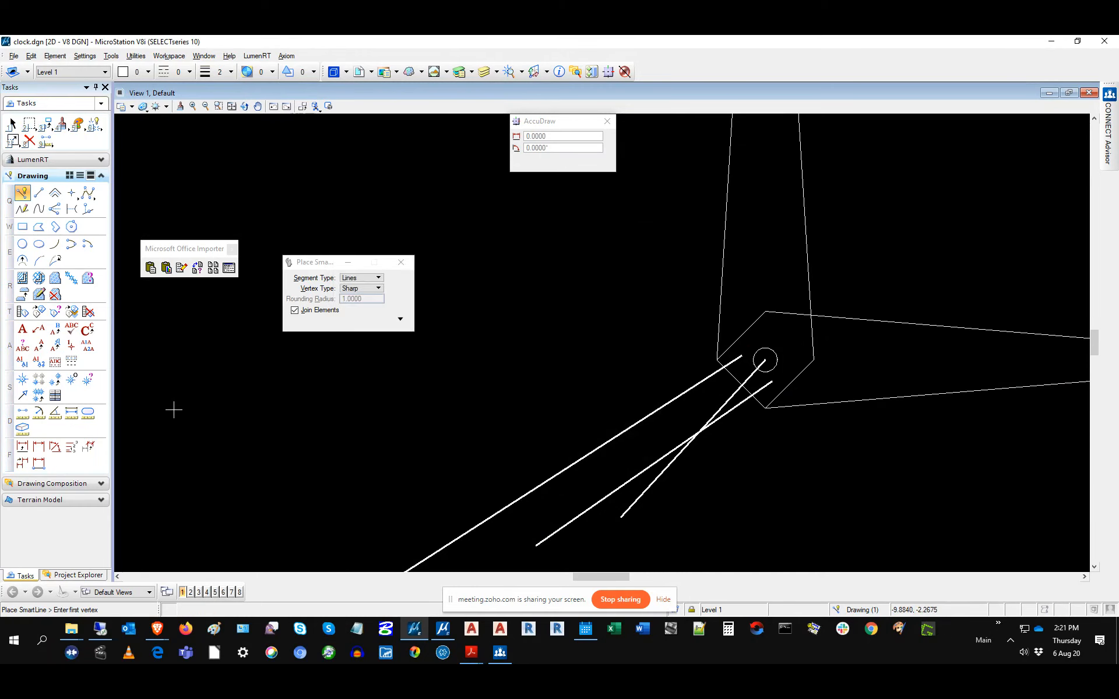
click(467, 651)
Step: Open Help's Tool Index, arrange its windows, and scroll down to the Drop and Edit tools
click(429, 606)
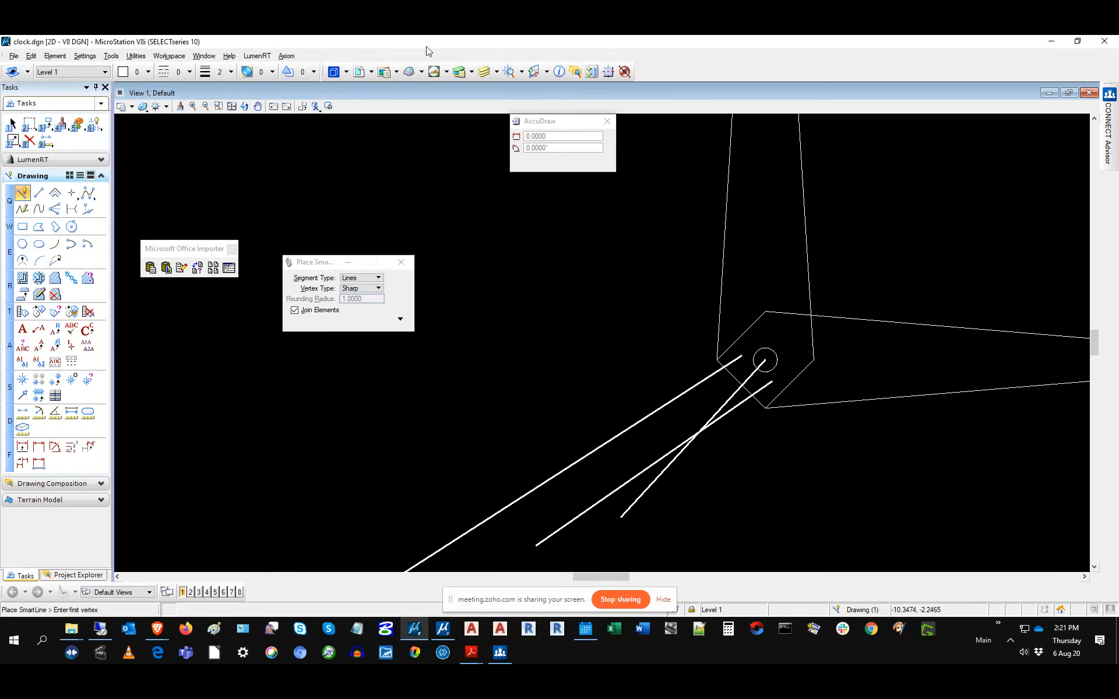
click(229, 56)
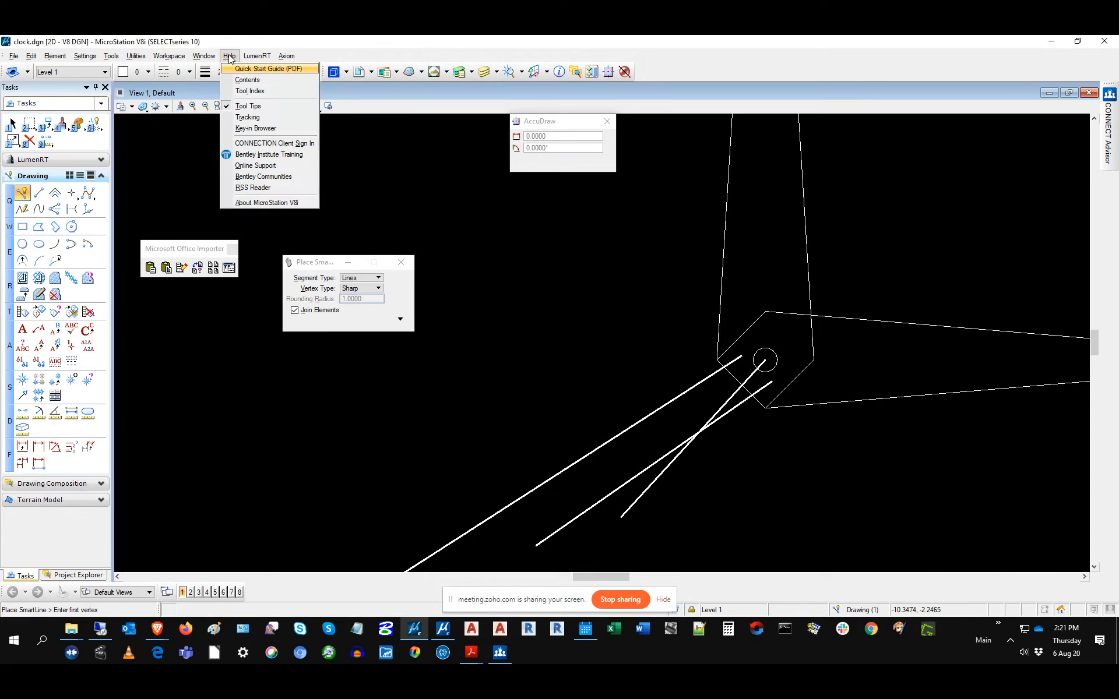
click(249, 92)
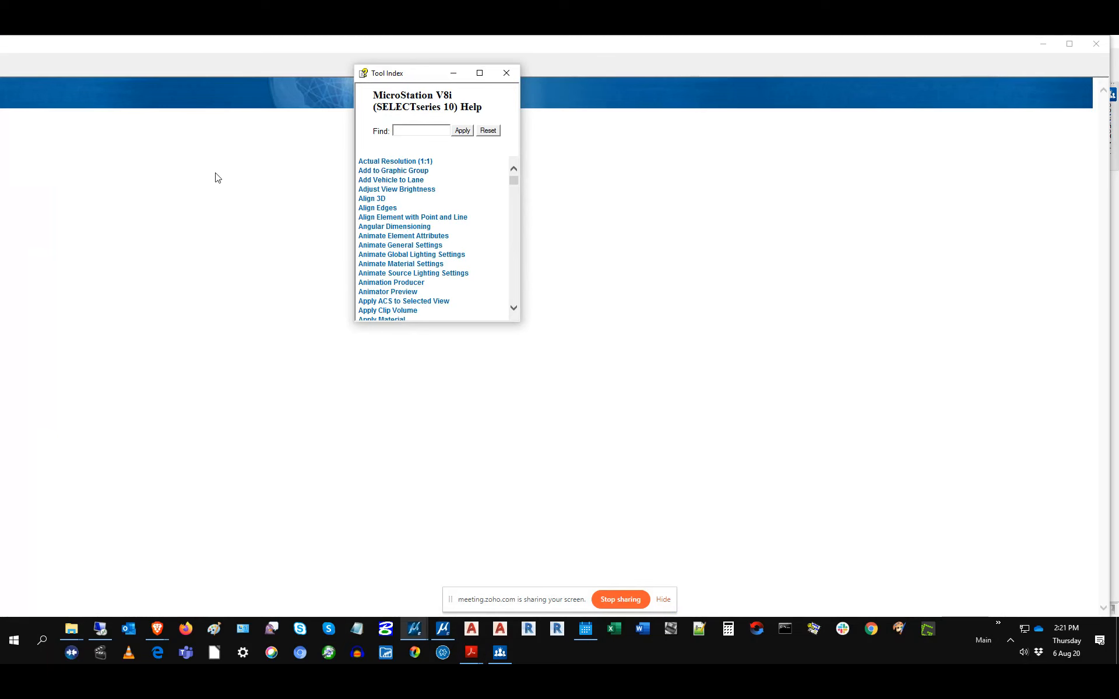
drag(618, 44, 568, 36)
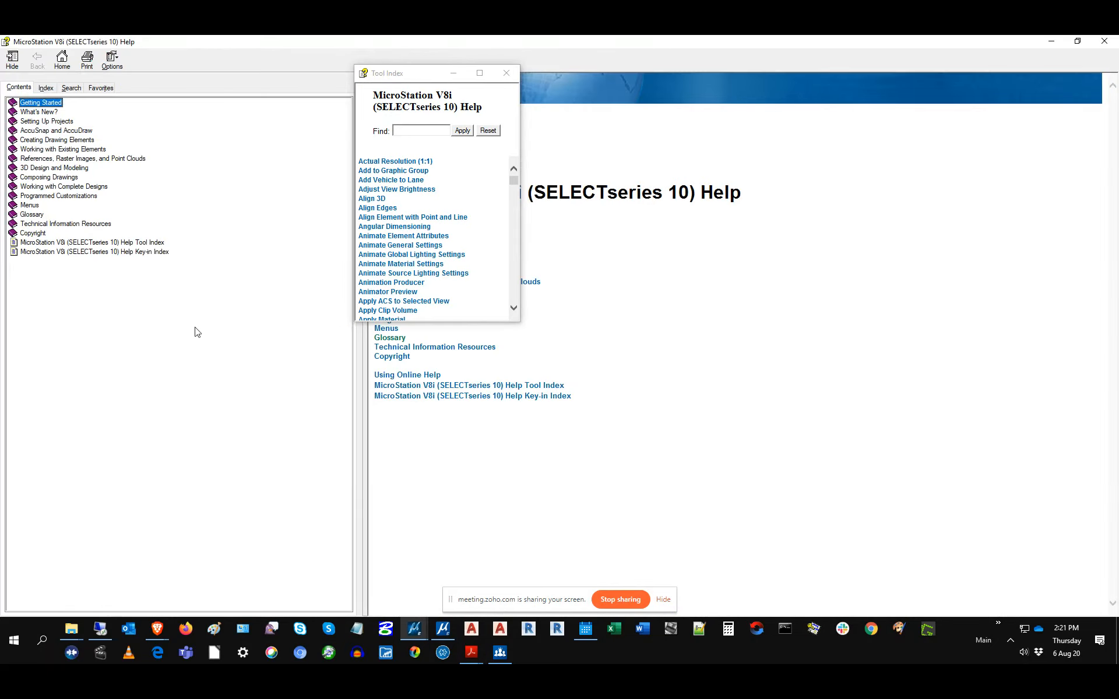
drag(416, 79, 472, 181)
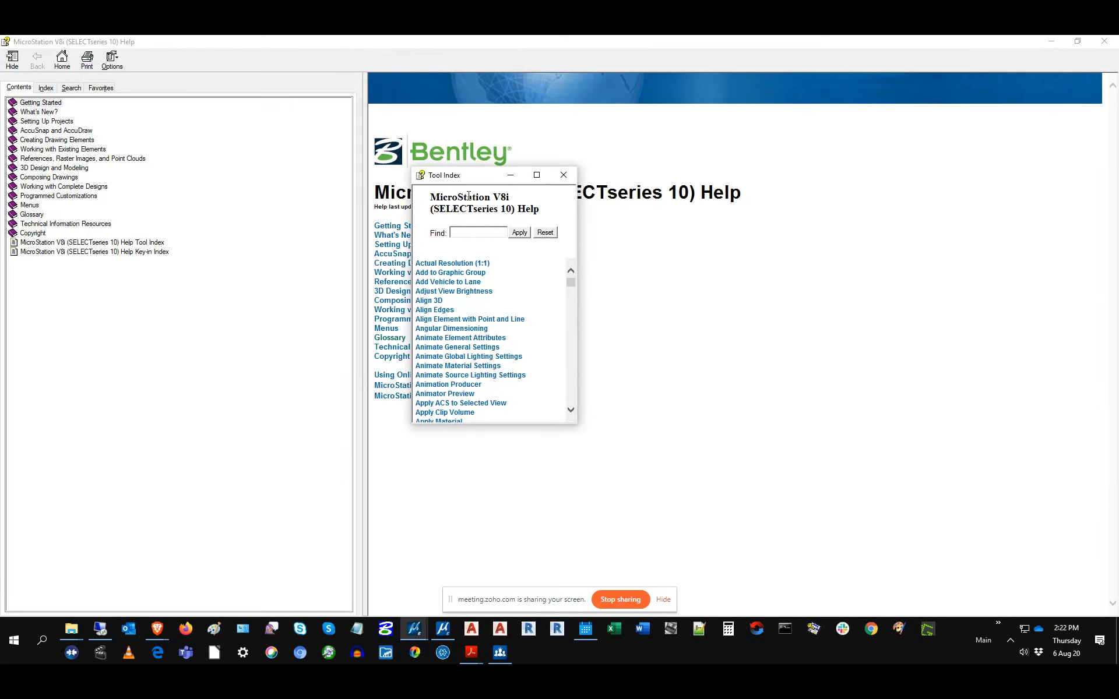
scroll(573, 305, down, 15)
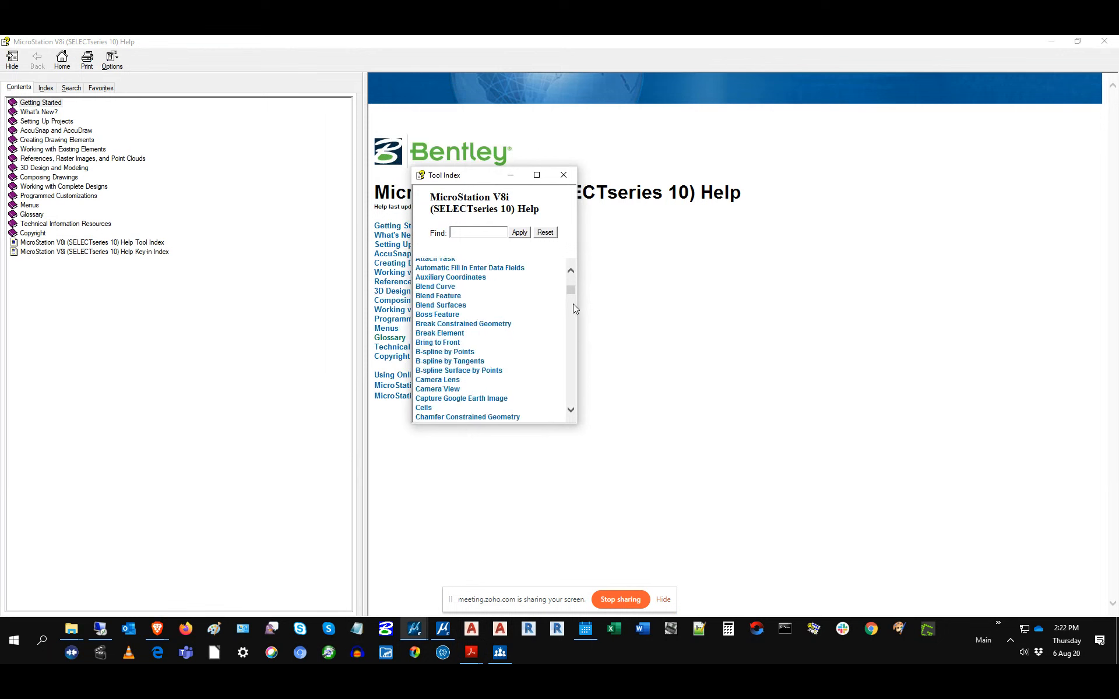
scroll(572, 326, down, 15)
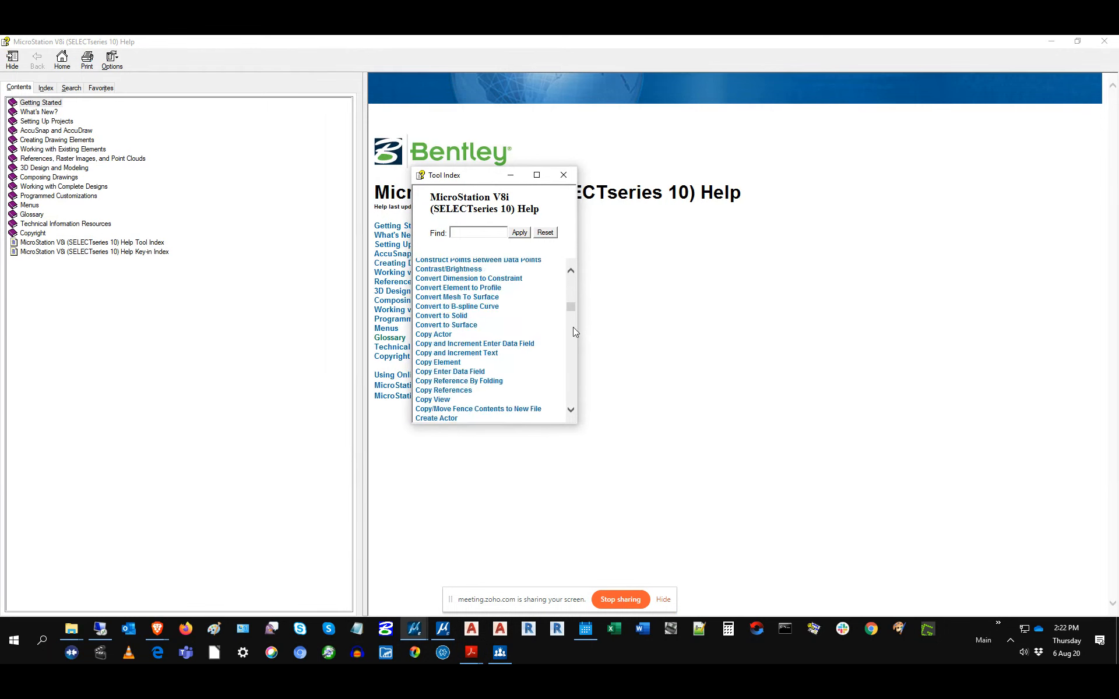
scroll(573, 328, down, 10)
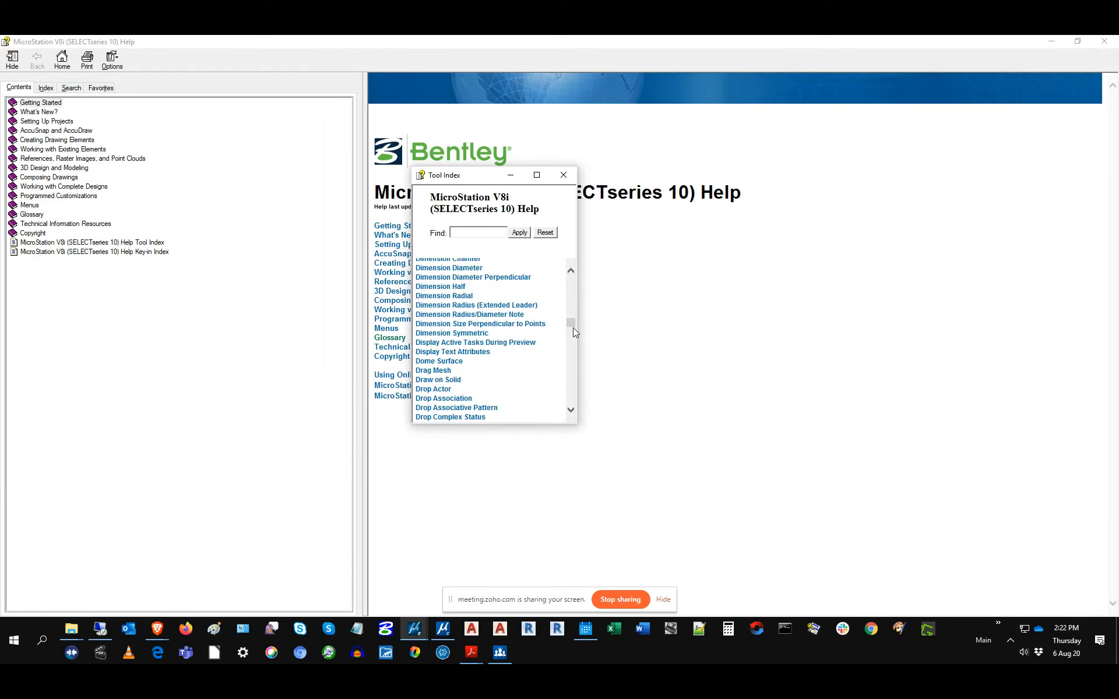
click(571, 357)
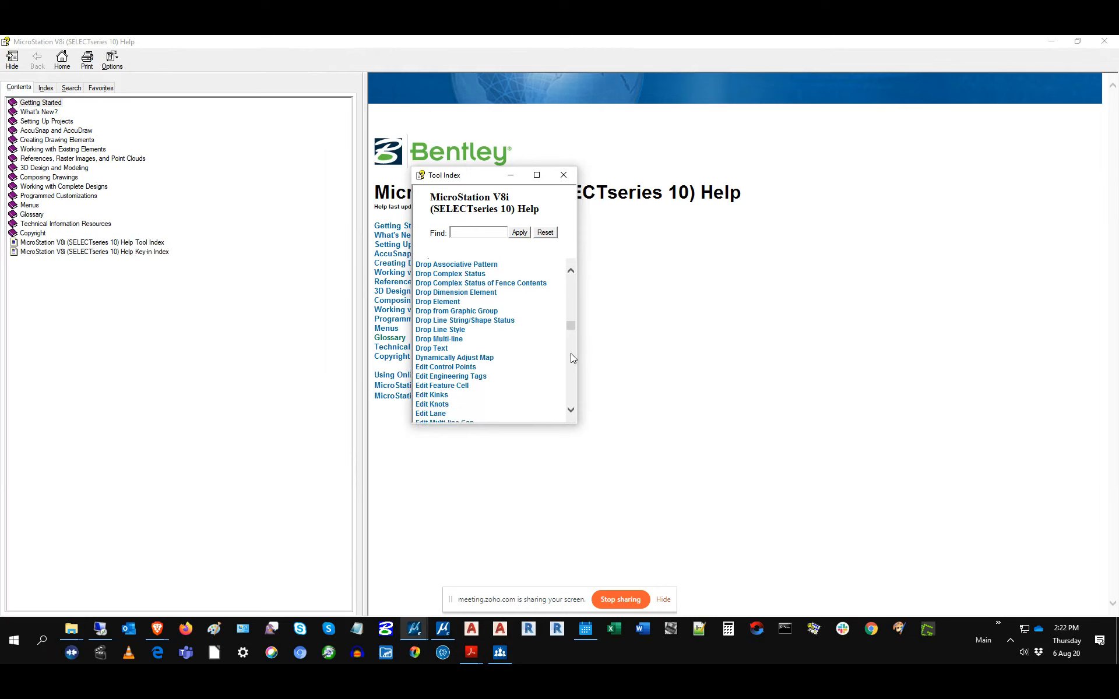
Step: Search the Tool Index for REFERENCE and open the Attach Reference topic
click(469, 232)
text(REFERENCE)
key(Return)
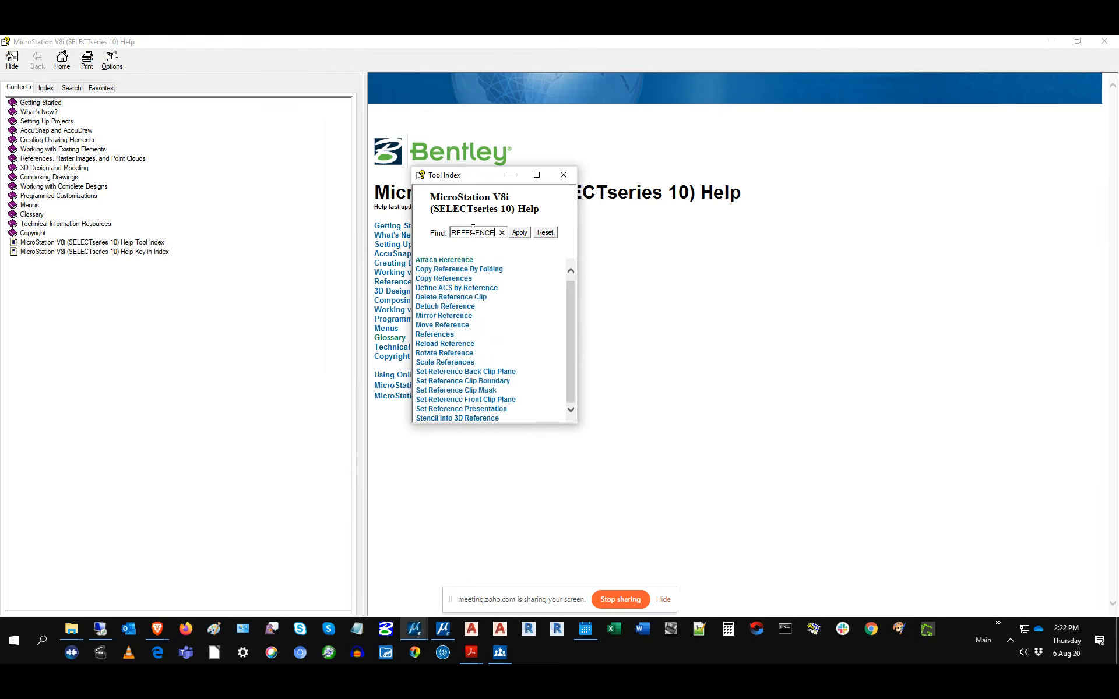
click(456, 260)
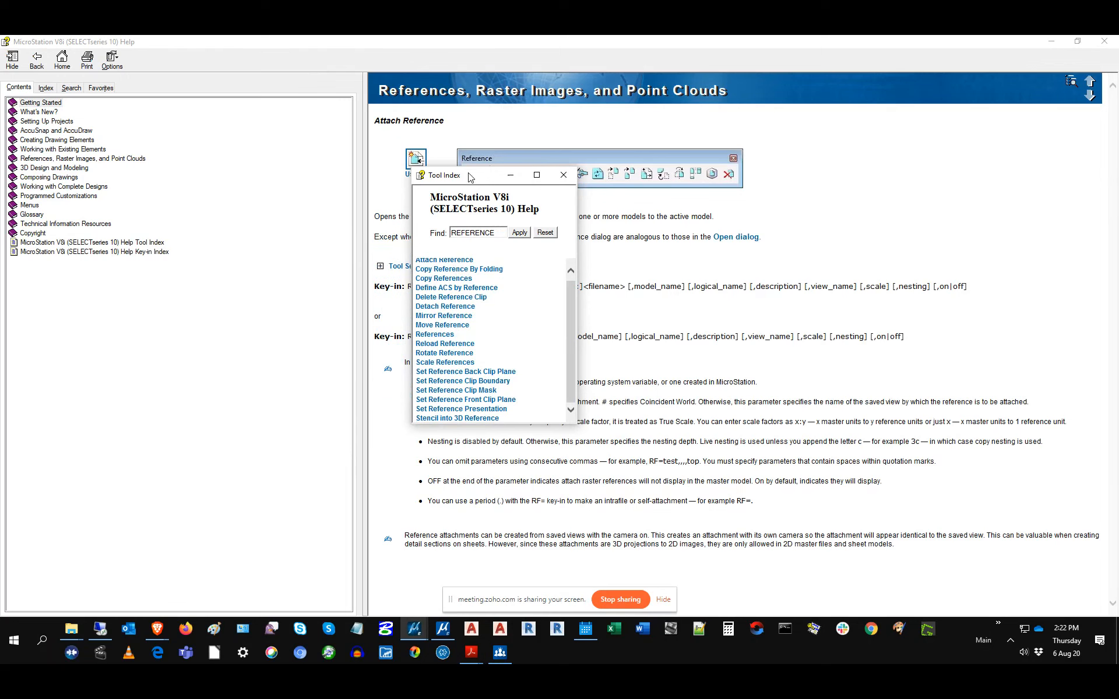
Step: Highlight the REFERENCE ATTACH and RF= key-in syntax, then close the Tool Index
drag(469, 176, 177, 152)
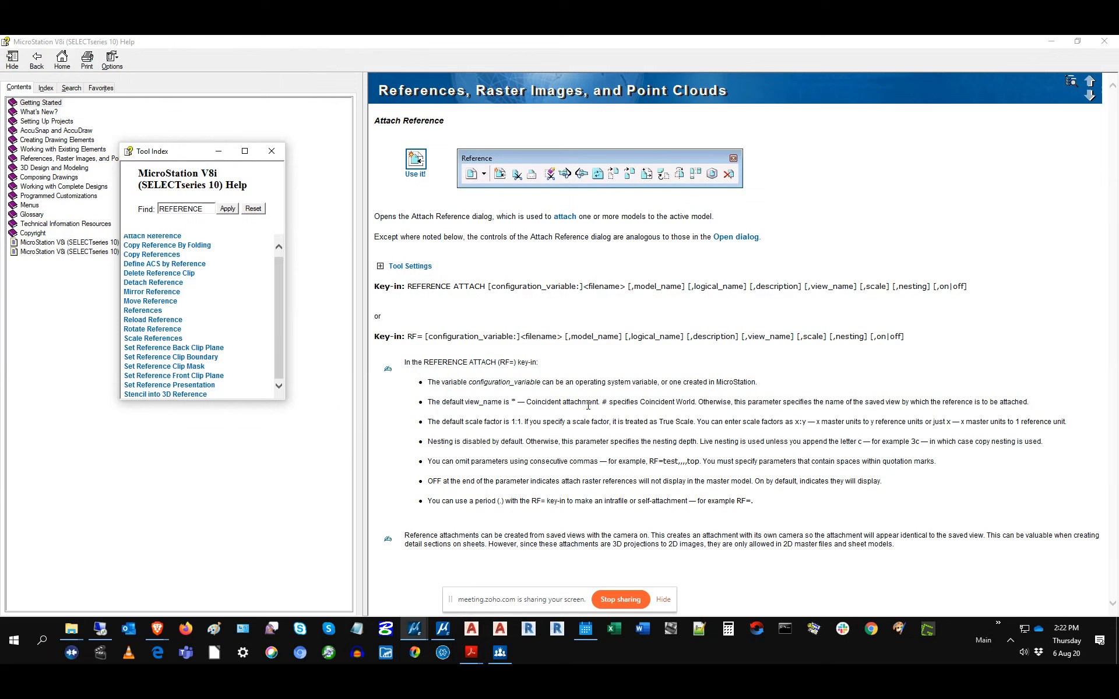
drag(499, 362, 511, 362)
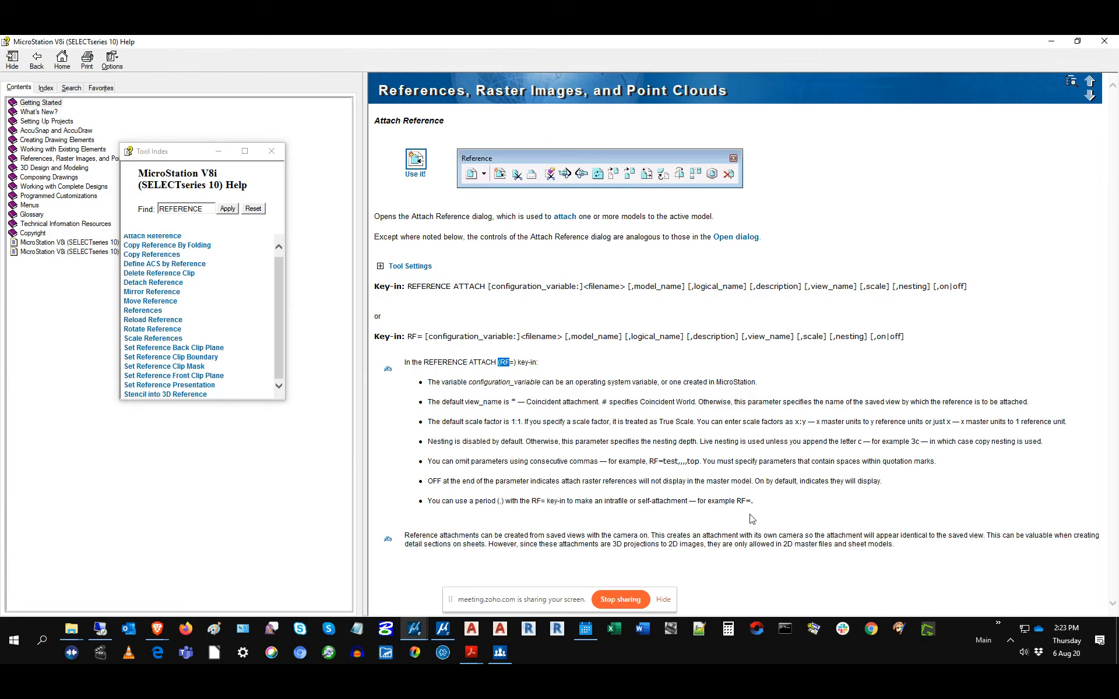
drag(202, 209, 157, 209)
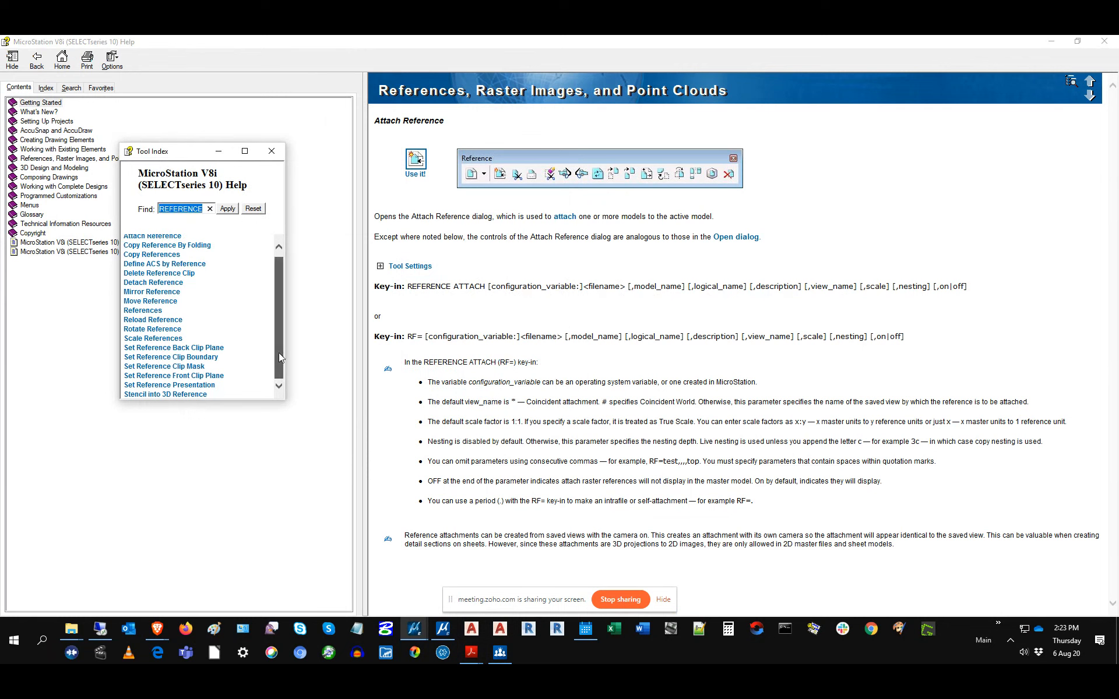
drag(279, 352, 276, 278)
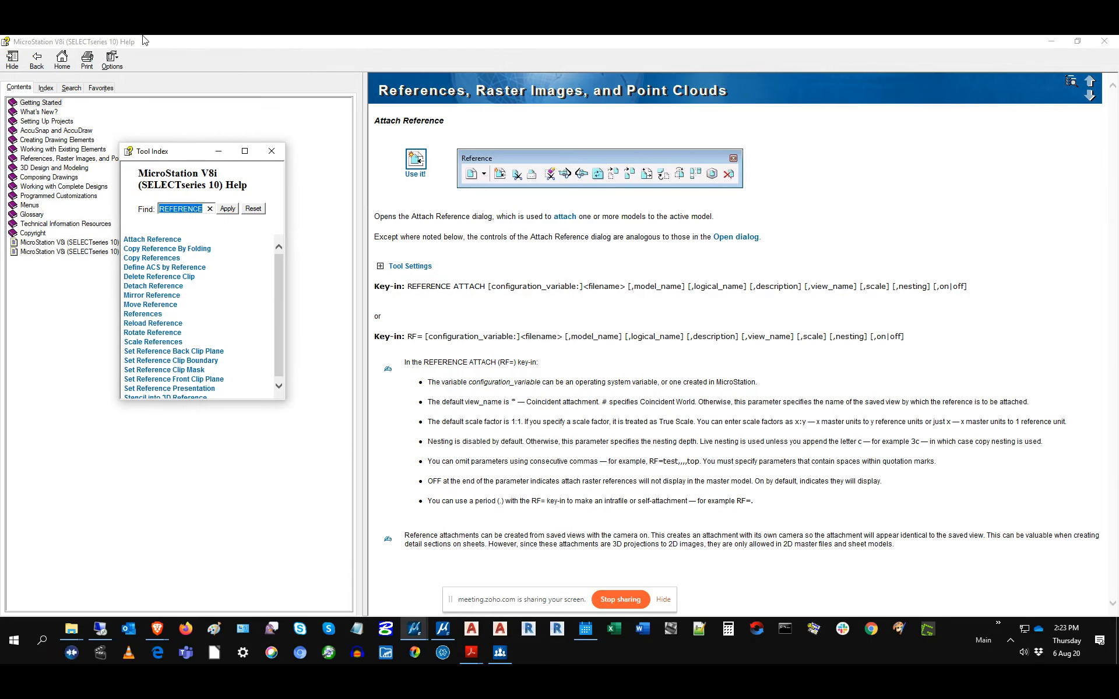
click(272, 151)
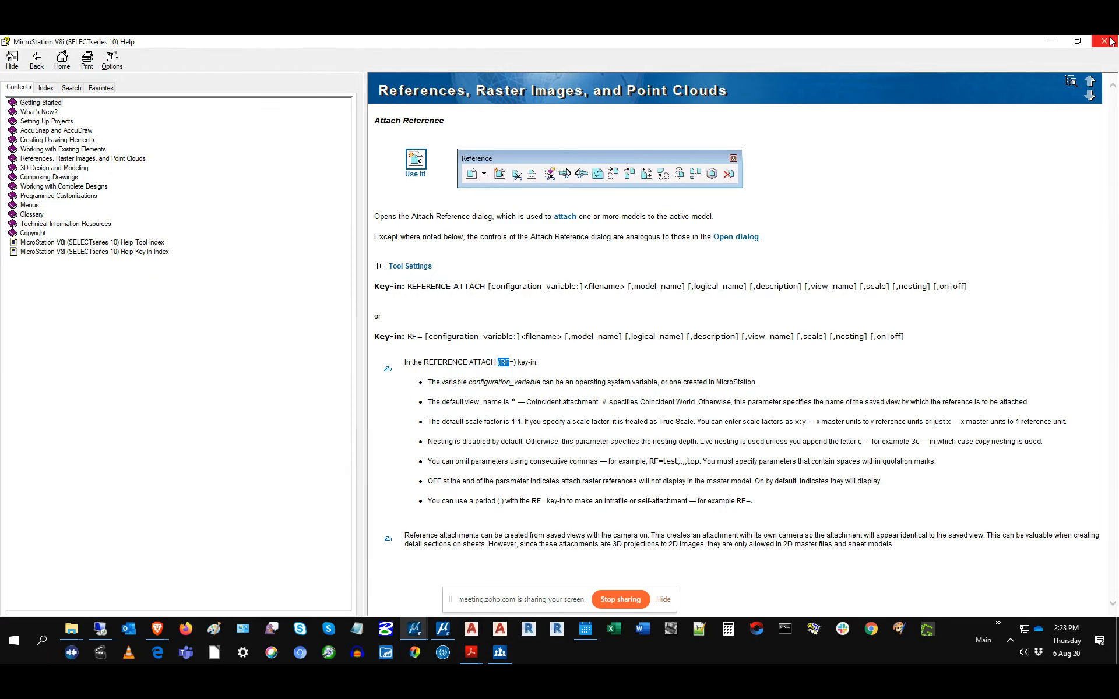
Step: Close Help and open Utilities > Batch Process
click(1104, 41)
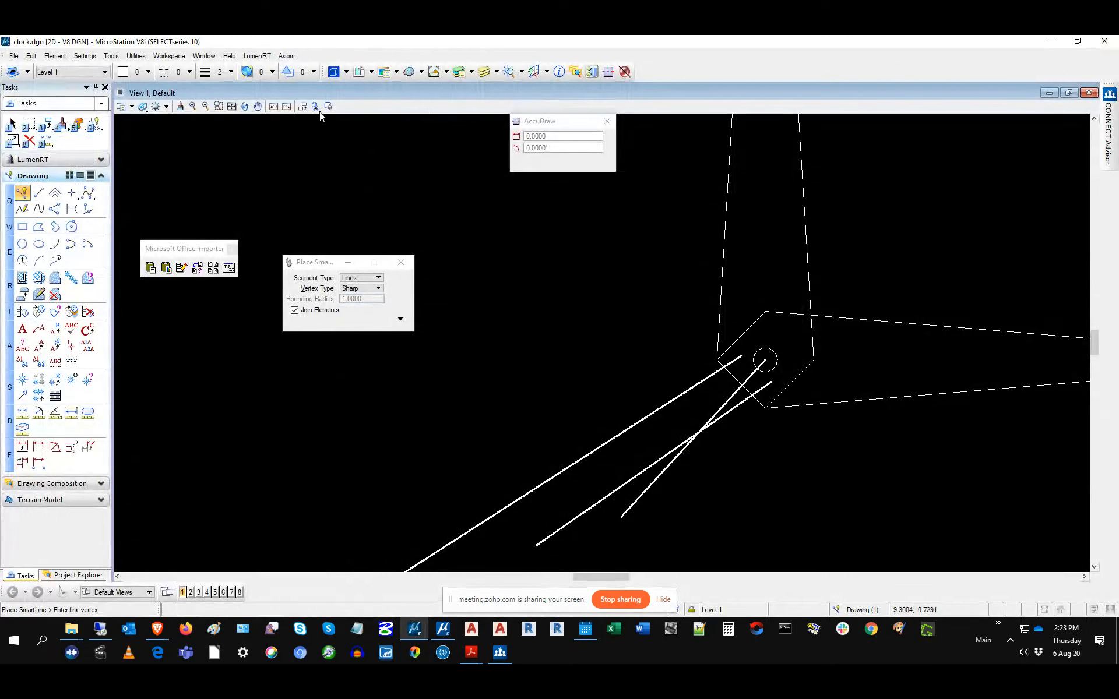
click(135, 56)
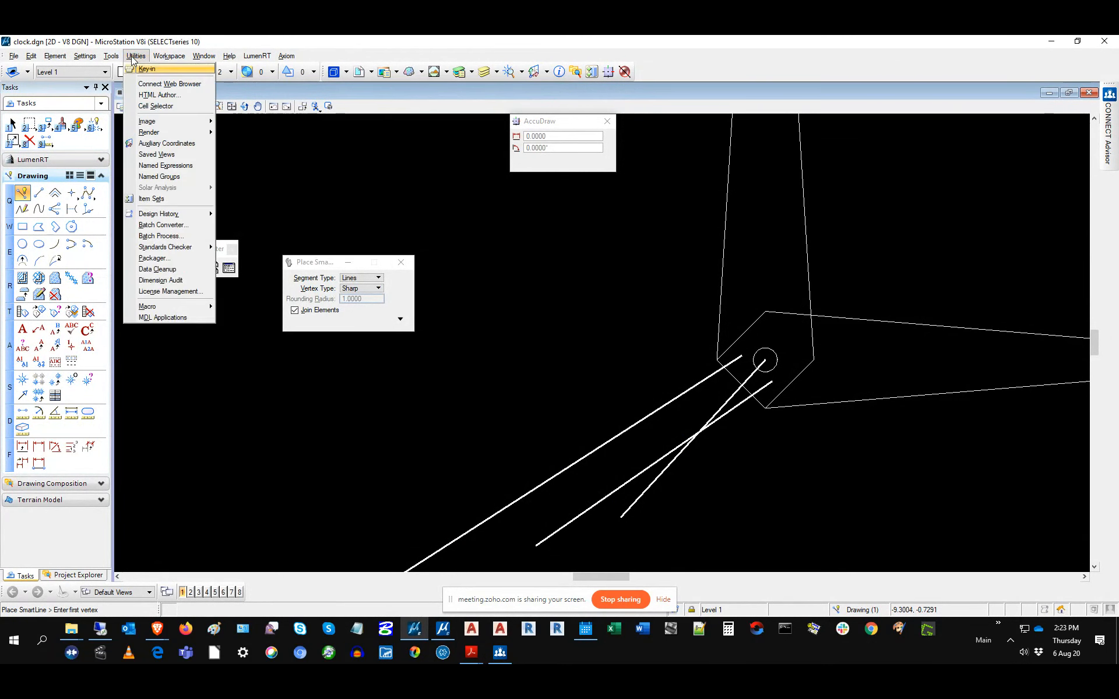
click(153, 237)
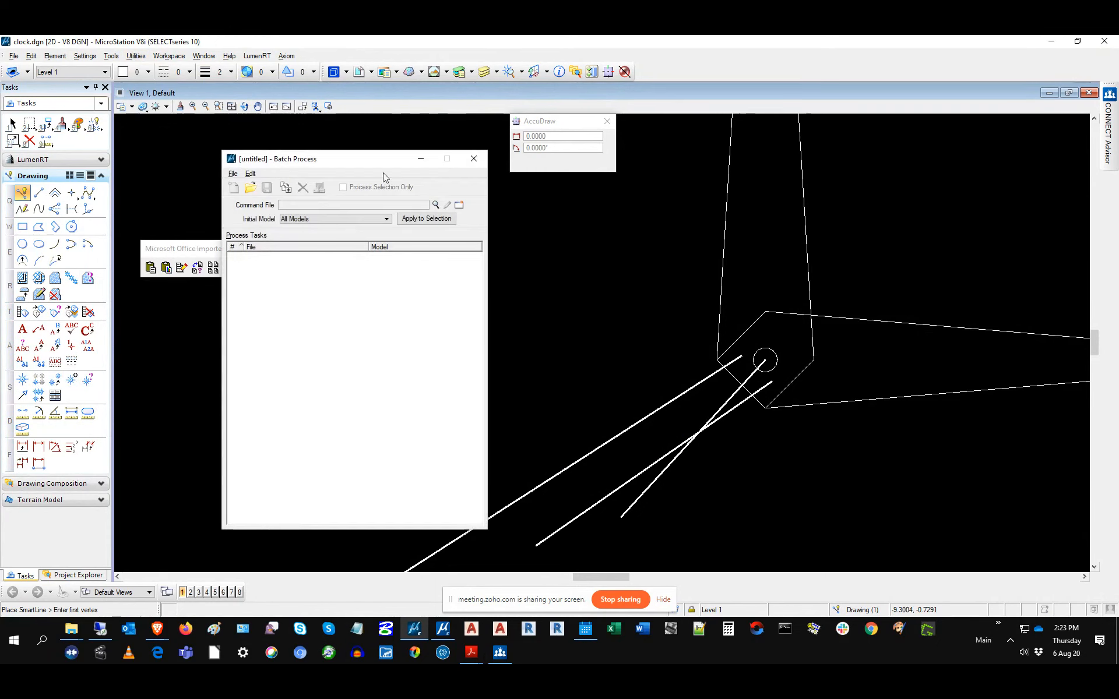
drag(356, 159, 366, 155)
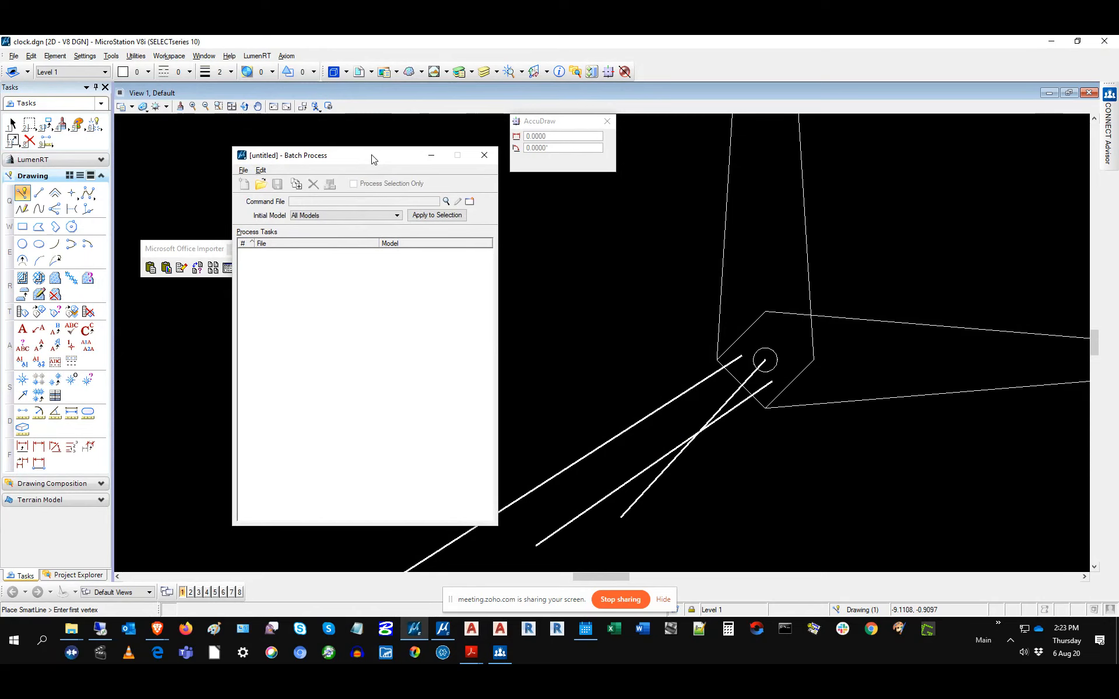
Step: Add clock.dgn through clock4.dgn from C:\Deadlines as batch tasks
click(263, 171)
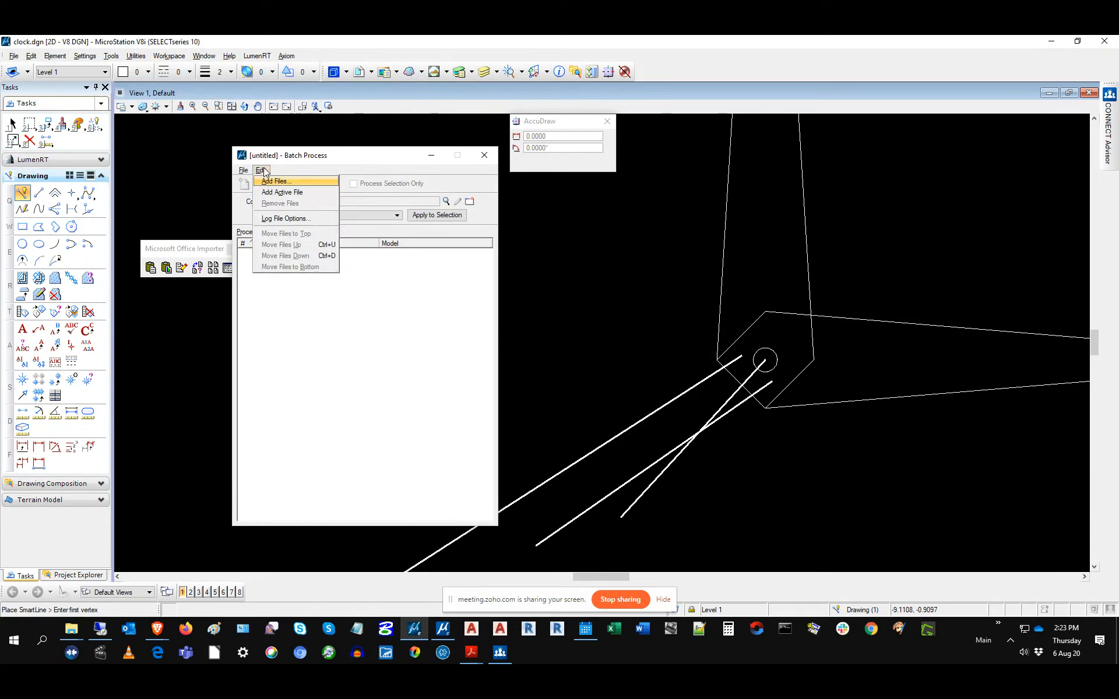
click(292, 180)
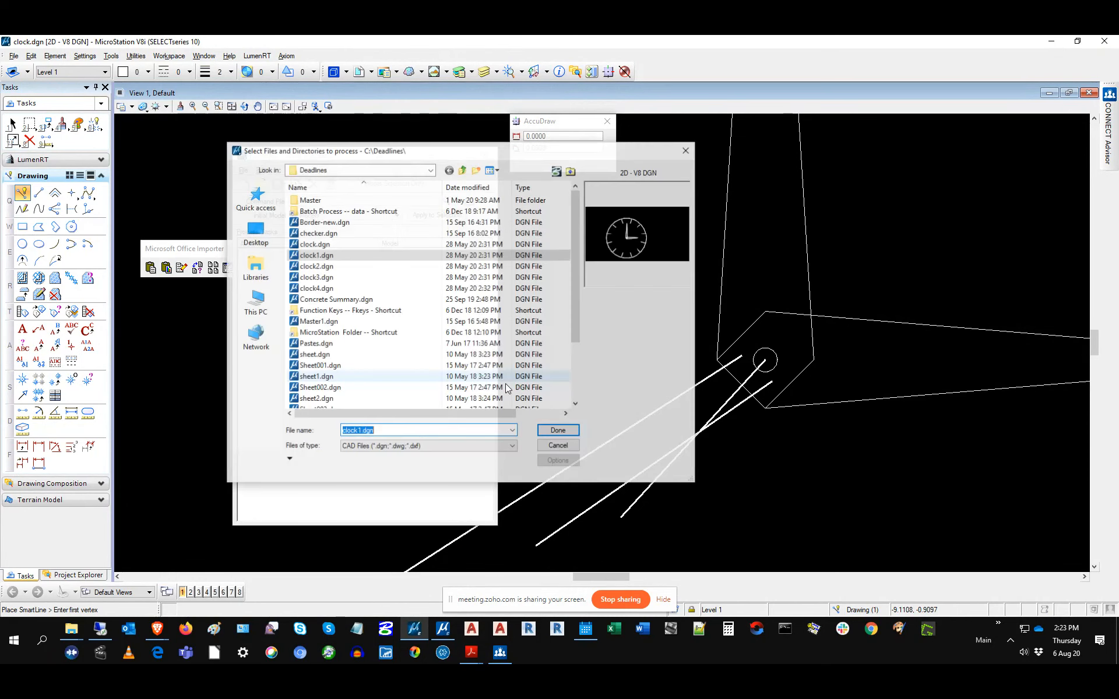
click(324, 244)
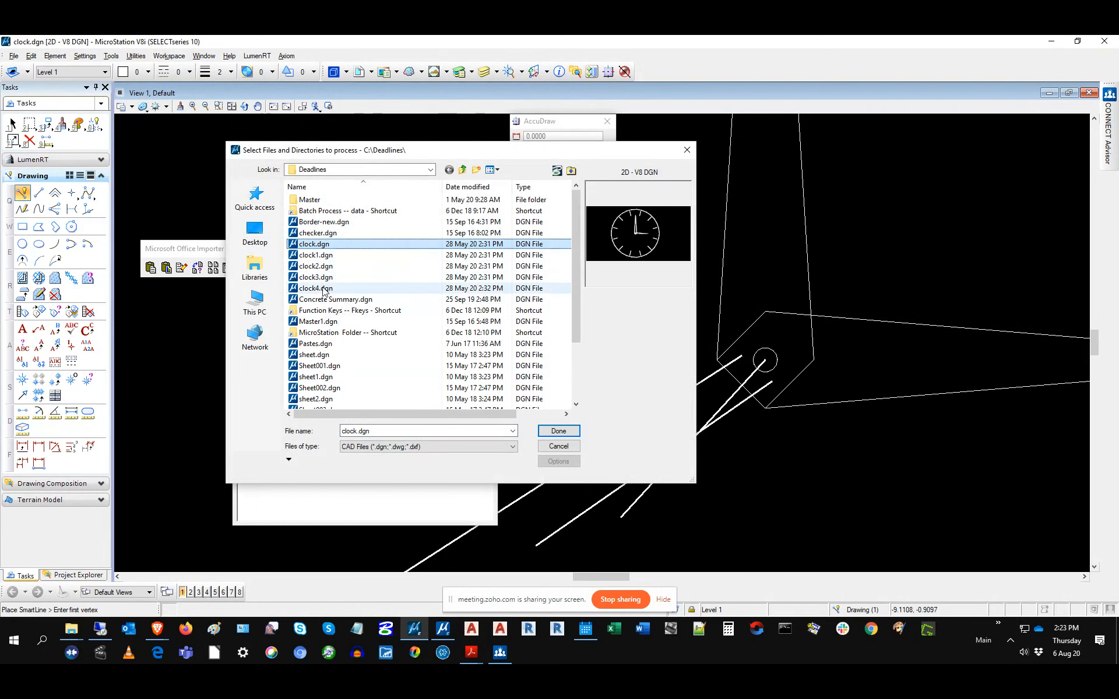
shift+click(323, 286)
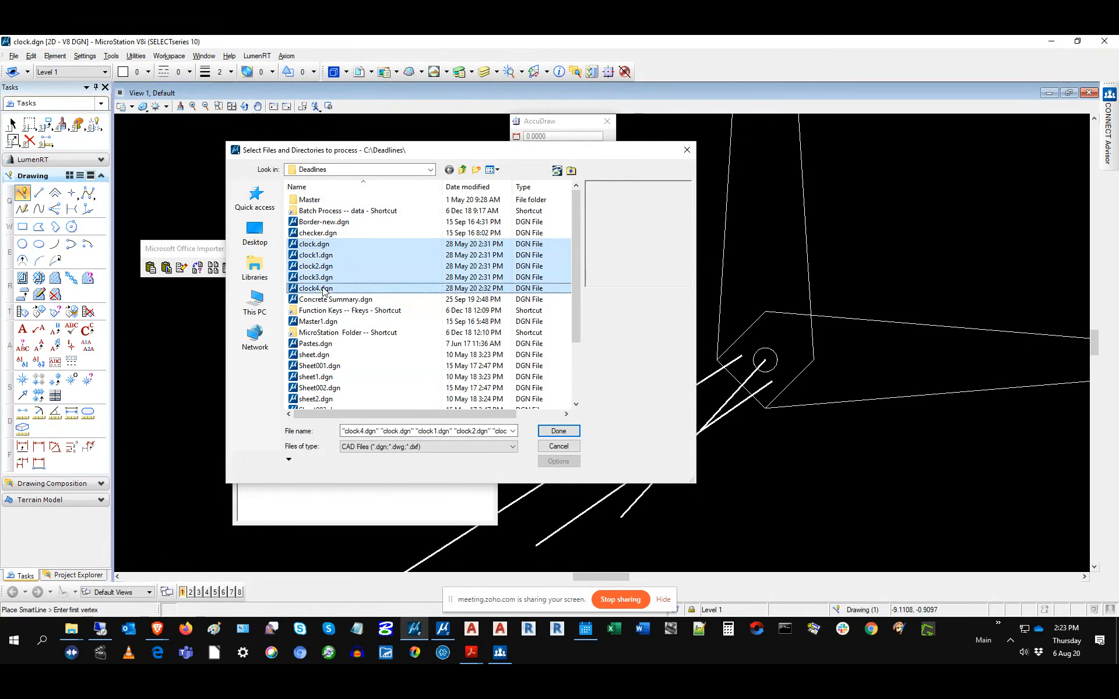
click(559, 432)
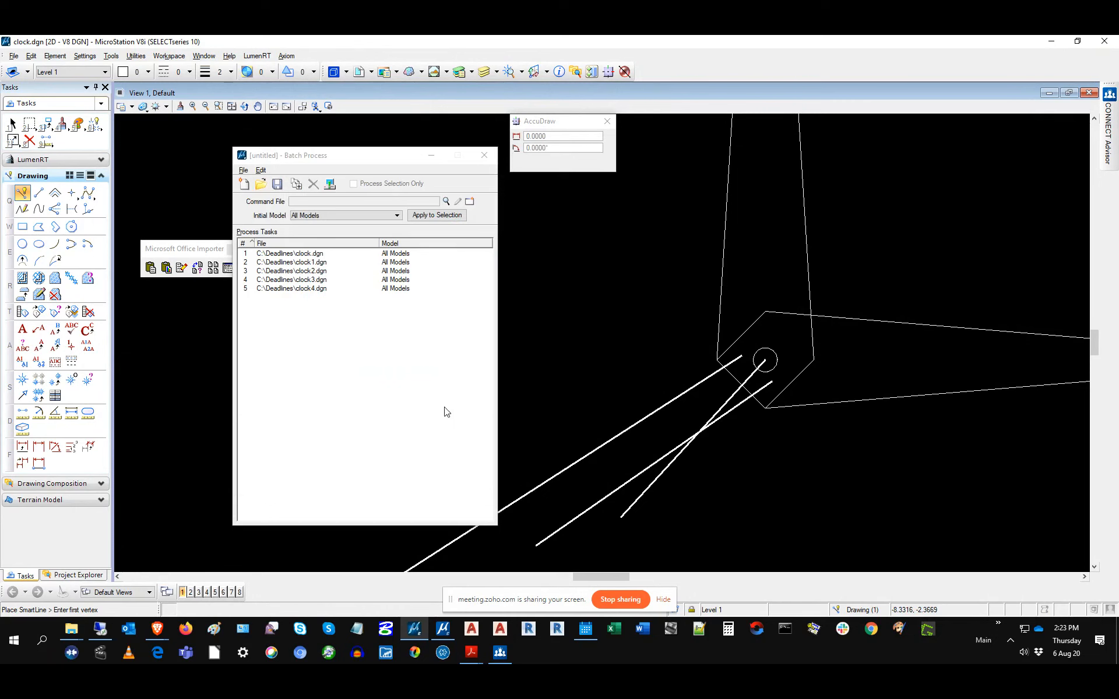
scroll(725, 353, down, 5)
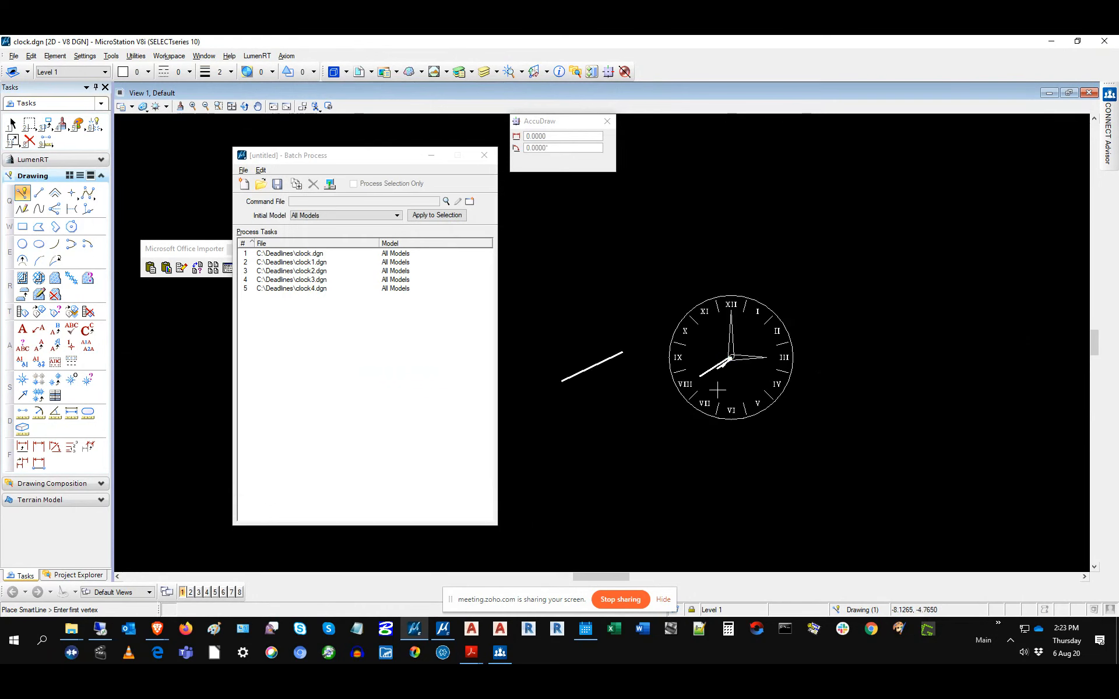
scroll(725, 364, up, 3)
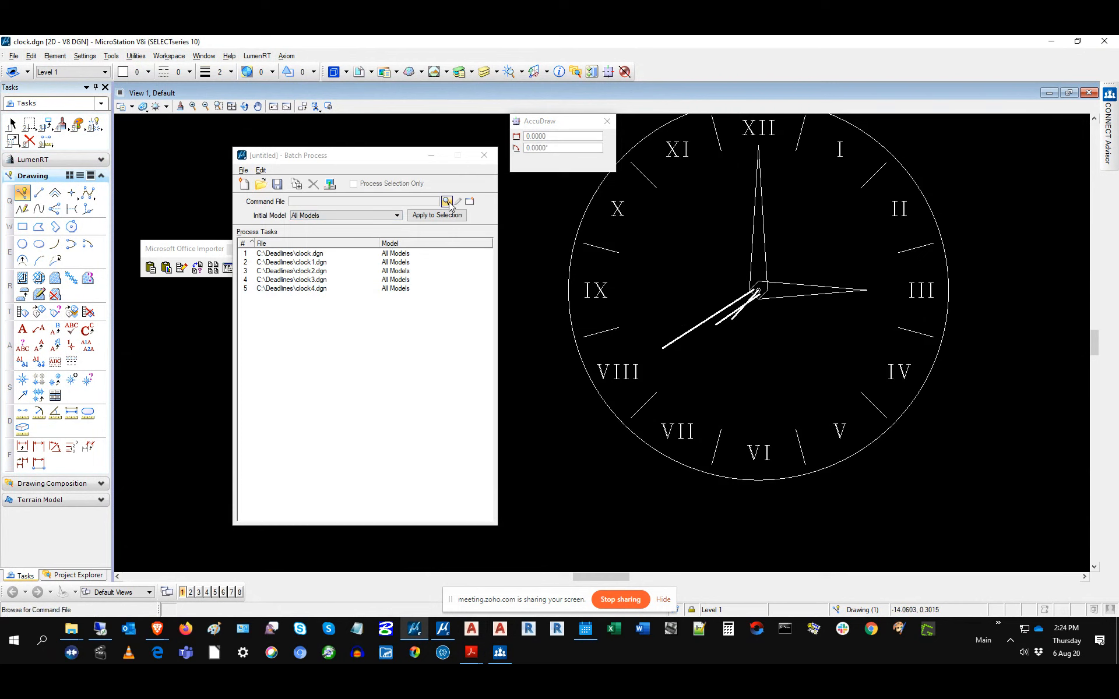
Step: Load TextOff-2.txt as the batch command file and open it in Notepad
click(446, 202)
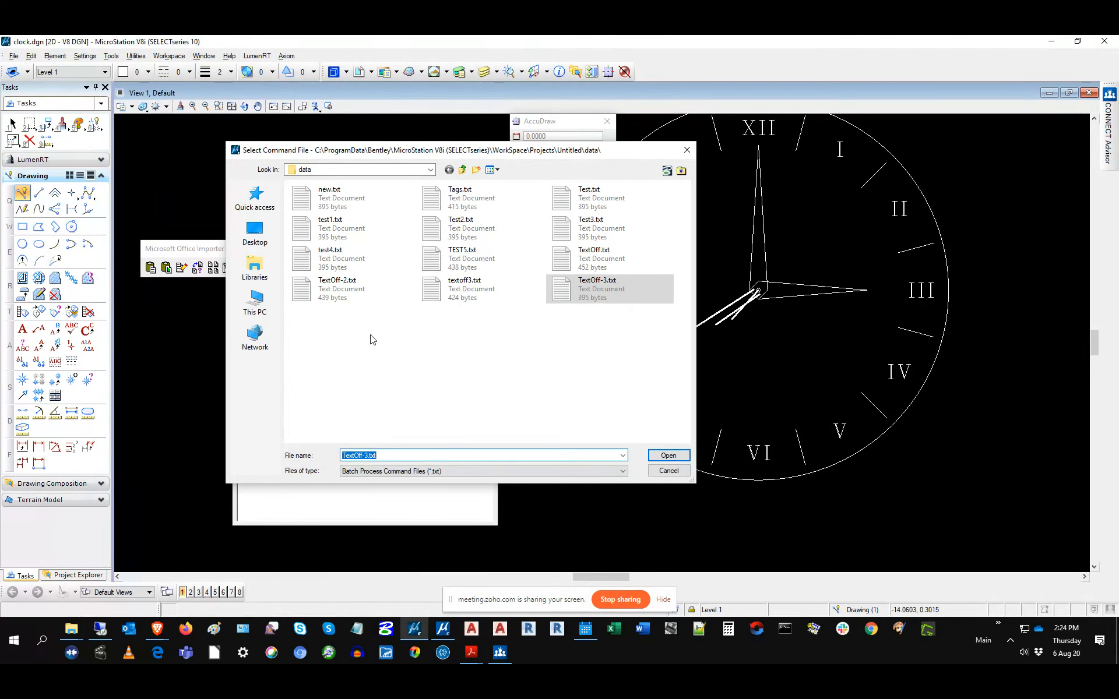
click(336, 302)
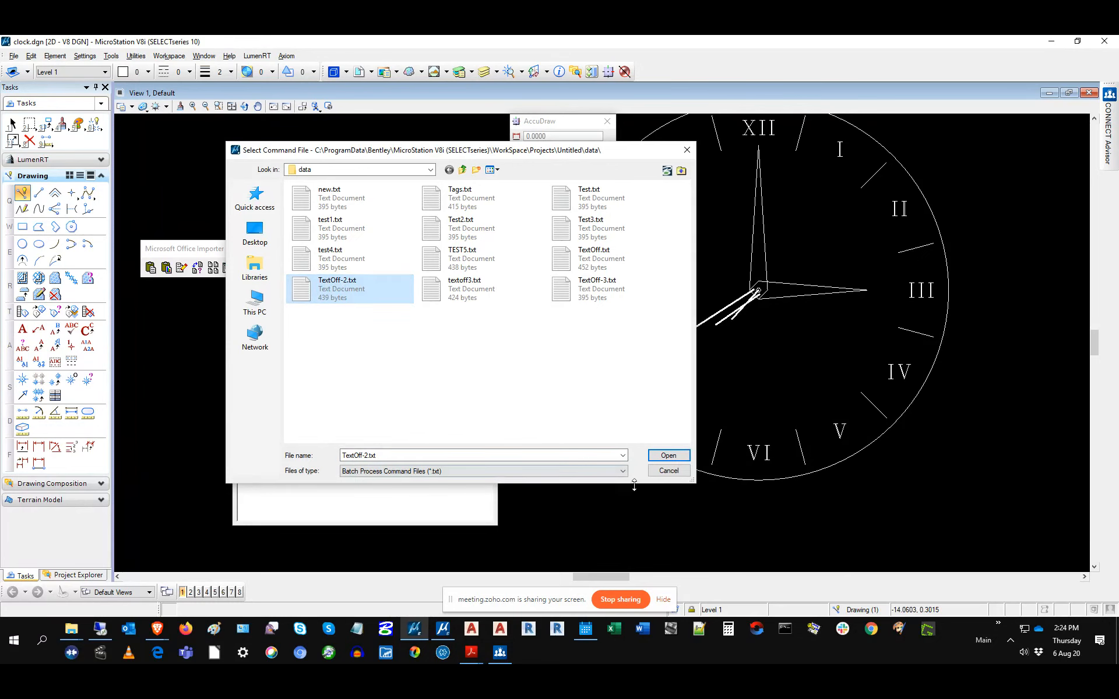
click(669, 470)
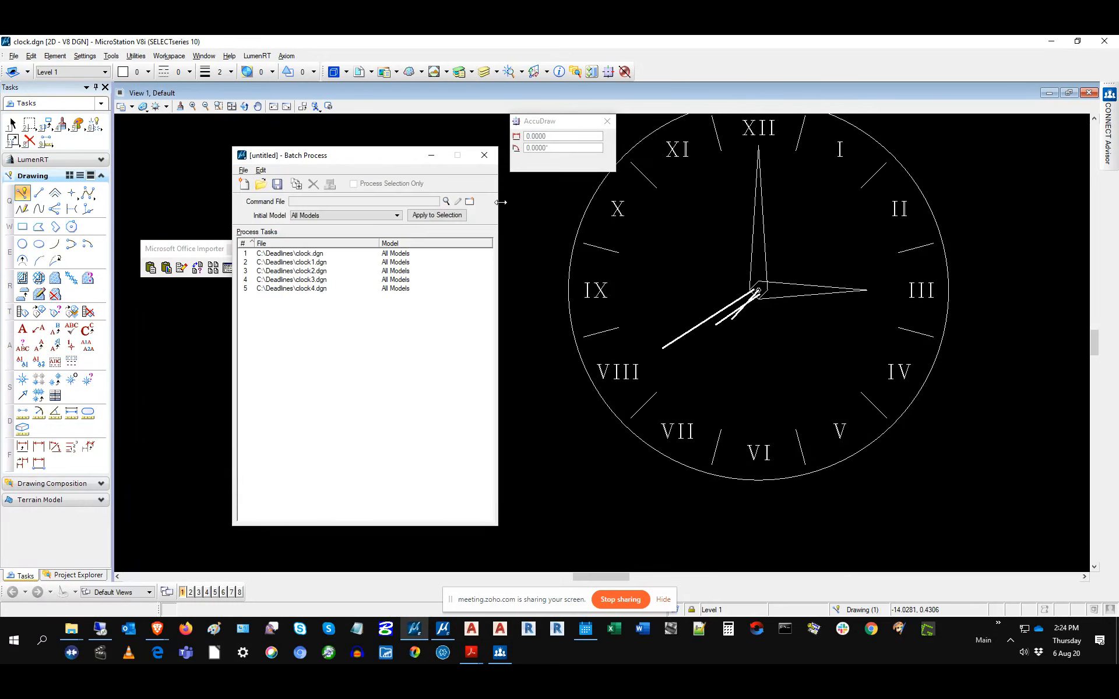
click(447, 202)
click(337, 290)
click(661, 462)
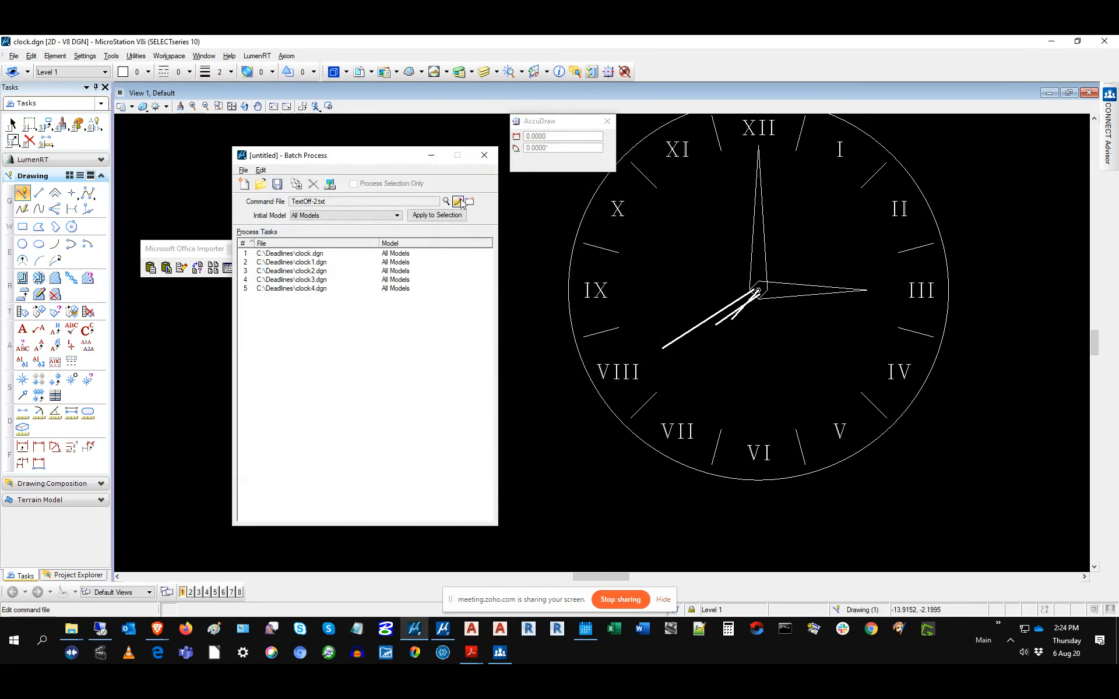
click(459, 202)
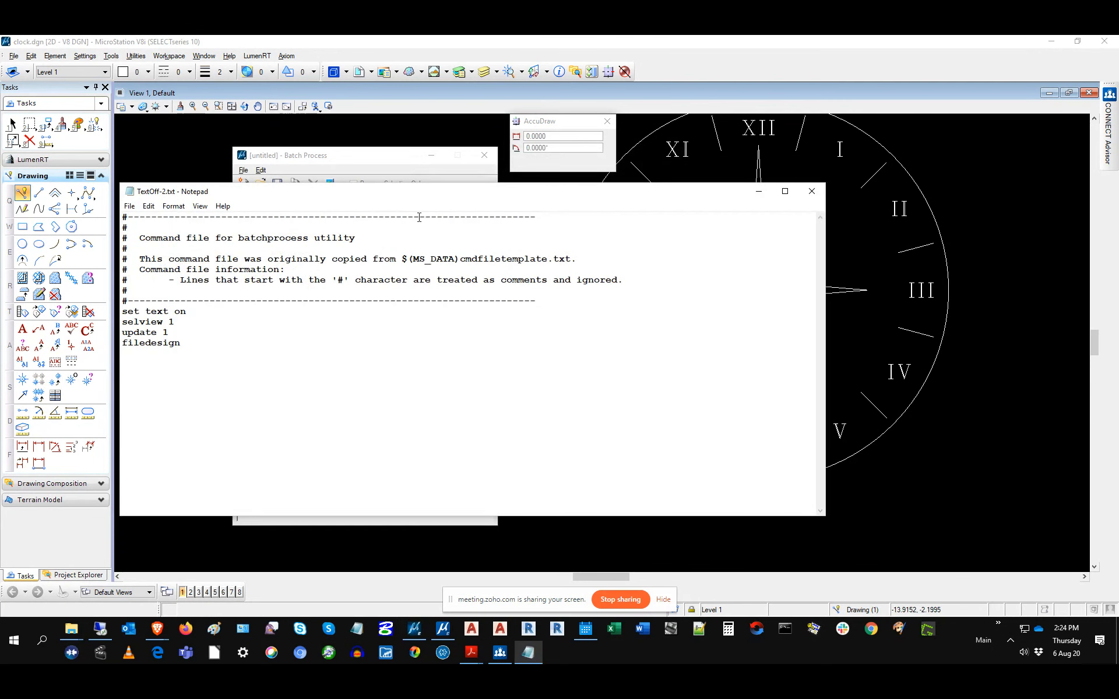
Step: Select the 'set text on' line in TextOff-2.txt and reopen the file for editing
drag(402, 200, 441, 204)
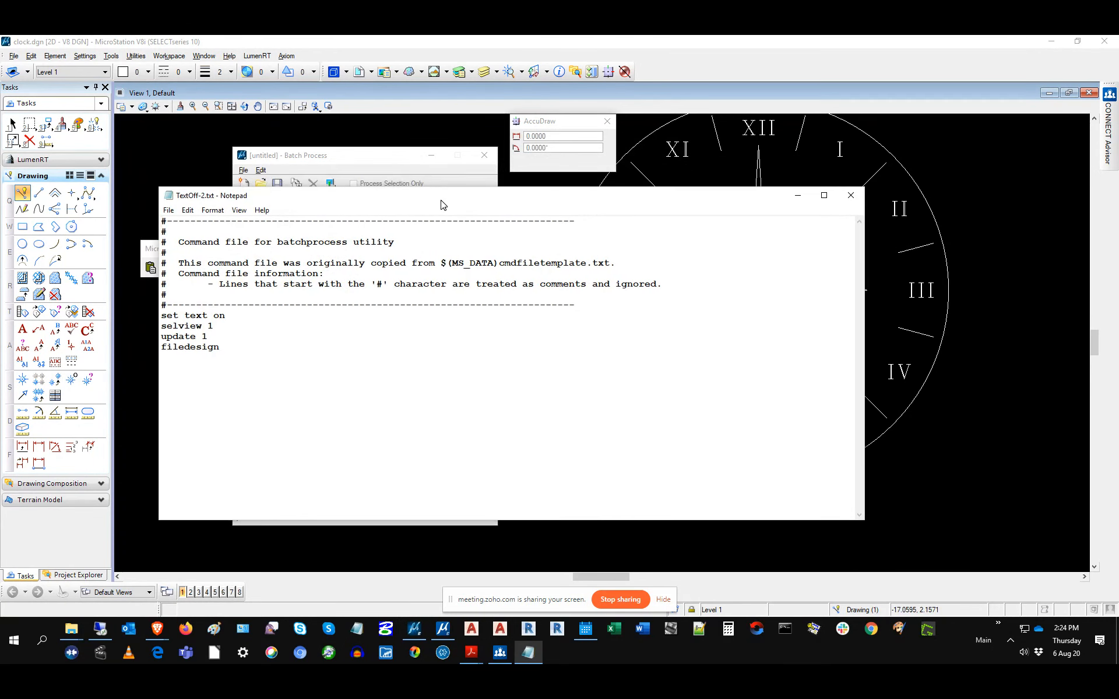
drag(238, 316, 160, 315)
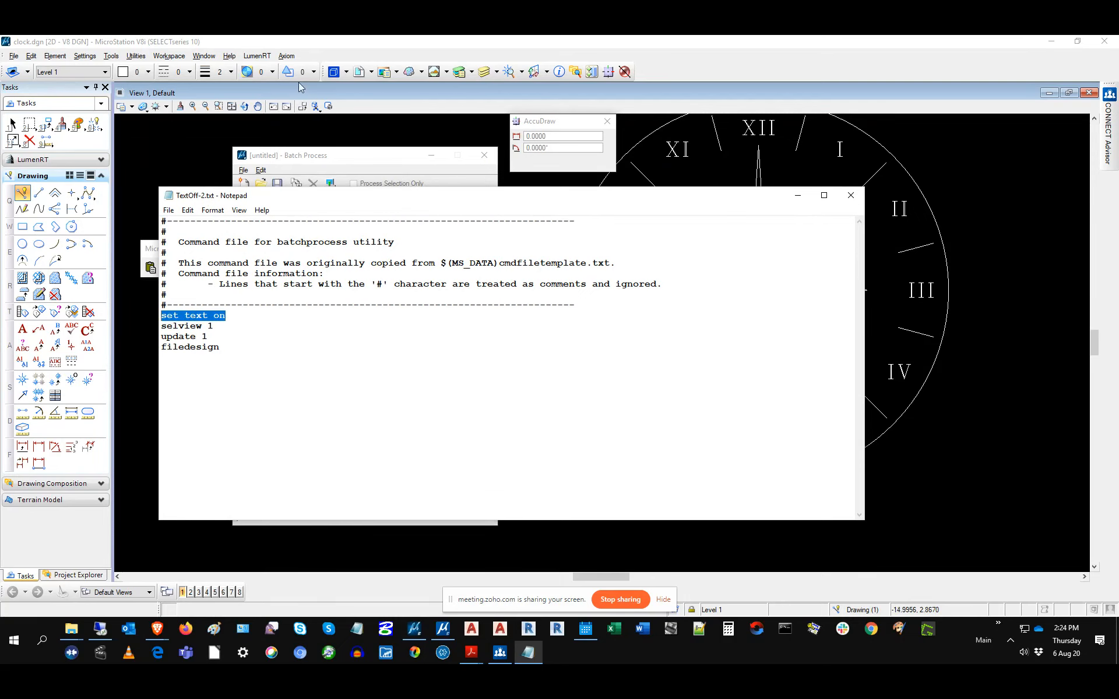
click(123, 98)
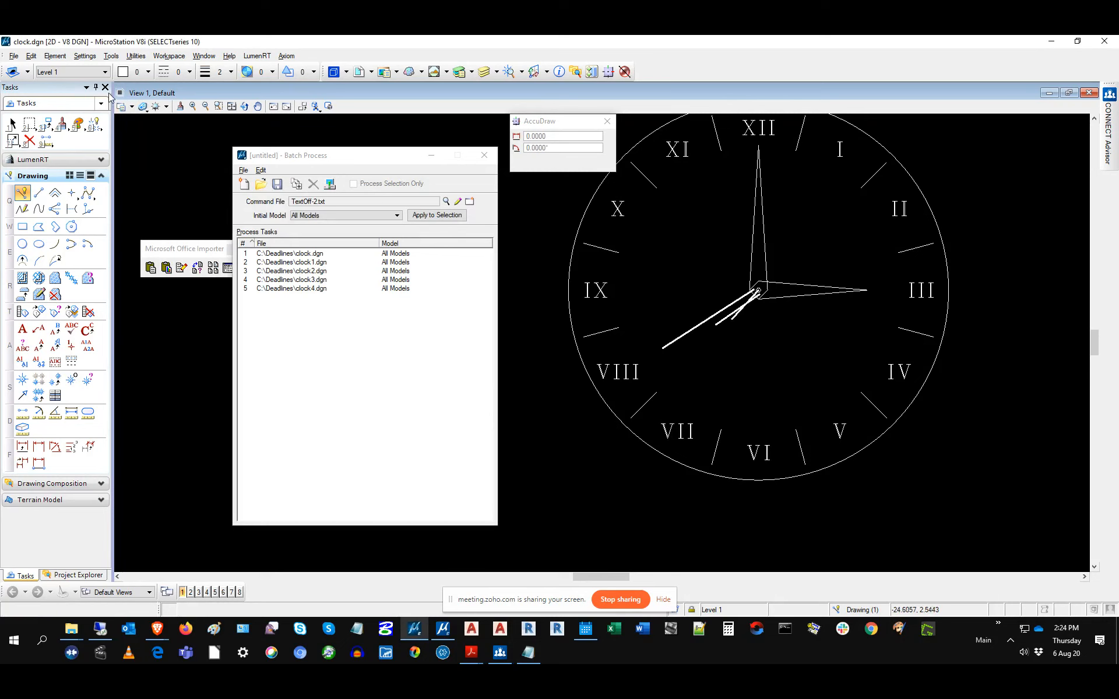
click(120, 93)
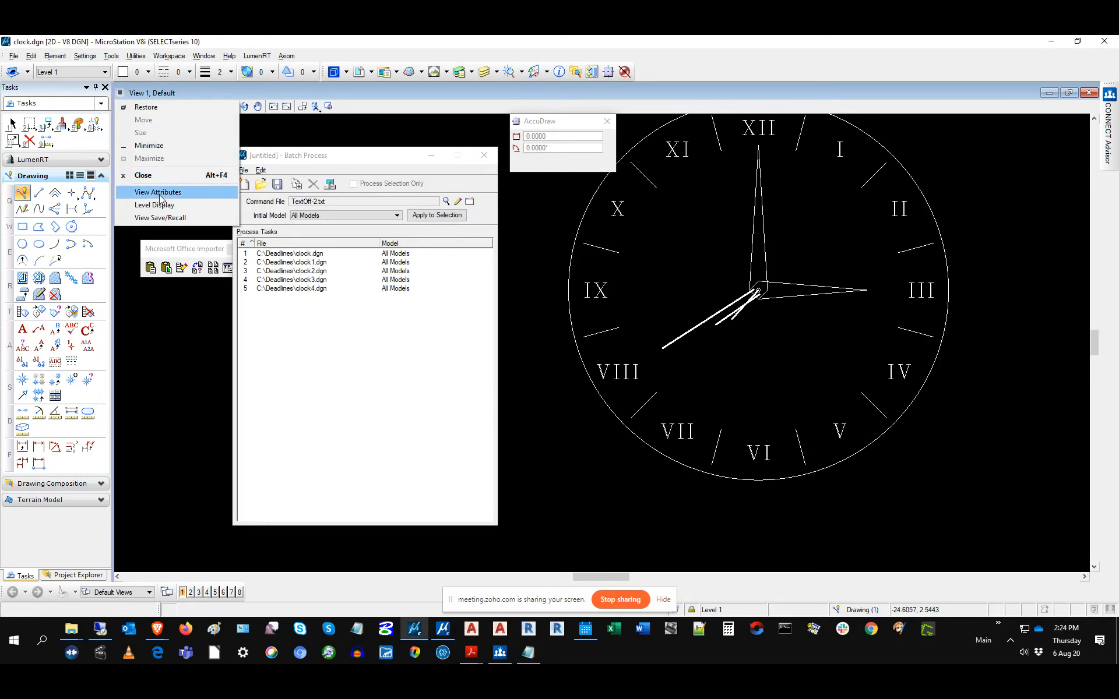
click(377, 169)
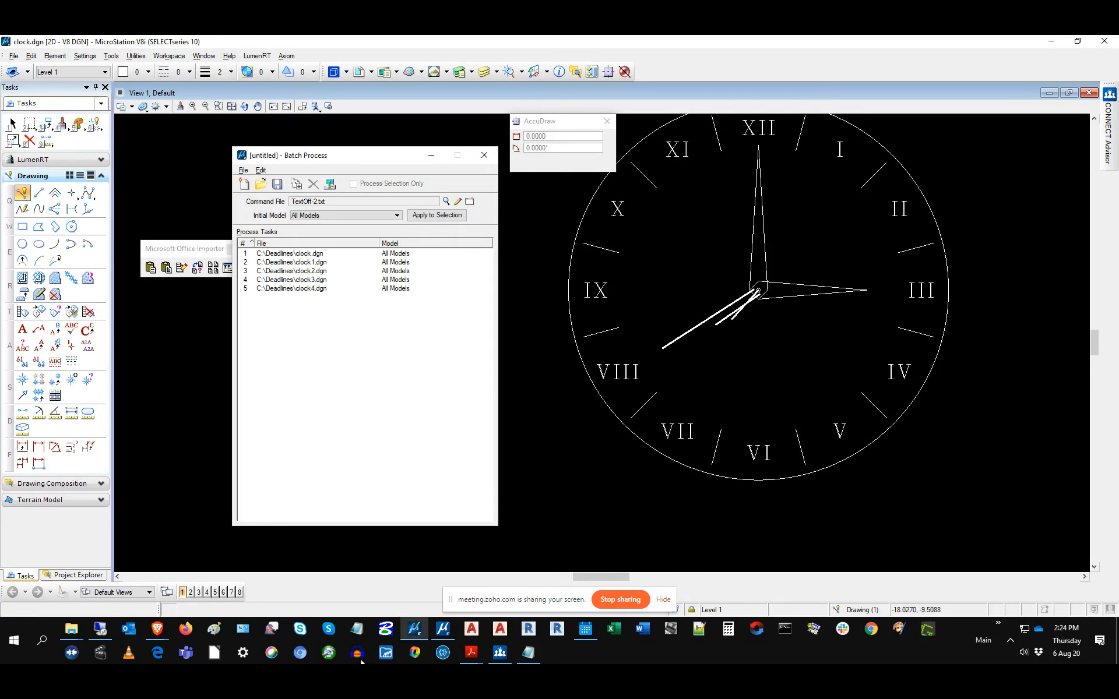
click(457, 202)
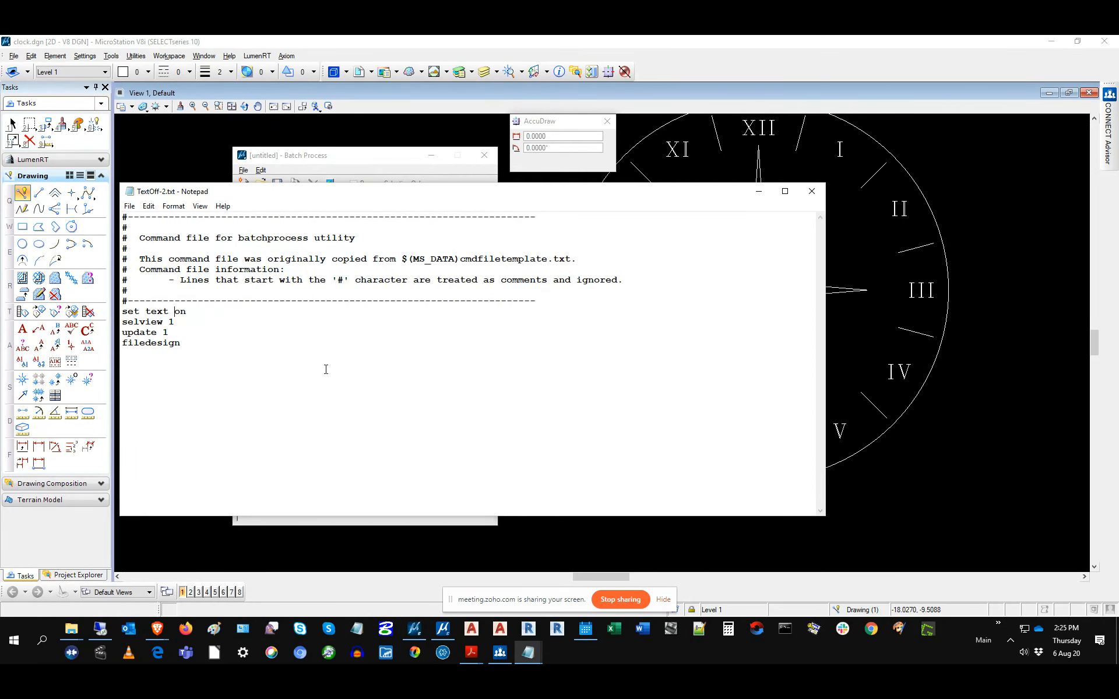
Step: Change 'on' to 'OFF' in the set text command, save, and close Notepad
key(BackSpace)
key(BackSpace)
text(OFF)
click(129, 205)
click(145, 242)
click(129, 205)
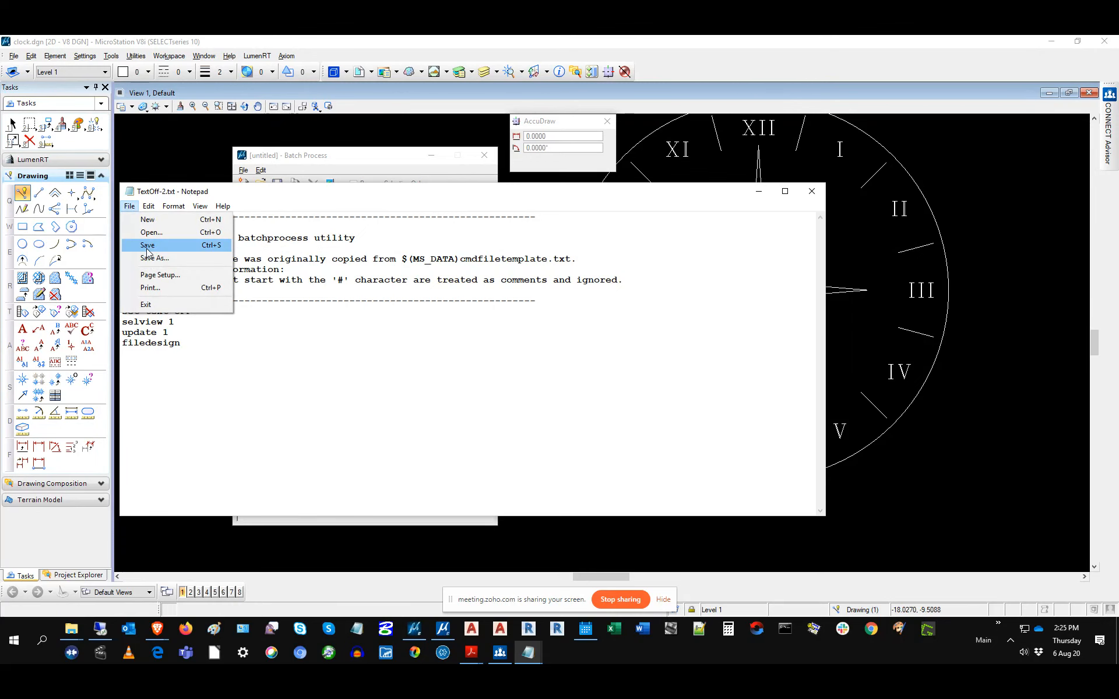
click(146, 245)
click(811, 191)
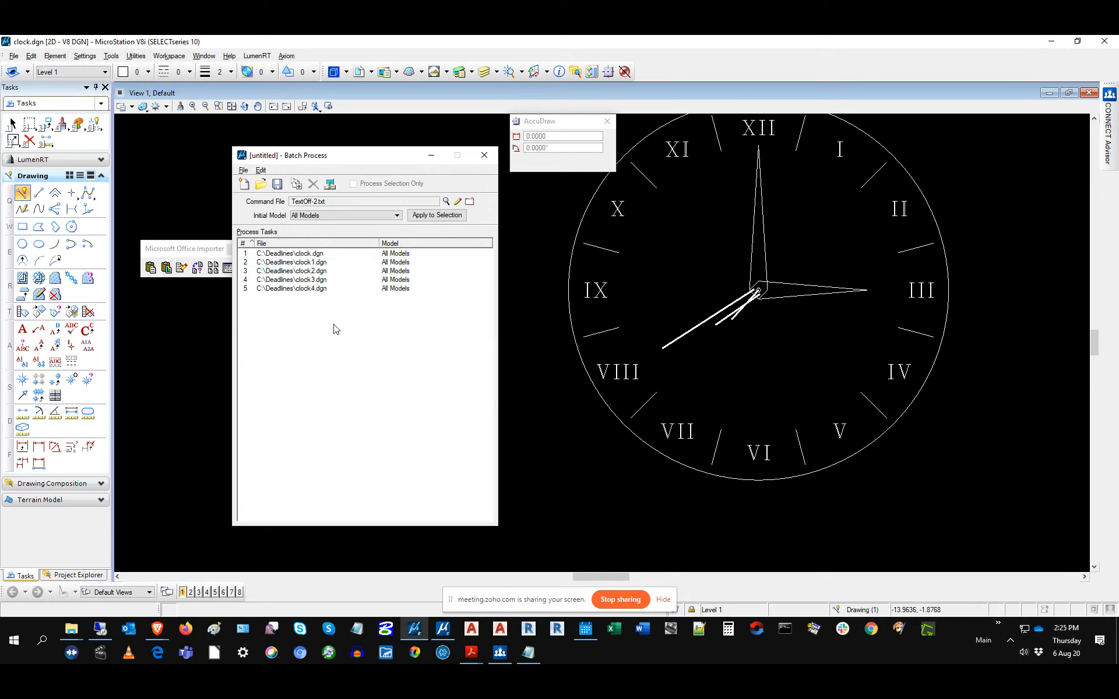
Step: Process the batch job on all five clock files and move the Batch Process window right
click(330, 184)
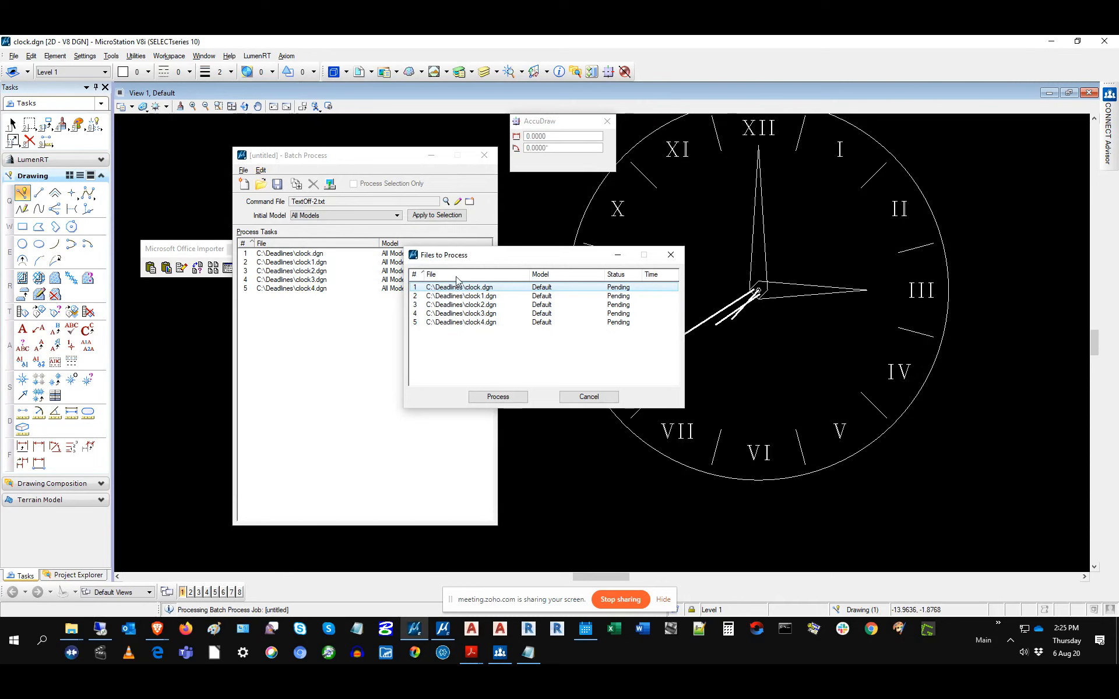
click(509, 400)
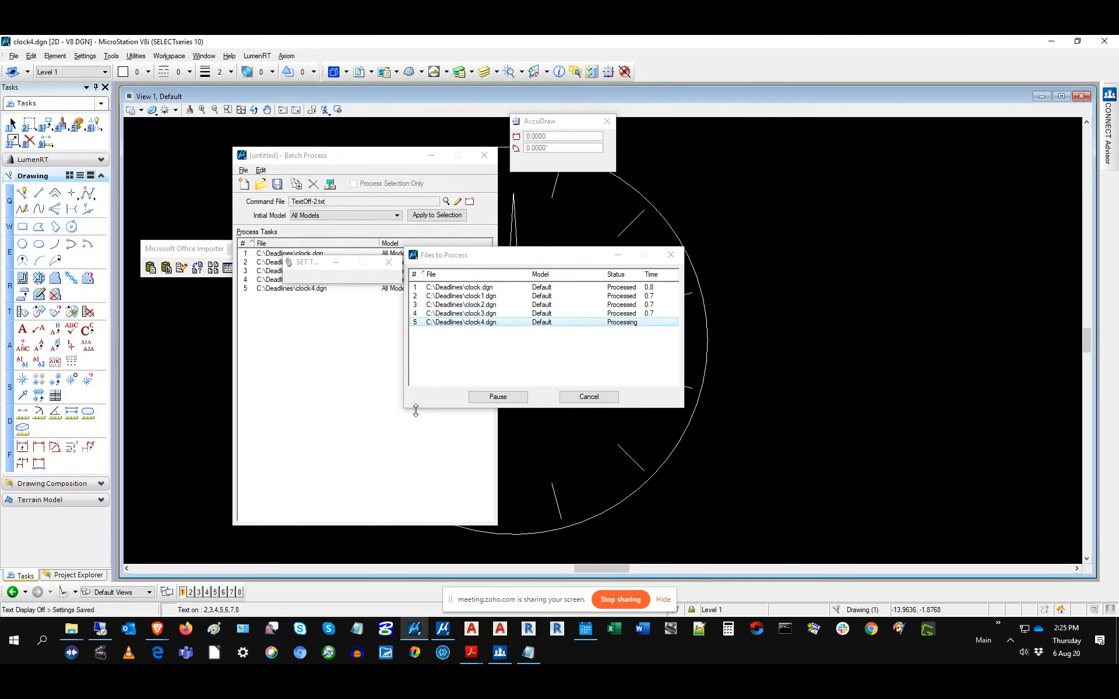
click(497, 396)
drag(359, 159, 700, 152)
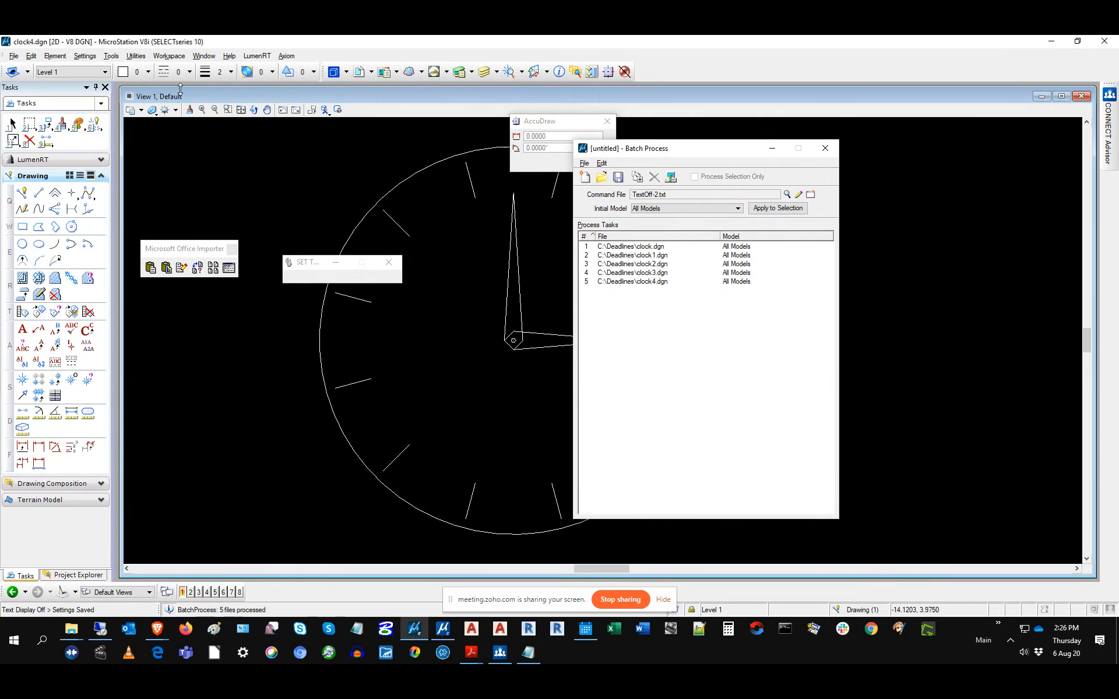
Step: Reopen C:\Deadlines\clock.dgn from recent files and reposition the Batch Process dialog
click(14, 56)
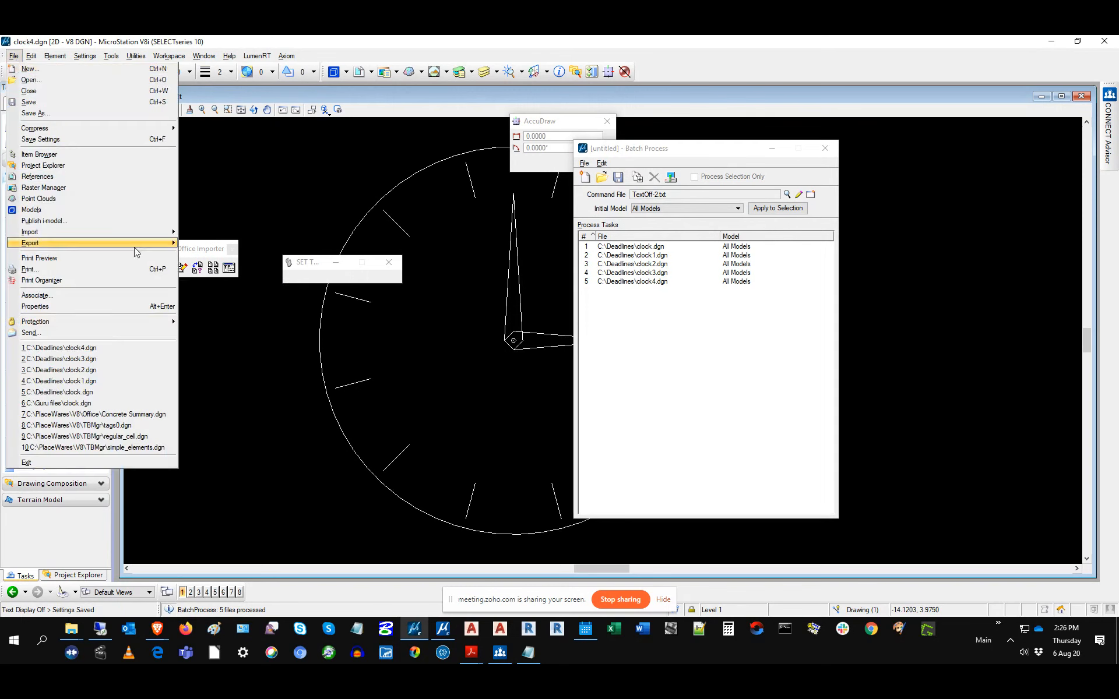
click(85, 393)
drag(695, 155, 773, 152)
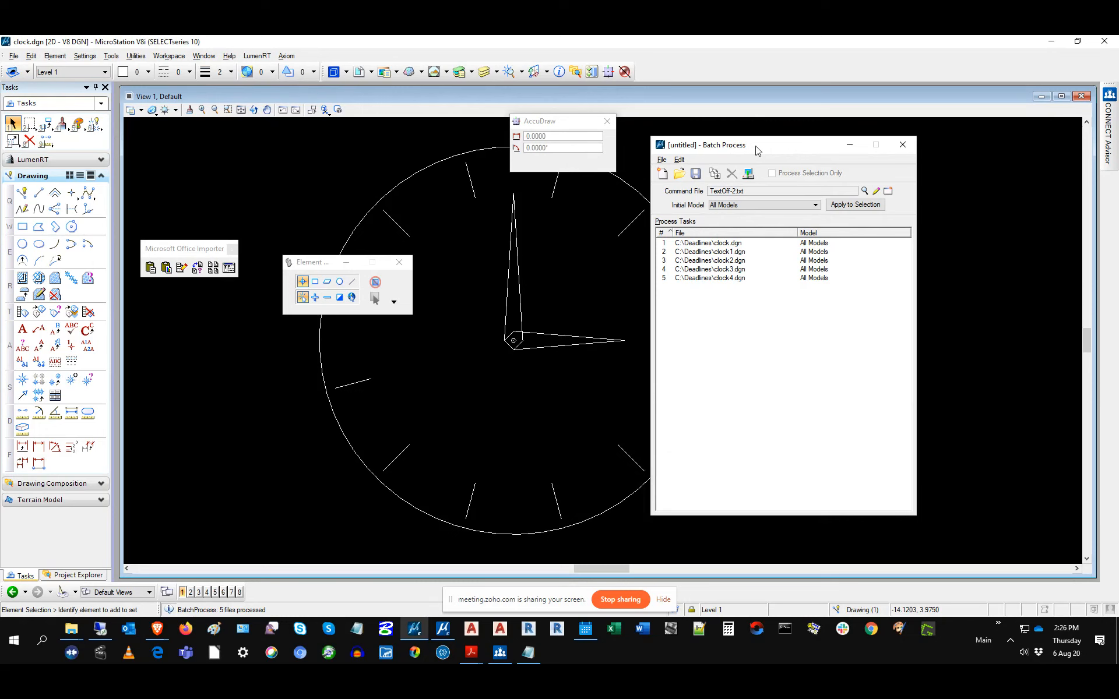
drag(757, 151, 441, 158)
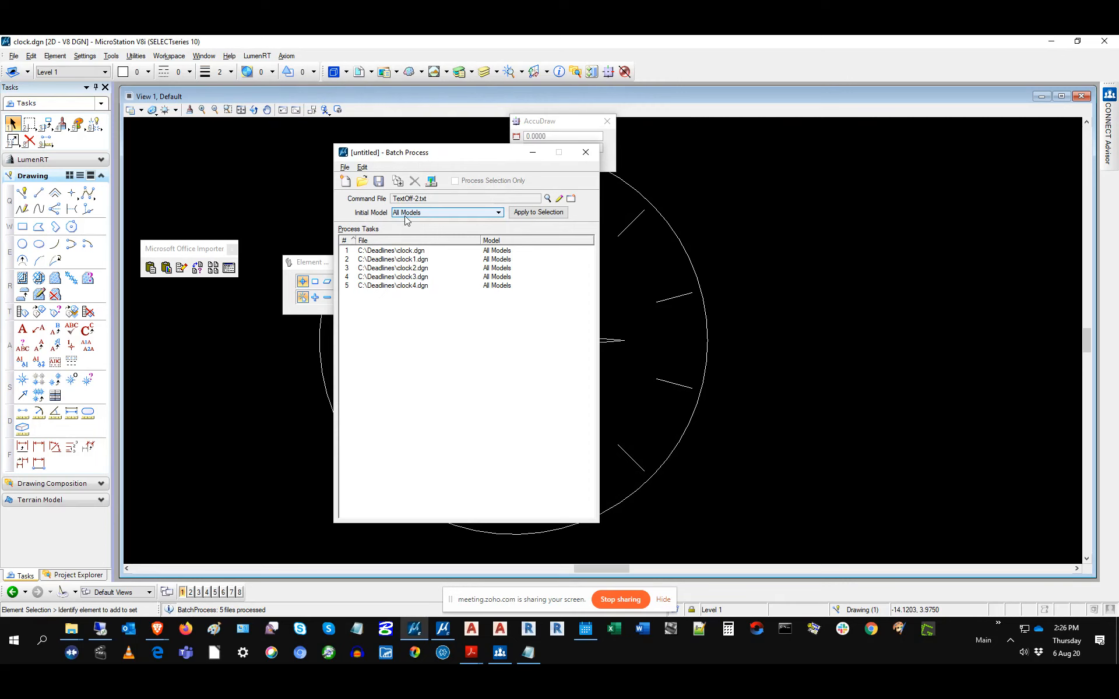
Step: Show the batch job's Initial Model choices: All Models or Default Model Only
click(438, 214)
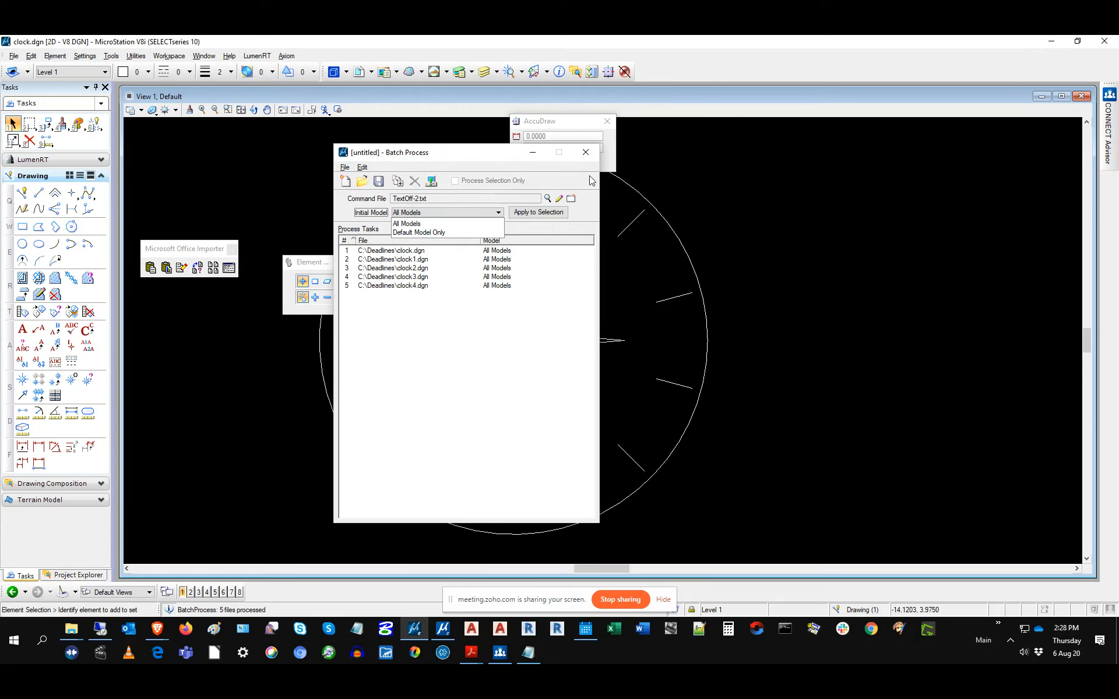
Step: Close the Batch Process job without saving and maximize the drawing view
click(586, 155)
click(586, 153)
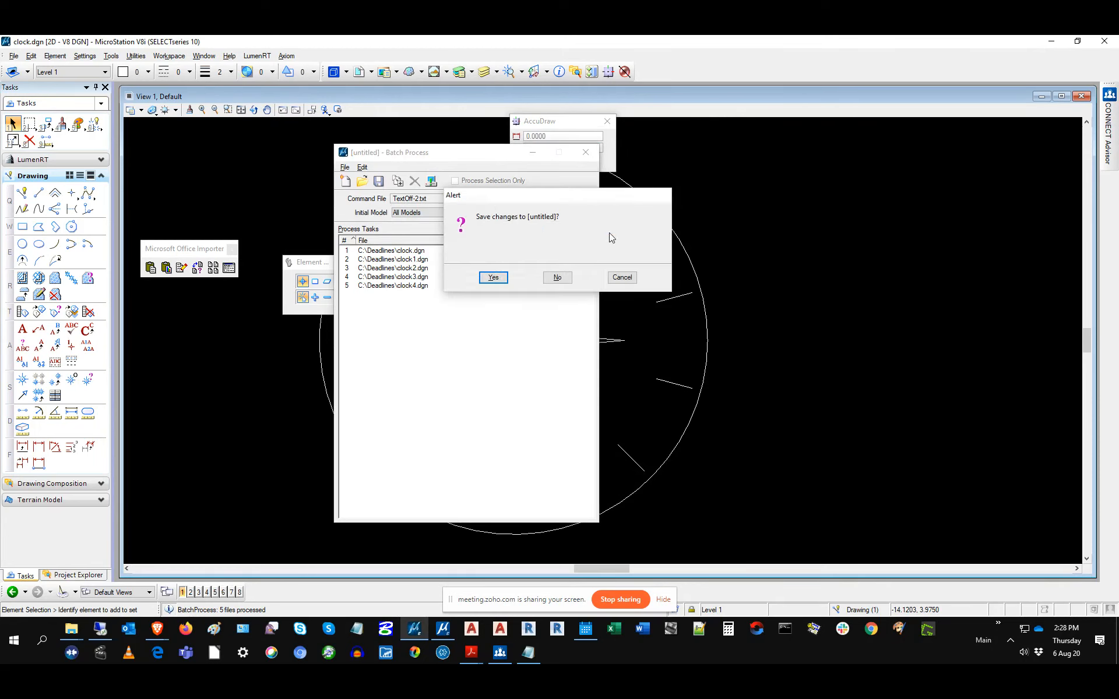
click(555, 278)
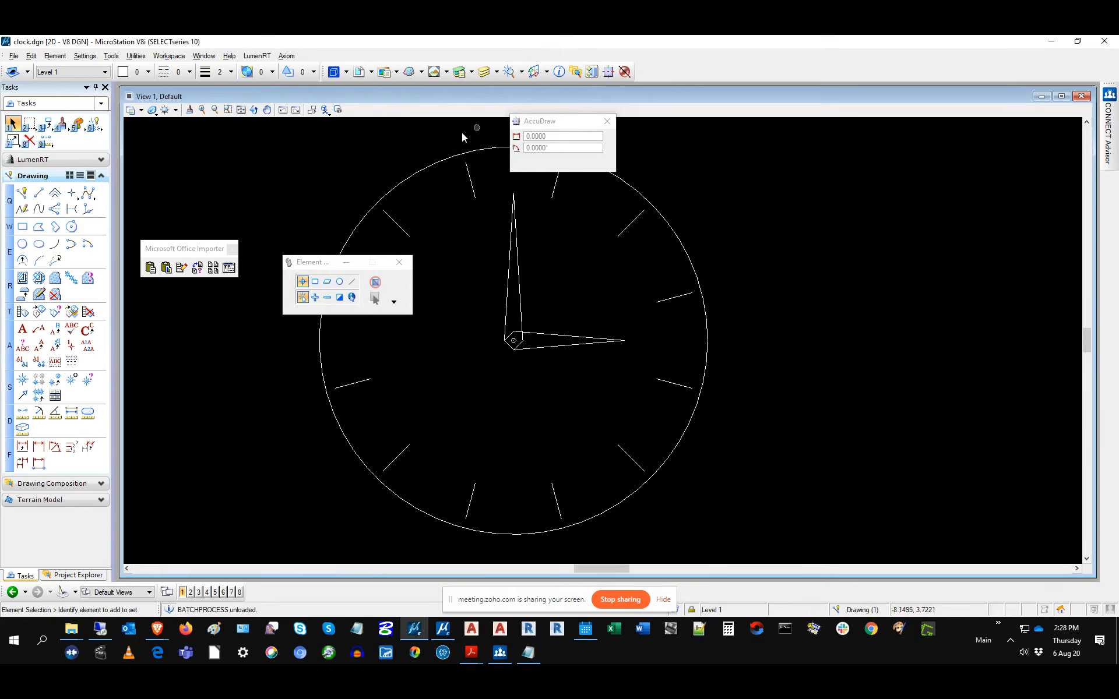
double_click(443, 98)
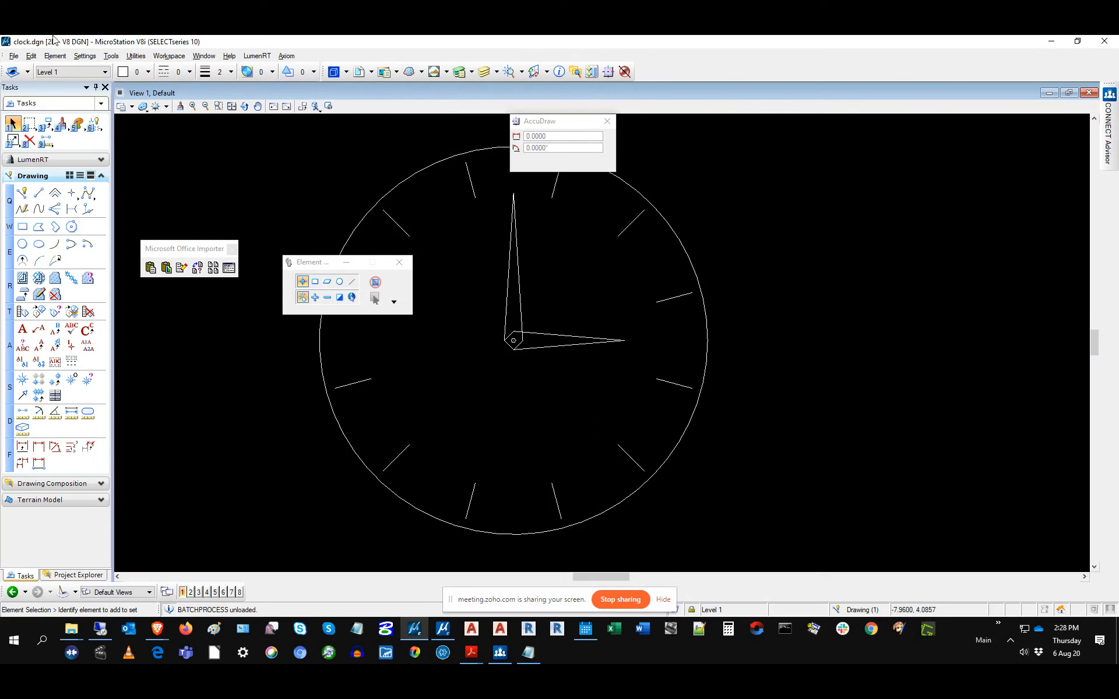
Step: Open the VBA Project Manager from Utilities > Macro > Project Manager
click(136, 56)
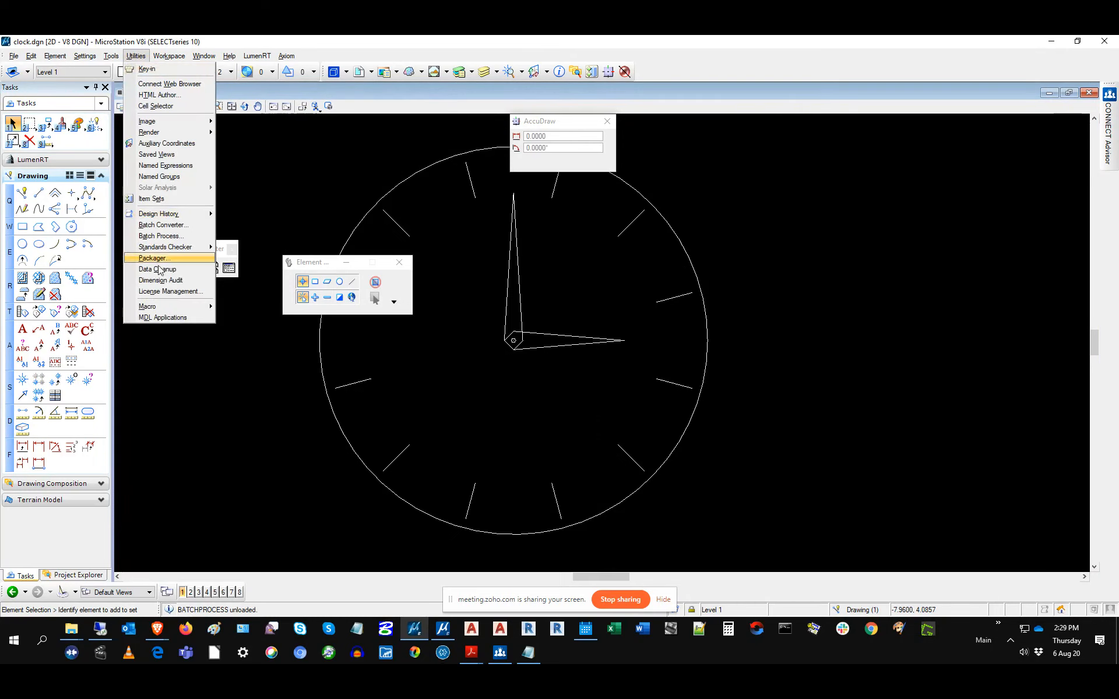
mouse_move(159, 309)
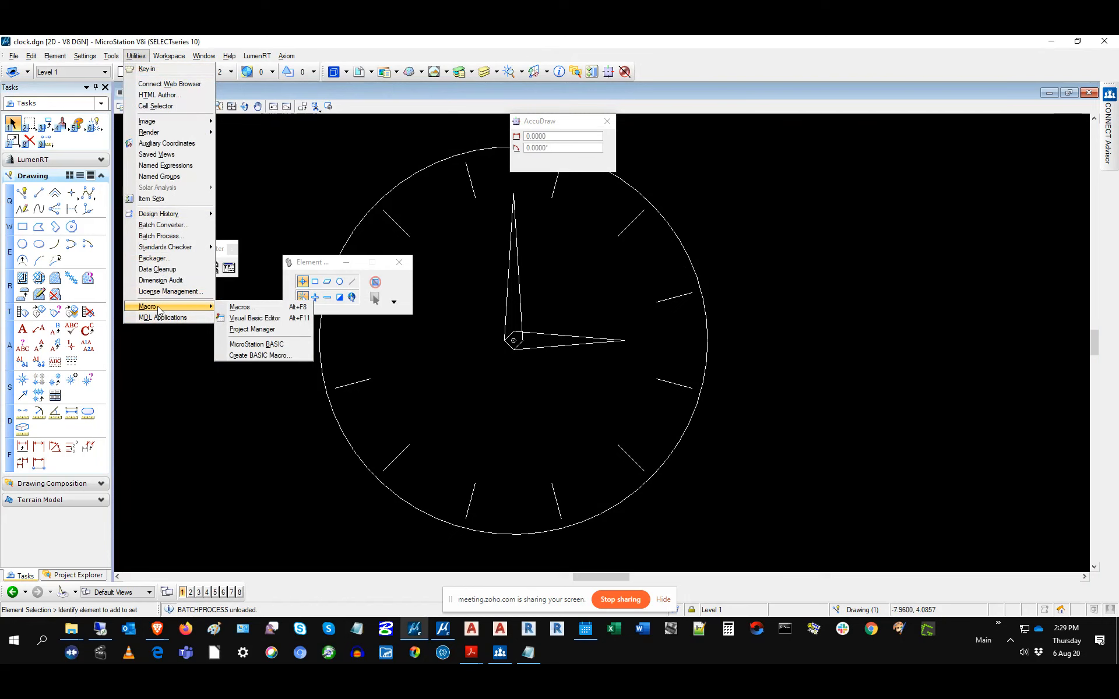
click(264, 329)
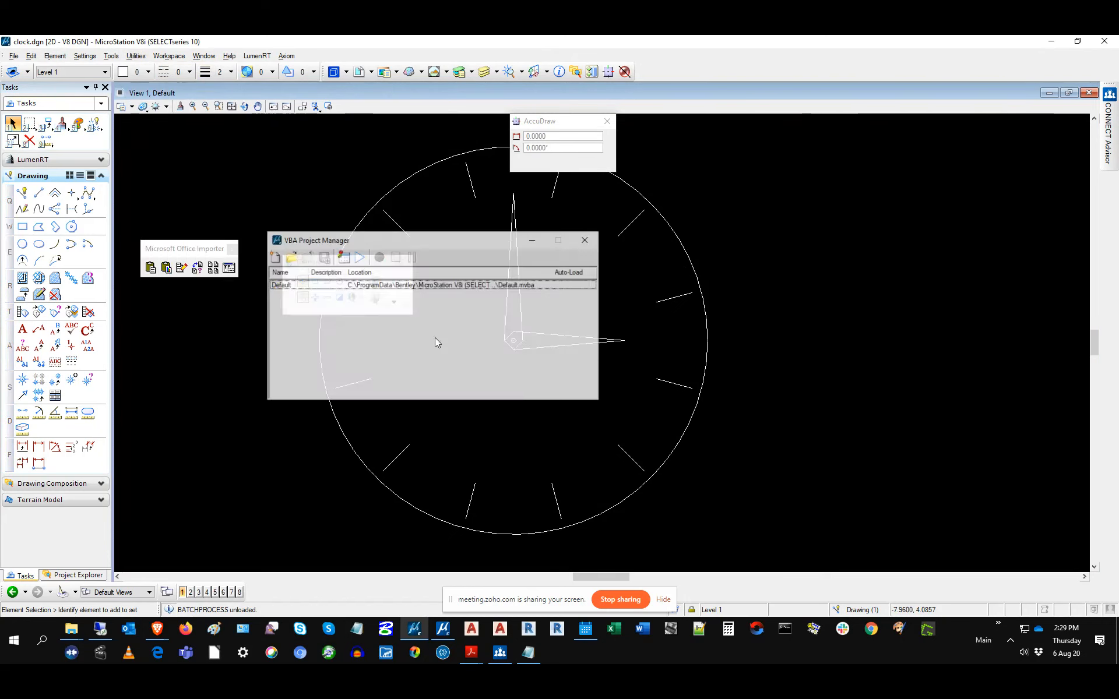
Step: Move the Project Manager aside, then glance at the Visual Basic editor's File menu
drag(438, 249, 480, 217)
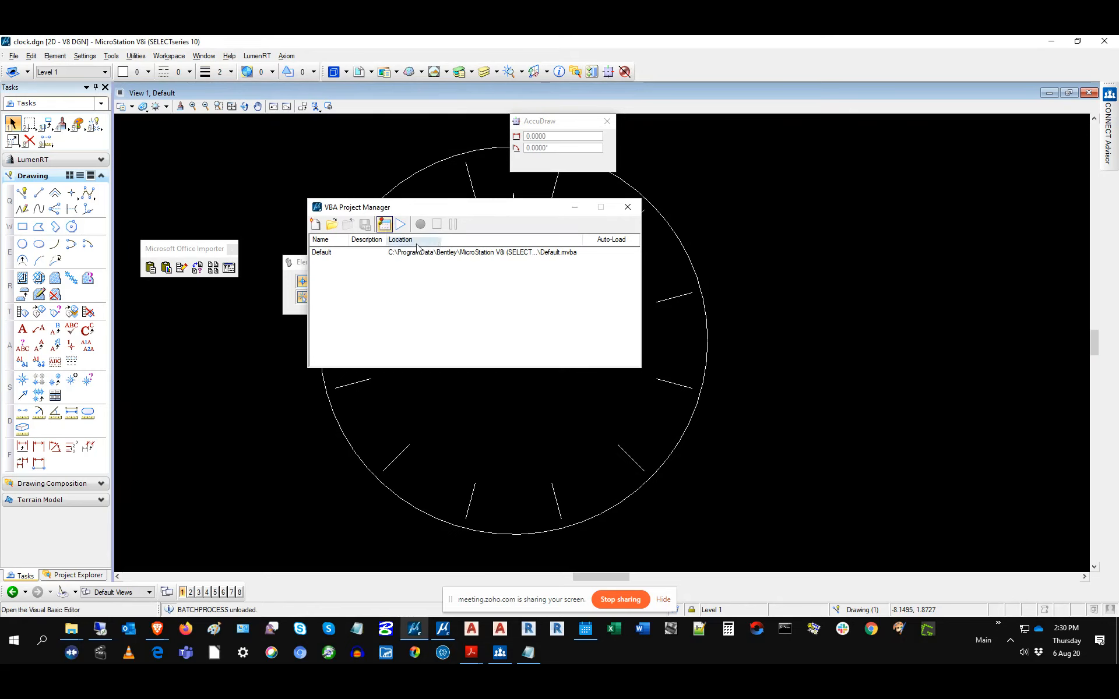
click(384, 225)
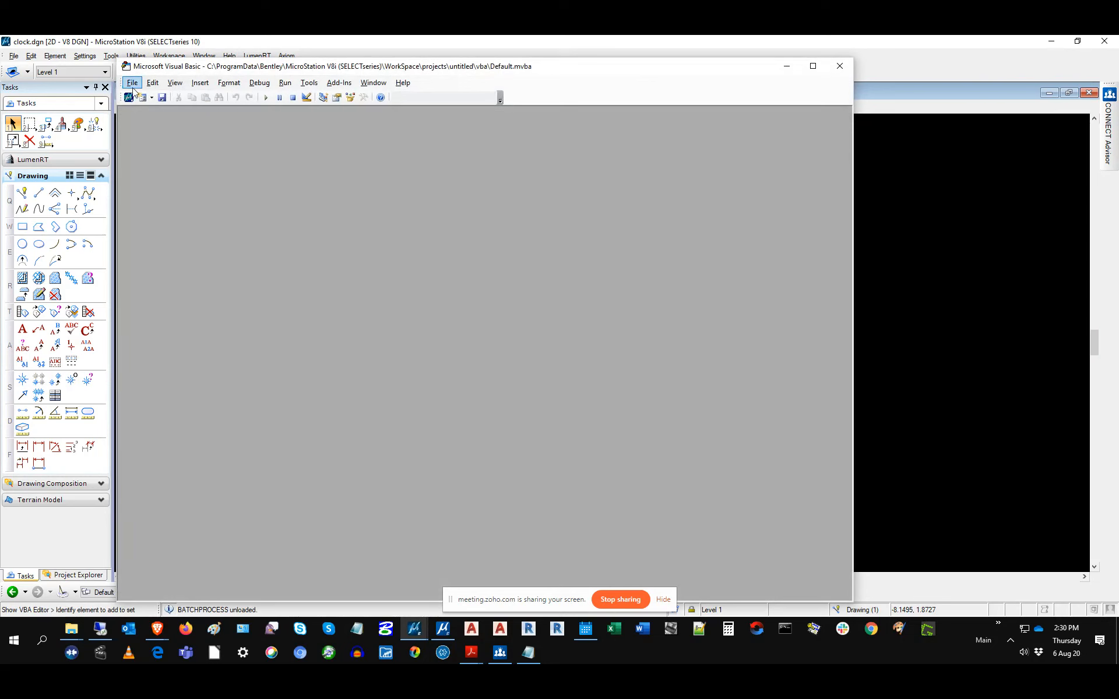
click(134, 87)
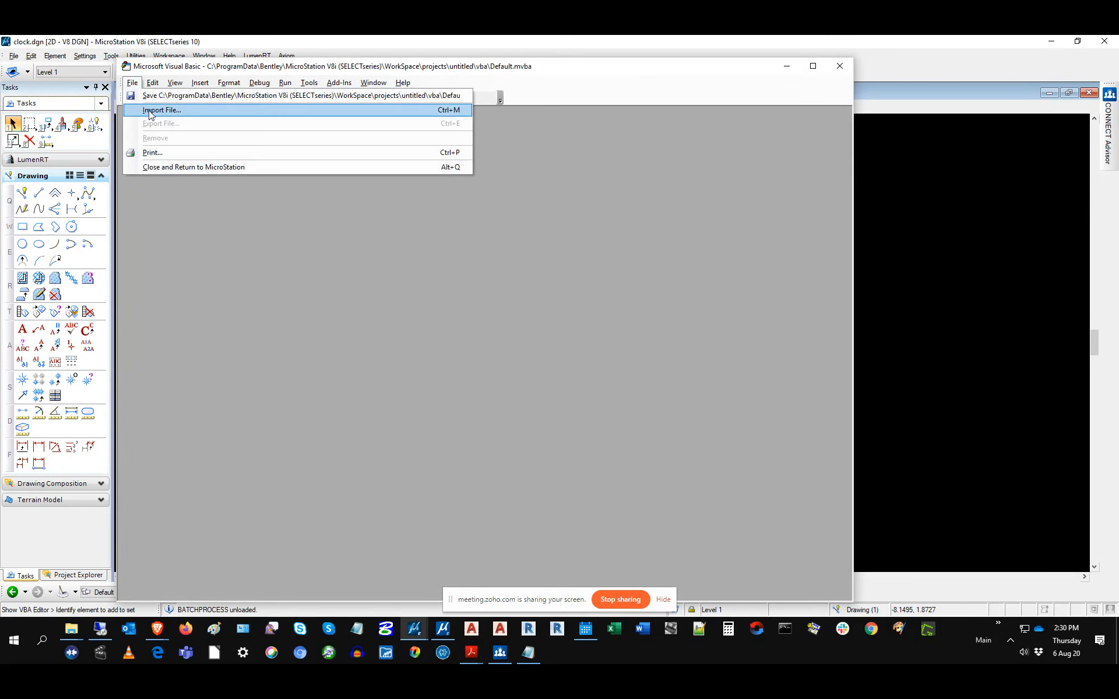
click(728, 148)
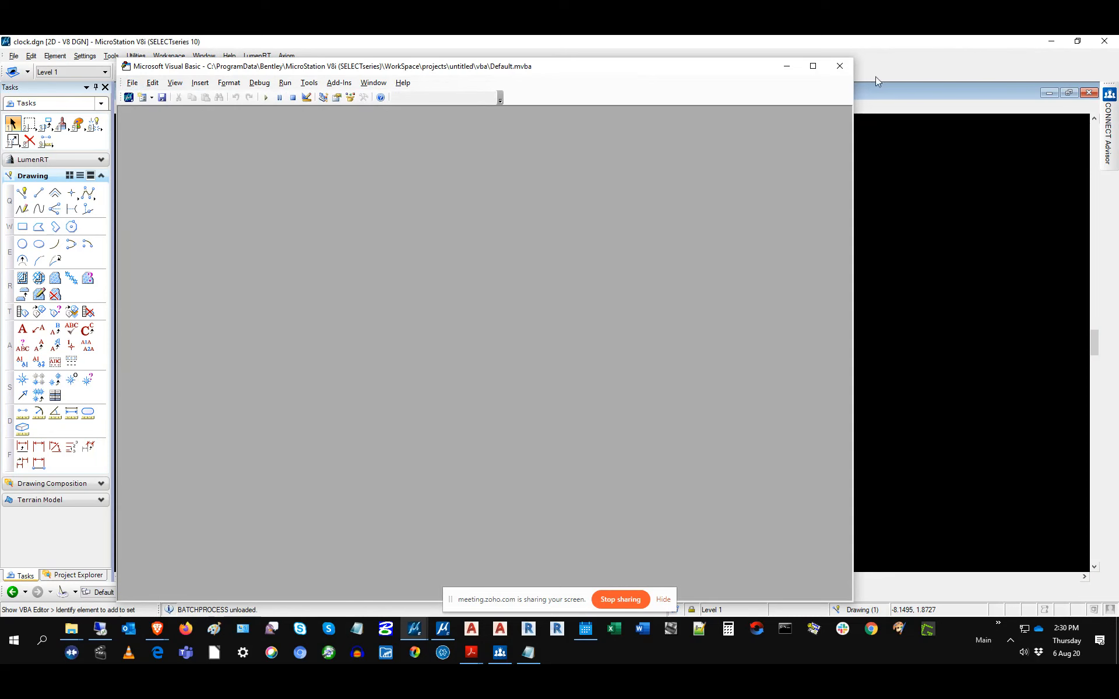
click(848, 69)
Step: Review the Default project's macro list, then relaunch the Visual Basic Editor from Utilities > Macro
double_click(489, 254)
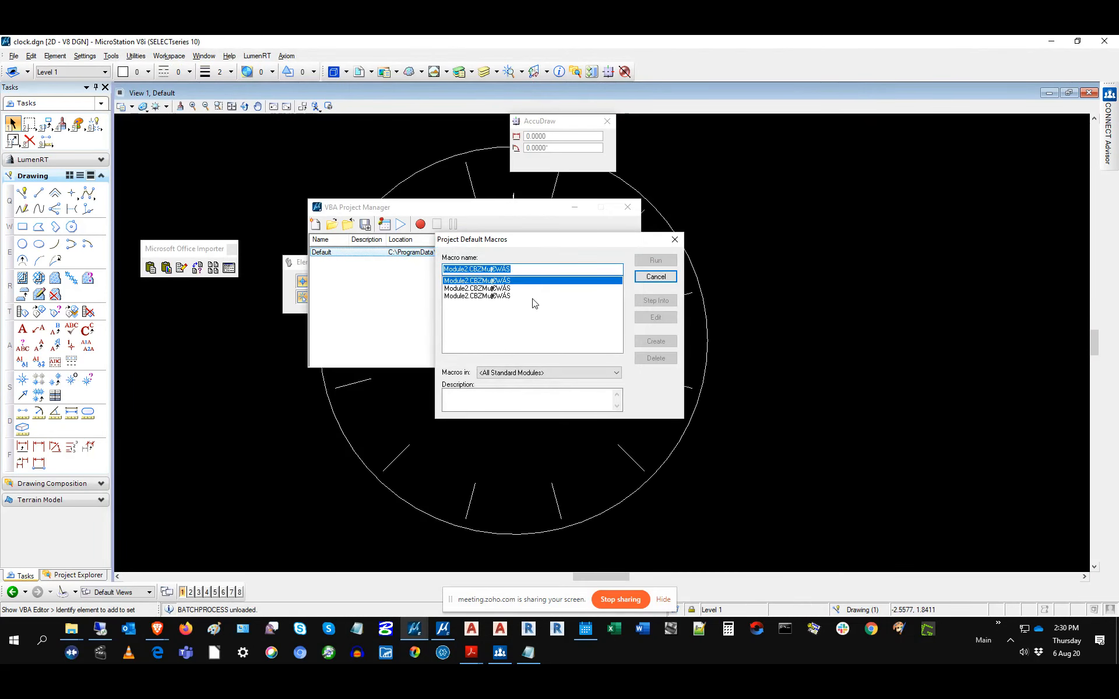
click(669, 241)
click(446, 255)
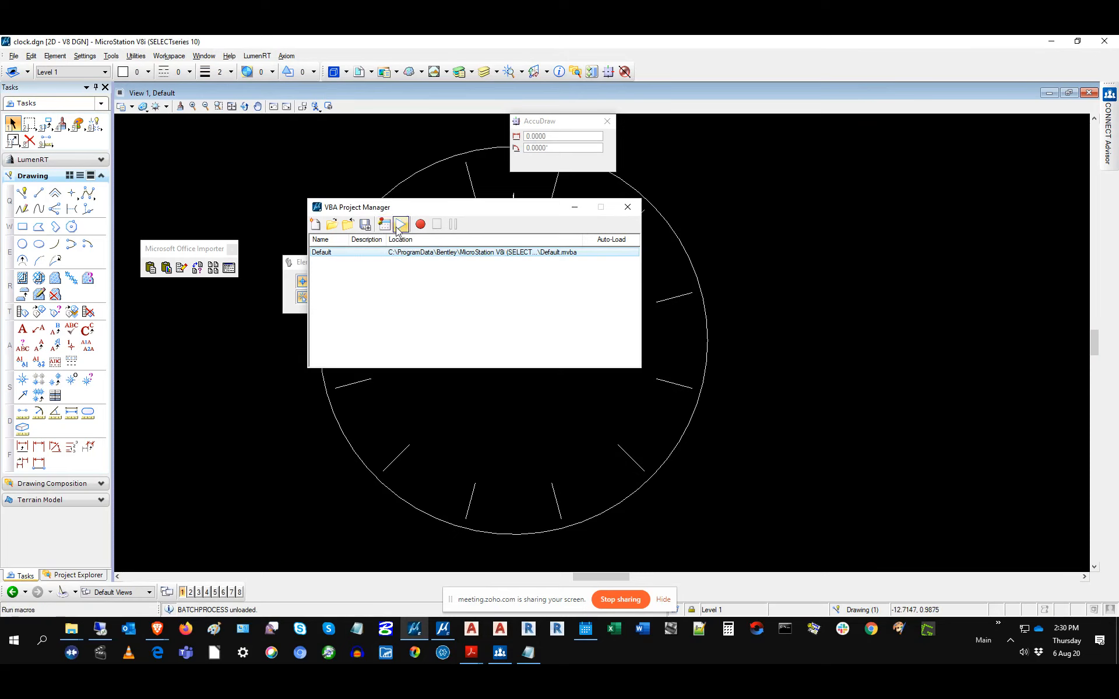
click(136, 56)
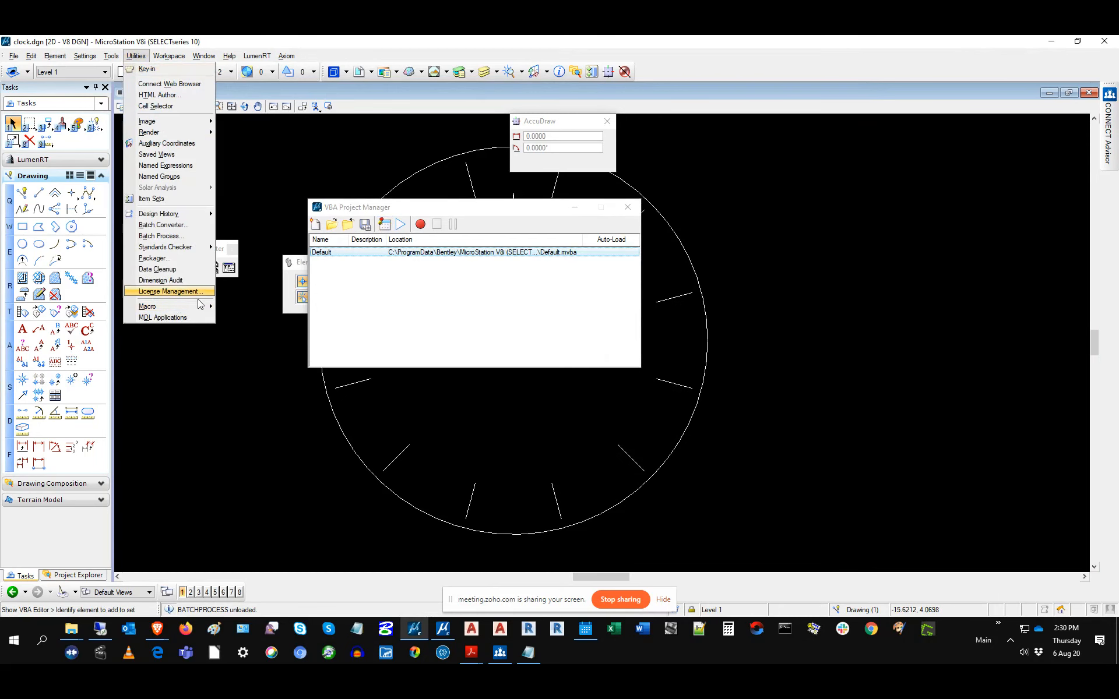
mouse_move(195, 308)
click(274, 317)
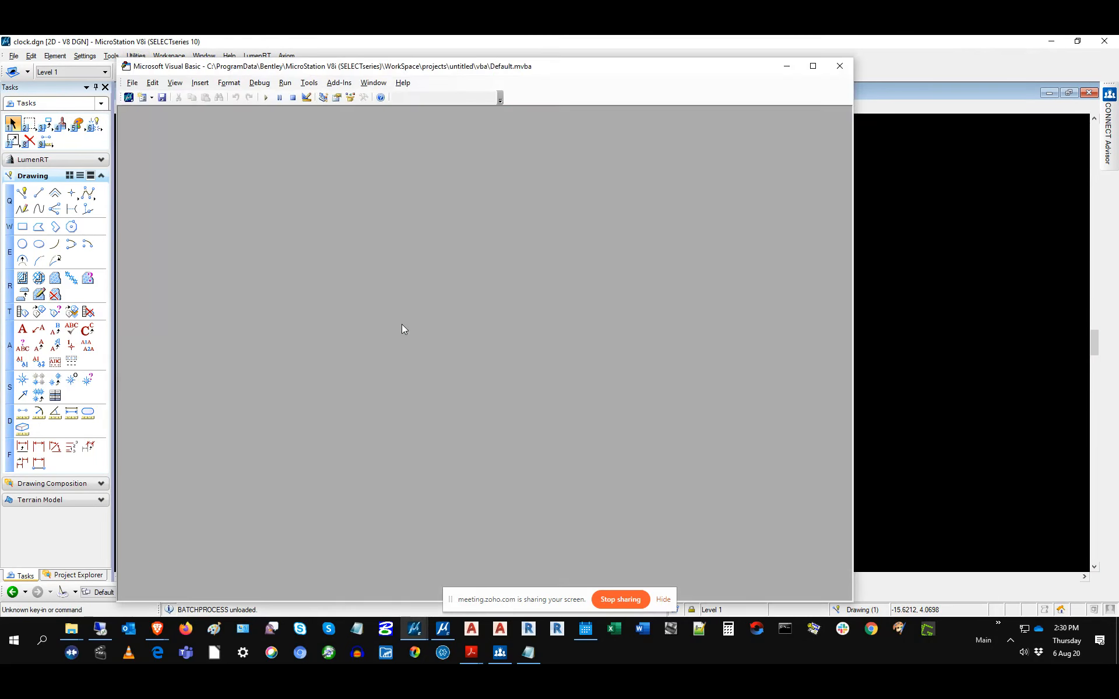
Step: Start File > Import File and browse up the folders, then back into the Untitled project
click(132, 83)
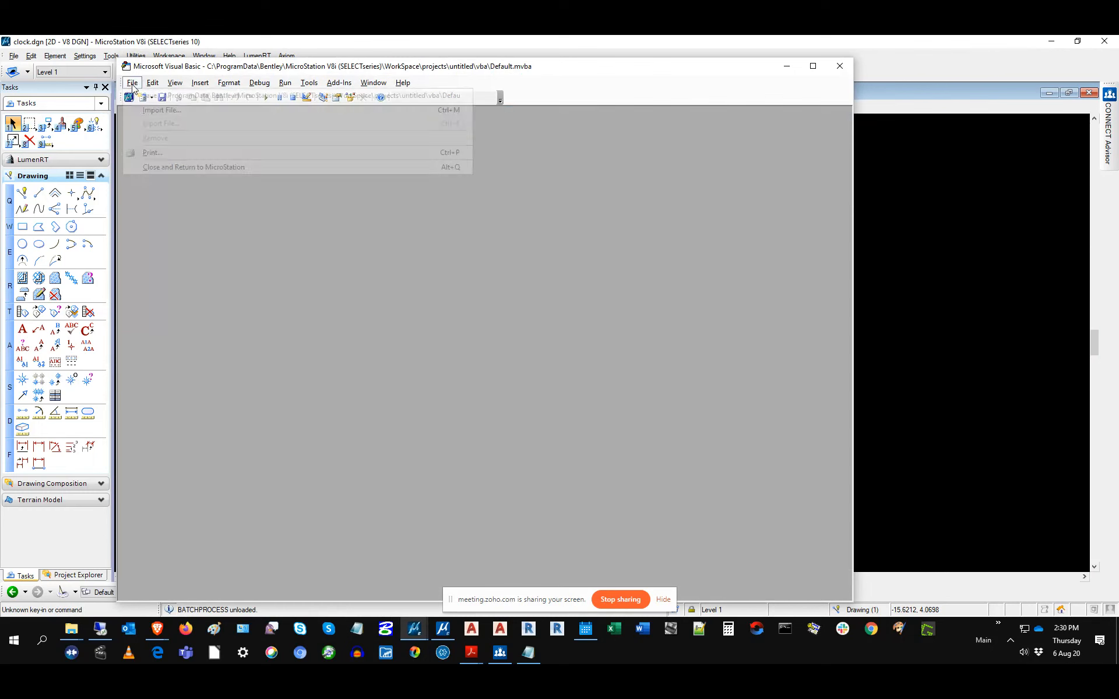
click(181, 110)
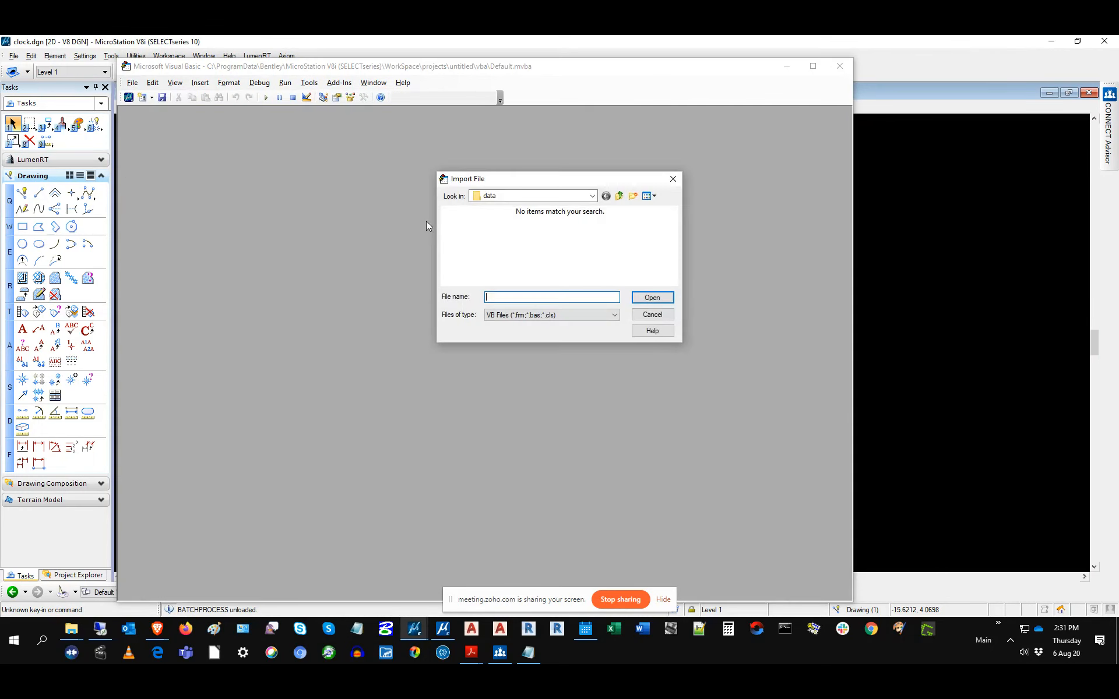
click(619, 197)
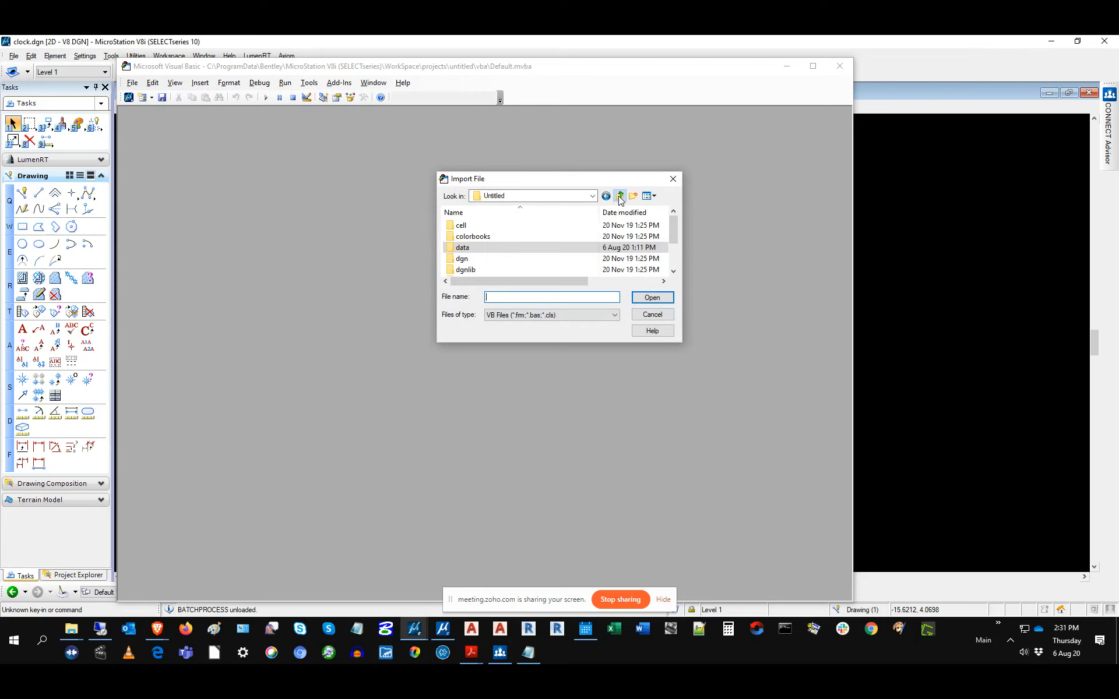
click(619, 197)
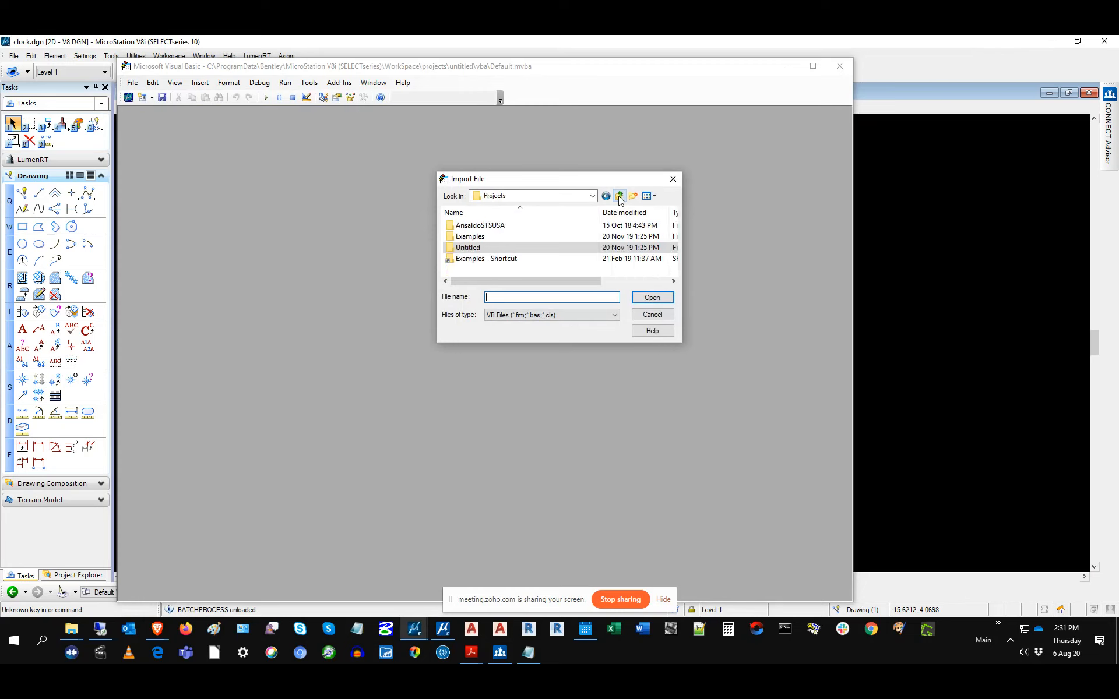
click(619, 197)
double_click(483, 236)
double_click(483, 247)
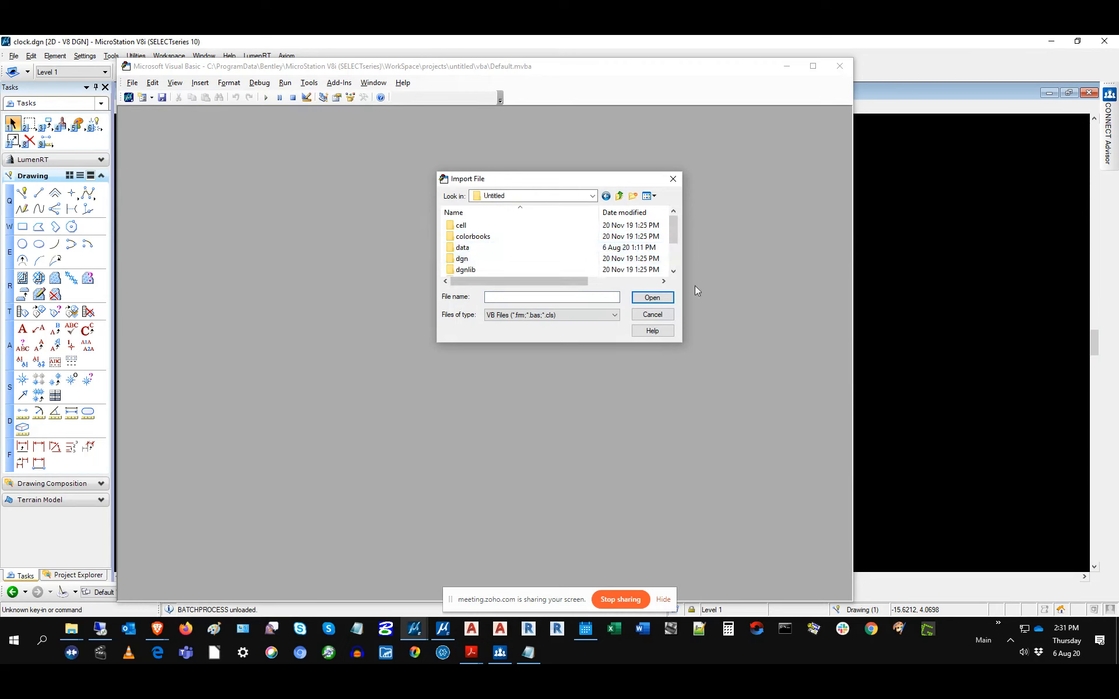
Step: List All Files in the data folder, cancel the import, and switch to the Guru files window
click(673, 266)
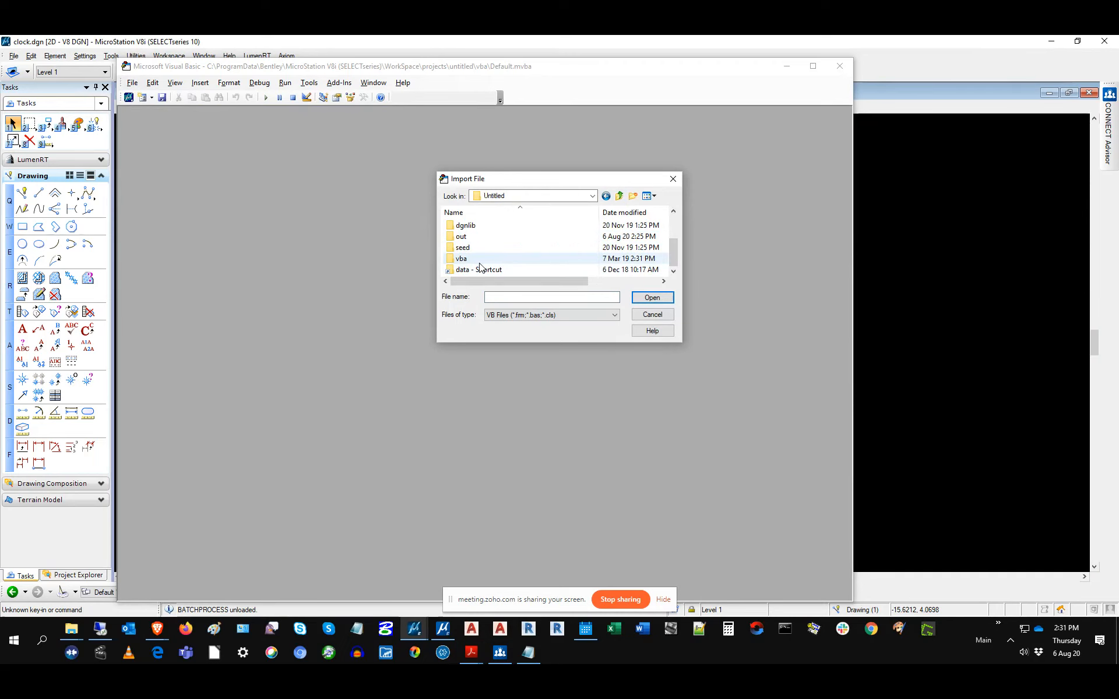
scroll(466, 274, up, 3)
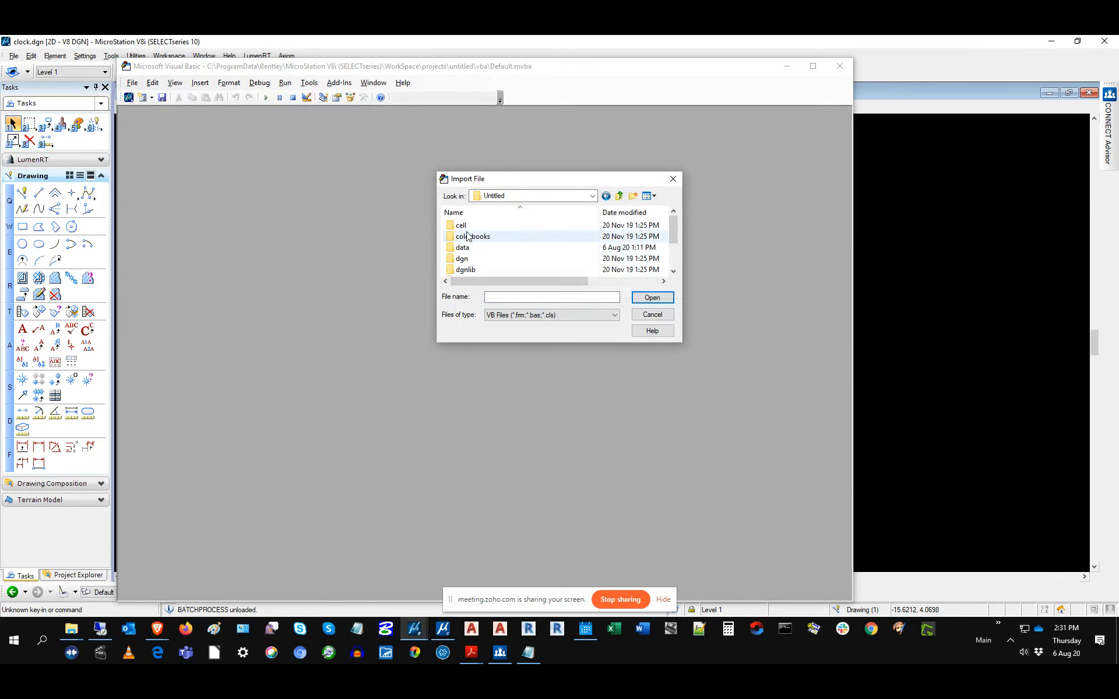
double_click(464, 250)
click(583, 316)
click(522, 357)
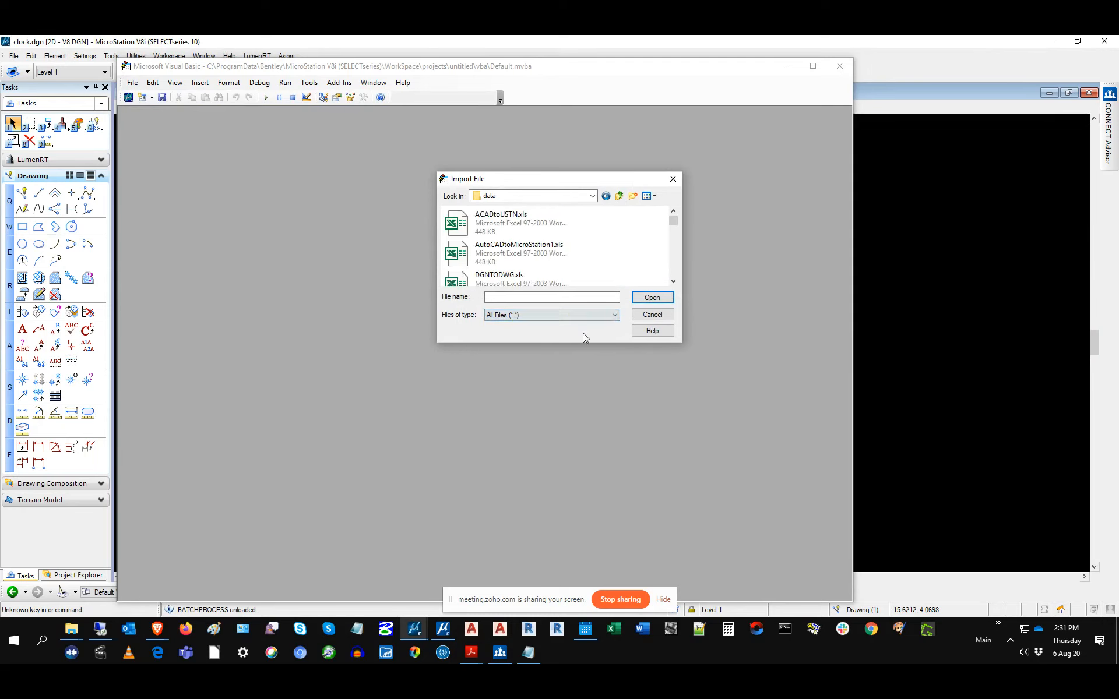
click(676, 265)
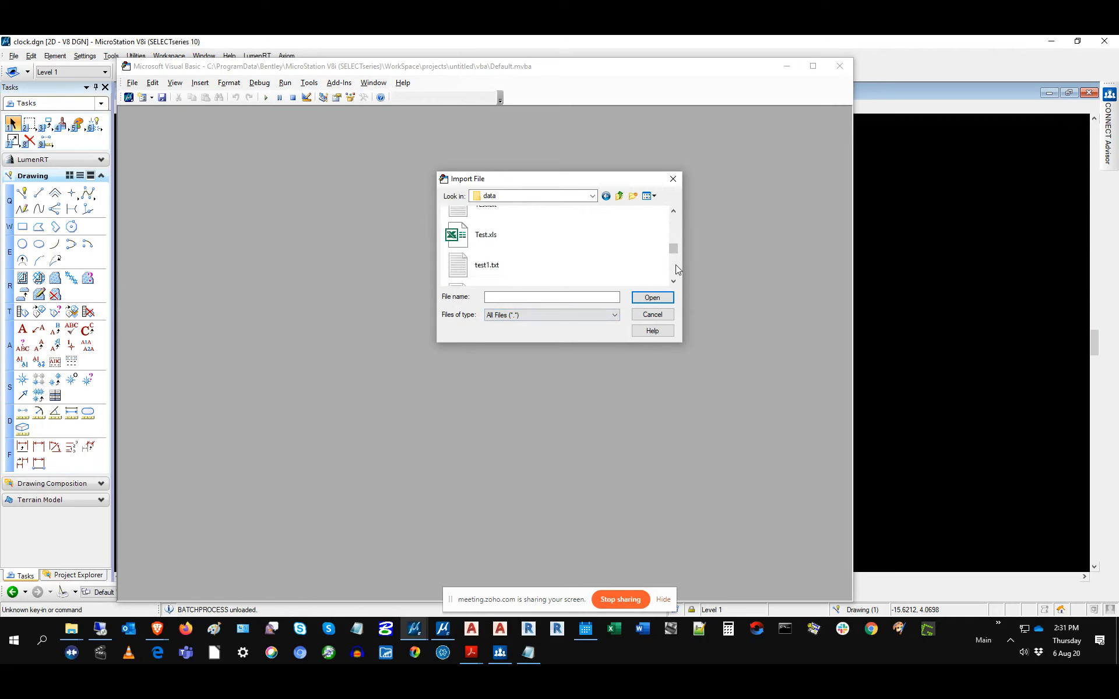
click(673, 178)
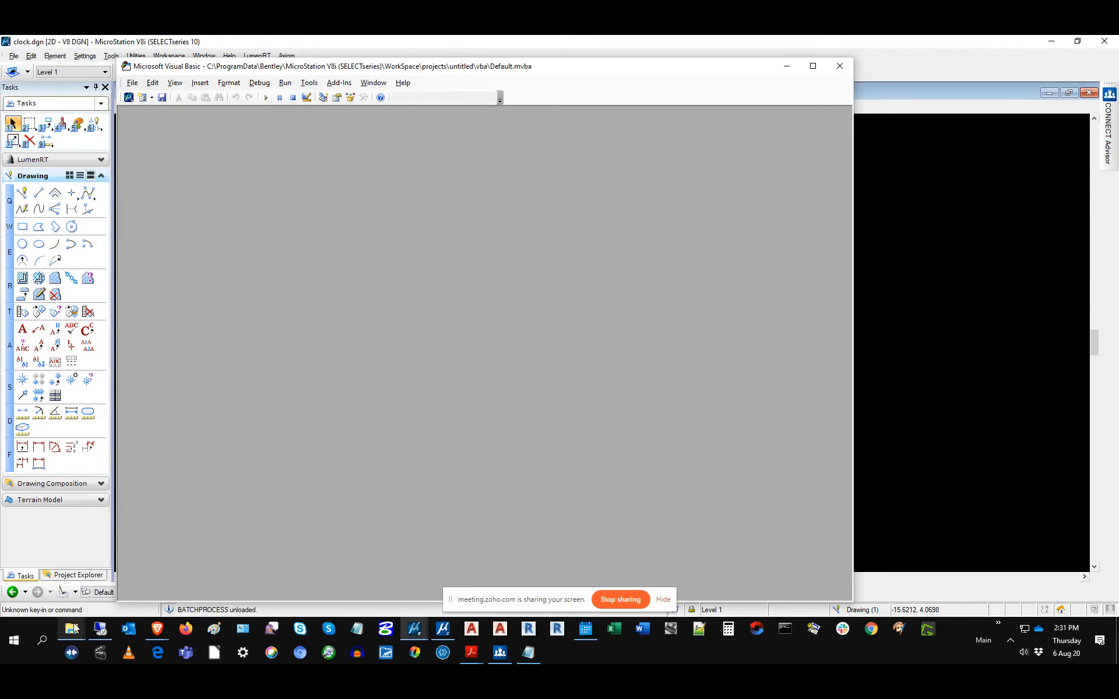
mouse_move(76, 626)
click(63, 582)
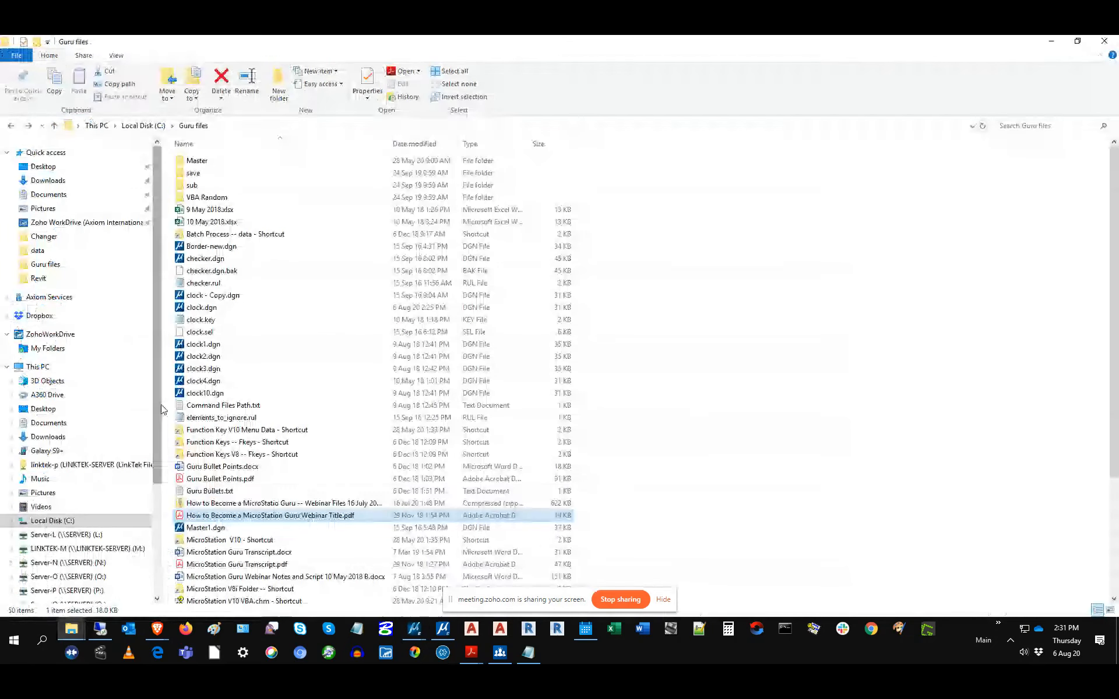
Step: Open the VBA Macros V8 examples shortcut and show its full System\vba\examples path
scroll(257, 513, down, 5)
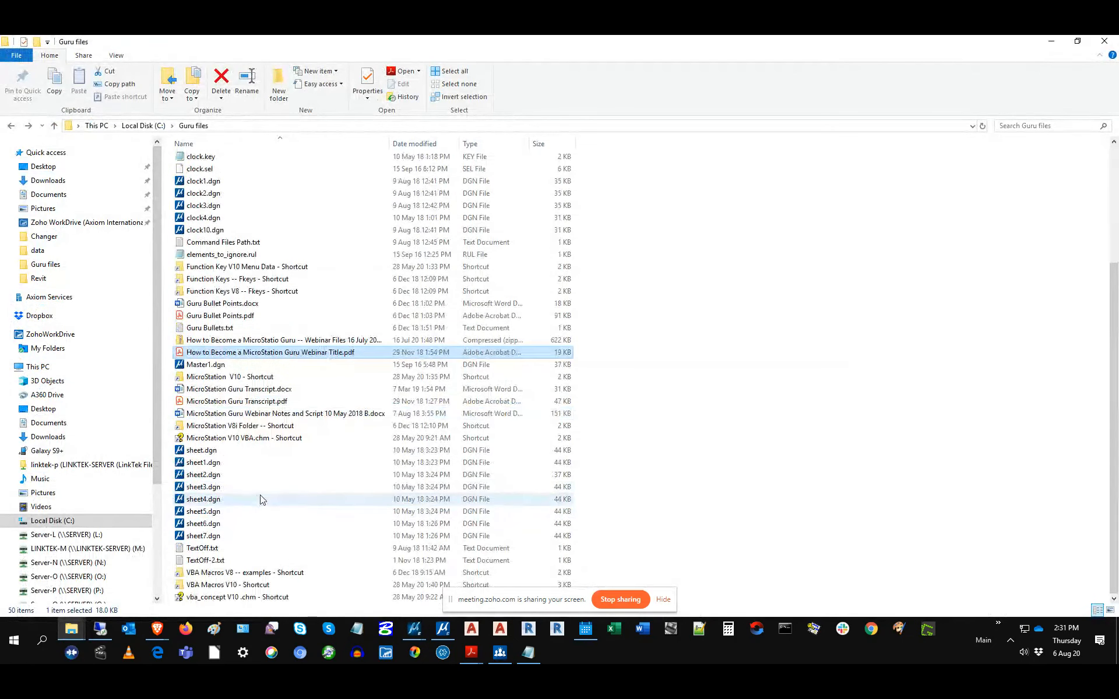
double_click(225, 573)
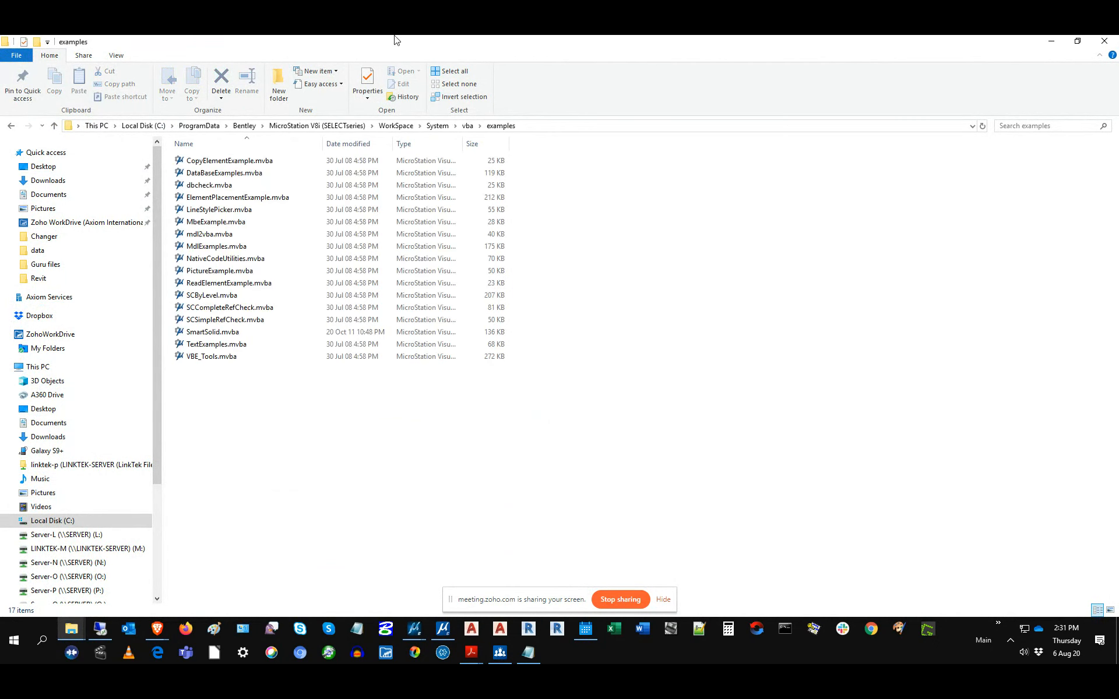
click(552, 128)
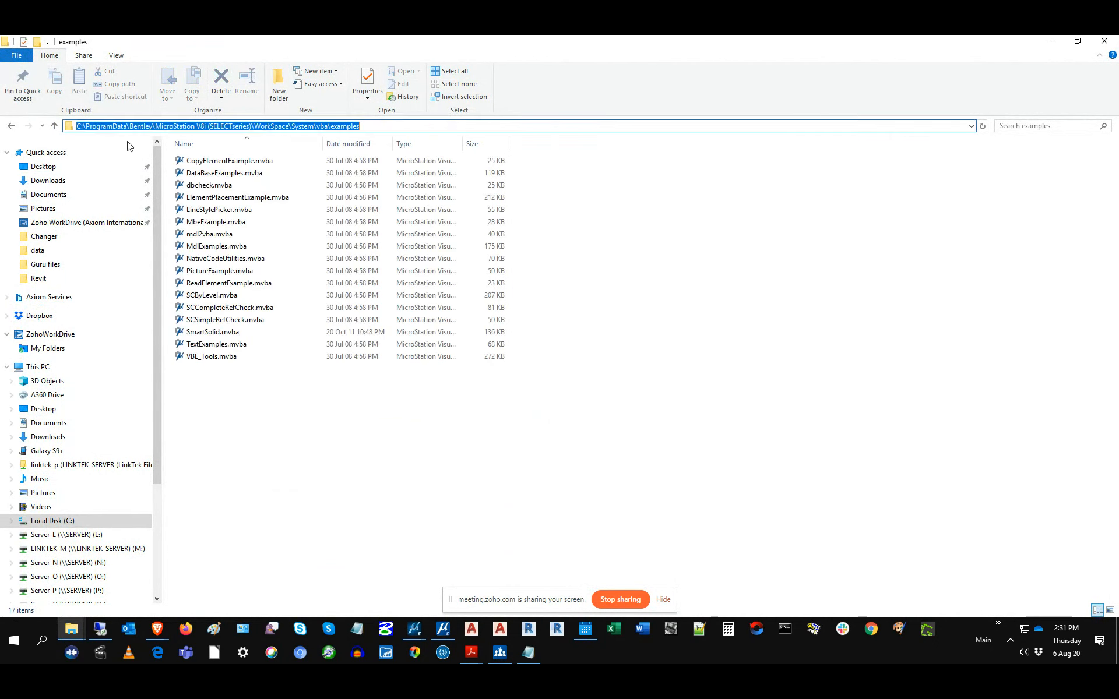
click(80, 128)
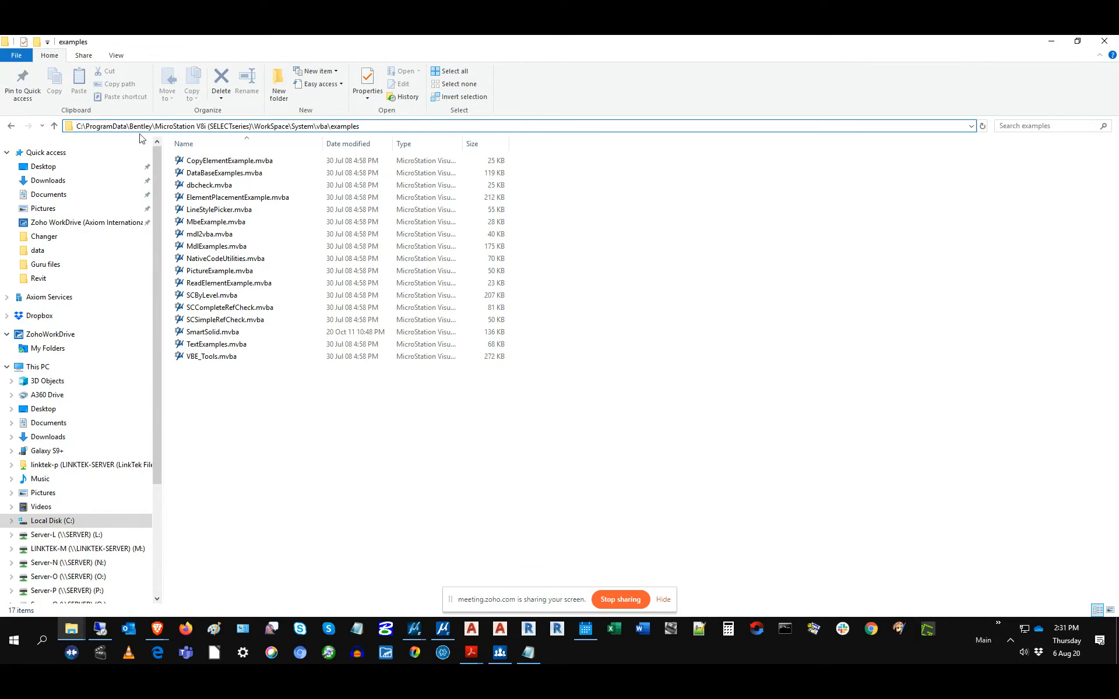
click(254, 126)
click(351, 127)
Step: Close the Visual Basic editor and return to the VBA Project Manager
mouse_move(414, 629)
click(463, 588)
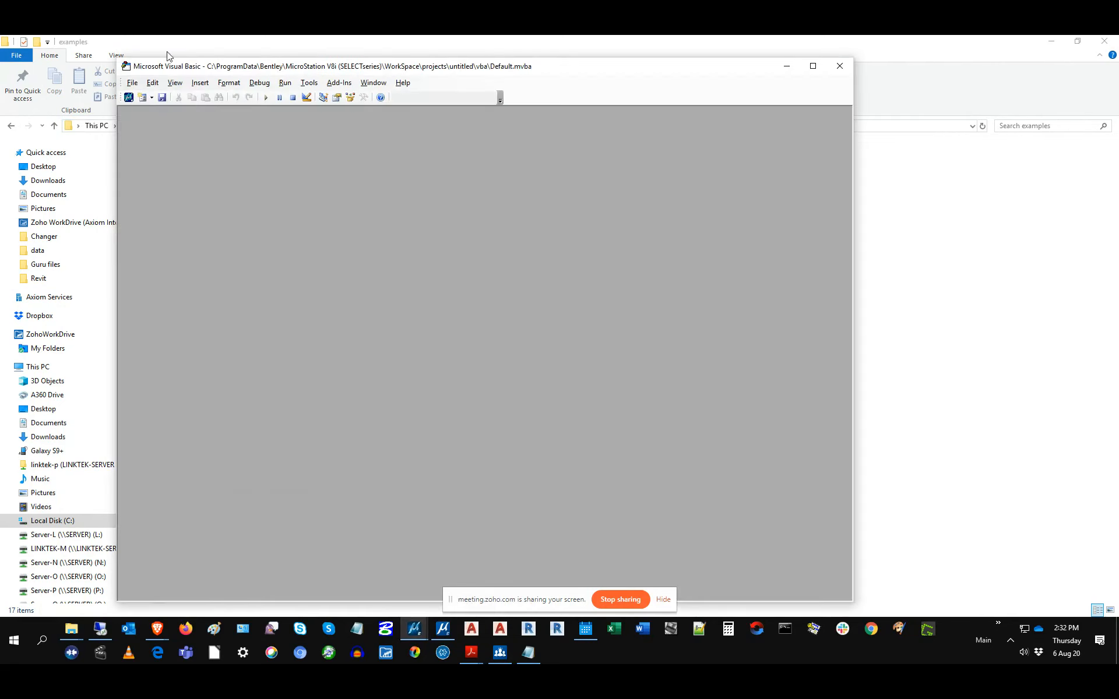
click(131, 83)
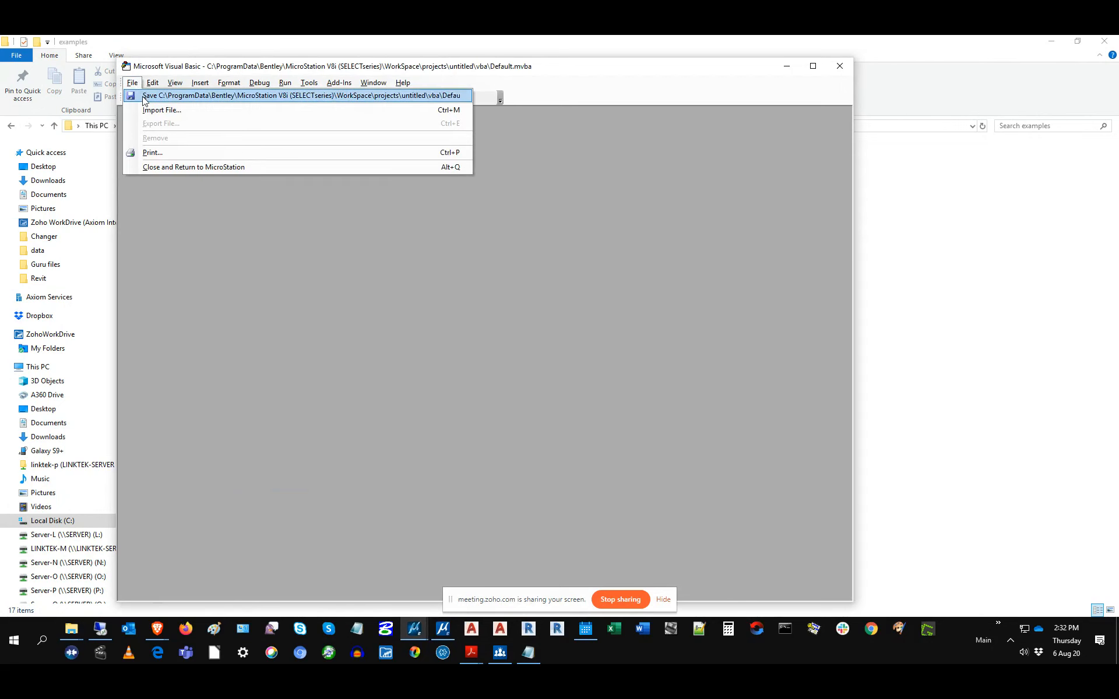
click(842, 69)
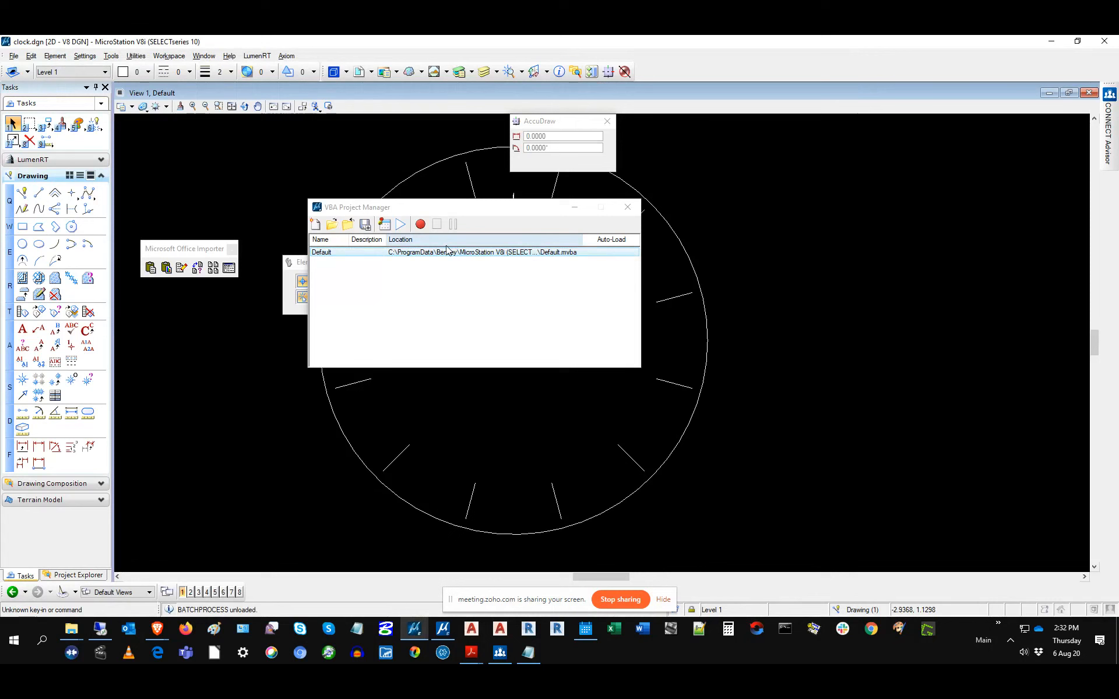
click(419, 260)
Step: Load CopyElementExample.mvba and open its macro list showing CopyElement
click(332, 225)
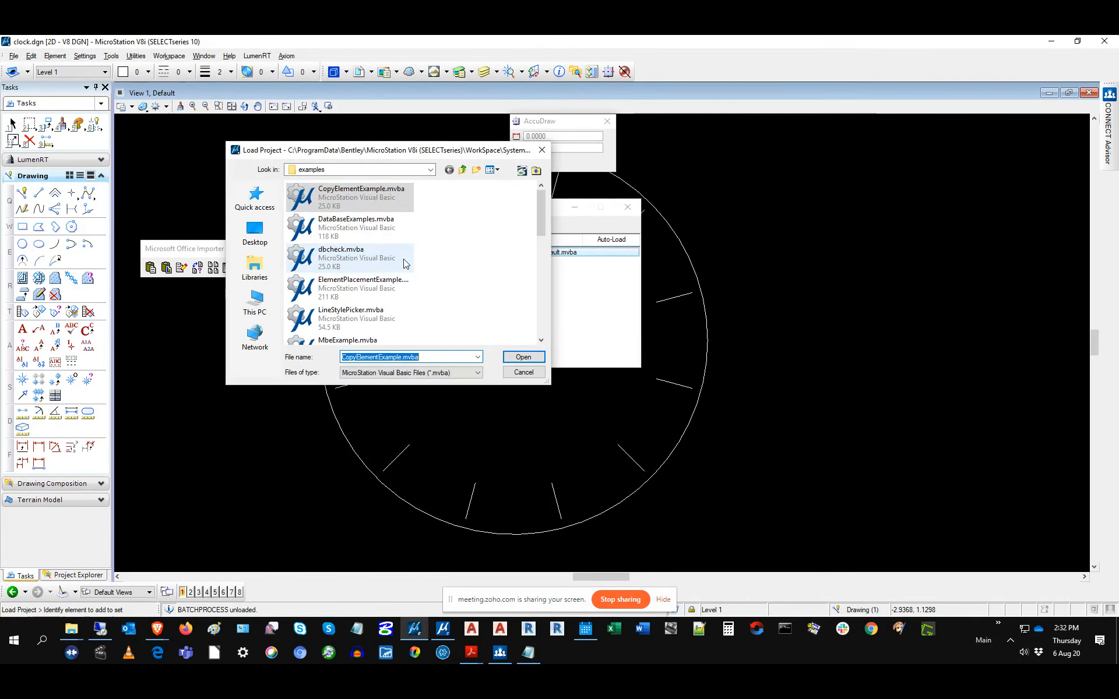
click(370, 195)
click(522, 359)
click(541, 261)
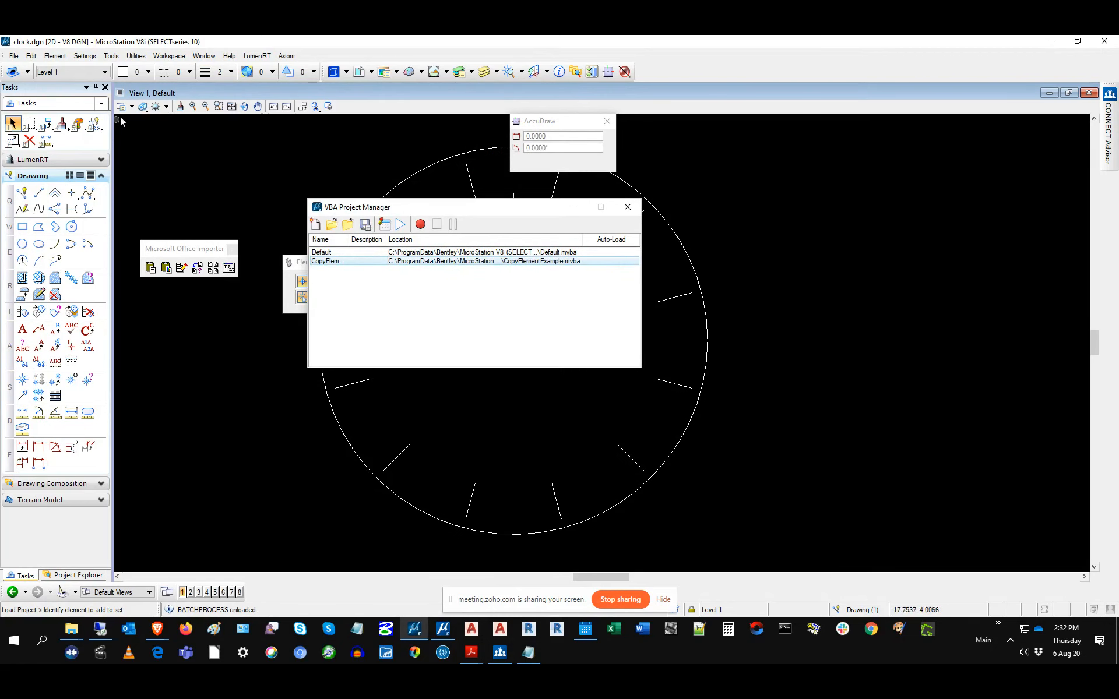
double_click(527, 261)
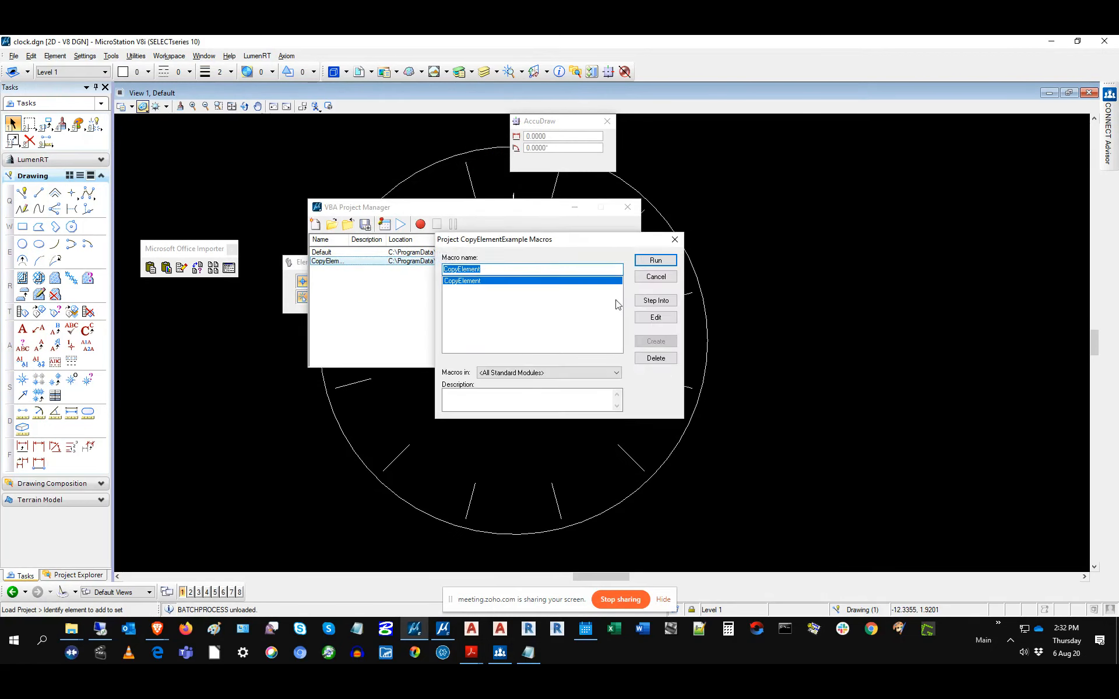
Step: Run CopyElement to copy the clock's outer circle to the right of the clock
click(666, 266)
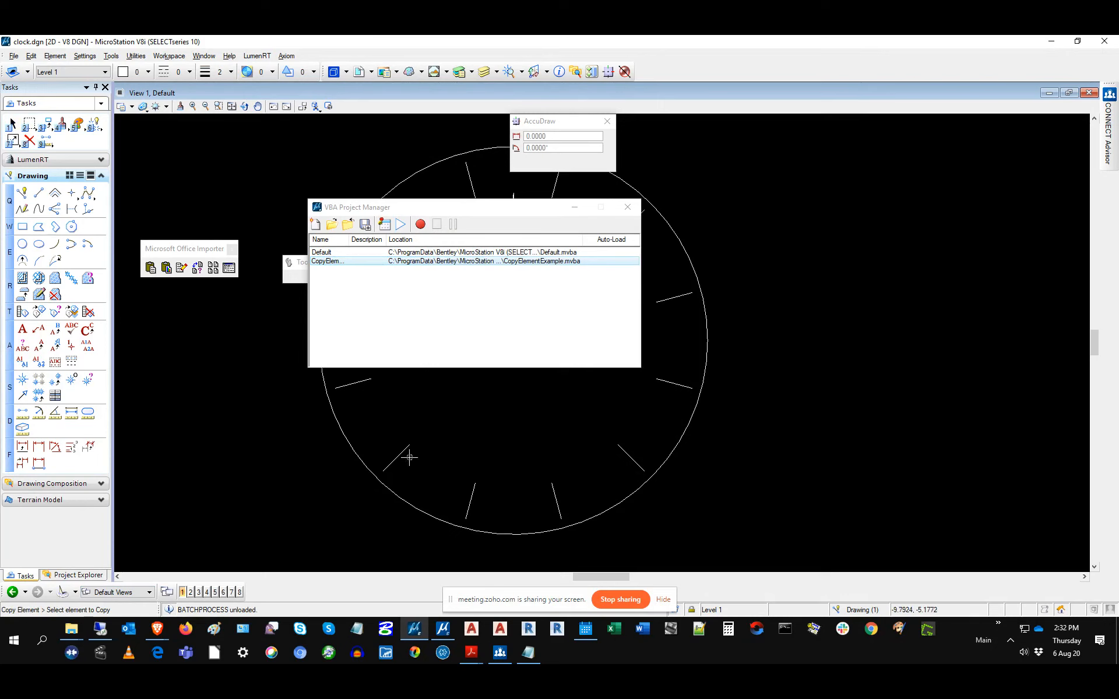
click(388, 488)
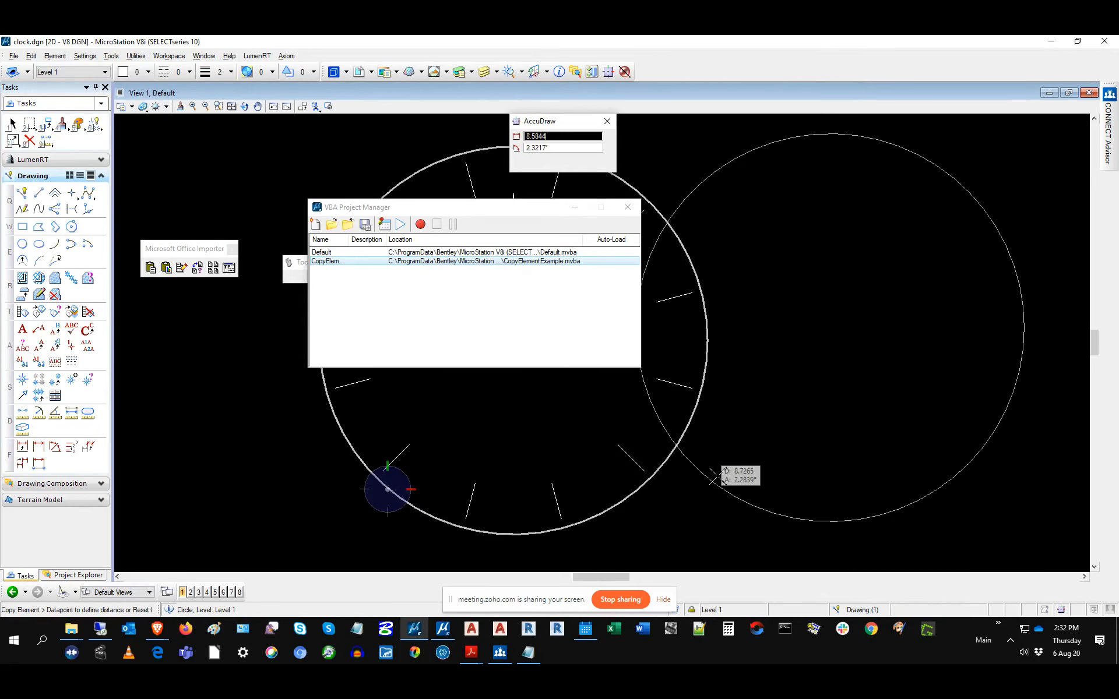
click(799, 482)
right_click(799, 482)
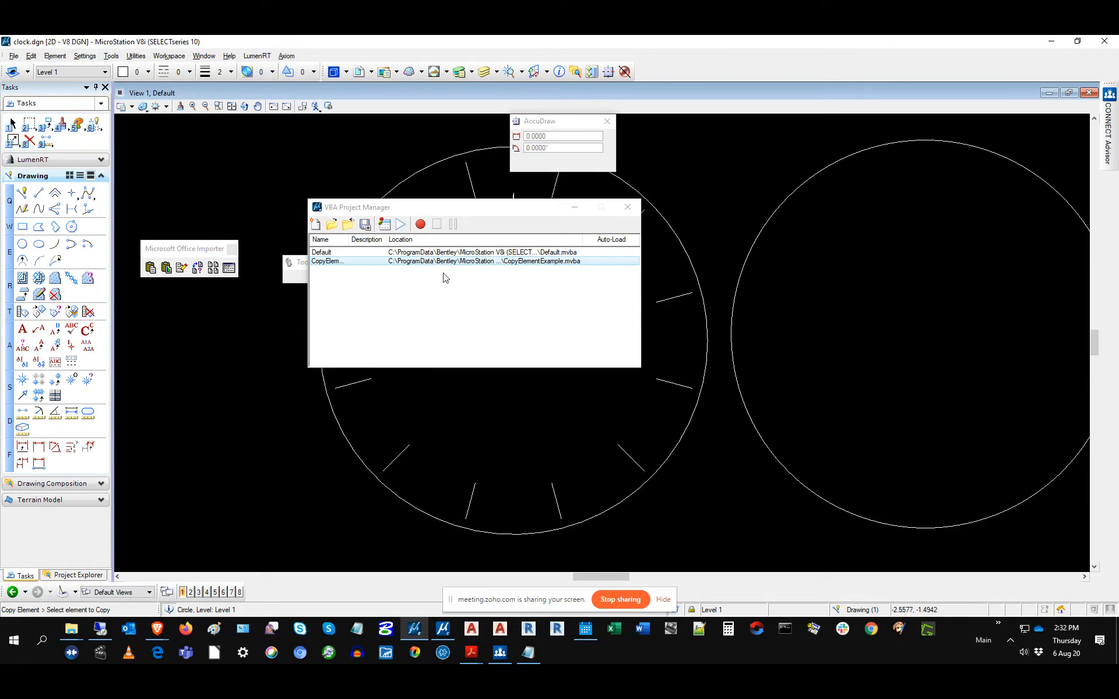
right_click(428, 264)
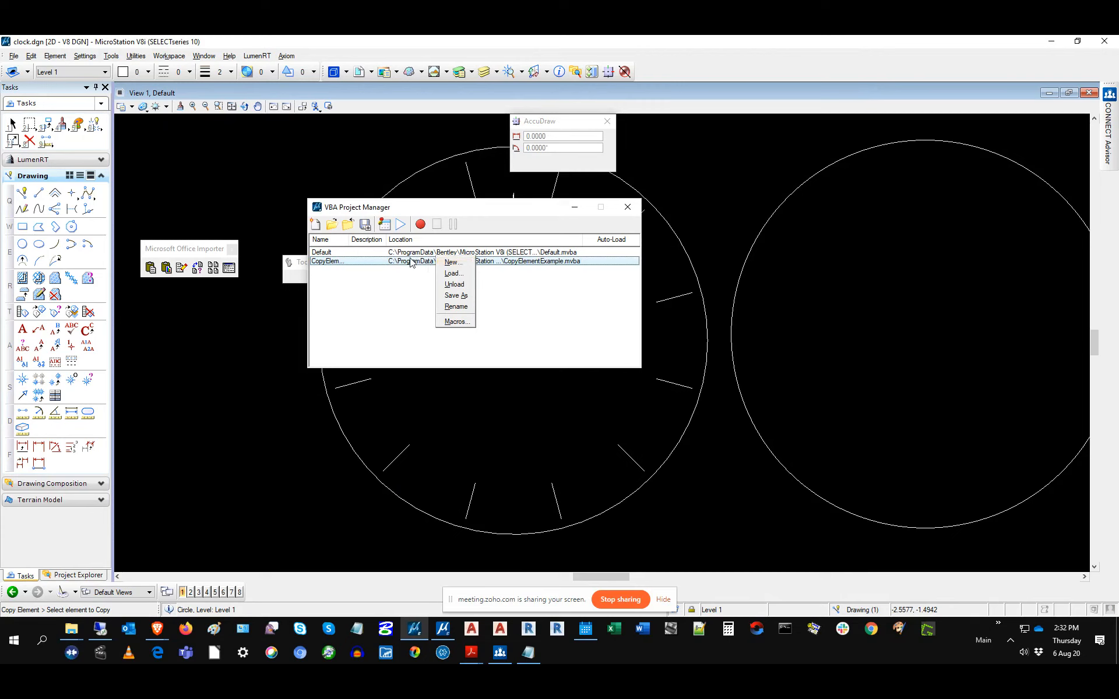
click(456, 322)
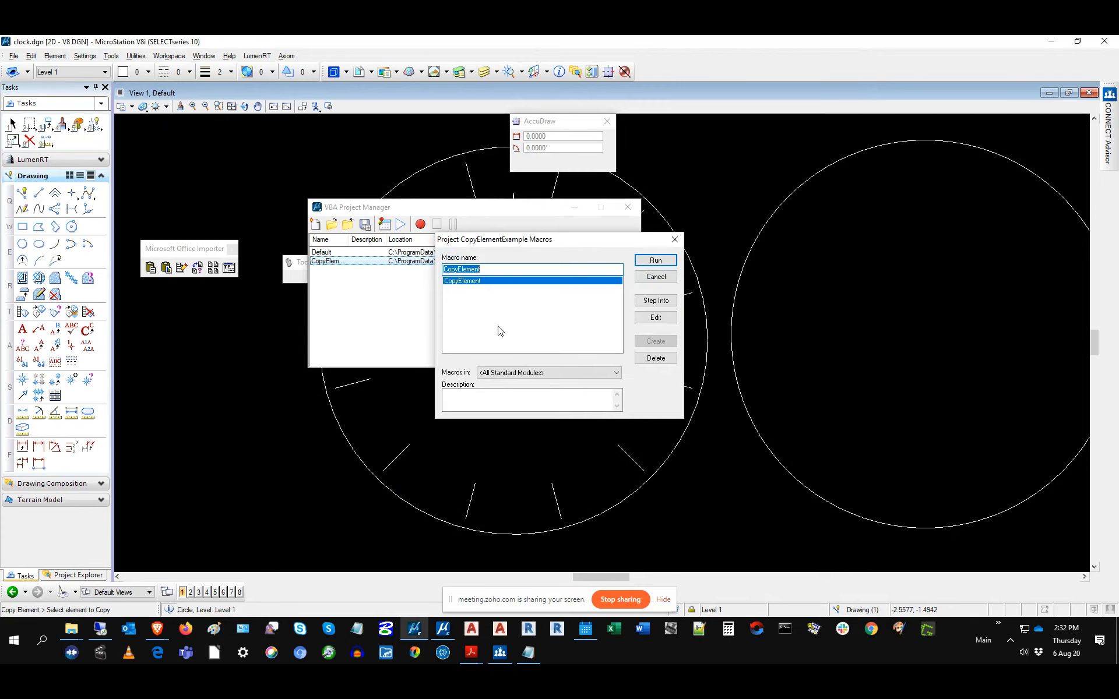
click(668, 317)
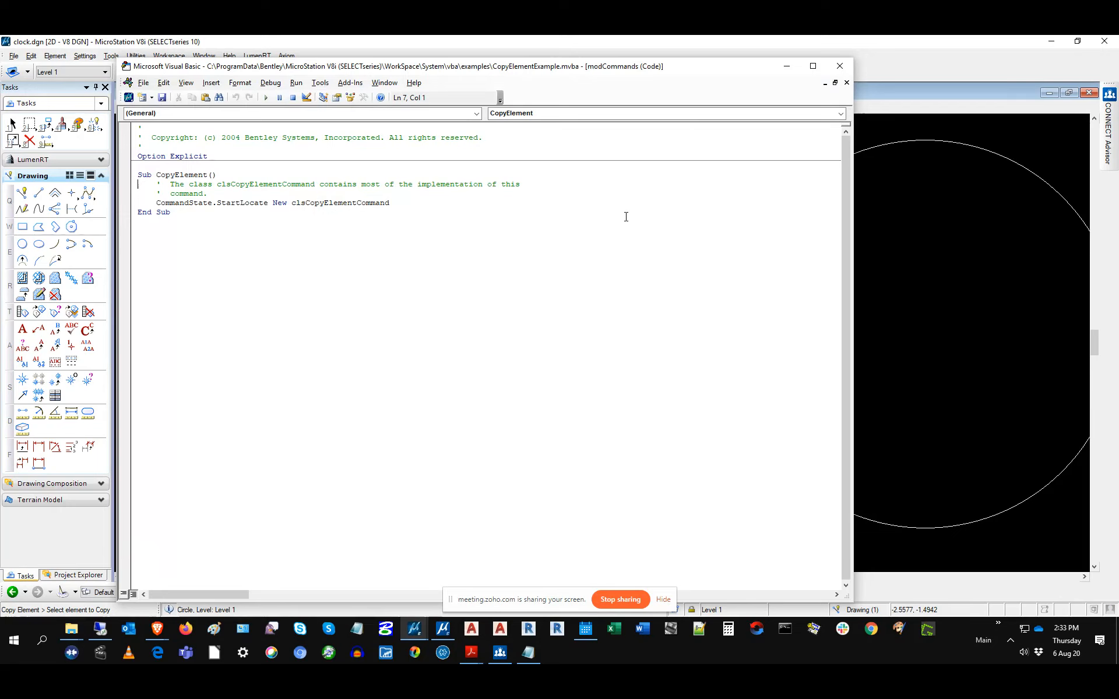
click(839, 67)
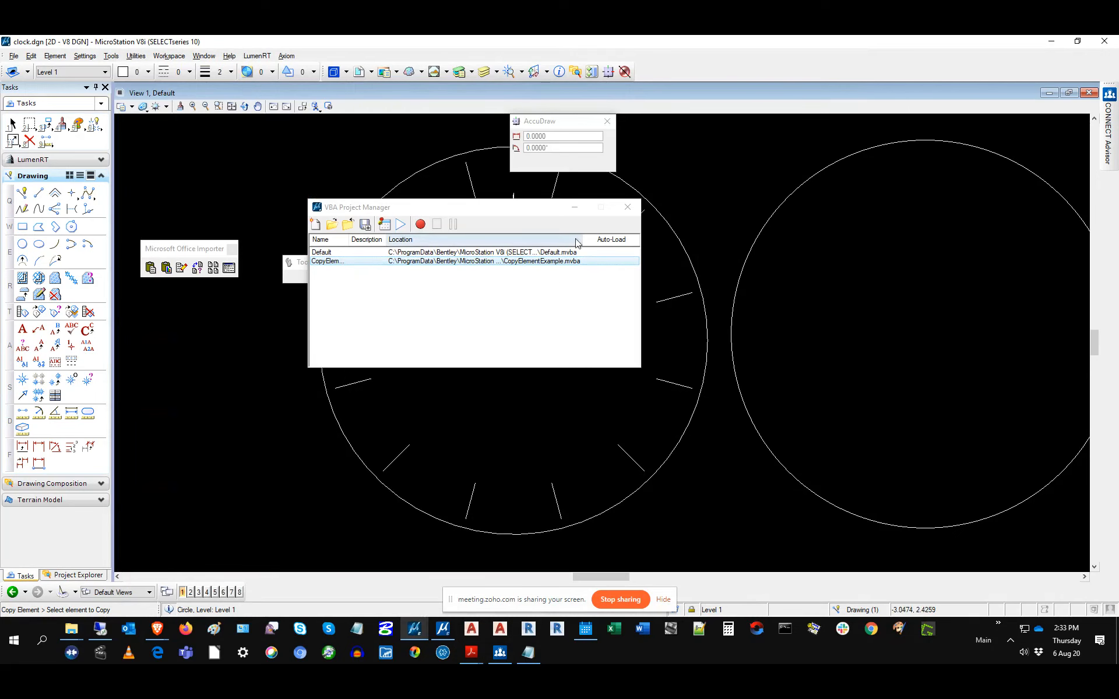
mouse_move(69, 632)
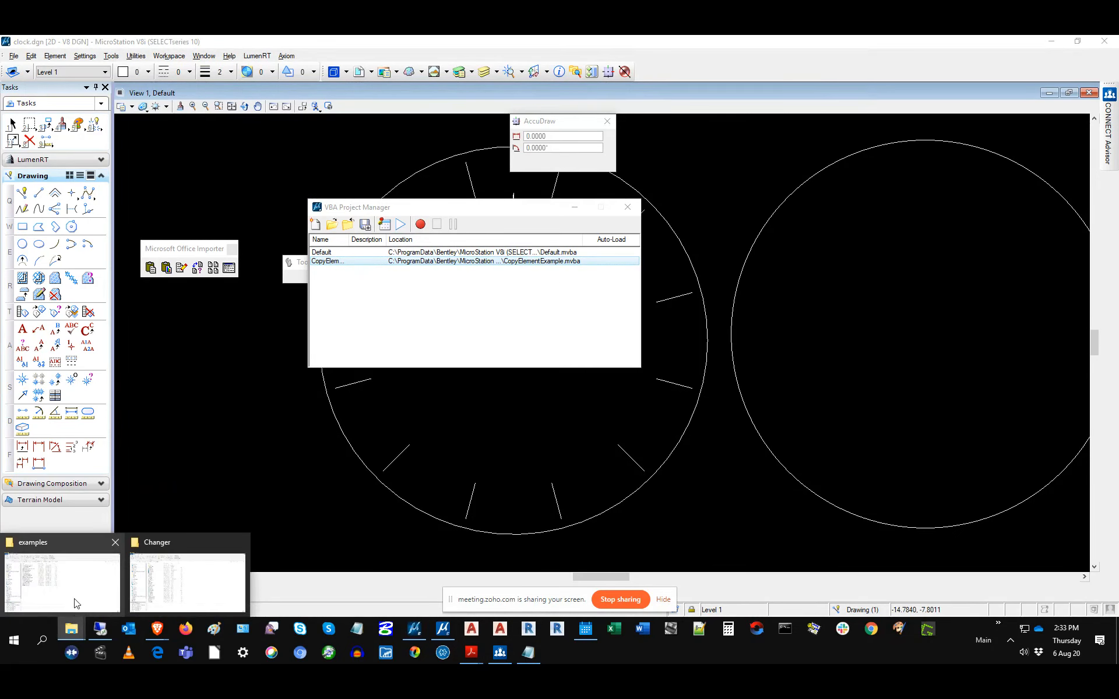
Step: Bring the Explorer window forward and navigate back to the Guru files folder
click(70, 600)
click(12, 126)
click(11, 126)
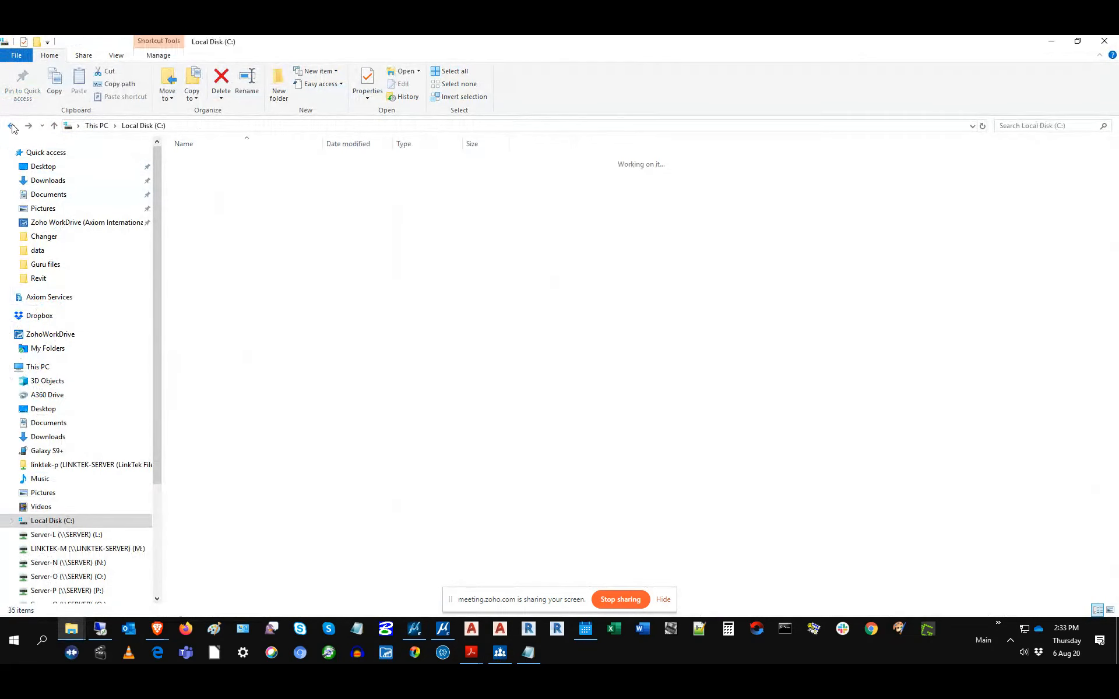
click(28, 126)
scroll(332, 361, down, 1)
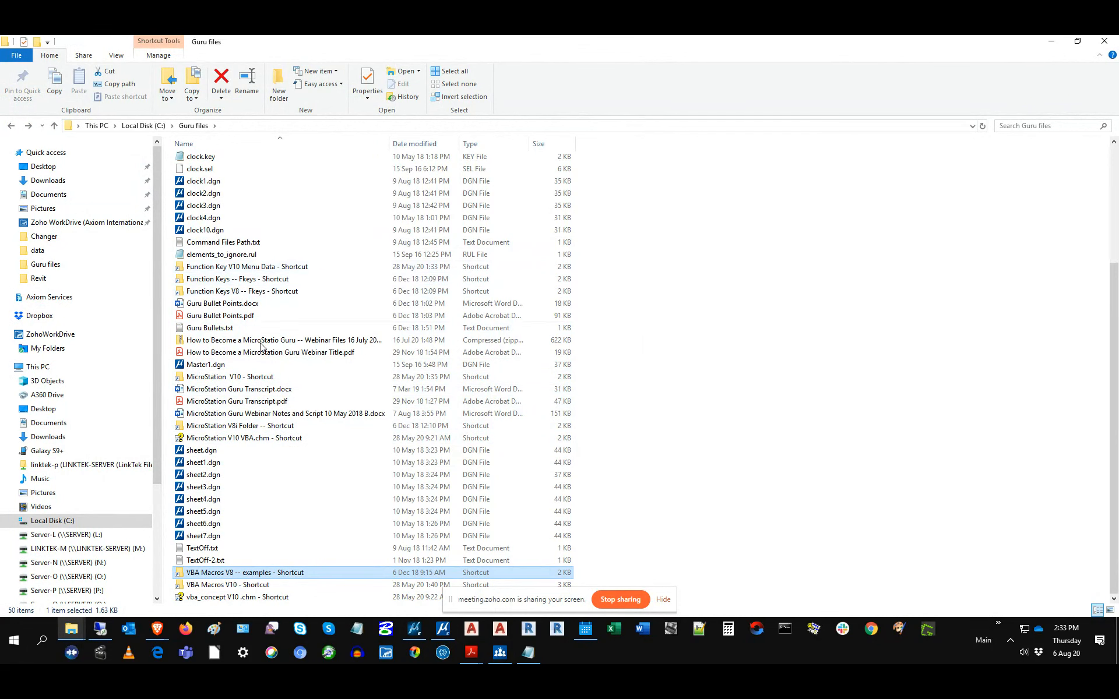
double_click(247, 573)
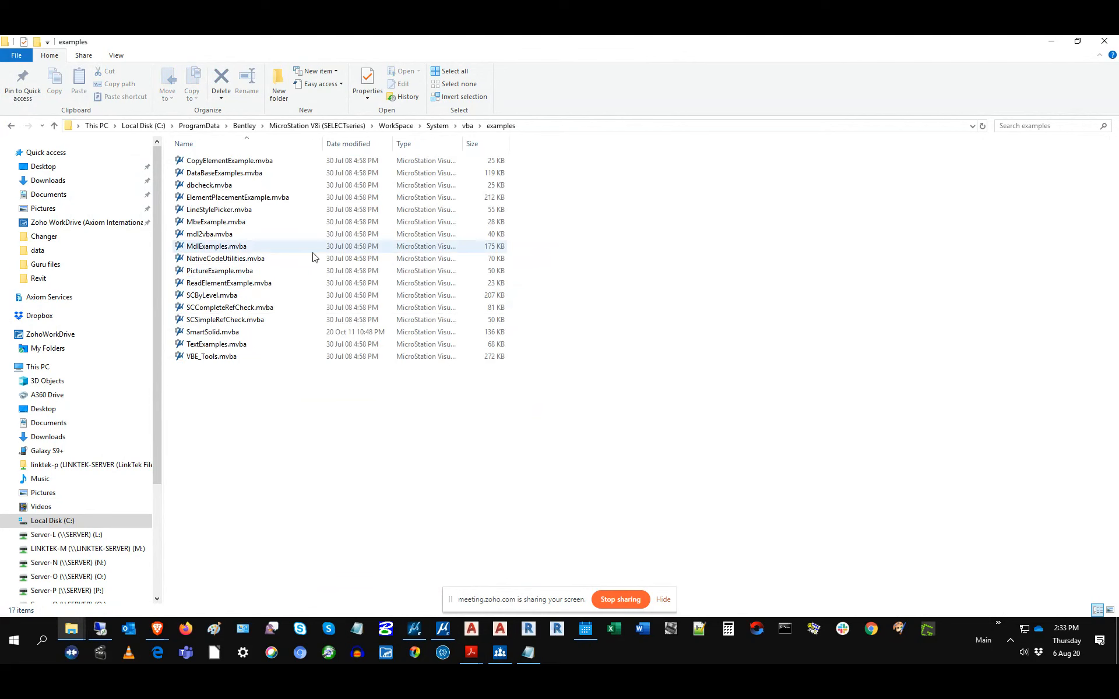
click(11, 126)
Step: Open the MicroStation V8i Folder shortcut and select vba_concept.chm
double_click(242, 450)
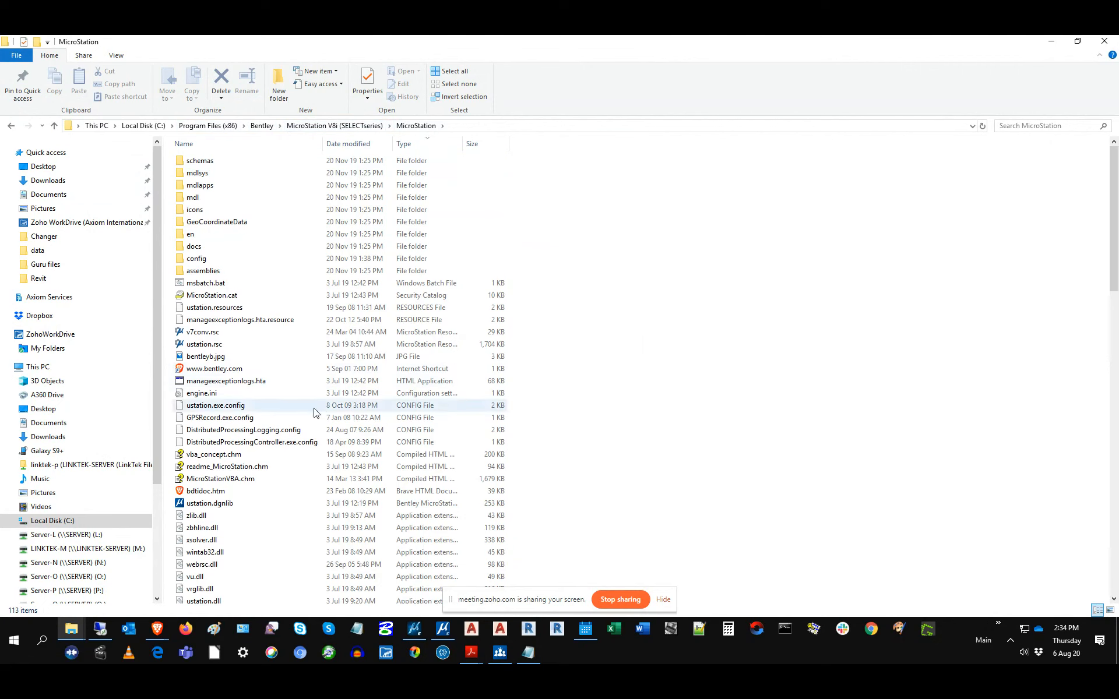
scroll(236, 484, down, 1)
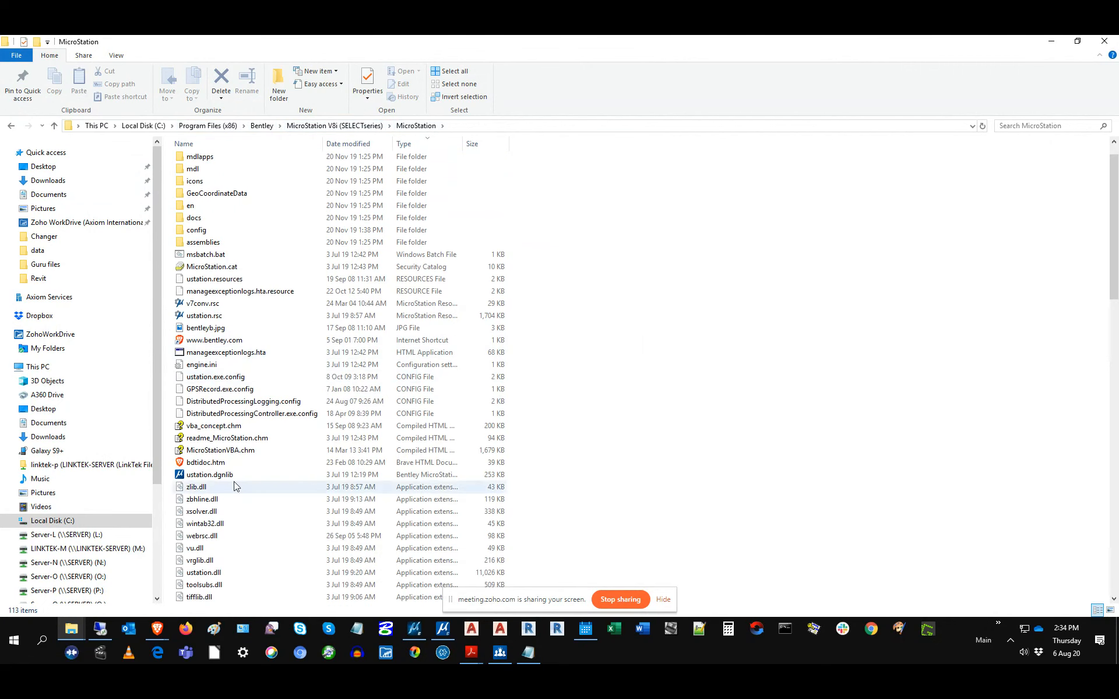
click(197, 431)
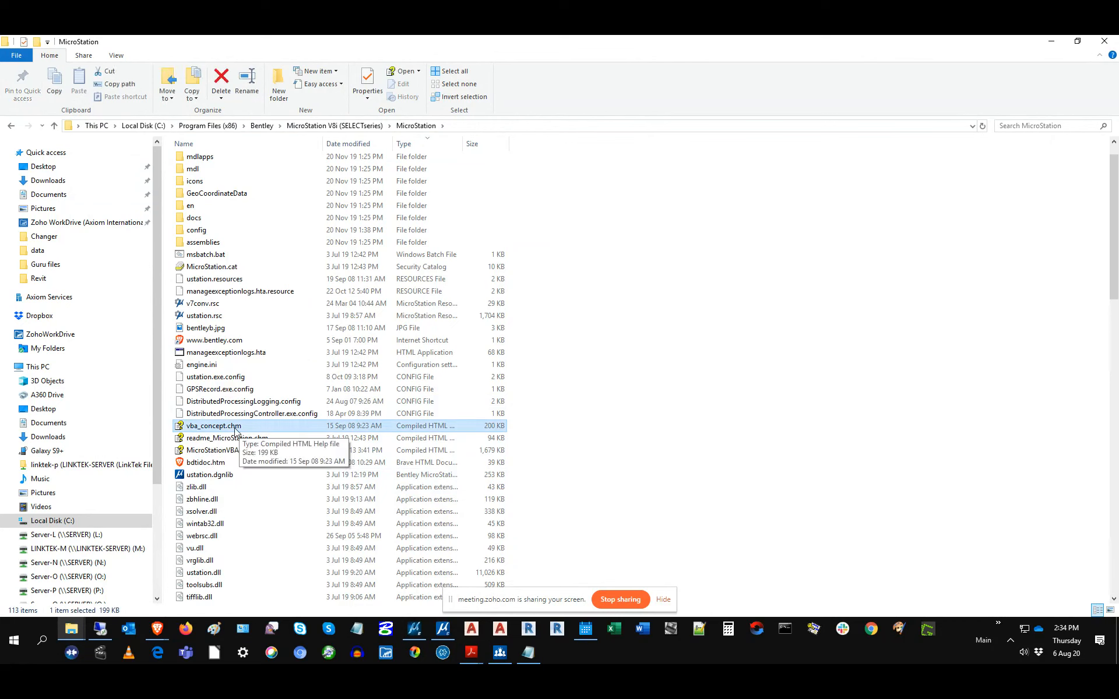
double_click(236, 428)
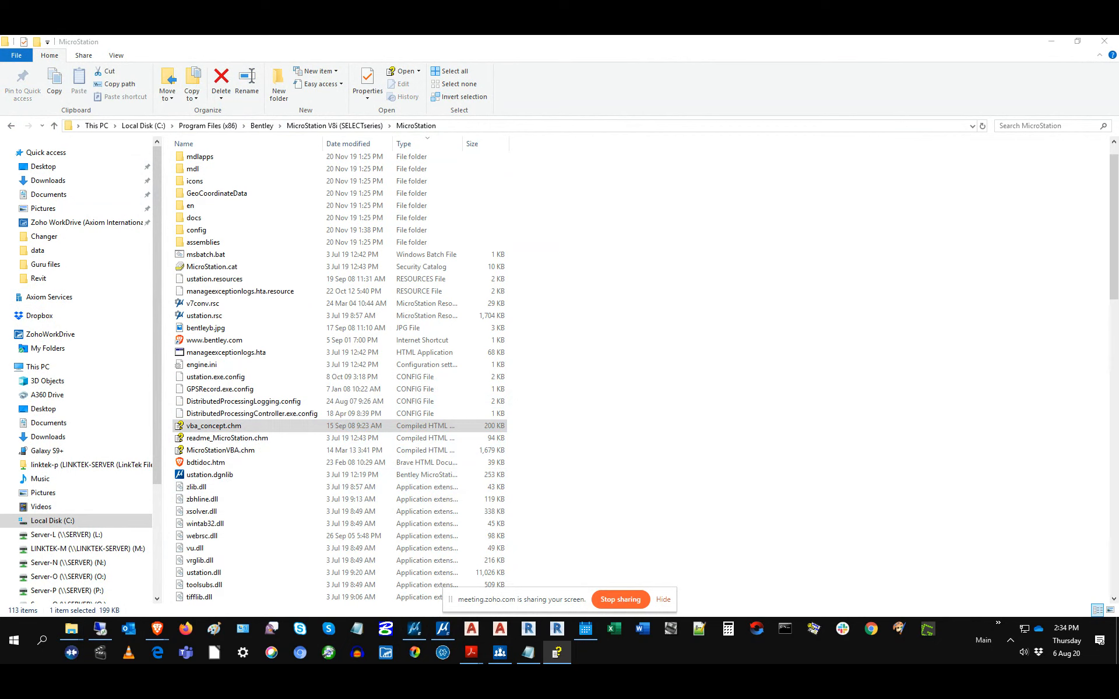
drag(499, 263, 473, 121)
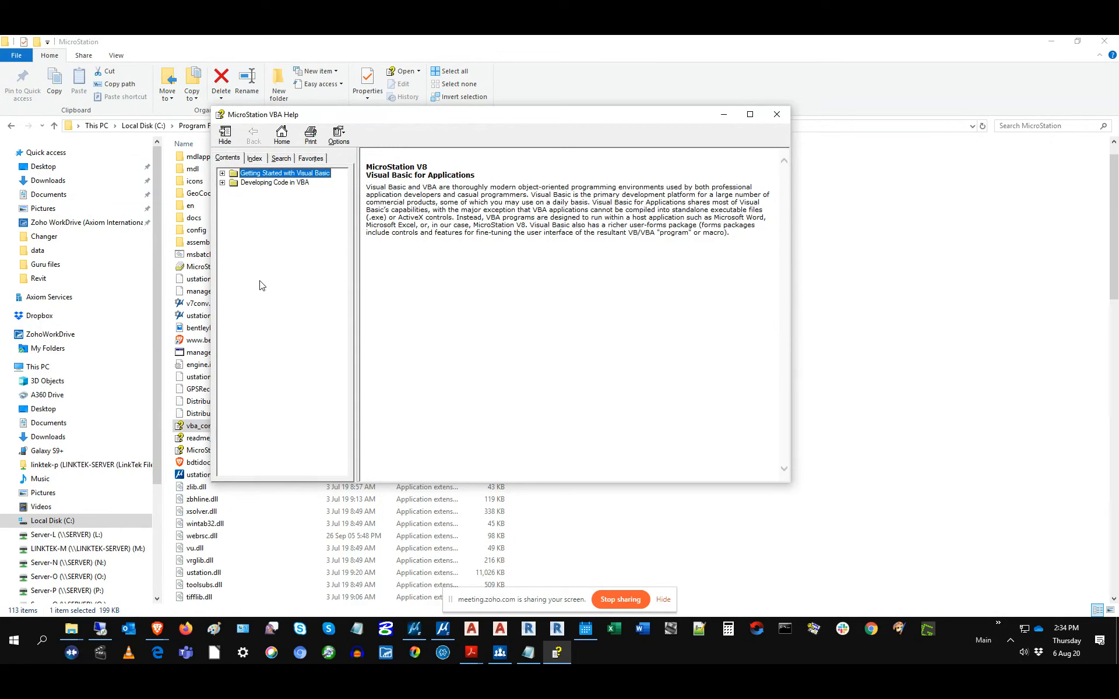
click(223, 173)
click(233, 192)
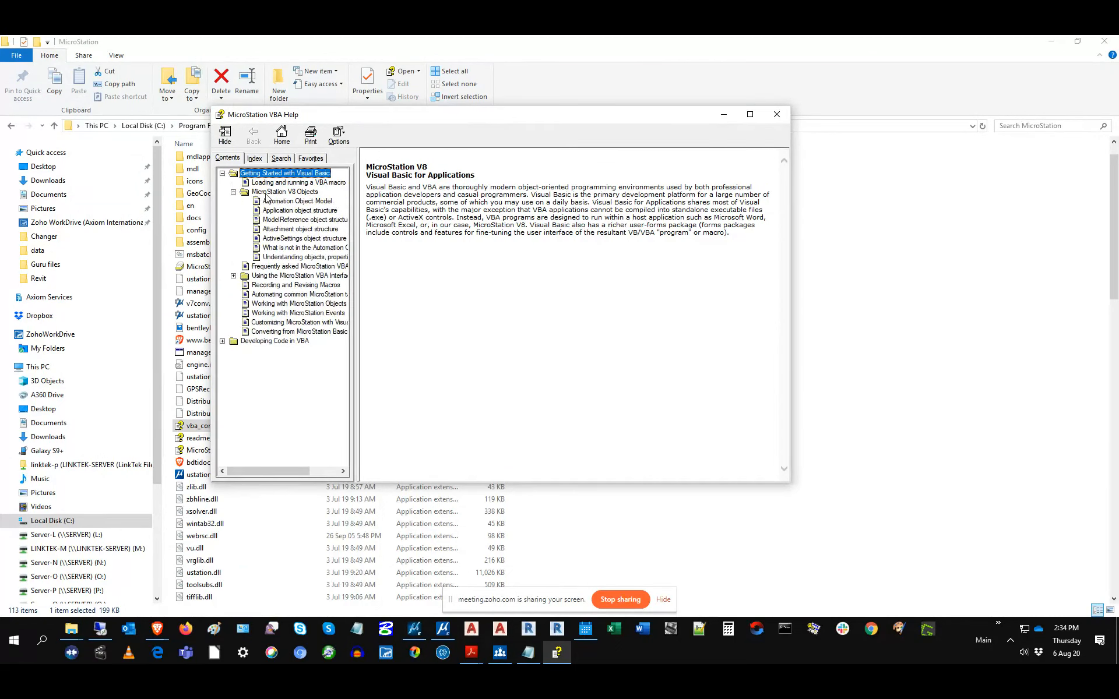
click(286, 202)
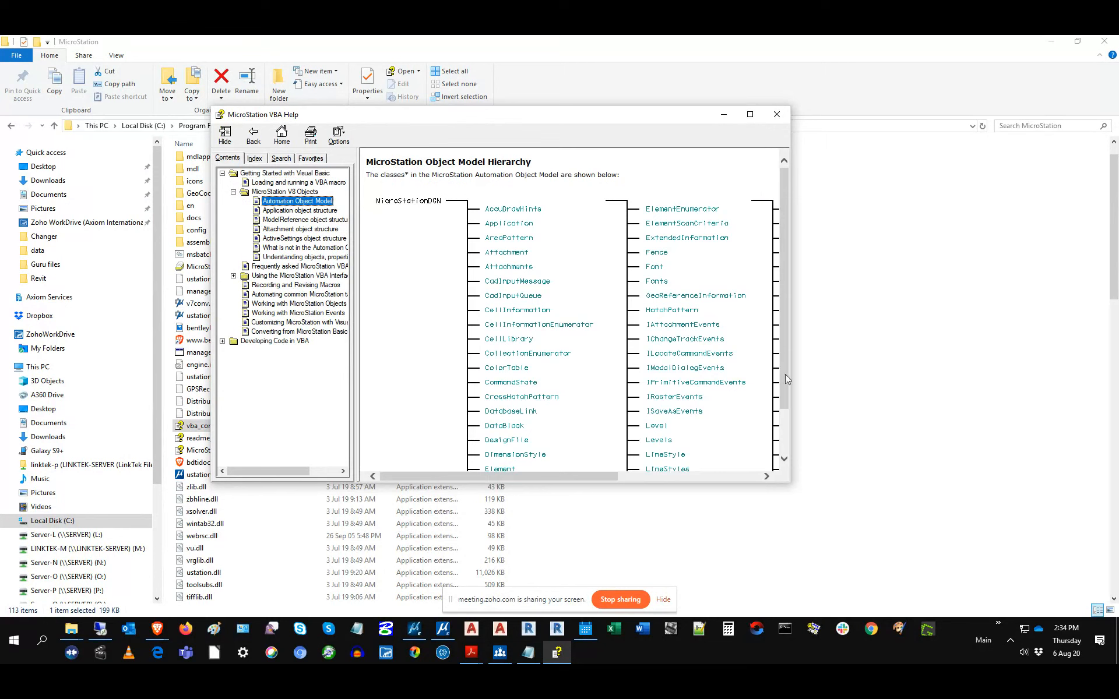
click(784, 430)
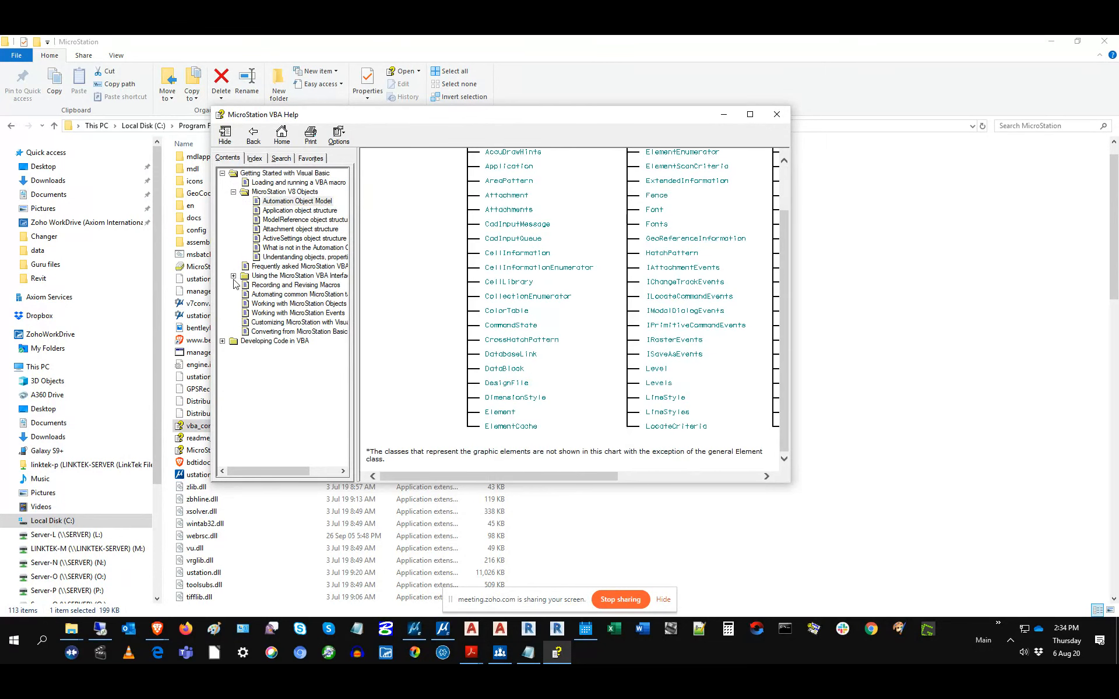
click(233, 275)
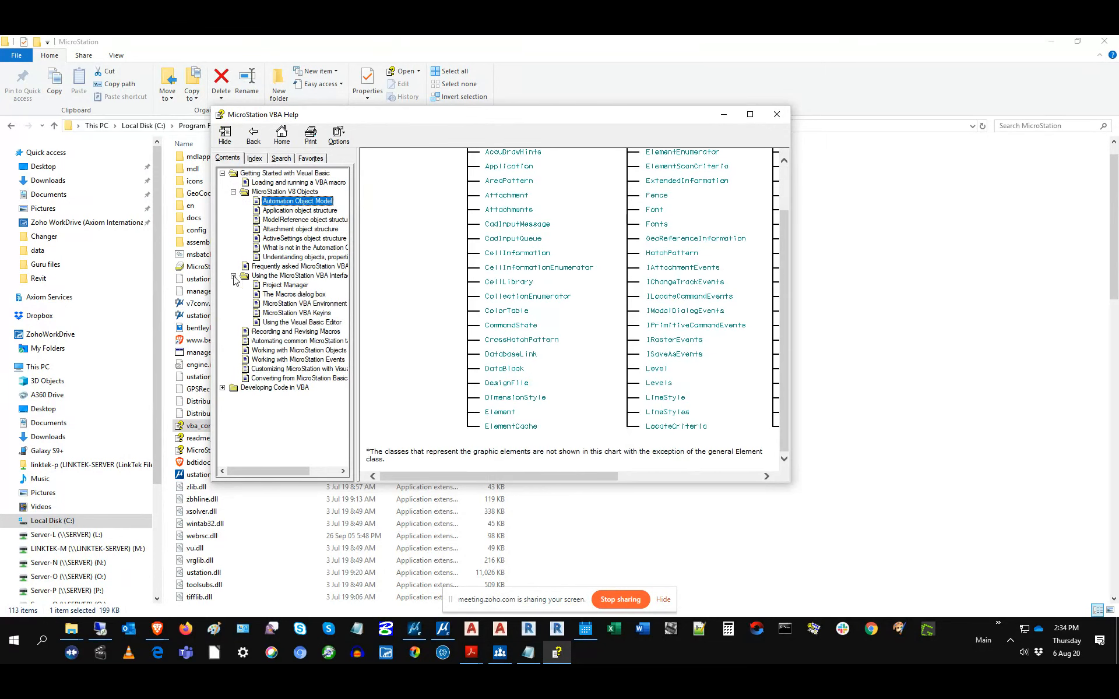
click(222, 388)
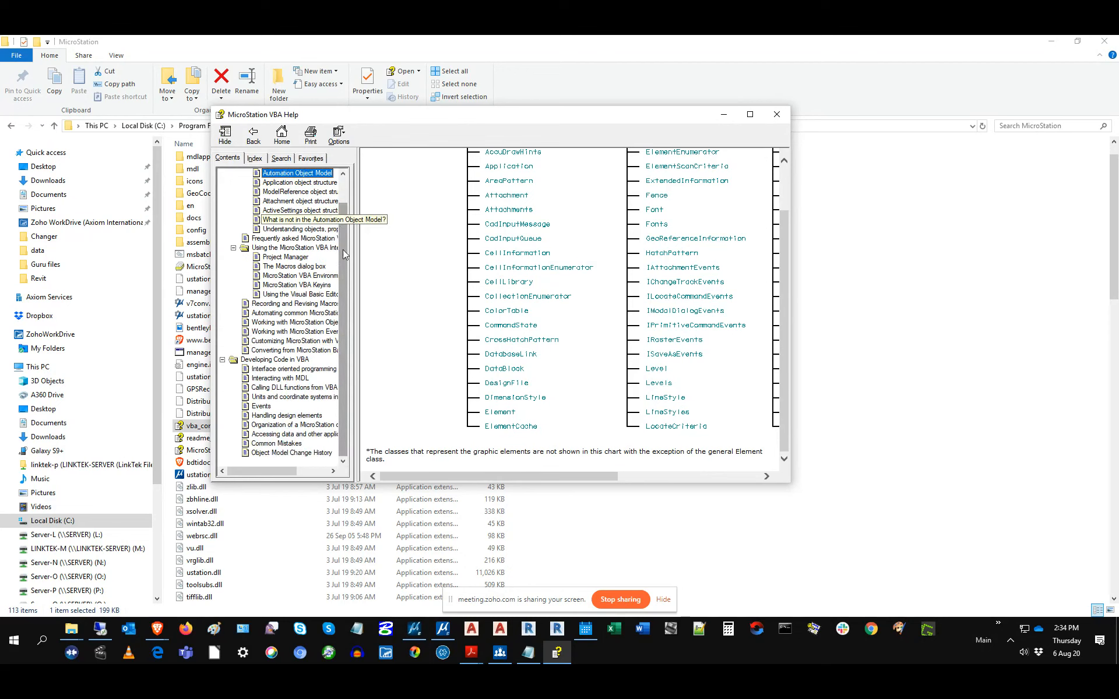
click(295, 371)
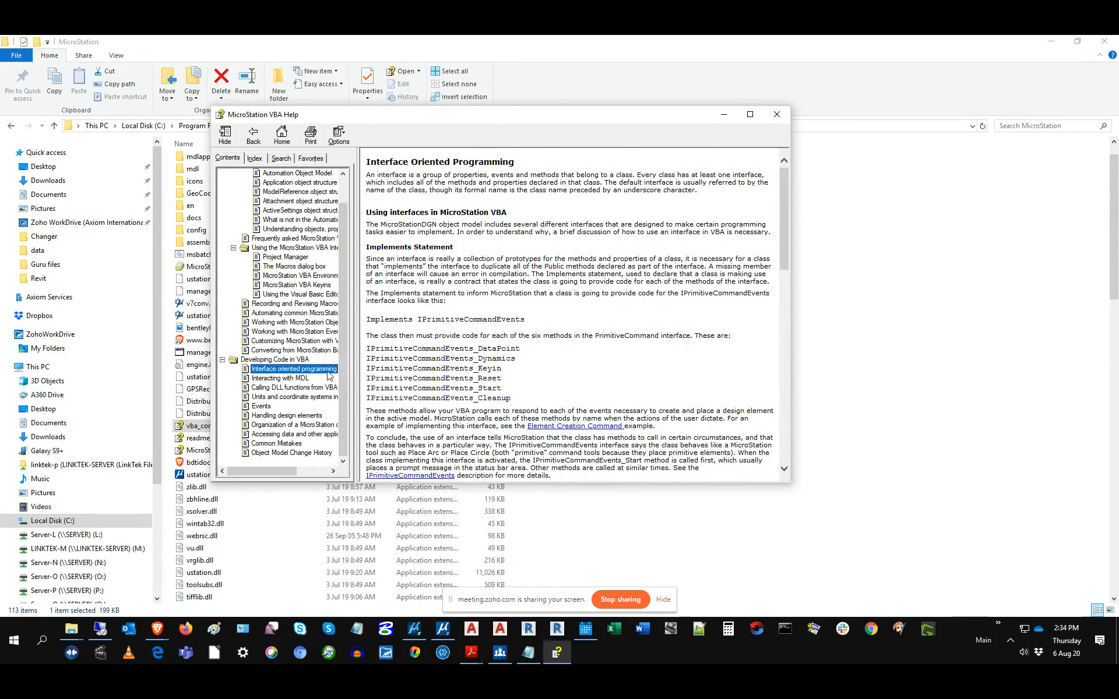
click(300, 379)
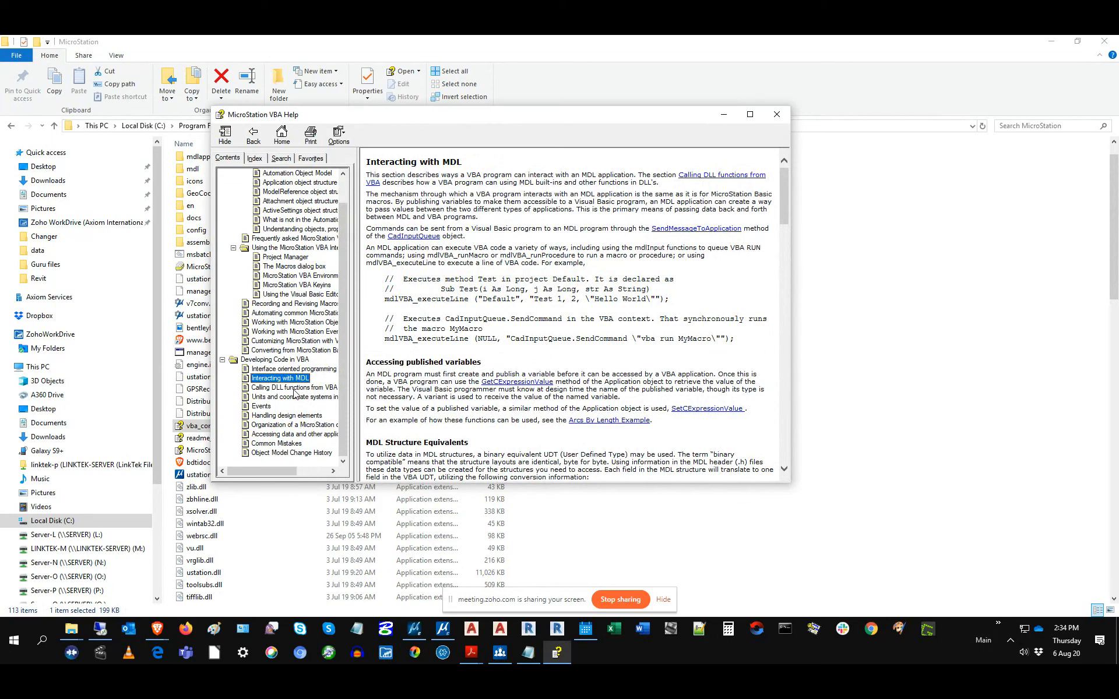
scroll(311, 251, up, 1)
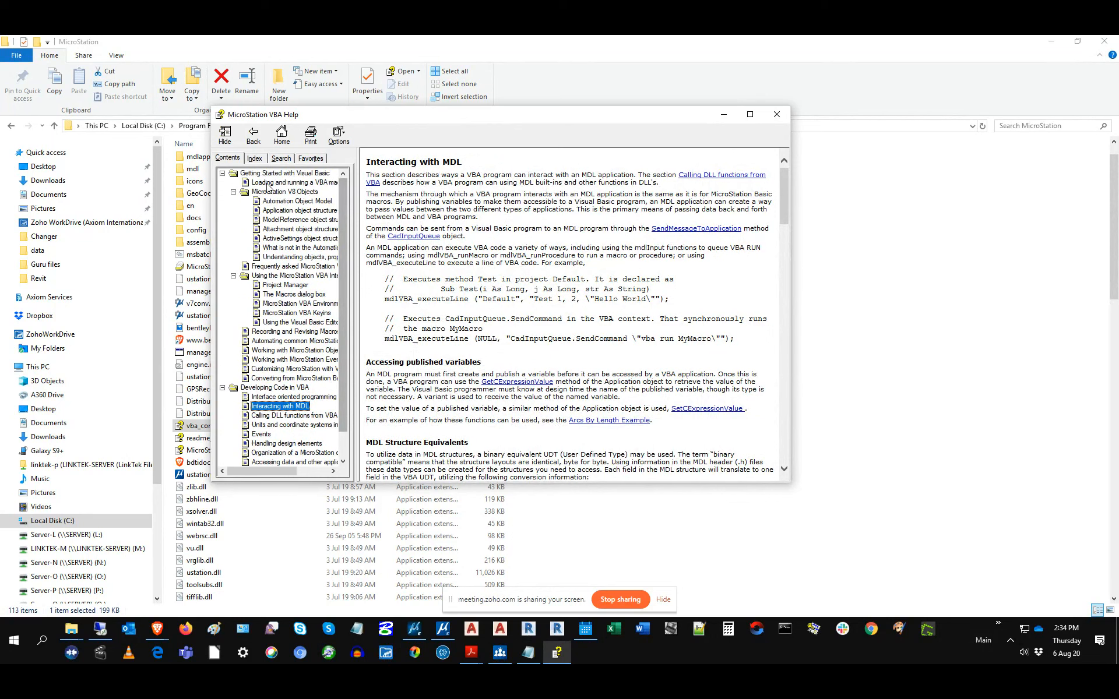
click(776, 114)
Step: Open MicroStationVBA.chm and expand Overview > Enums in its Contents tab
double_click(213, 450)
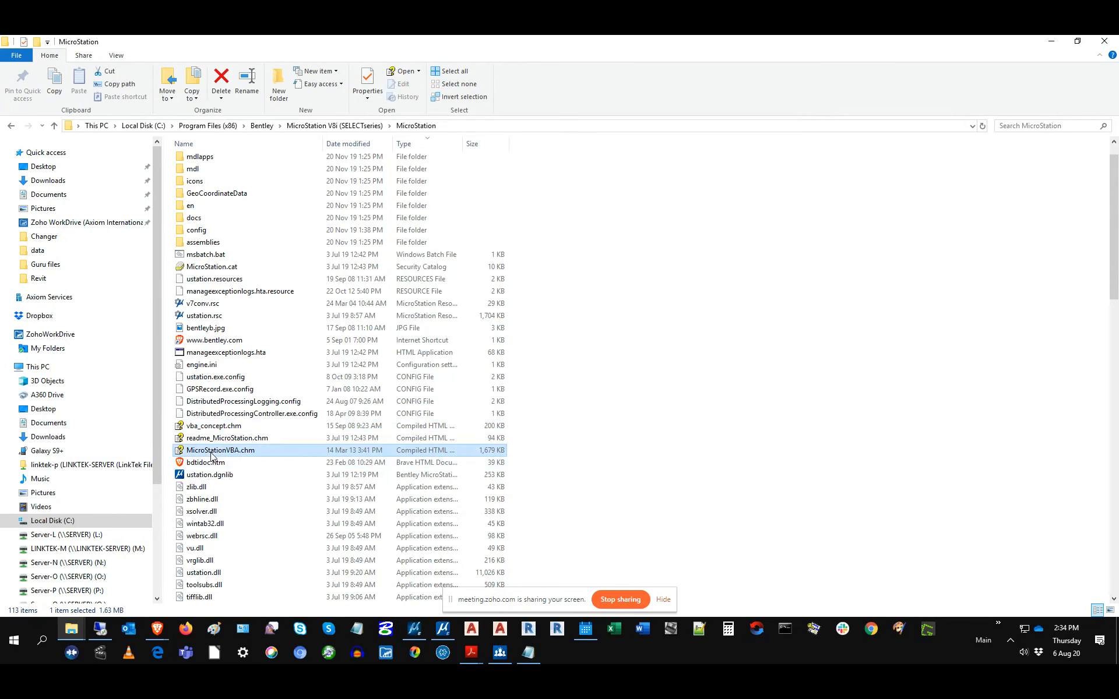
click(250, 320)
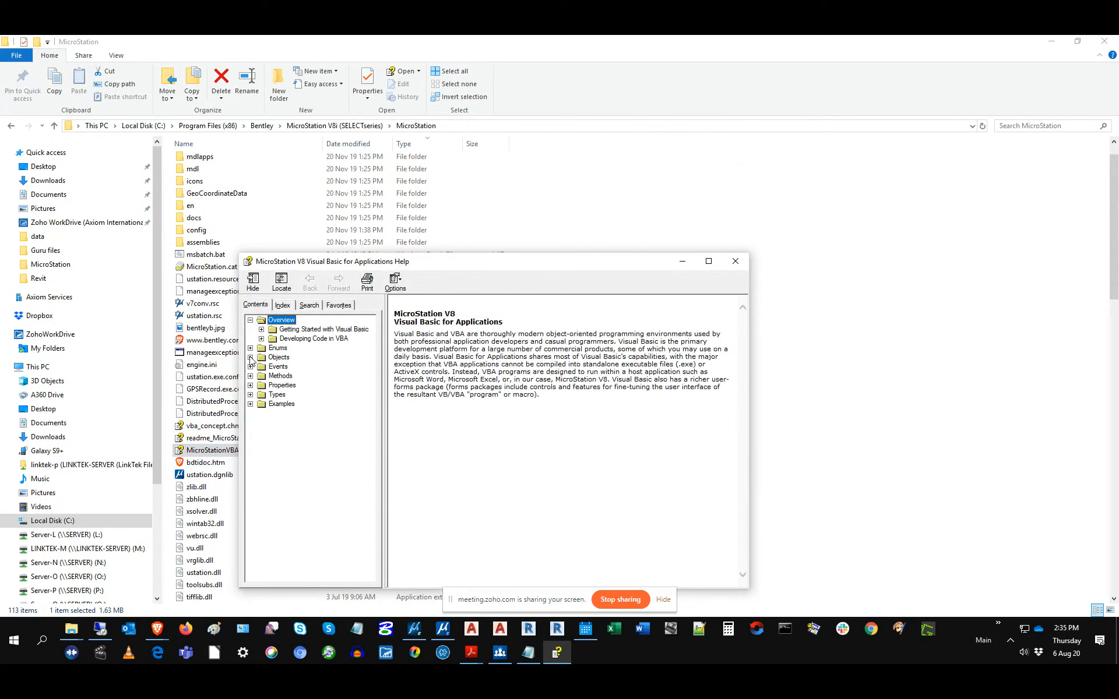
click(250, 348)
drag(371, 338, 371, 544)
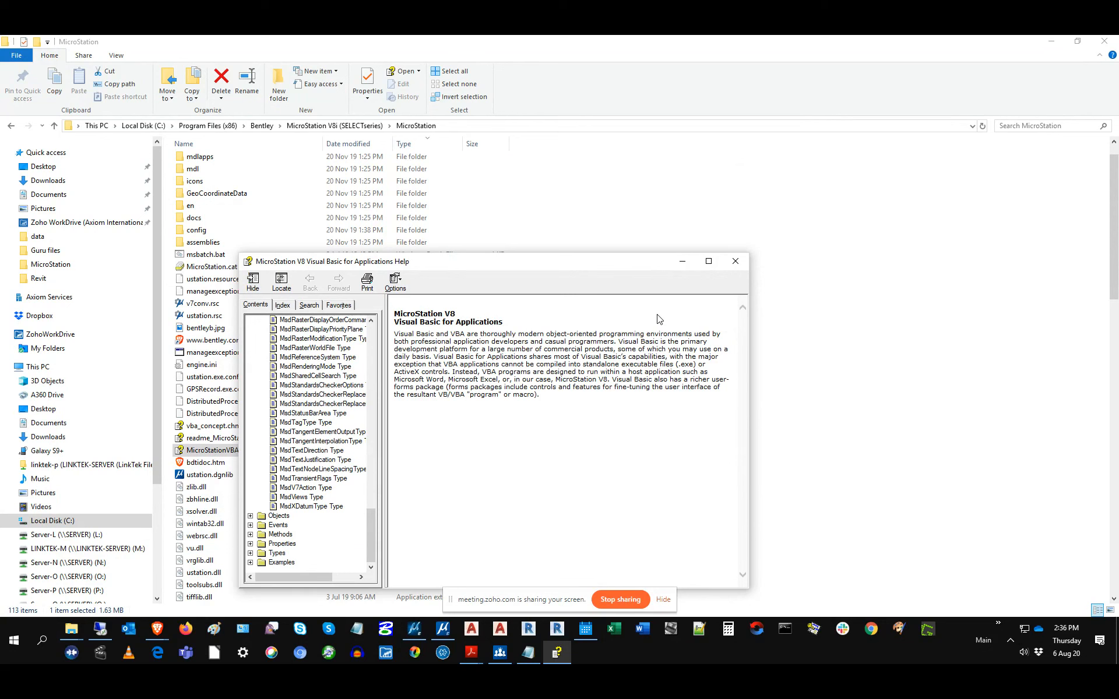
Step: Move the MicroStation VBA Help window higher on screen and close it
drag(499, 264, 505, 180)
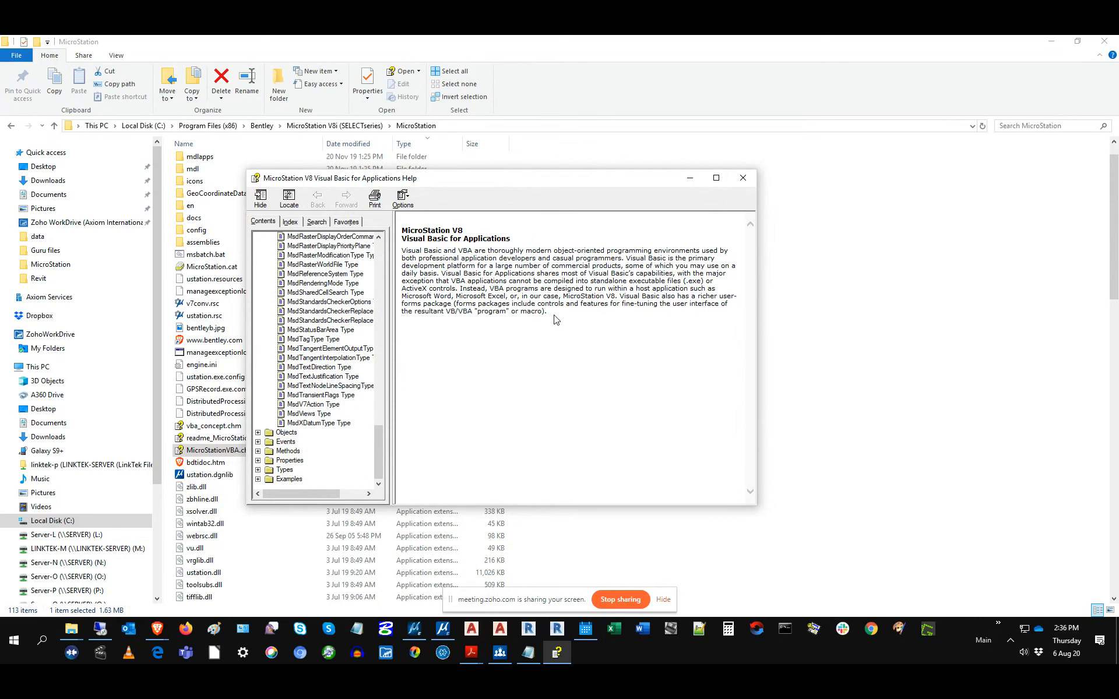
click(740, 179)
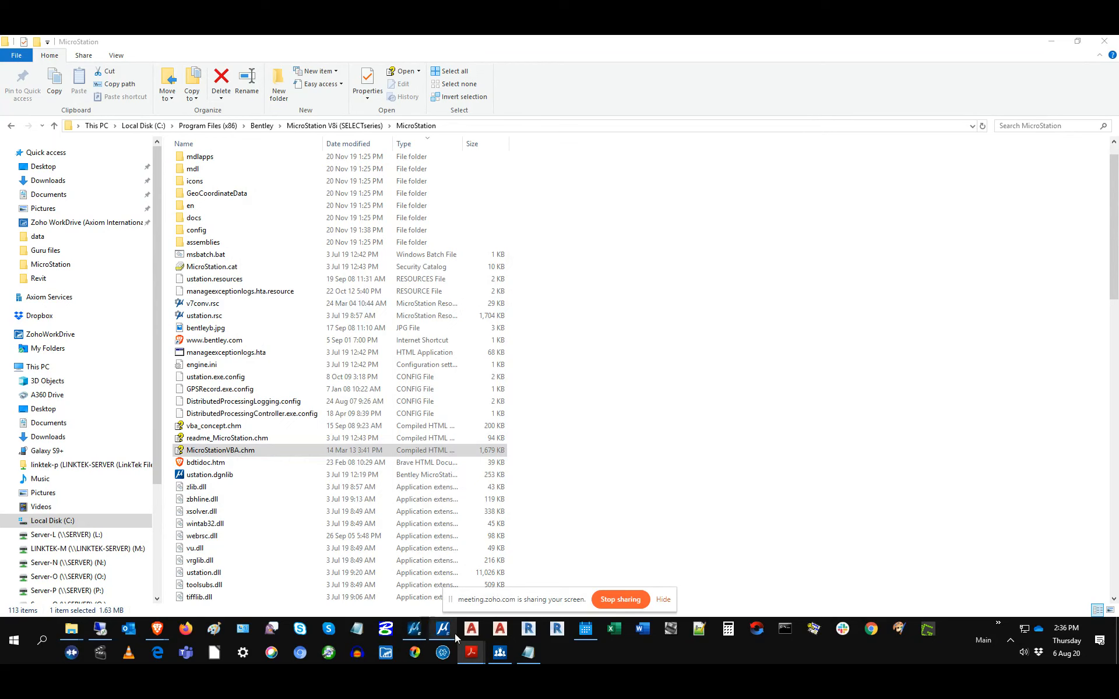
Step: Switch to MicroStation CONNECT Edition and leave backstage to show clock.dgn
mouse_move(423, 631)
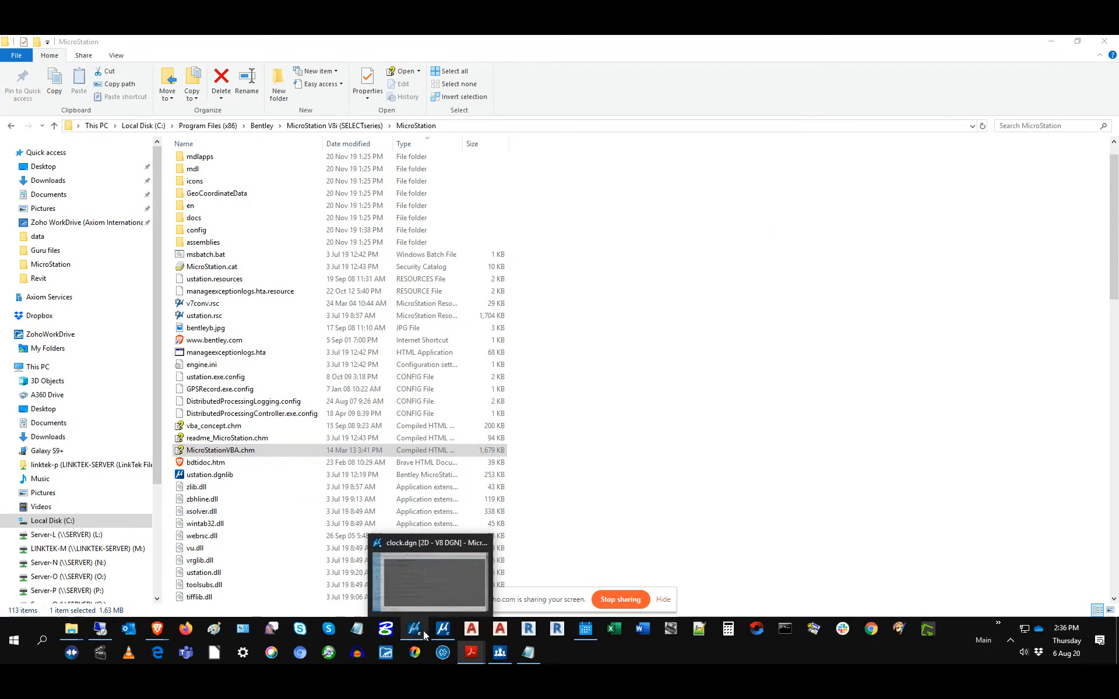
click(441, 632)
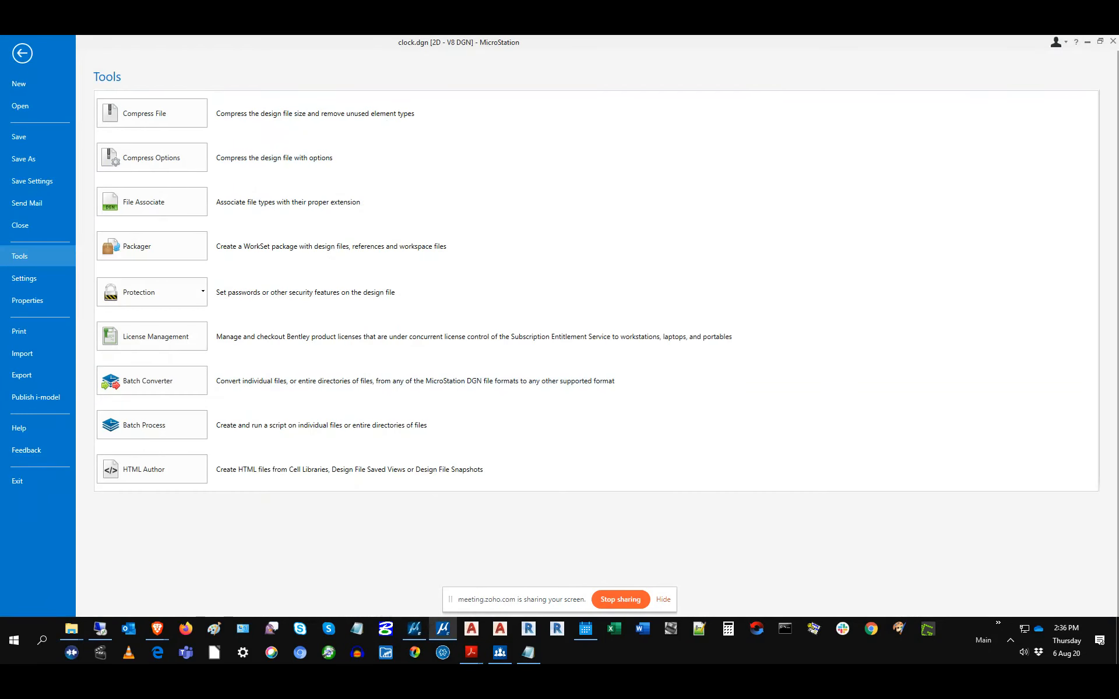
click(23, 54)
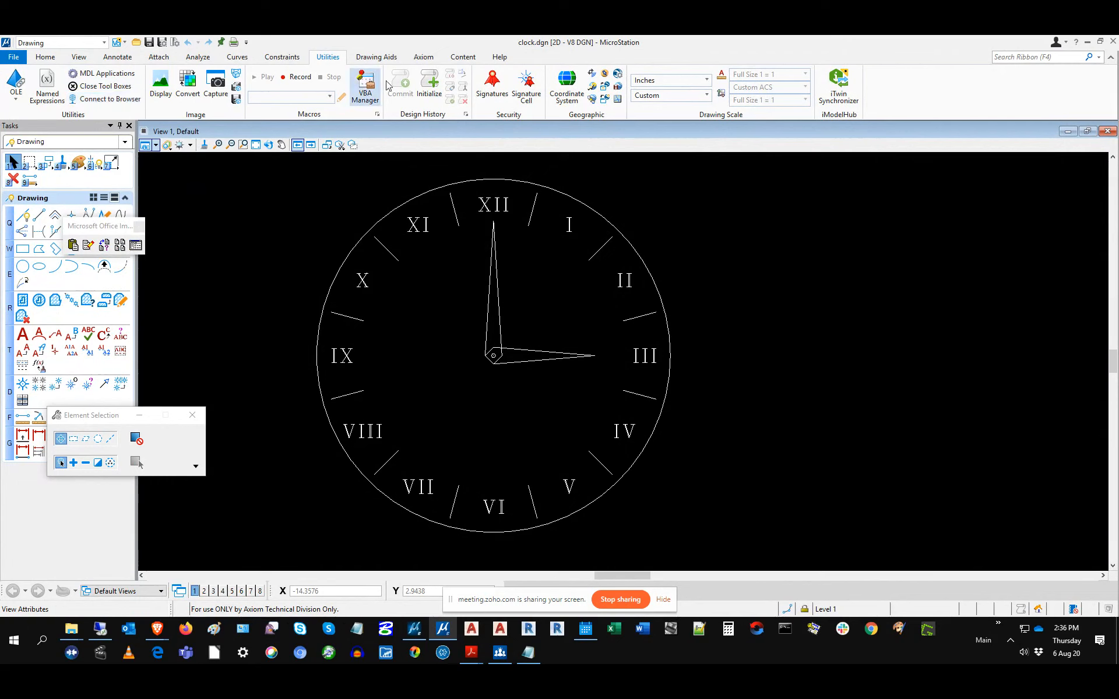
Step: Open the VBA Projects list, cancel loading a project file, and close the empty list
click(366, 93)
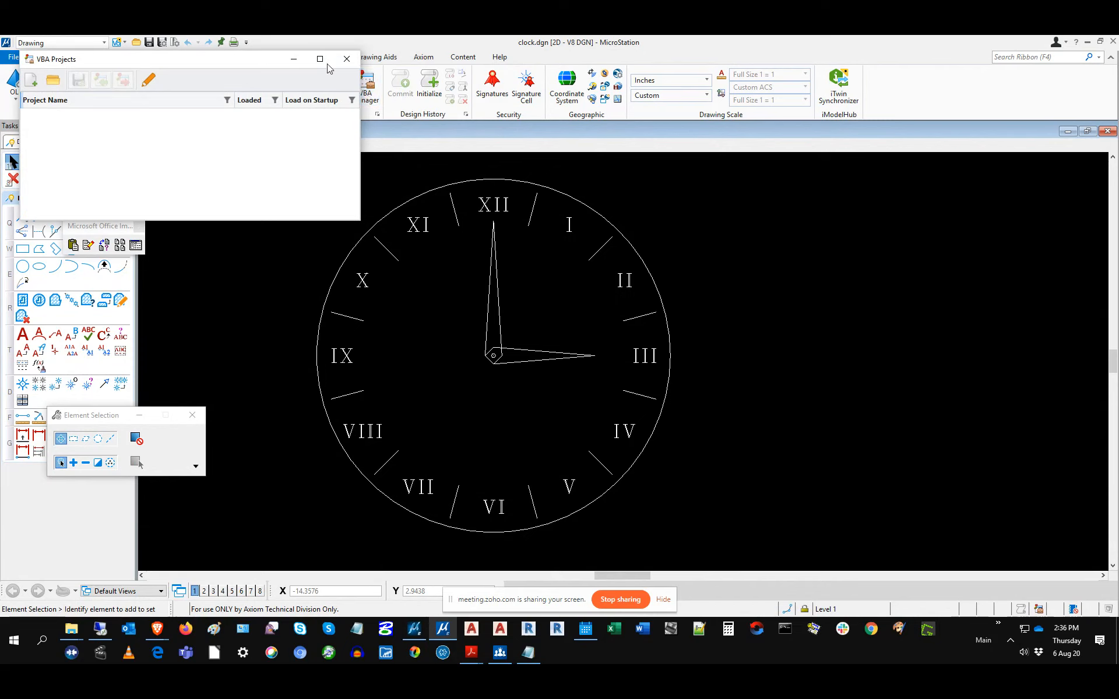
click(53, 80)
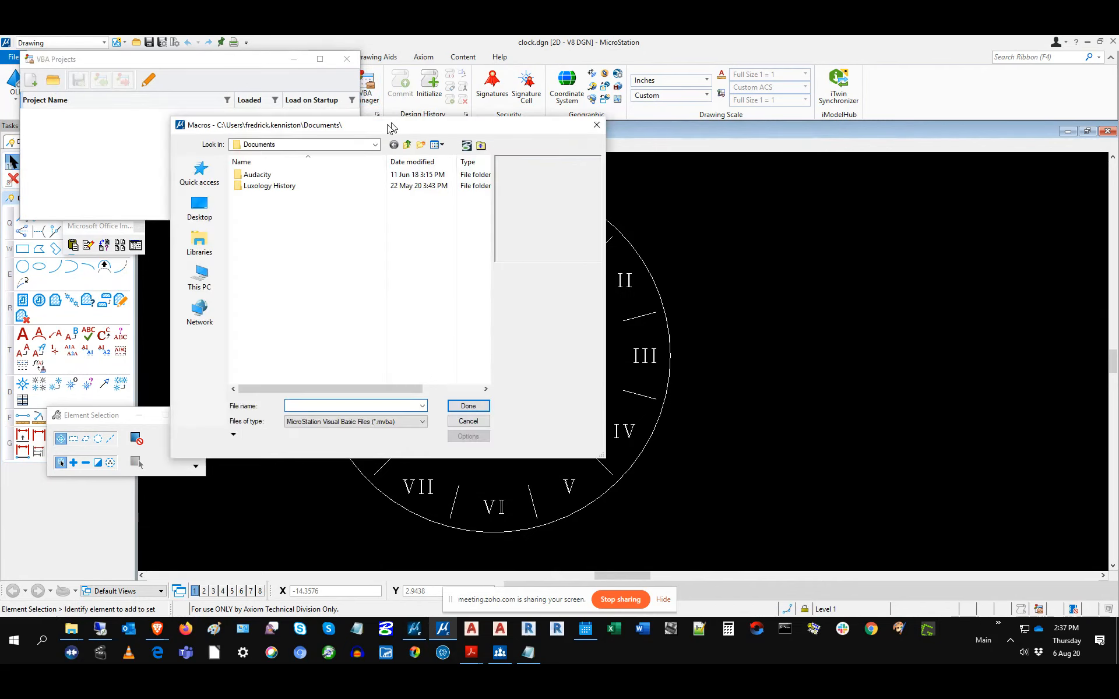
click(444, 441)
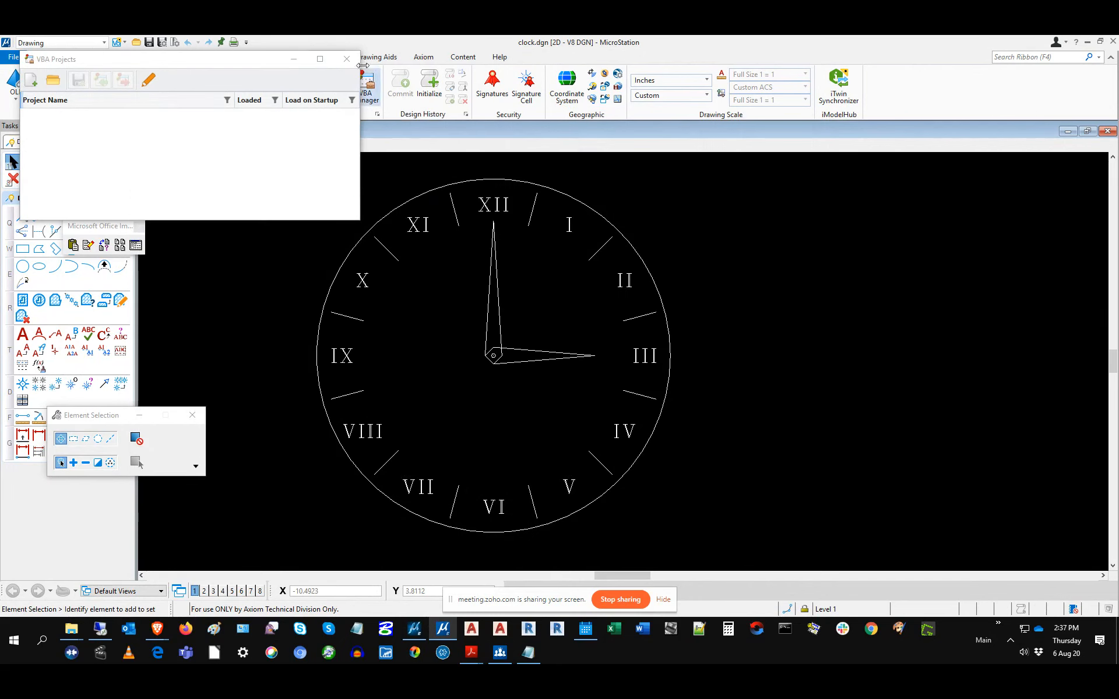
click(345, 61)
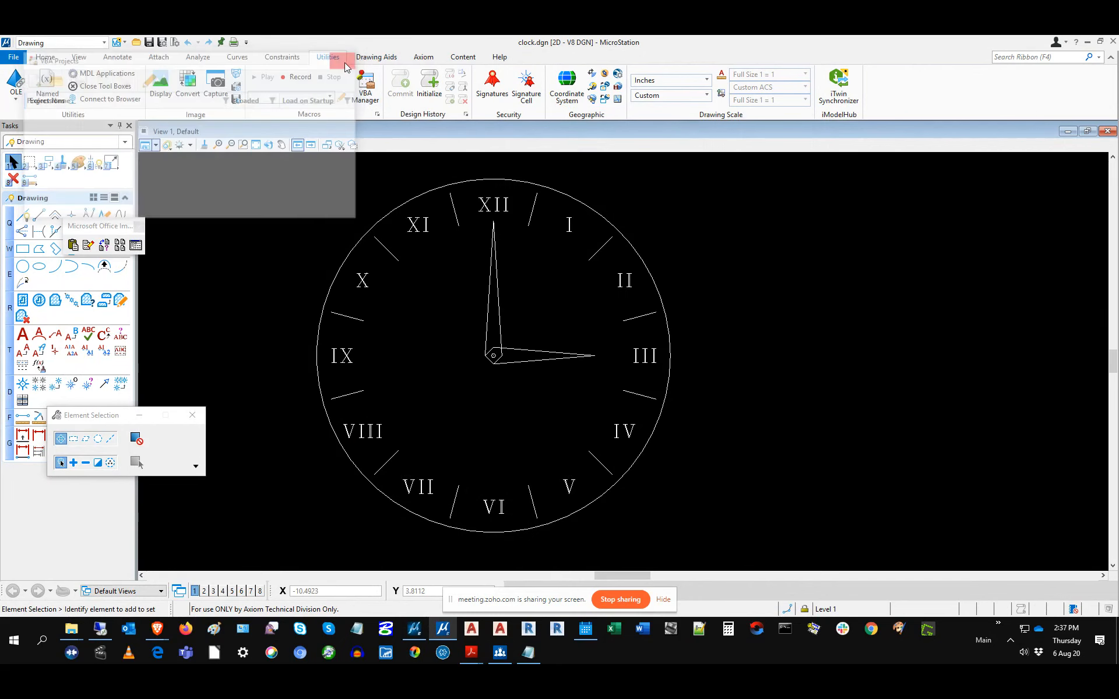
click(18, 58)
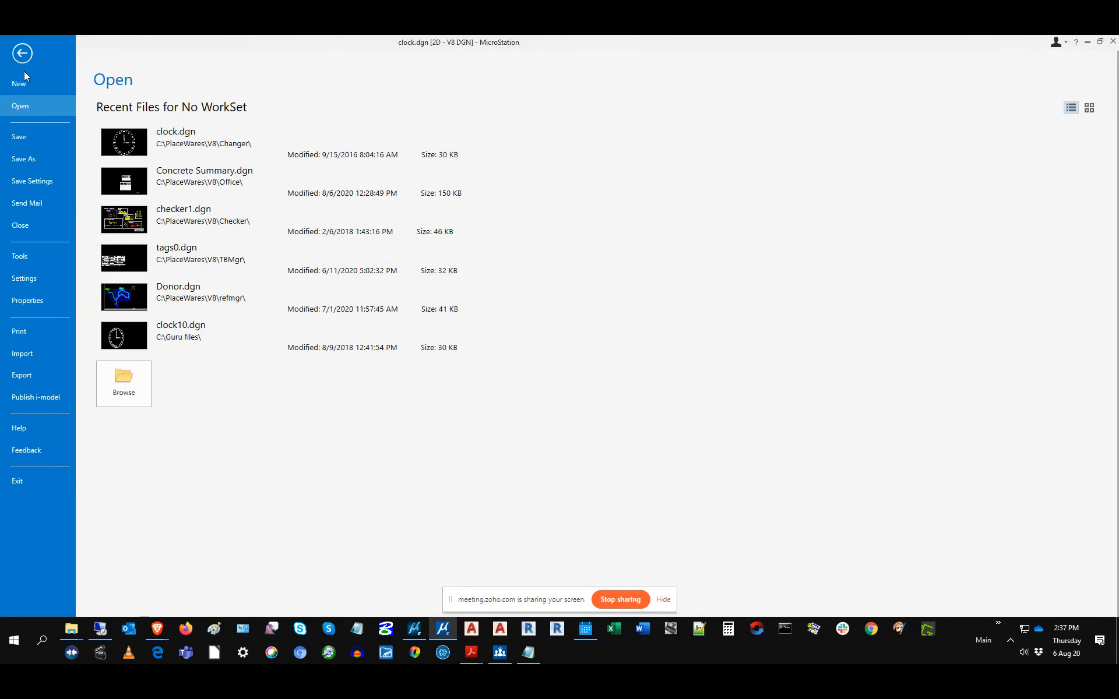
click(21, 256)
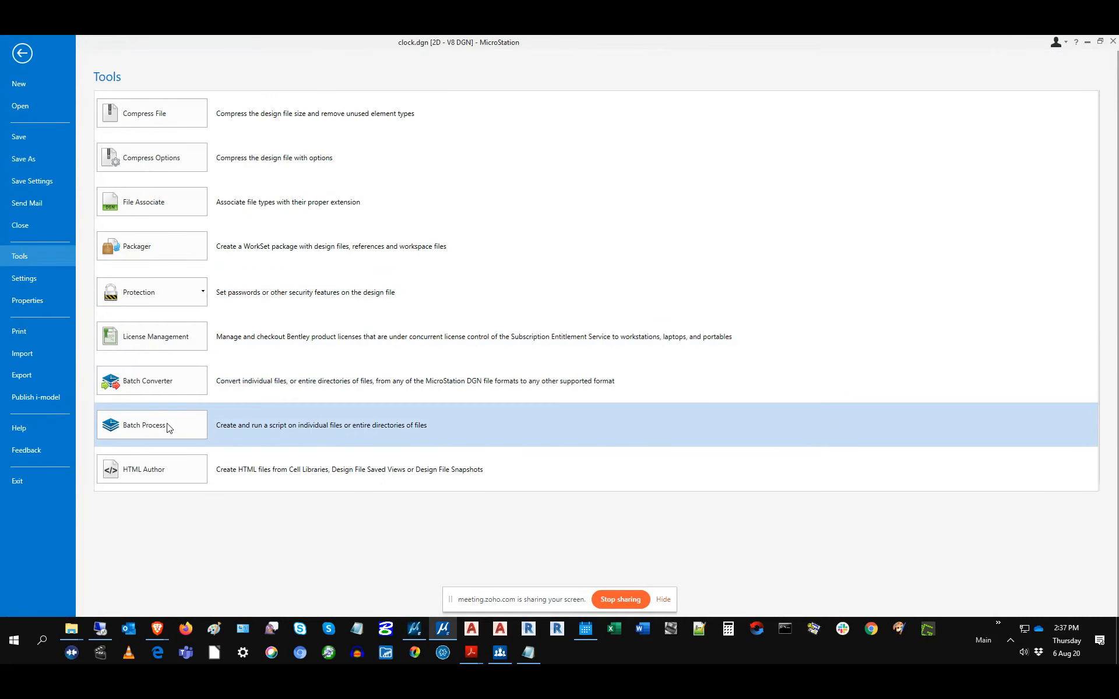
click(160, 431)
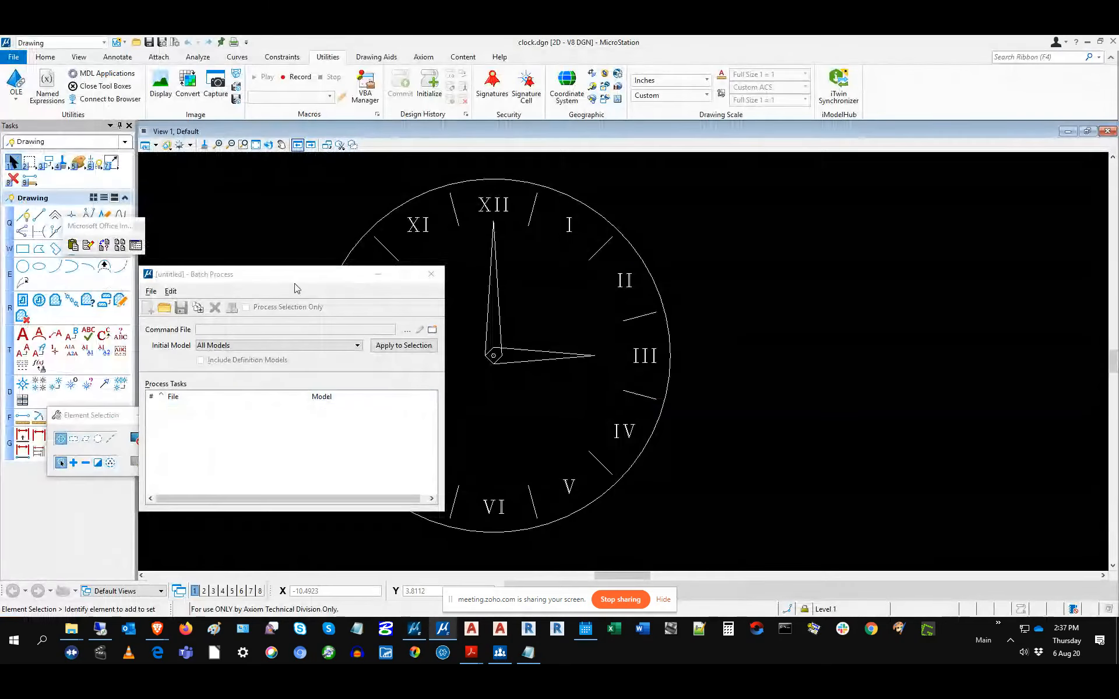
drag(294, 278, 319, 170)
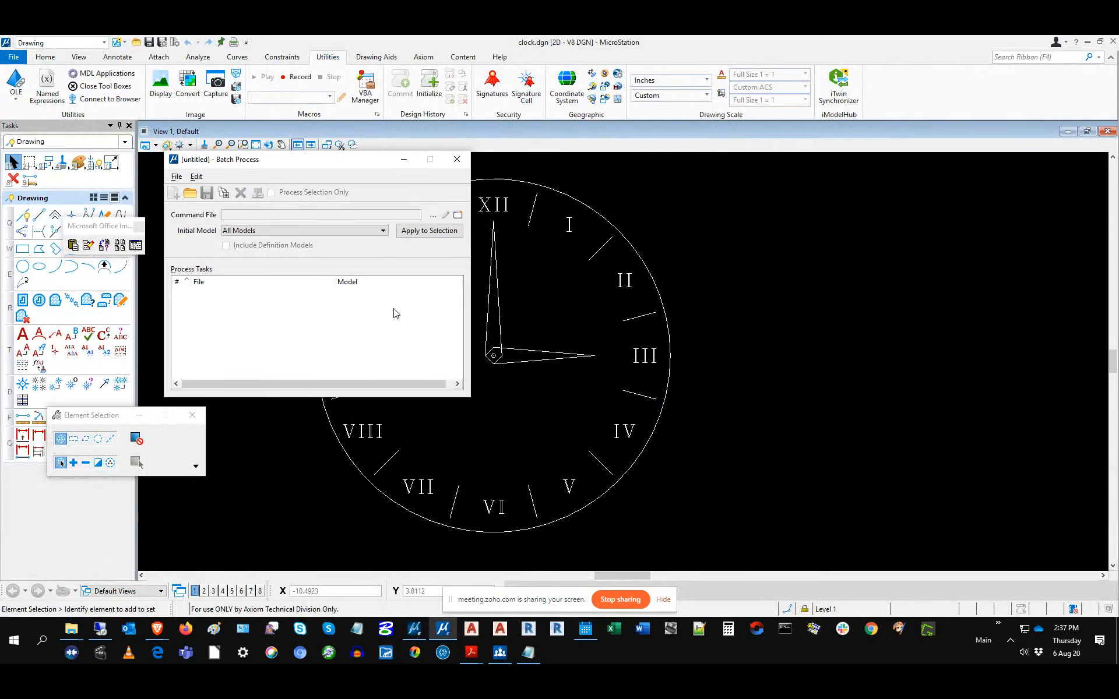
click(465, 161)
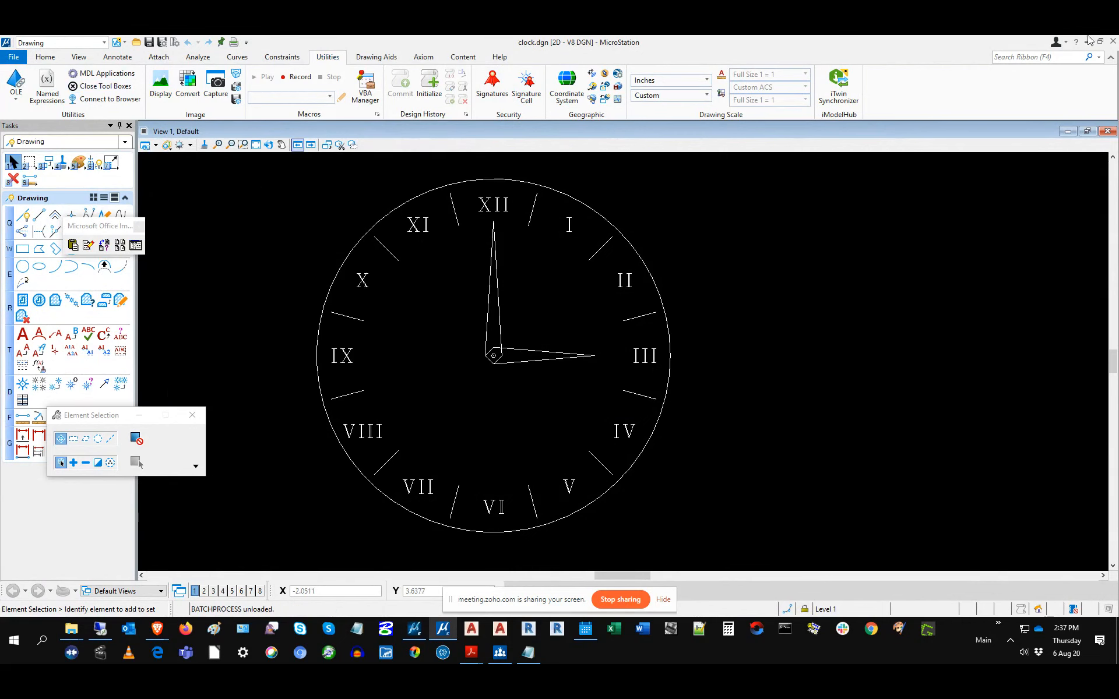
click(413, 630)
Step: Close V8i's leftover dialog, review clock.dgn's Save As file types, and cancel keeping V8 DGN
click(634, 202)
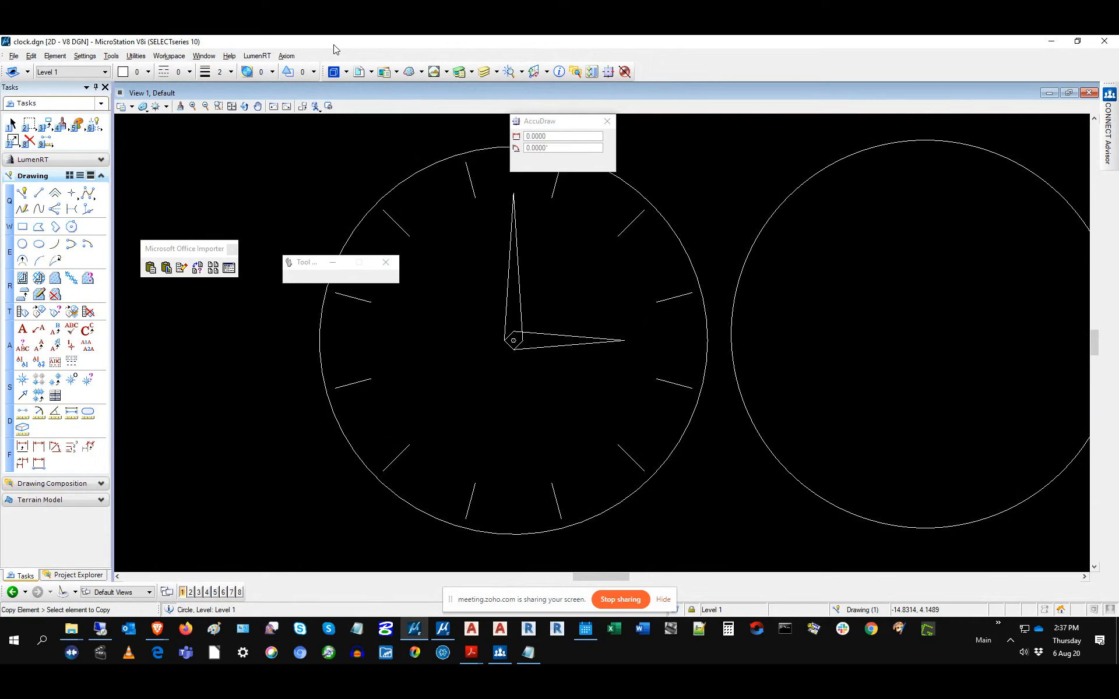
click(13, 56)
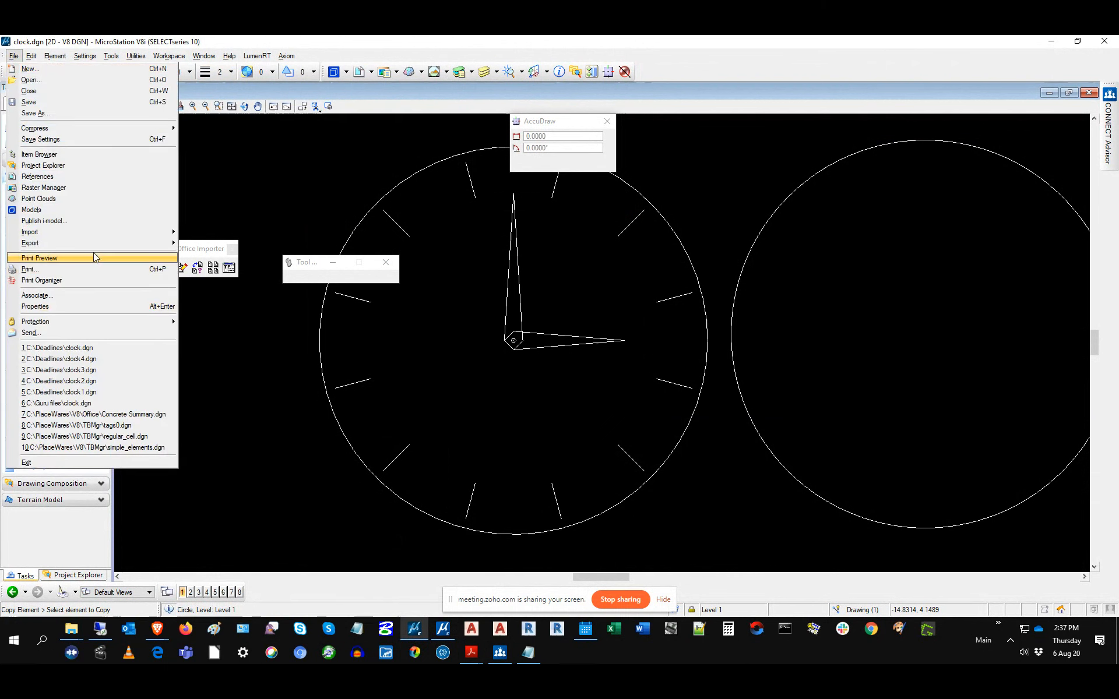
mouse_move(96, 245)
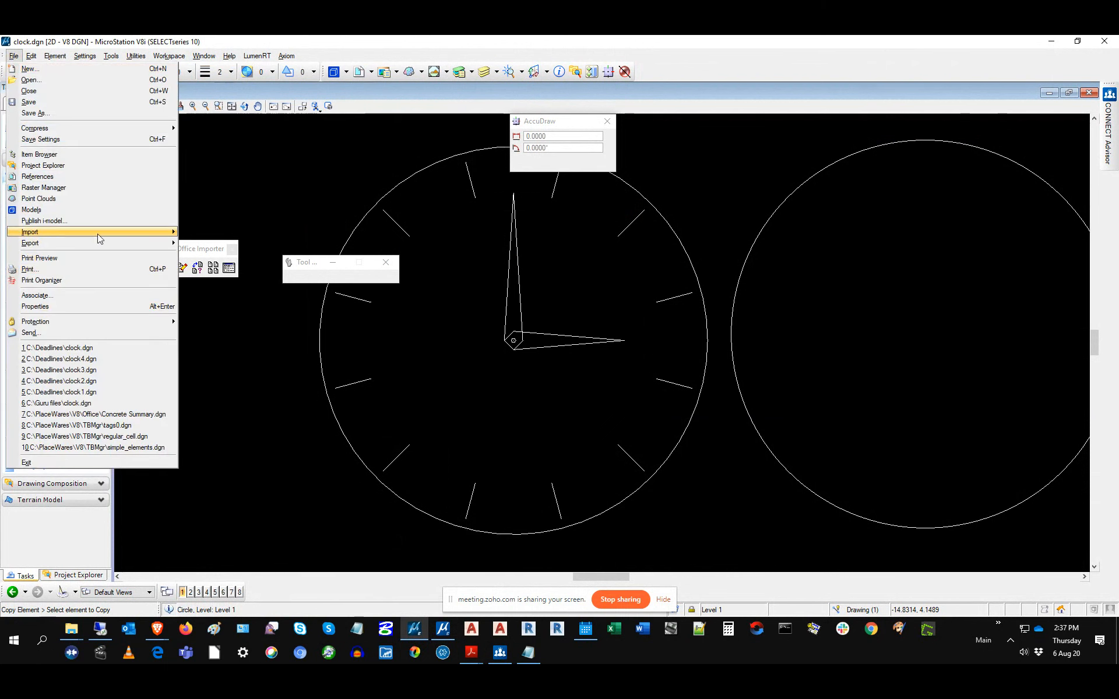
click(35, 113)
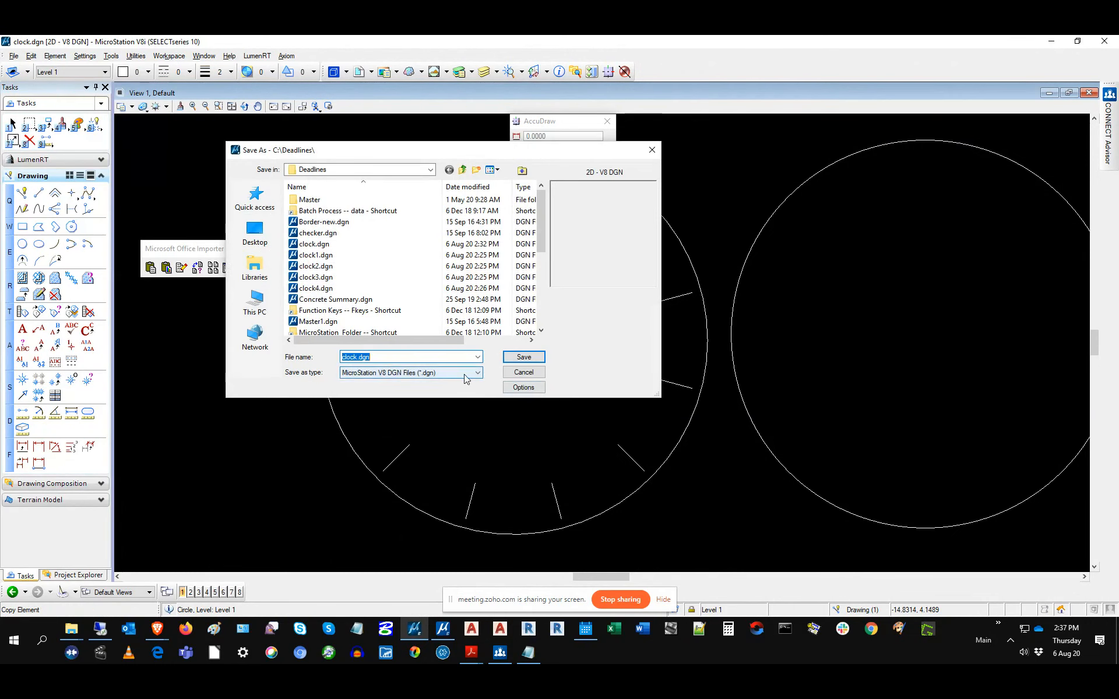
click(459, 375)
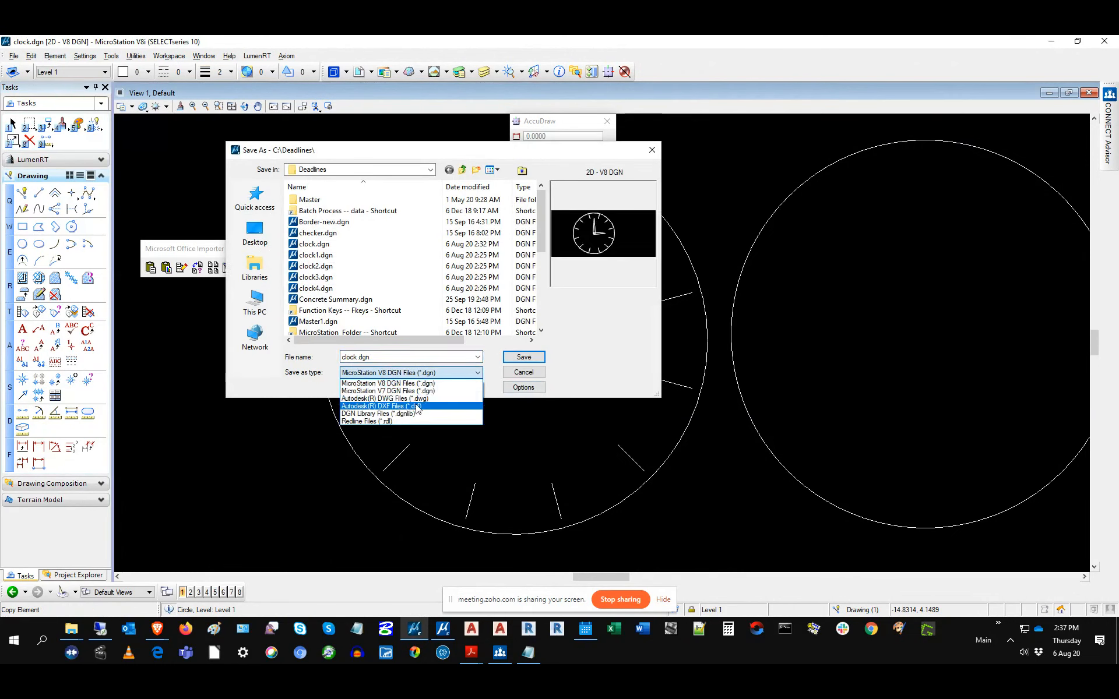
click(599, 385)
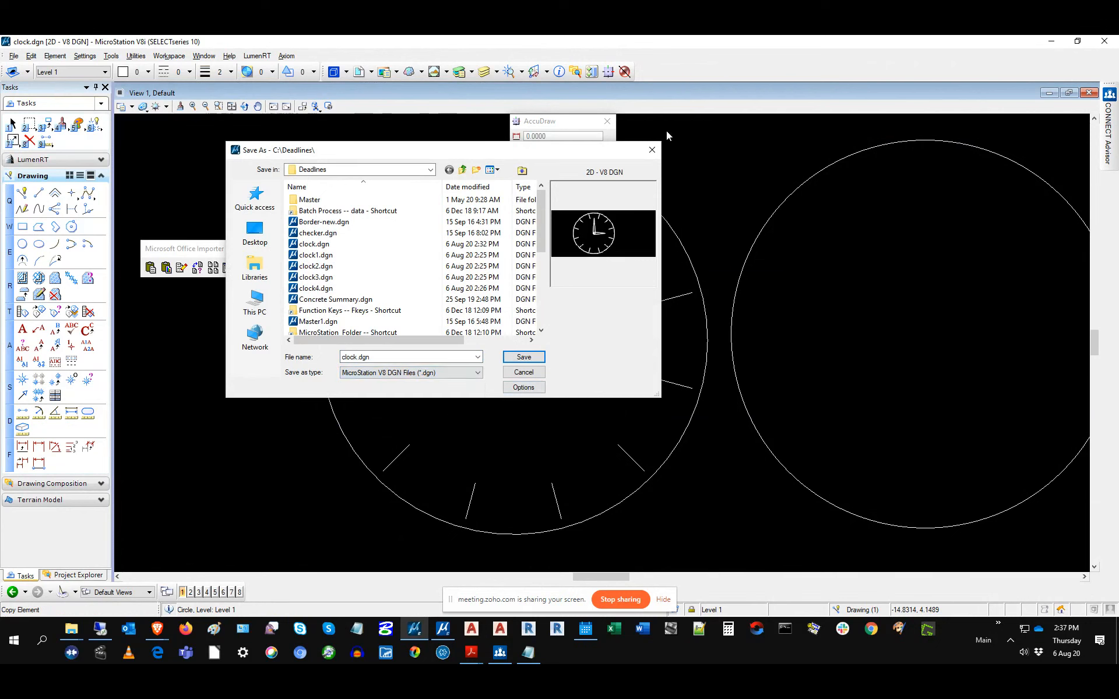
click(652, 149)
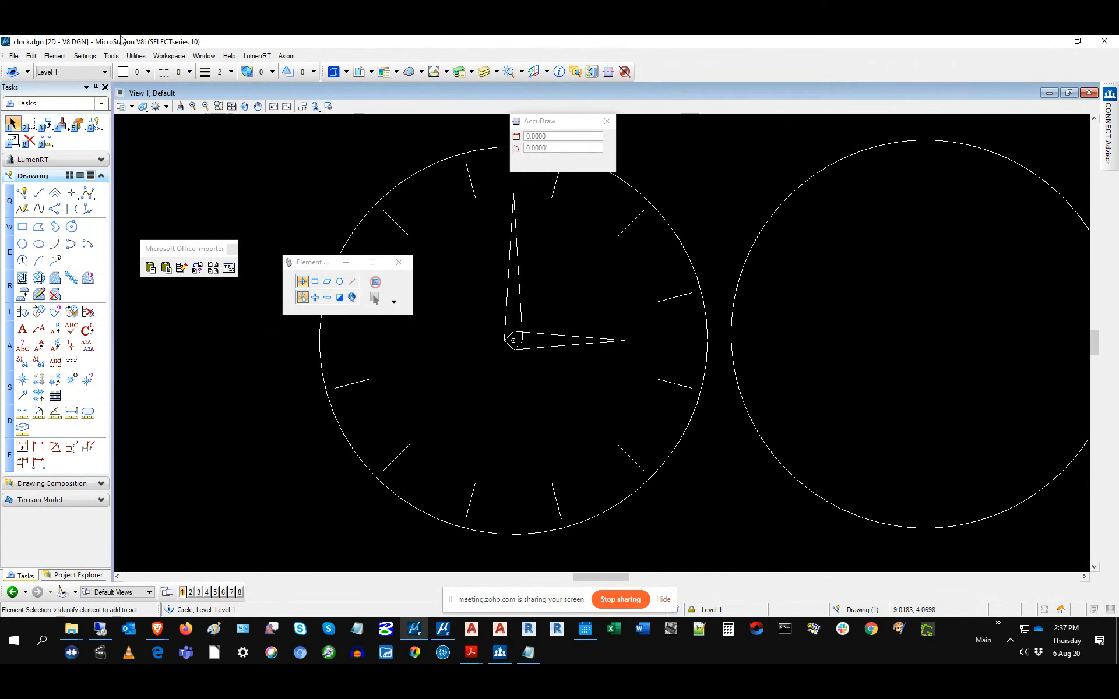
click(12, 56)
click(24, 79)
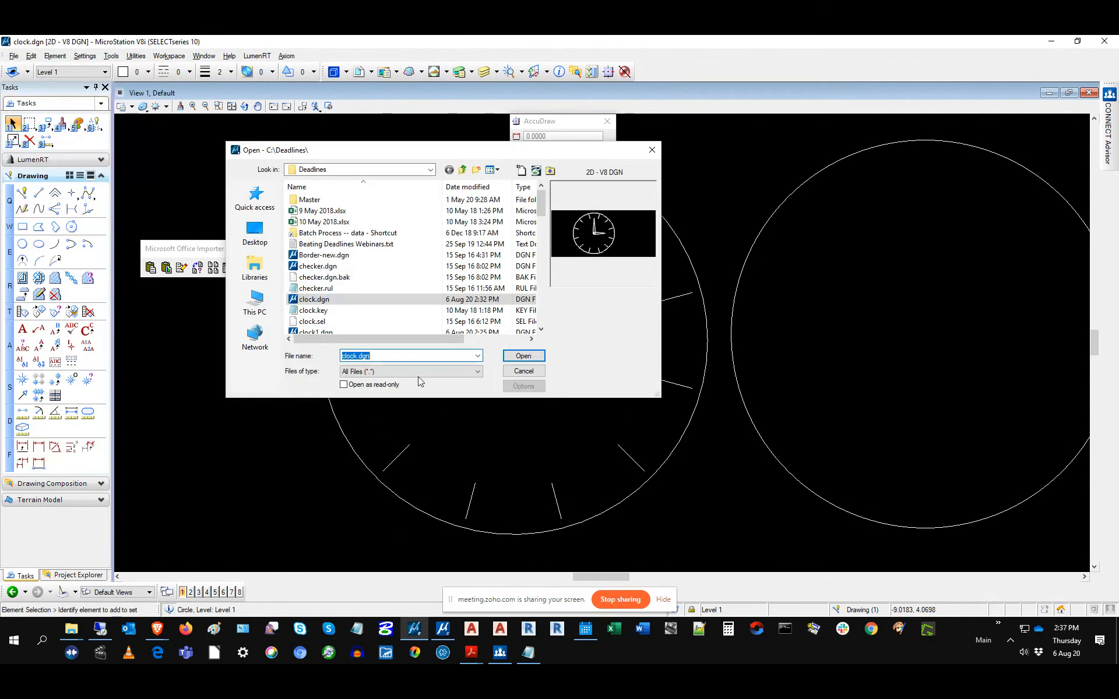
click(416, 373)
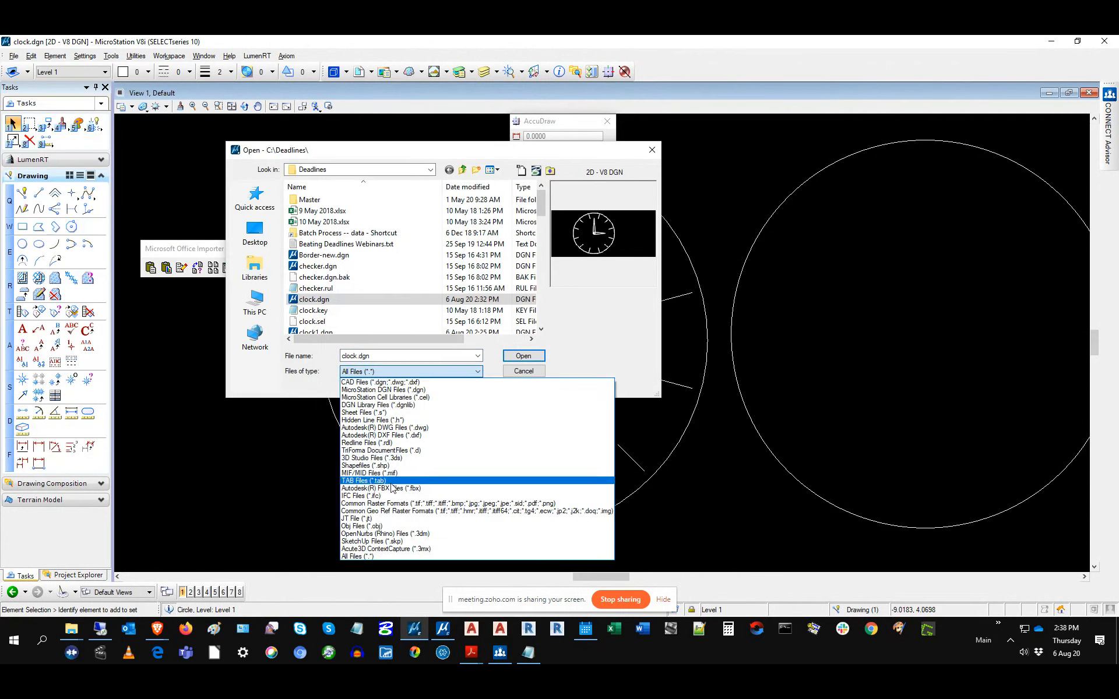
click(394, 384)
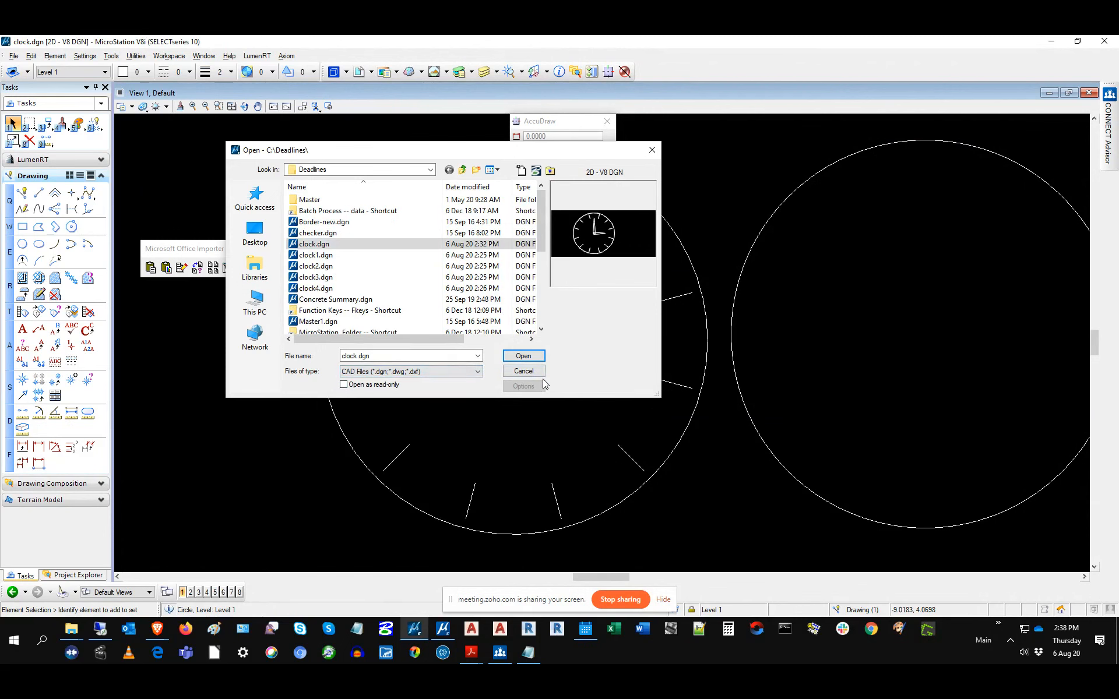
click(652, 150)
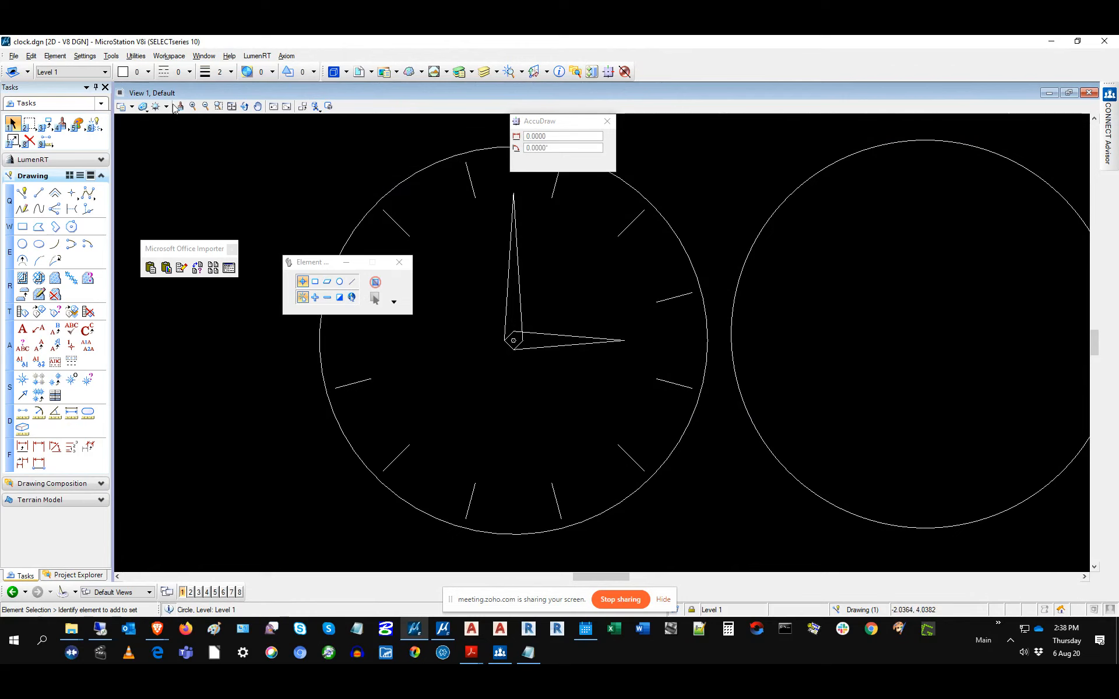
Step: Open the Batch Converter and add the five TransMgr files A-201.dgn through A-SC-2.dgn
click(141, 56)
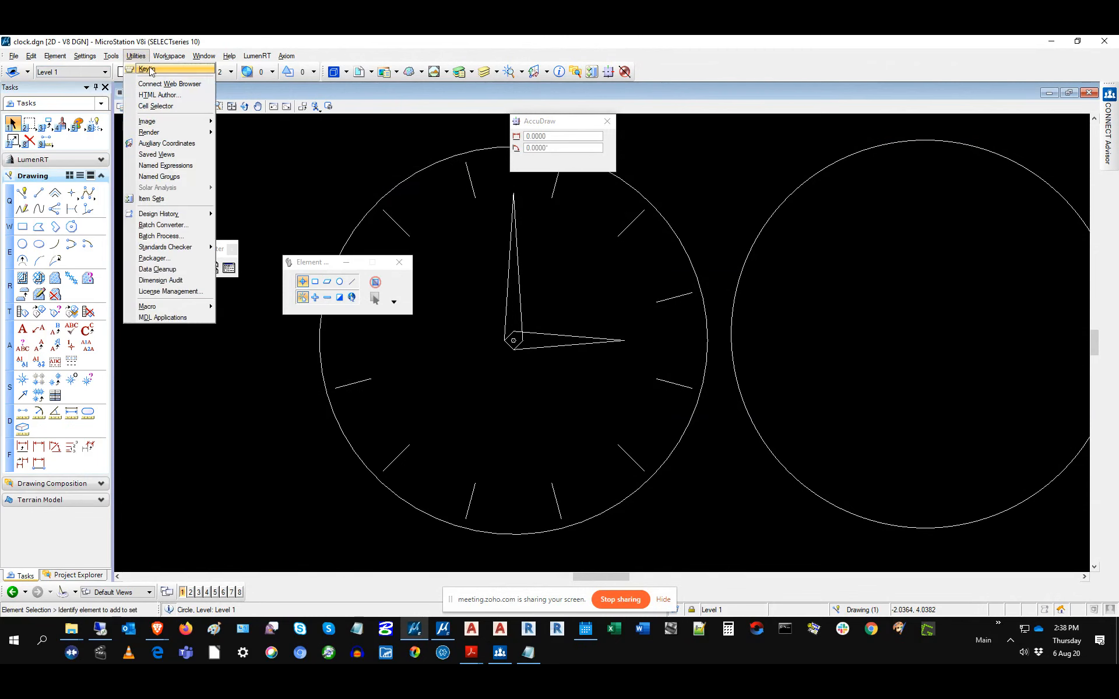
click(166, 225)
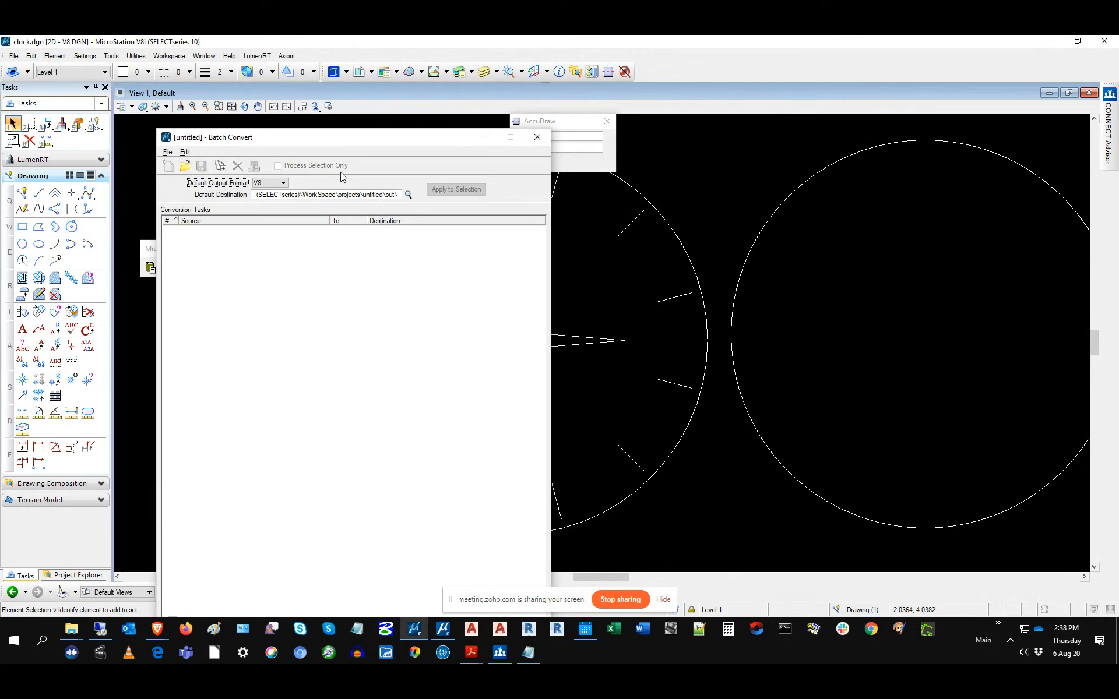
click(186, 152)
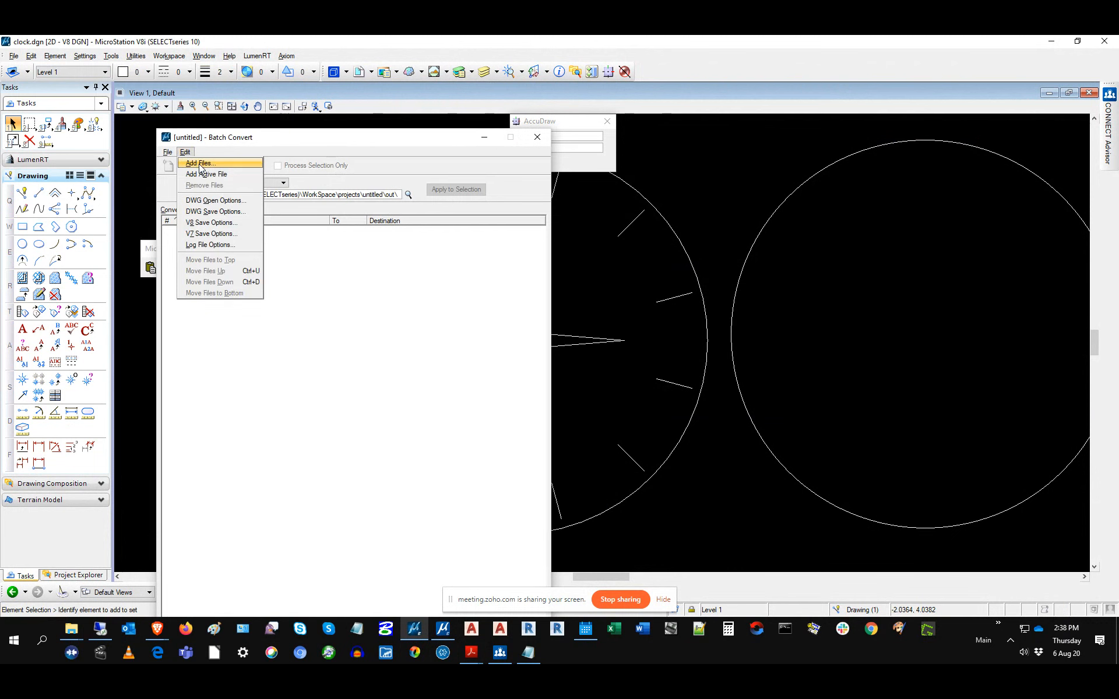
click(200, 163)
click(331, 289)
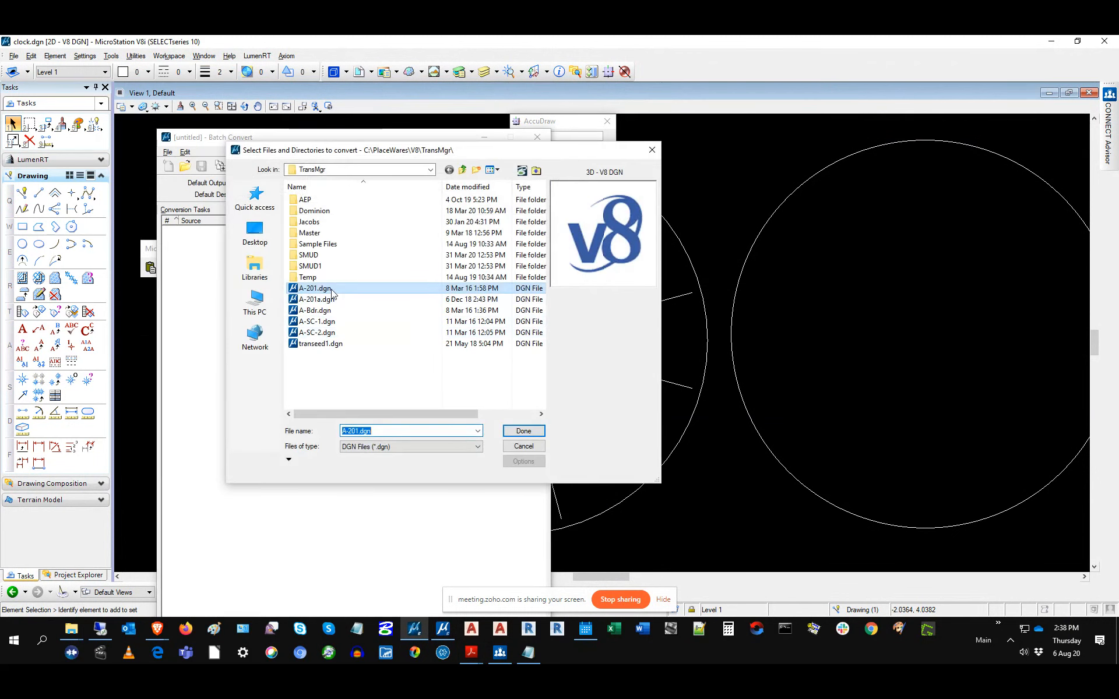
shift+click(333, 336)
click(516, 436)
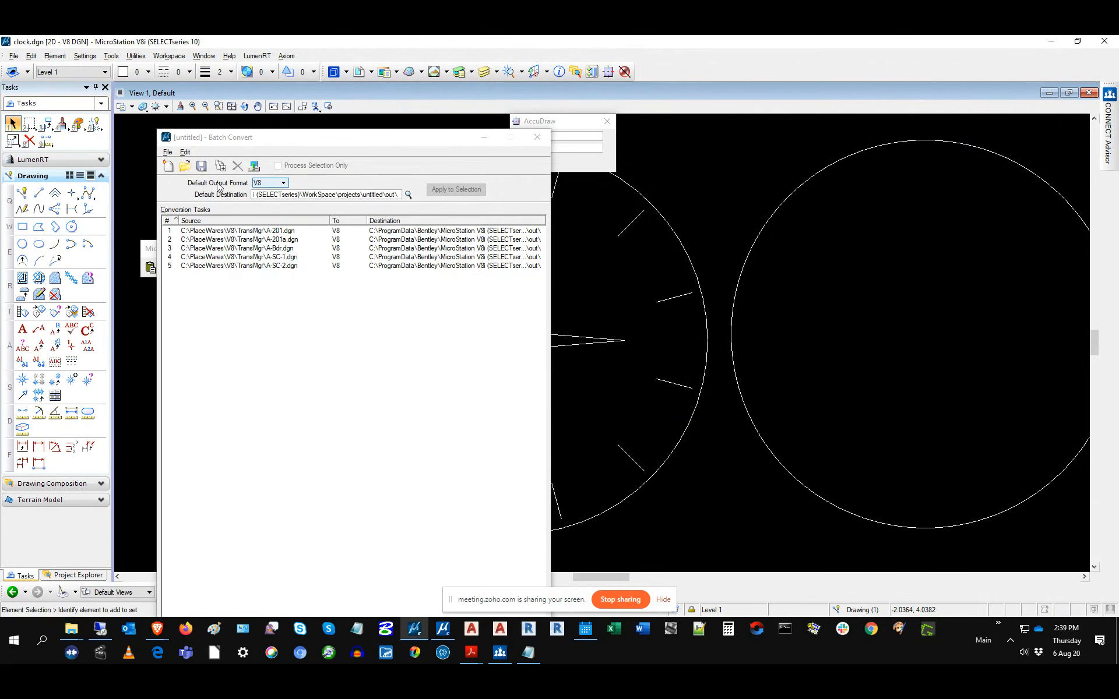
Step: Set the batch job's Default Output Format to DWG
click(282, 182)
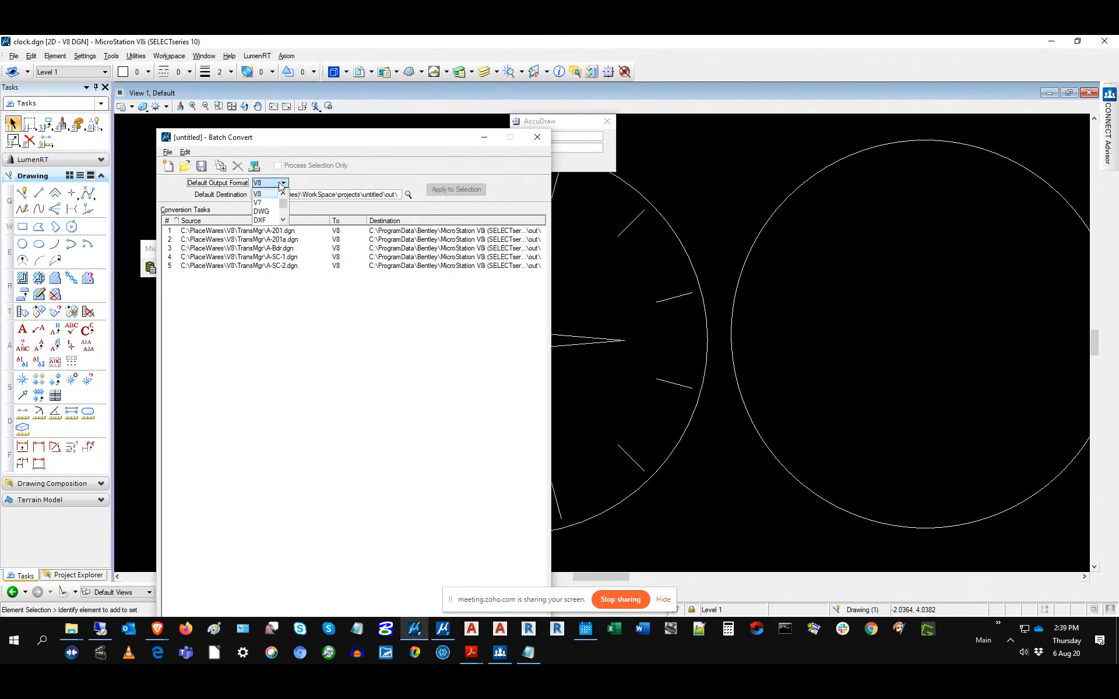
click(270, 212)
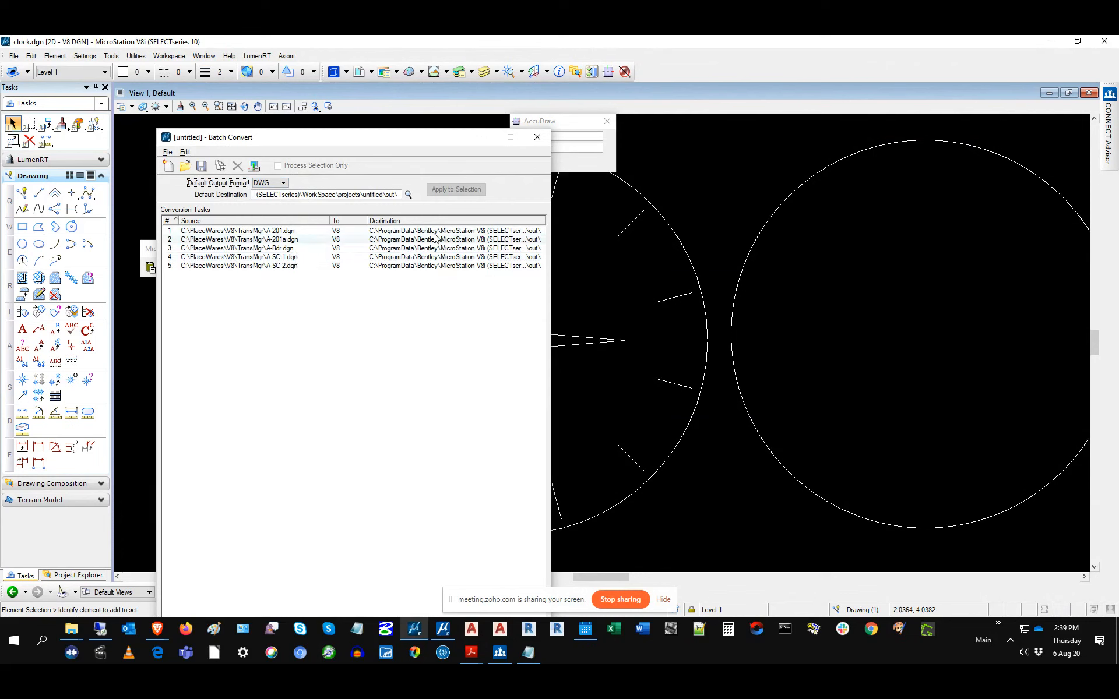
click(185, 152)
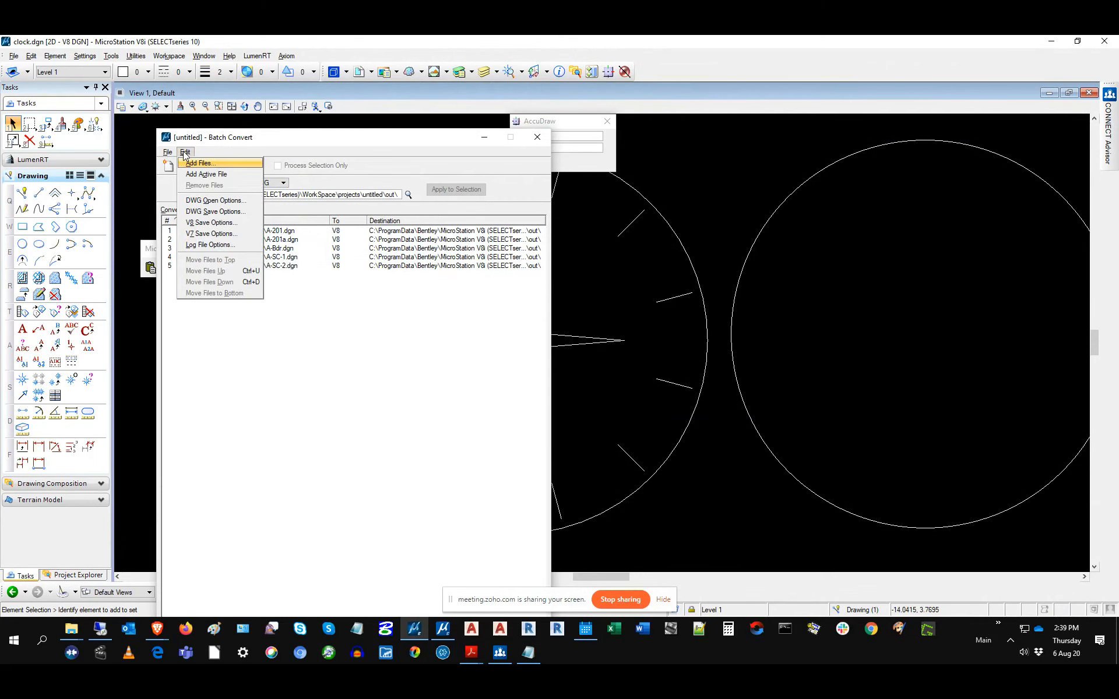
Step: Open the batch job's DWG Save Options and keep DWG Version at 2013/2014/2015/2016
click(201, 212)
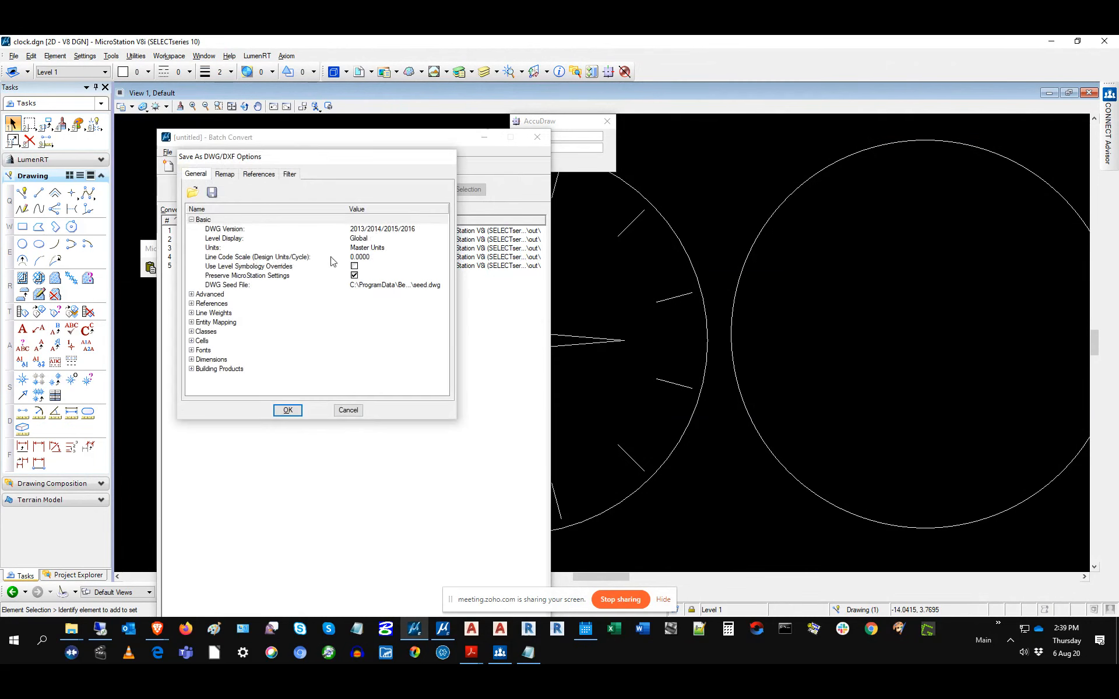
drag(312, 161, 392, 165)
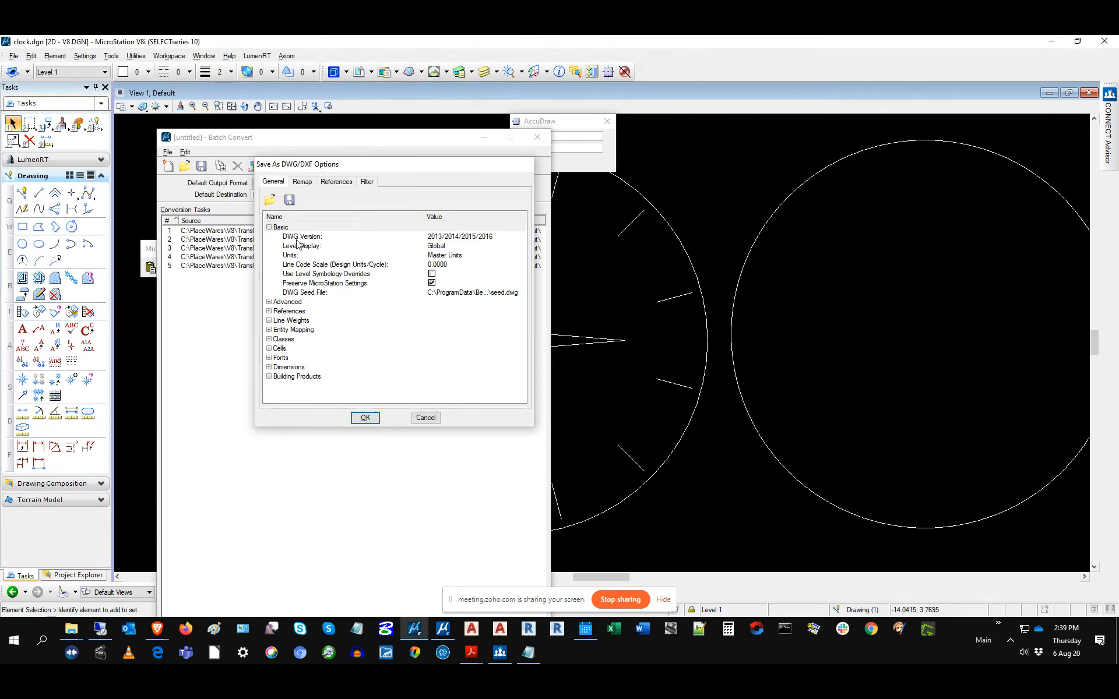
click(491, 239)
click(491, 239)
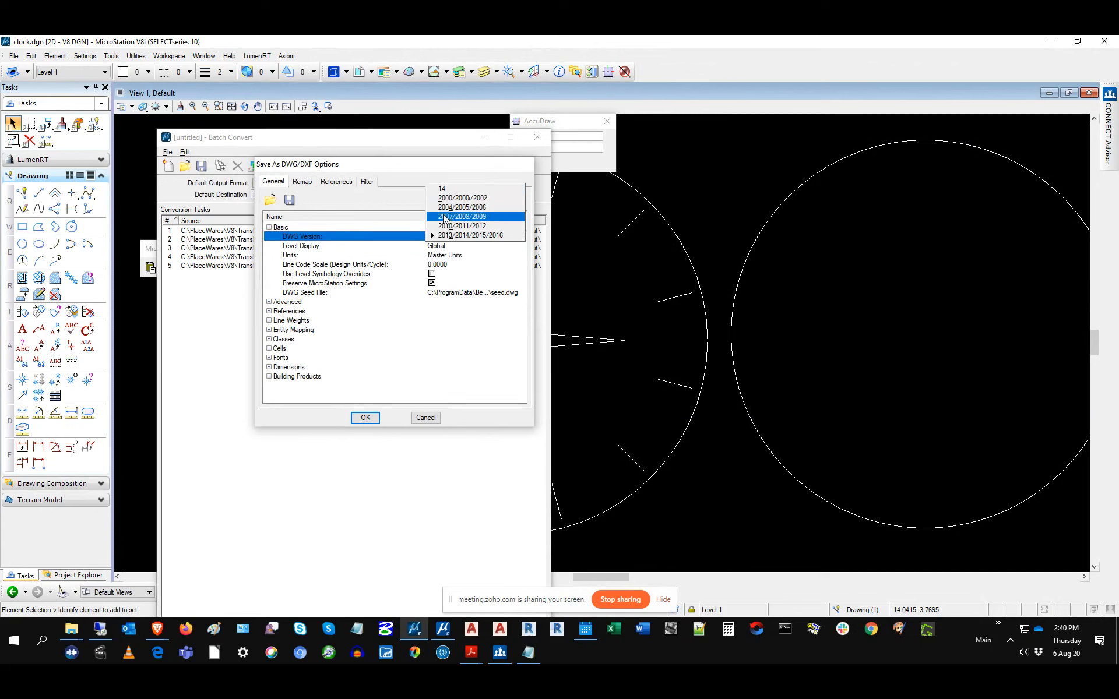
click(360, 237)
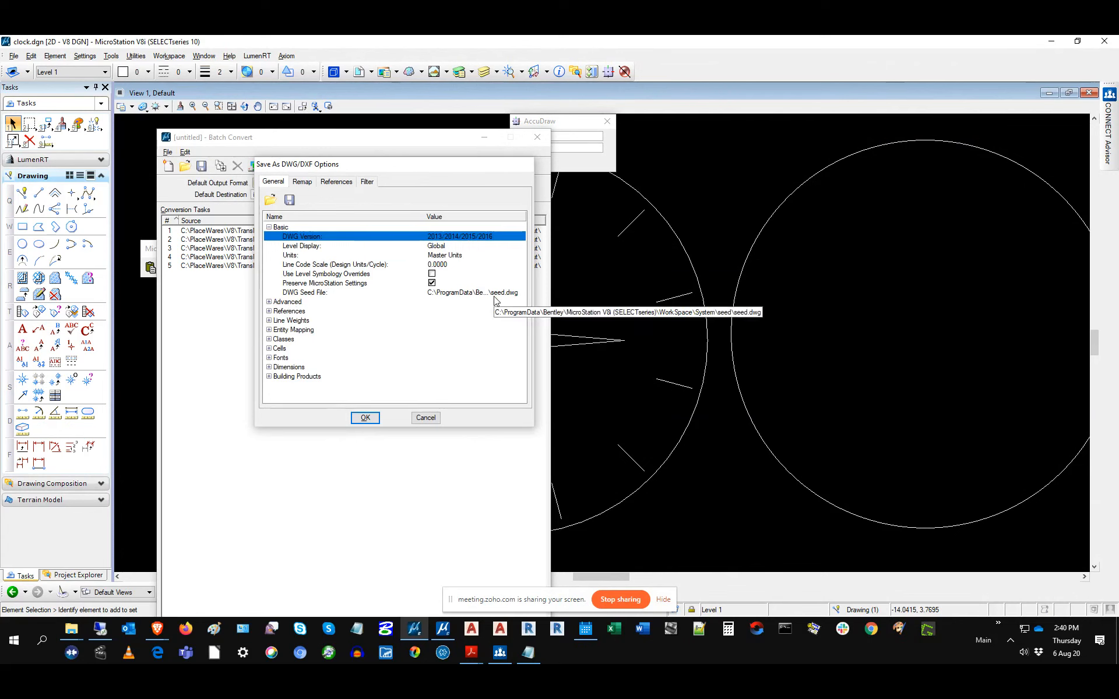
Step: Expand the Advanced, References and Line Weights sections on the General tab
click(269, 302)
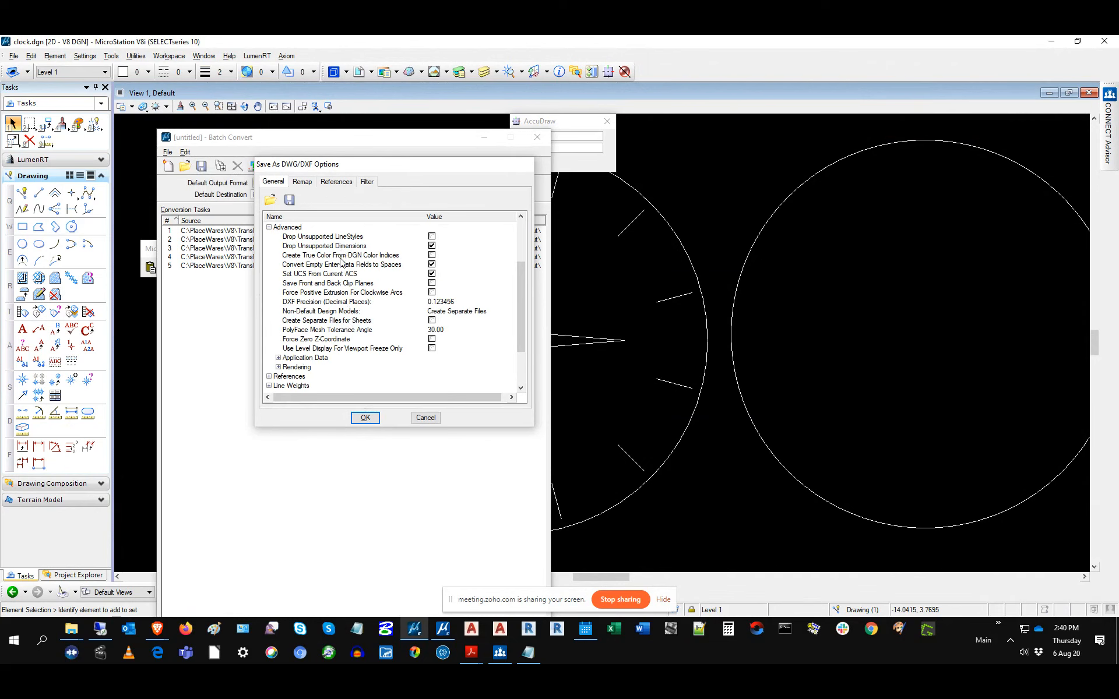
scroll(341, 300, down, 2)
click(269, 320)
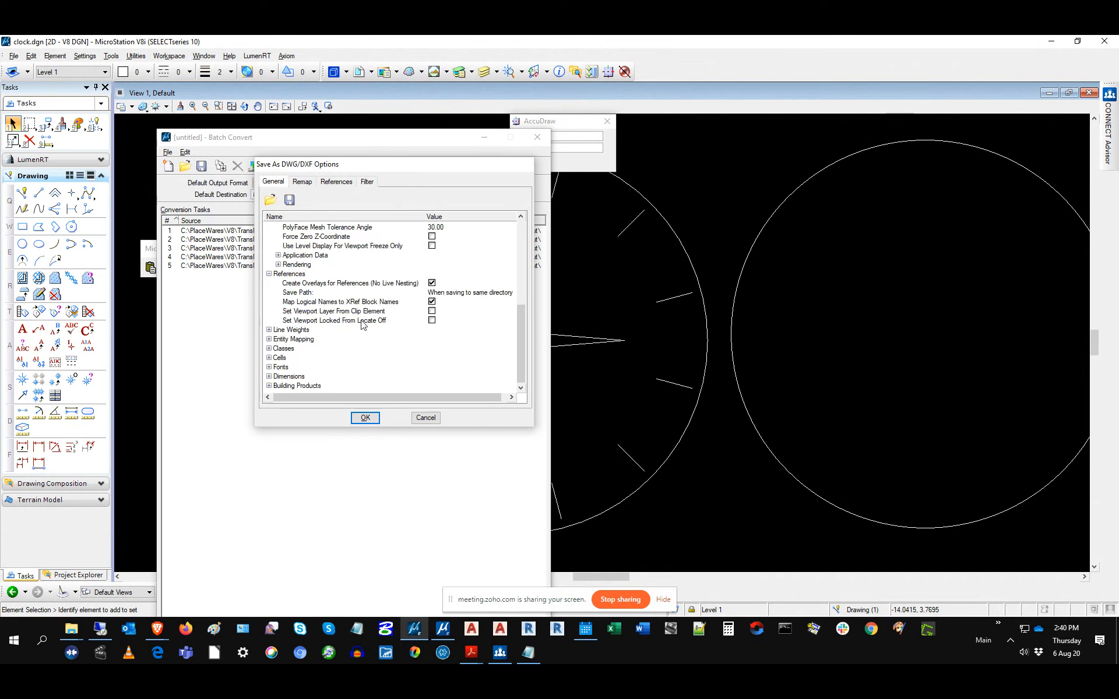
click(269, 329)
scroll(307, 332, down, 7)
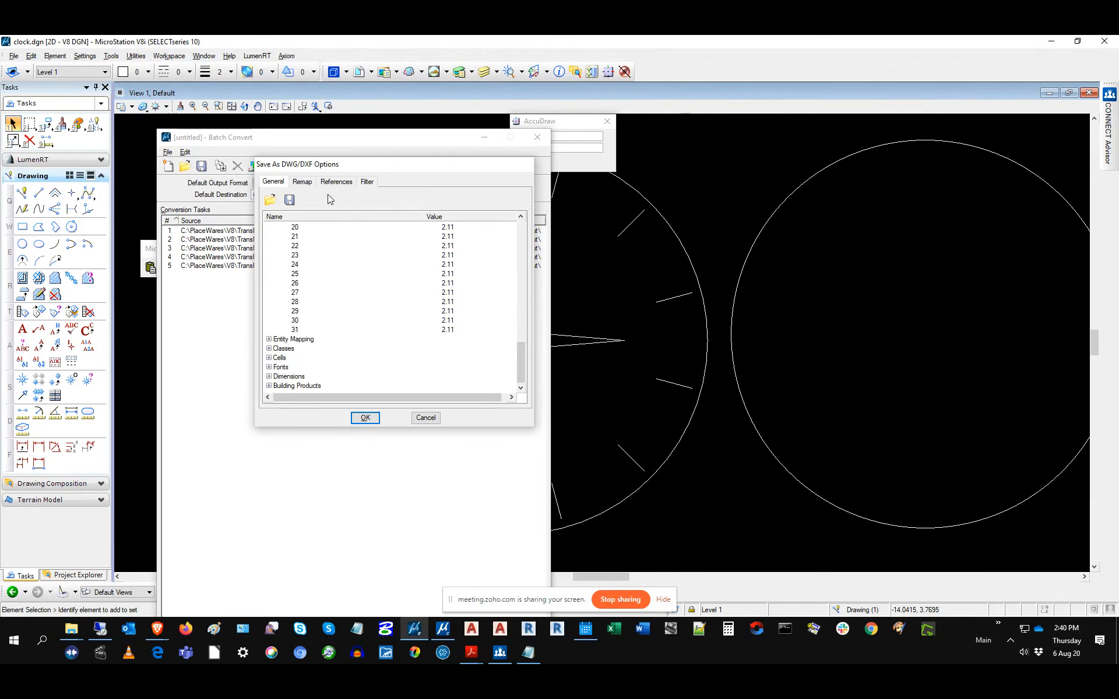
Step: Review the Remap, References and Filter tabs, focusing the Design Models pattern field
click(303, 182)
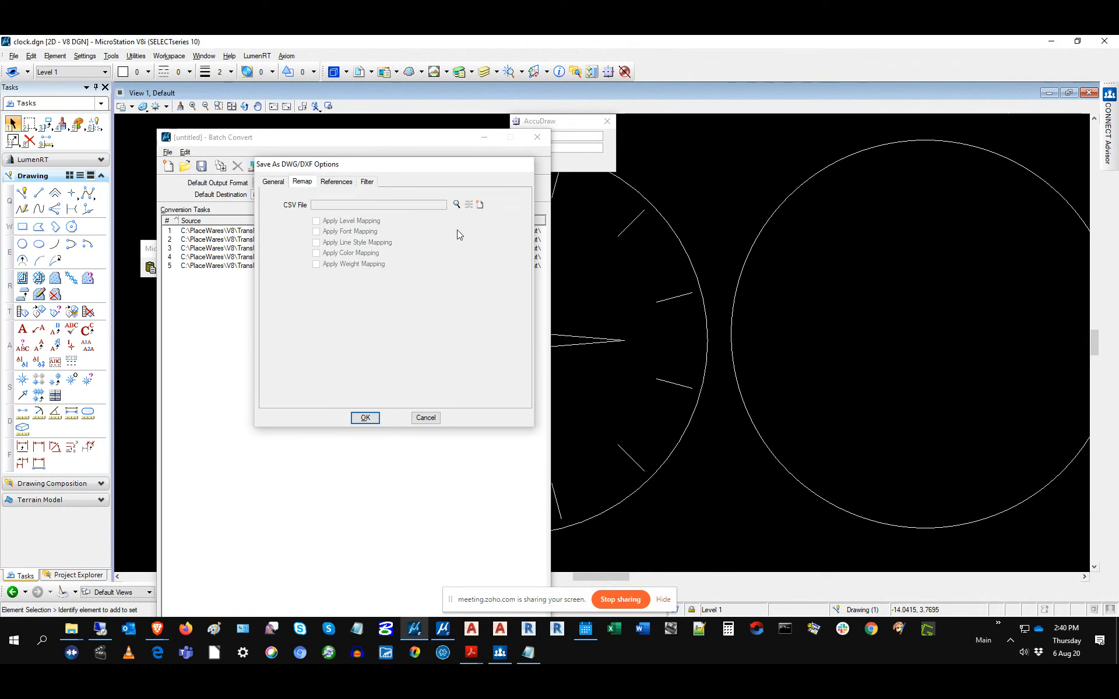
click(341, 182)
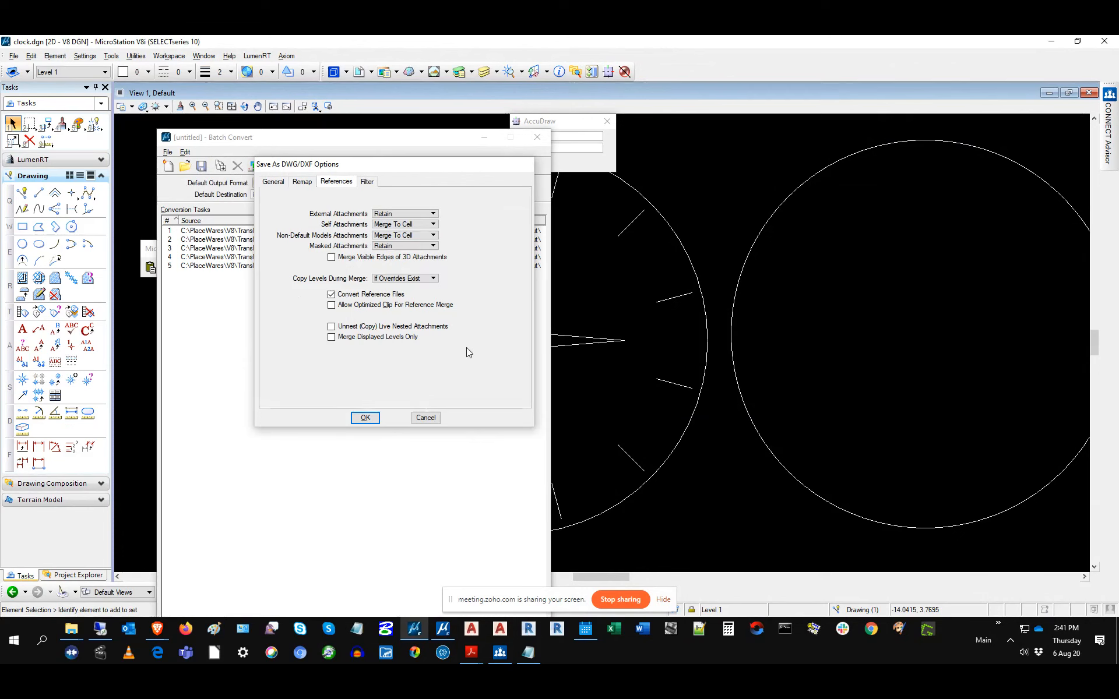
click(367, 182)
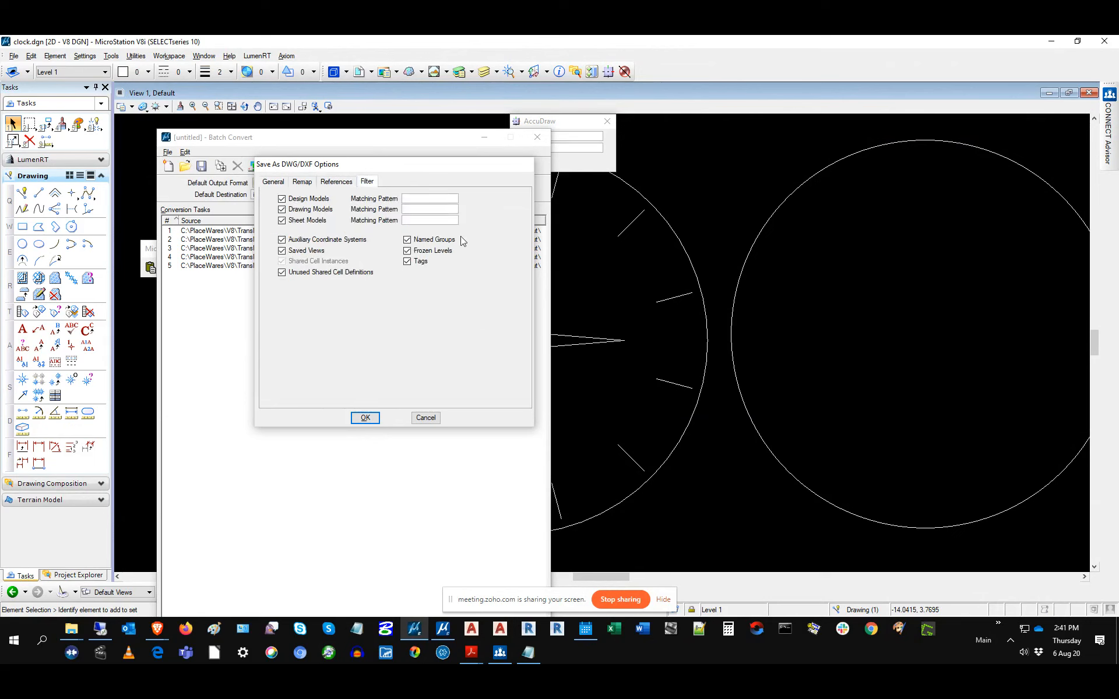
click(438, 198)
Step: Cancel the DWG options, preview the five files to convert without processing, and close Batch Convert
click(426, 418)
mouse_move(382, 141)
mouse_down()
mouse_move(379, 215)
mouse_move(367, 154)
mouse_up()
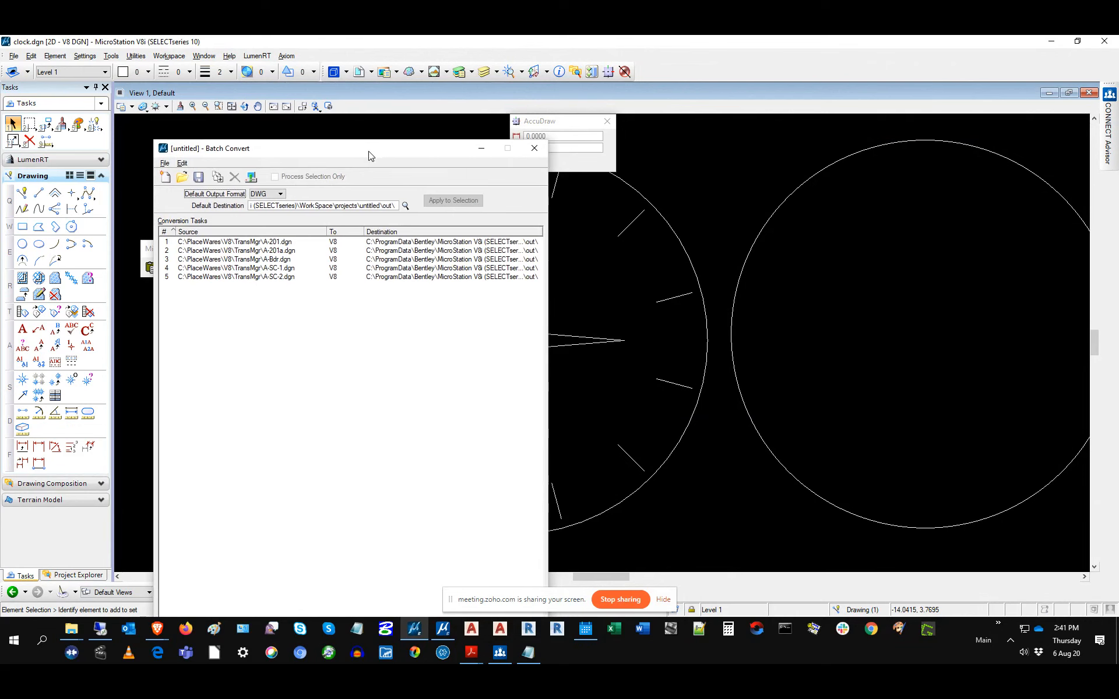
click(252, 177)
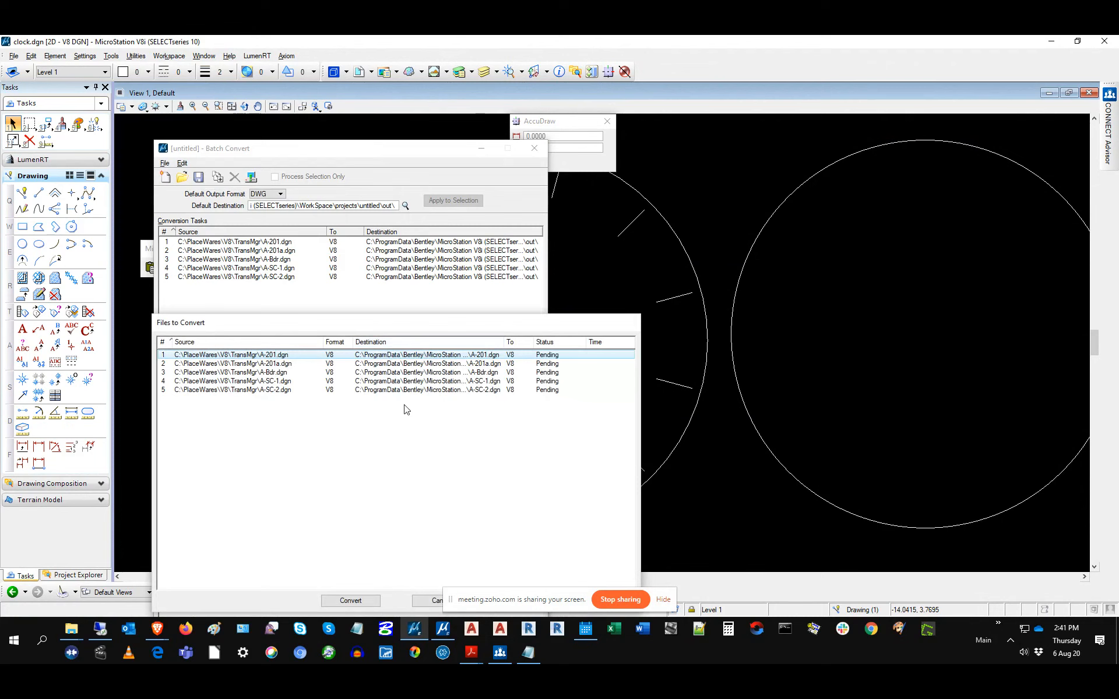
drag(407, 329, 442, 190)
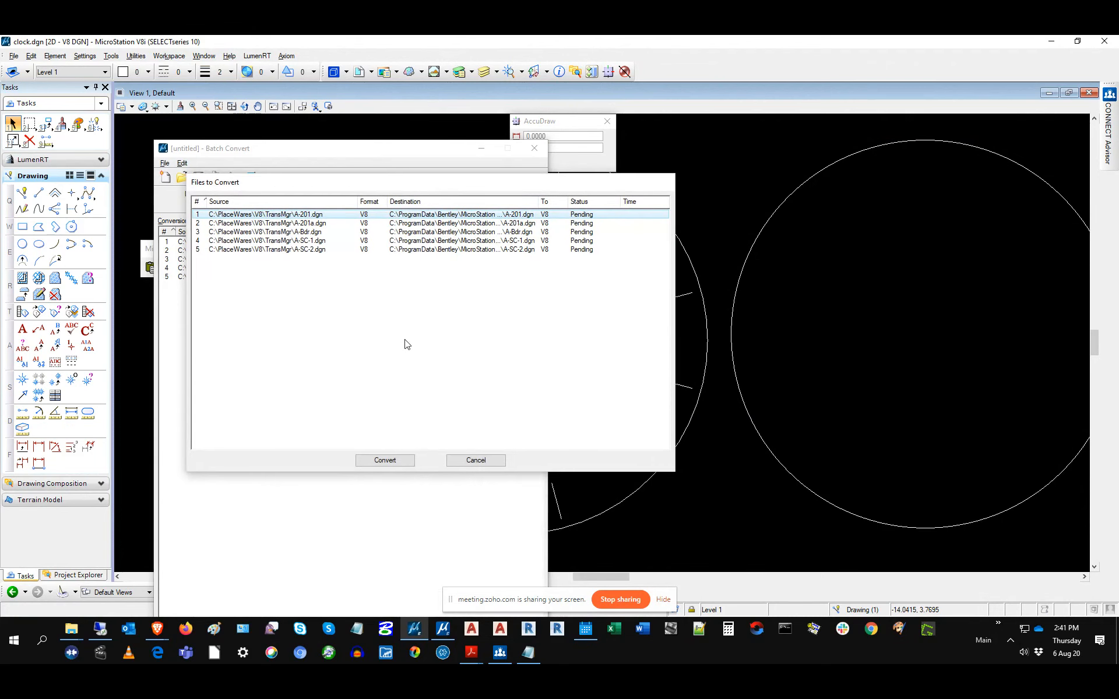
click(492, 465)
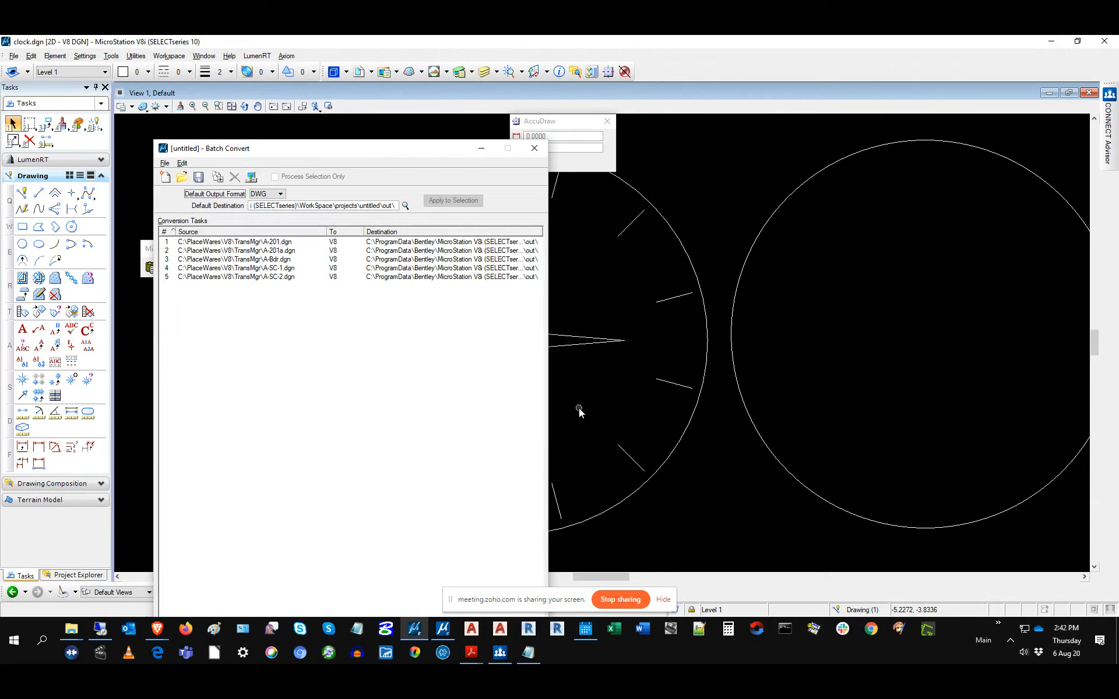
click(534, 148)
Step: Discard the untitled V8i job, then open and close CONNECT Edition's Batch Converter from File > Tools
click(557, 277)
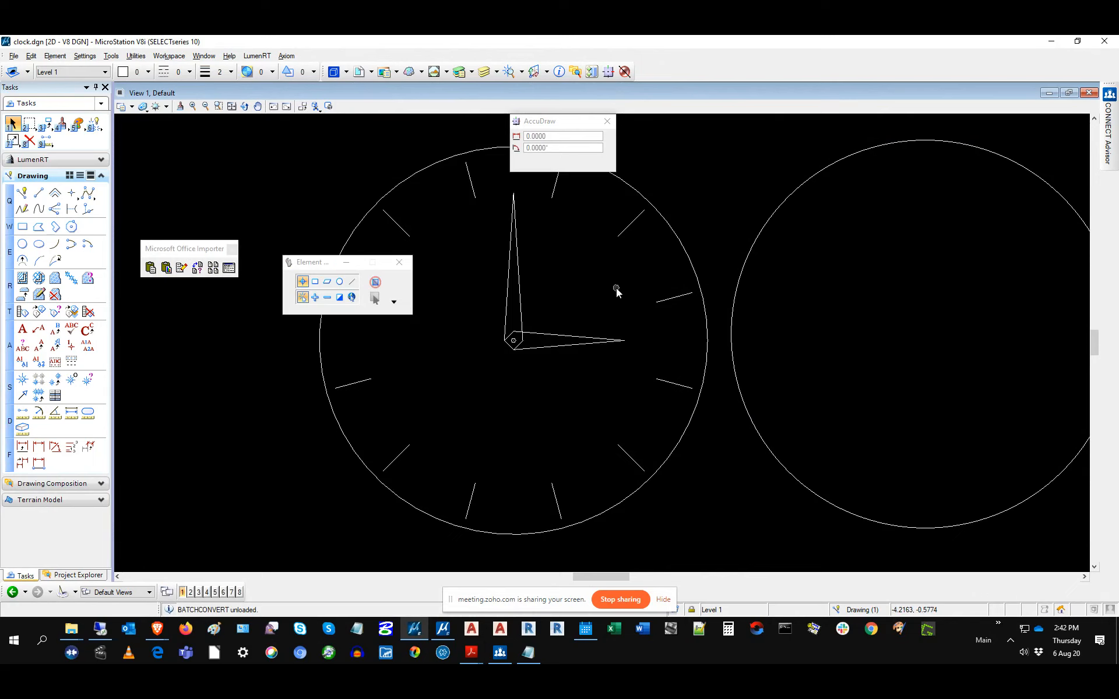
click(444, 632)
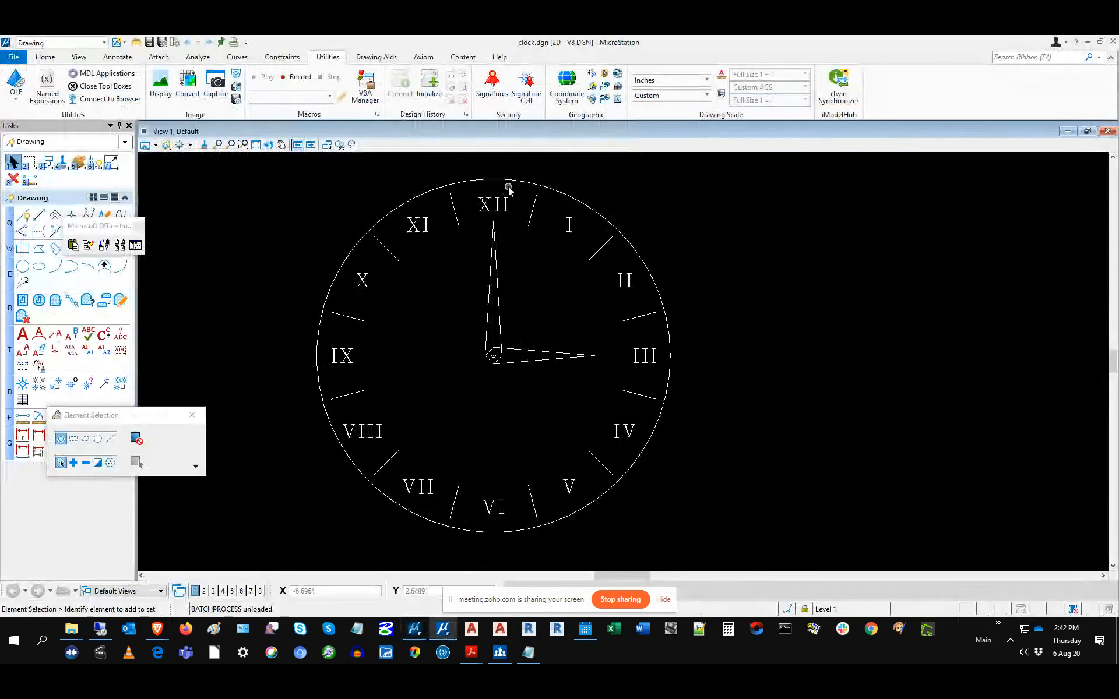
click(14, 58)
click(37, 257)
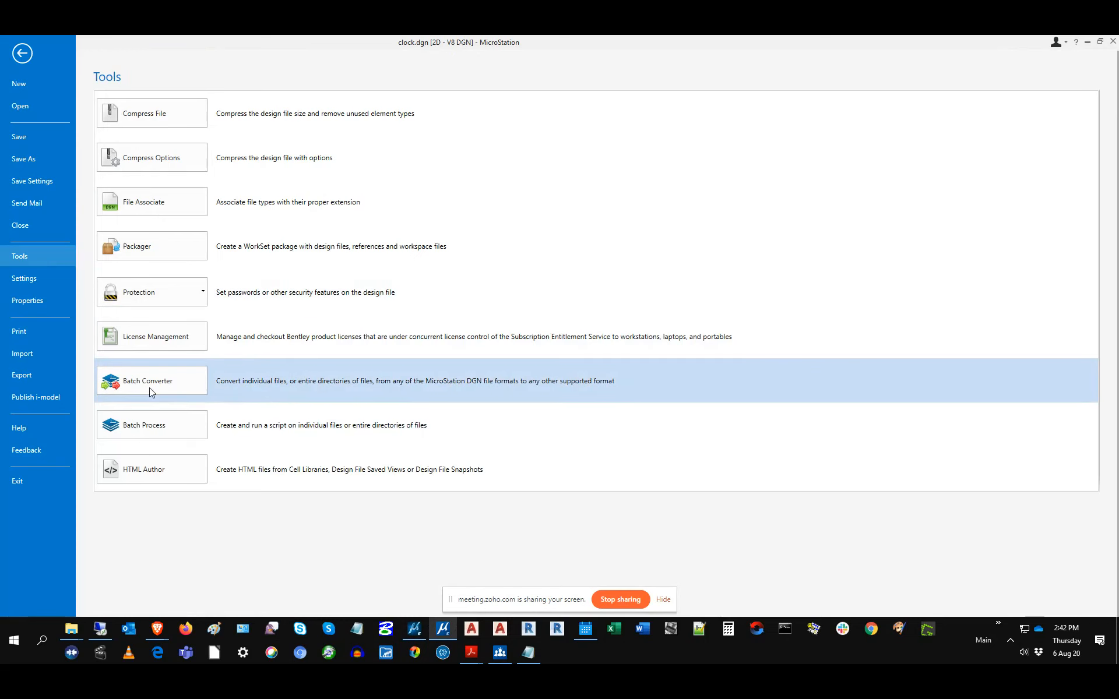
click(152, 385)
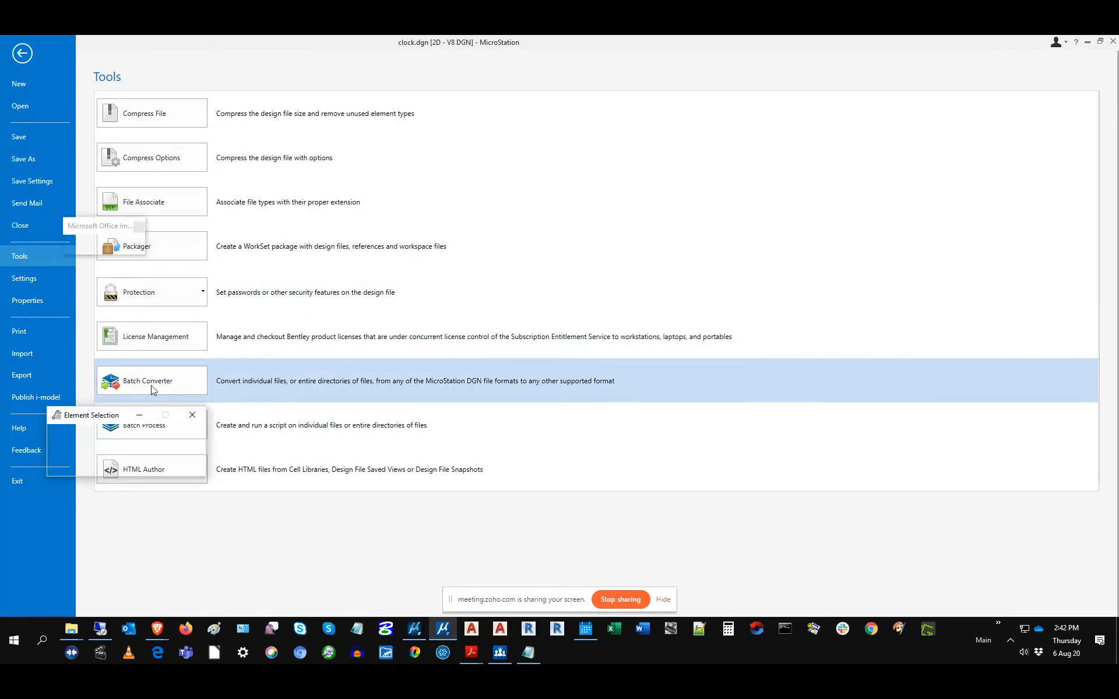
drag(357, 238, 407, 217)
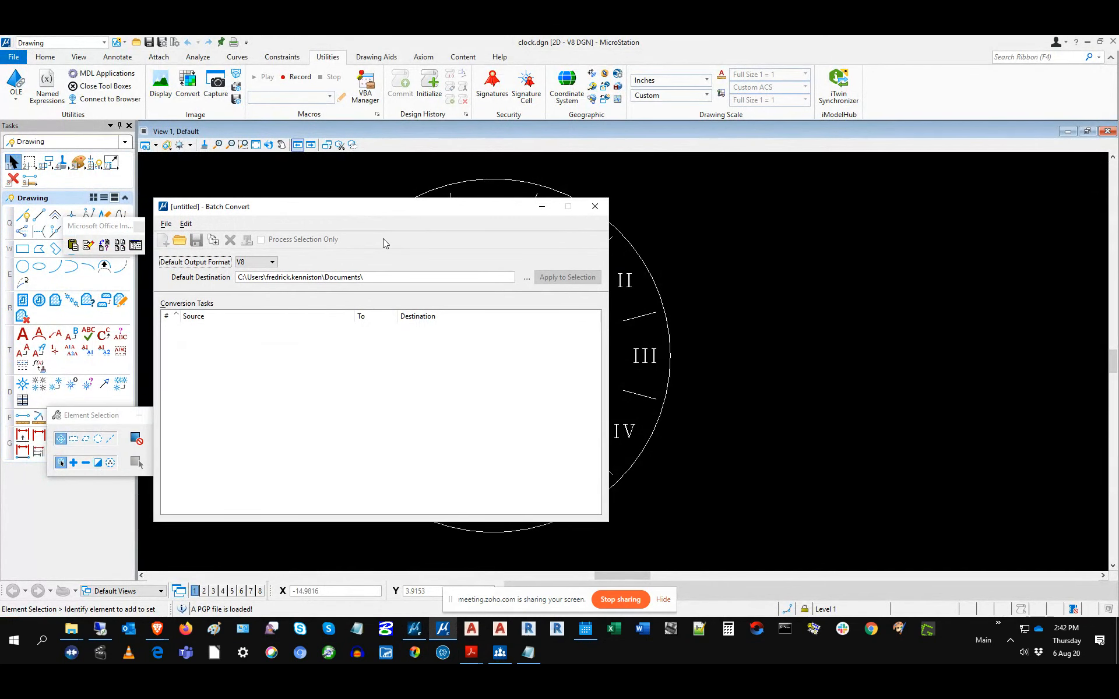
click(598, 208)
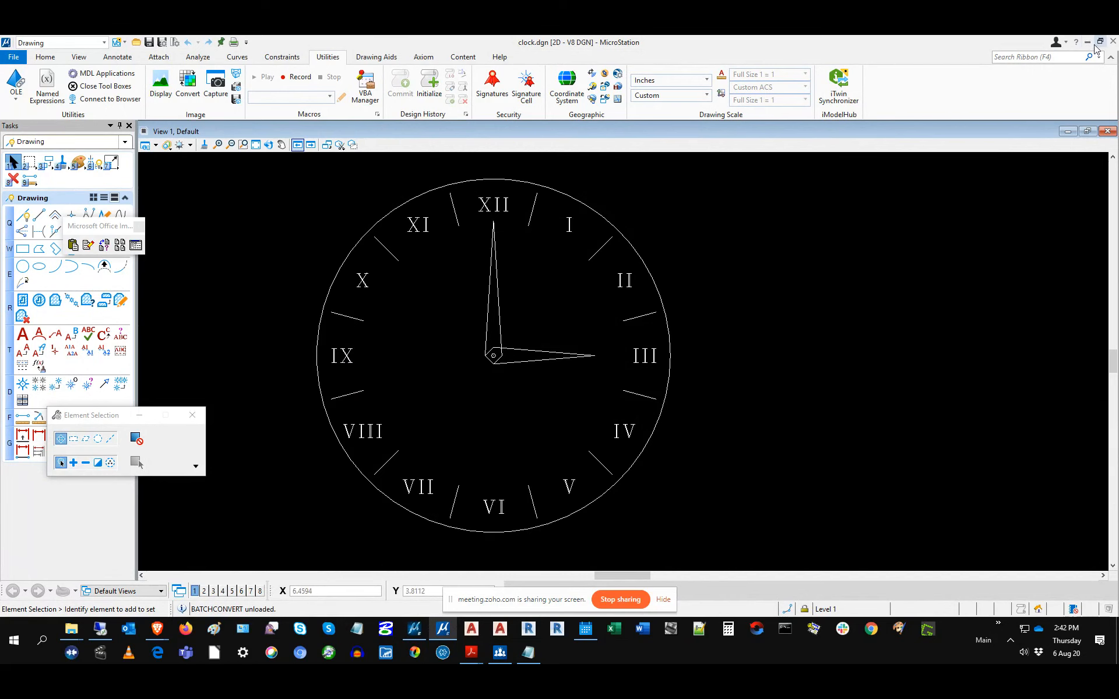
Step: Minimize CONNECT Edition to reveal V8i's clock.dgn and open the Axiom menu
click(1086, 42)
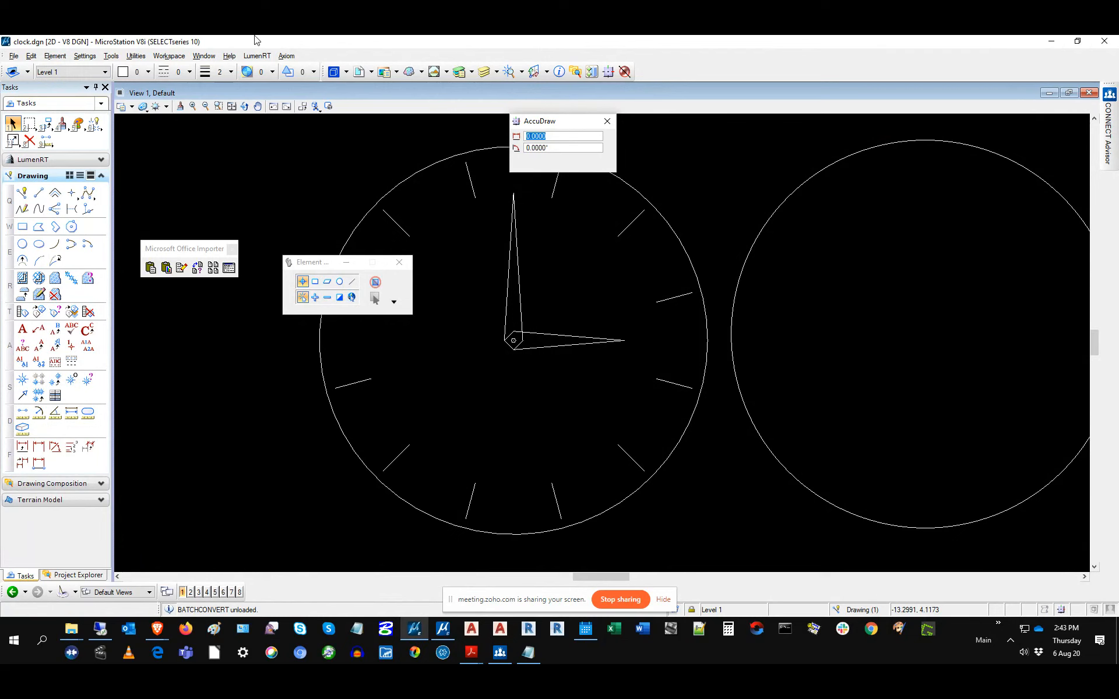
click(287, 55)
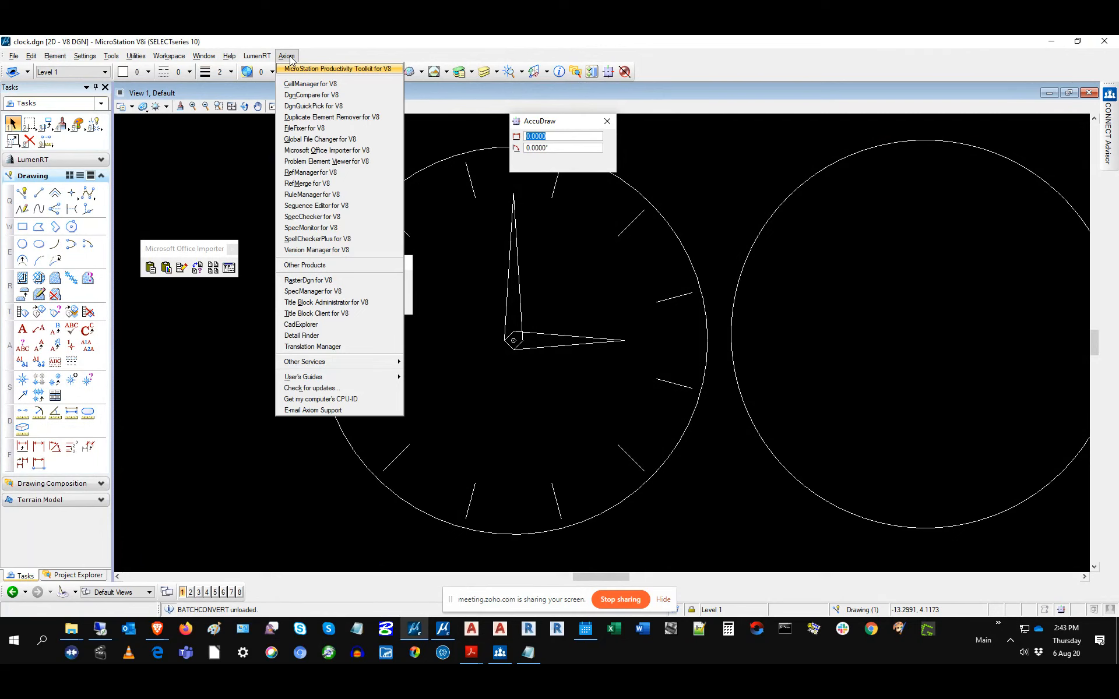
Step: Launch Global File Changer for V8 on clock.dgn, keeping Active Model and the callout.key key-in file
click(308, 139)
drag(368, 337, 539, 203)
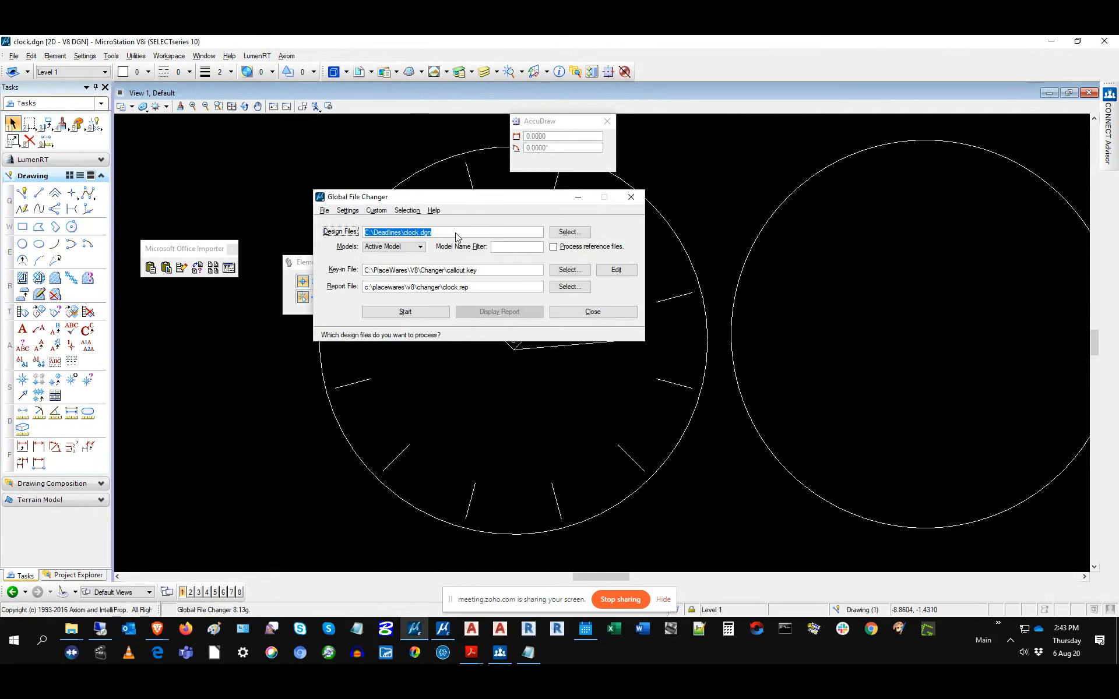
drag(492, 271, 301, 262)
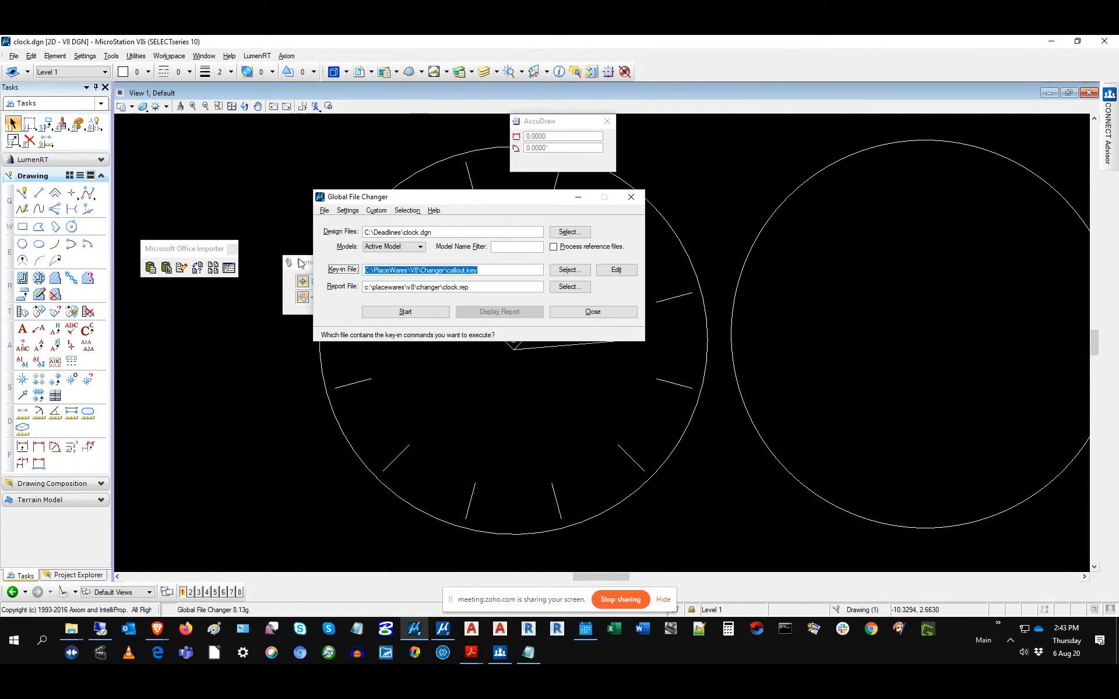
click(373, 246)
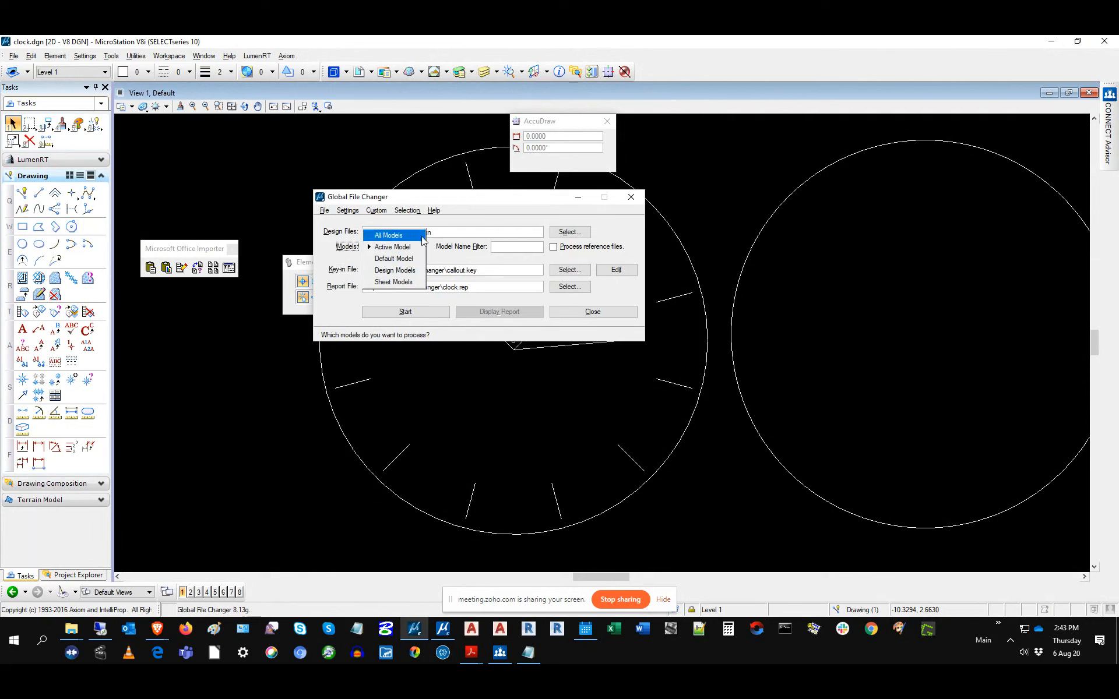
click(446, 251)
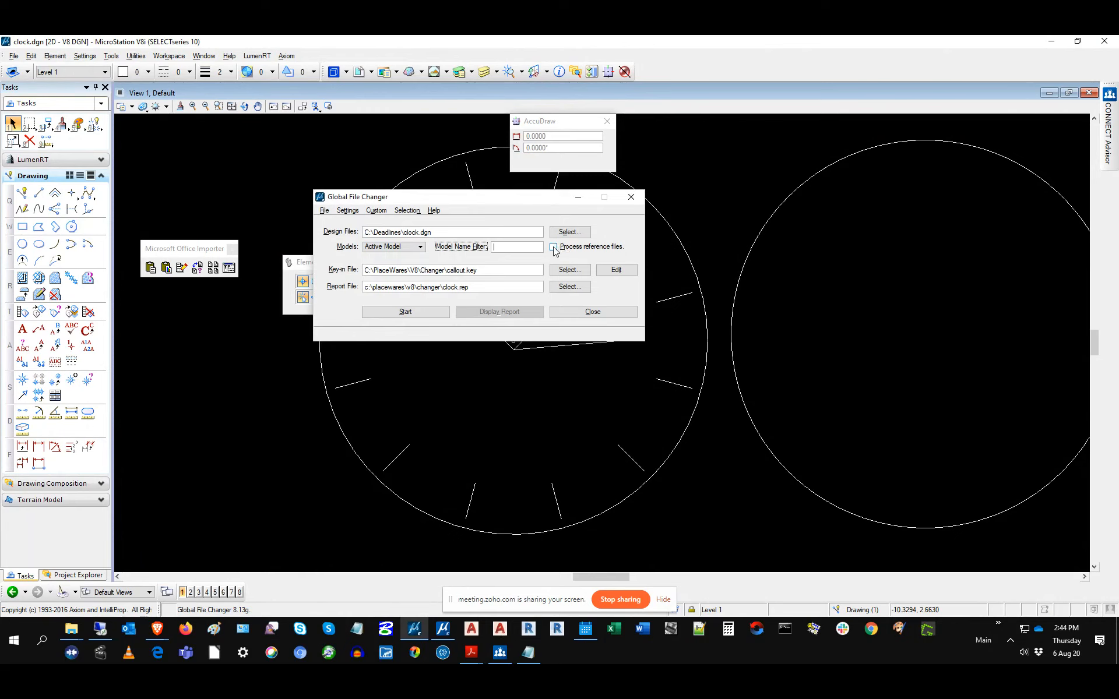
click(510, 272)
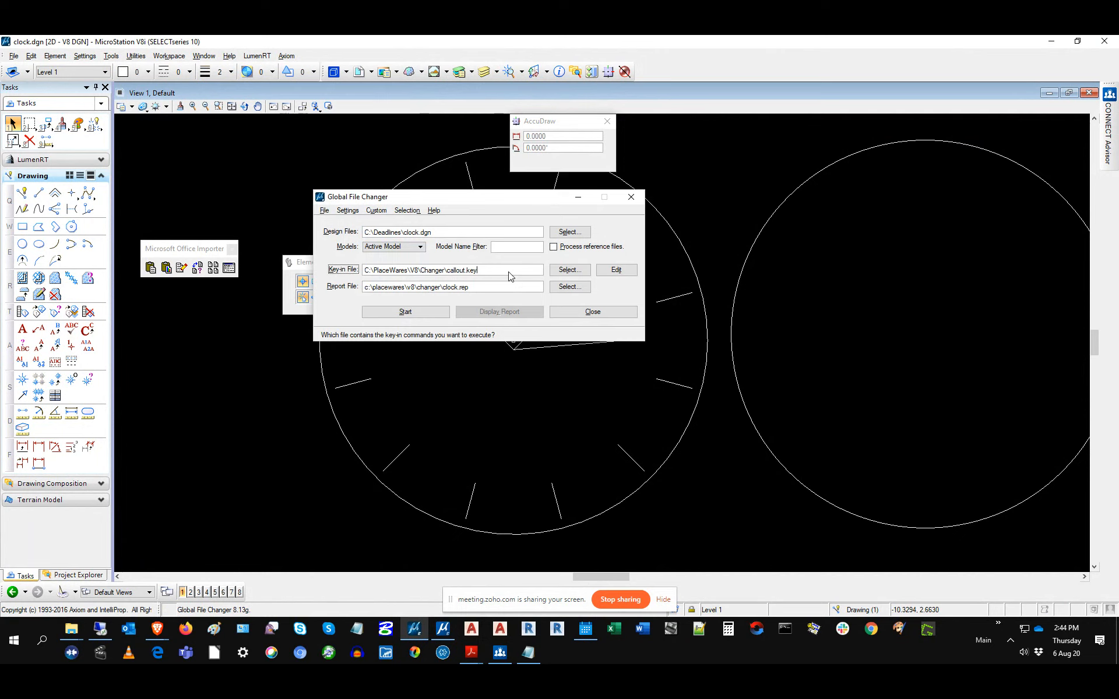
Step: Glance at the custom commands, then open Global File Changer's Element Selection dialog
click(375, 211)
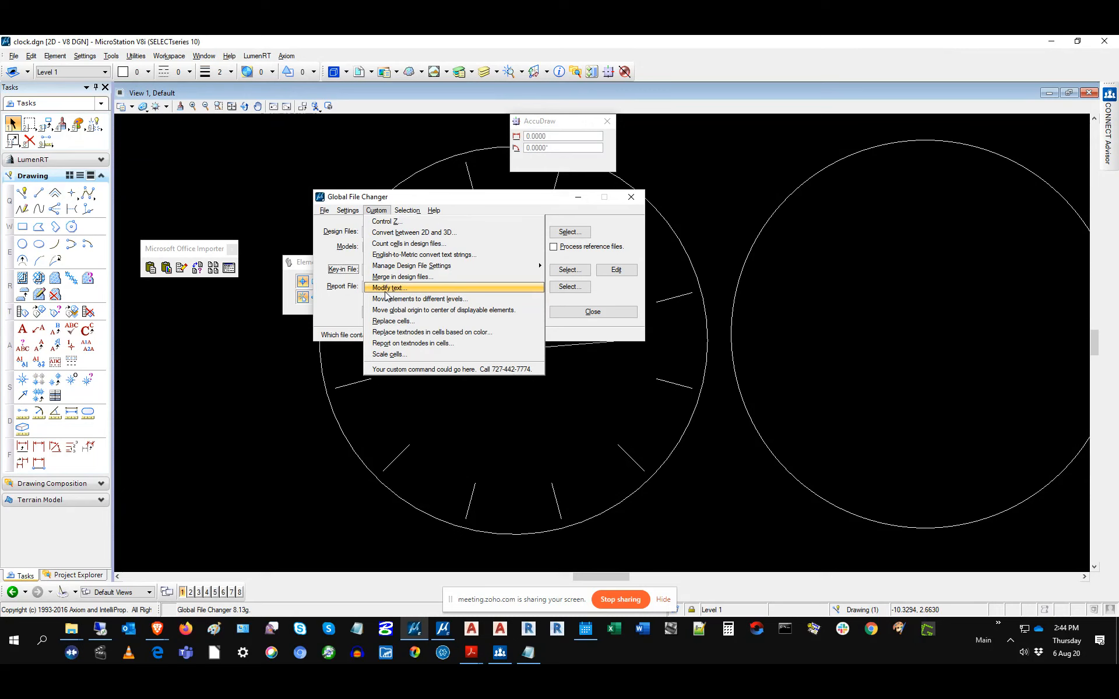
click(535, 200)
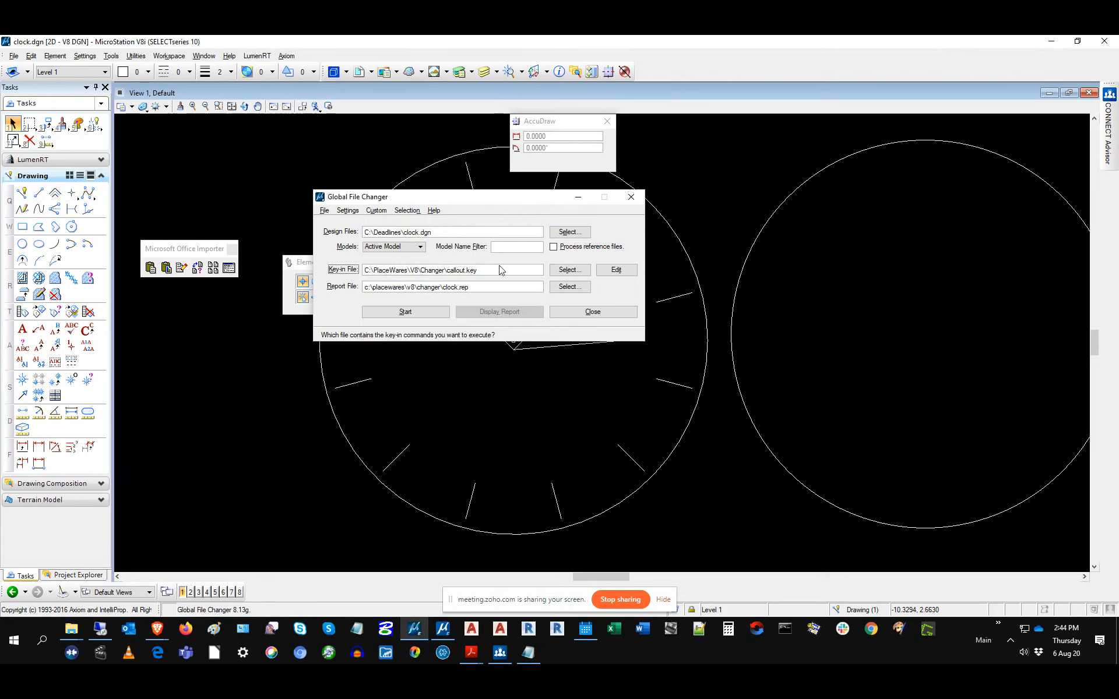
click(410, 213)
click(417, 223)
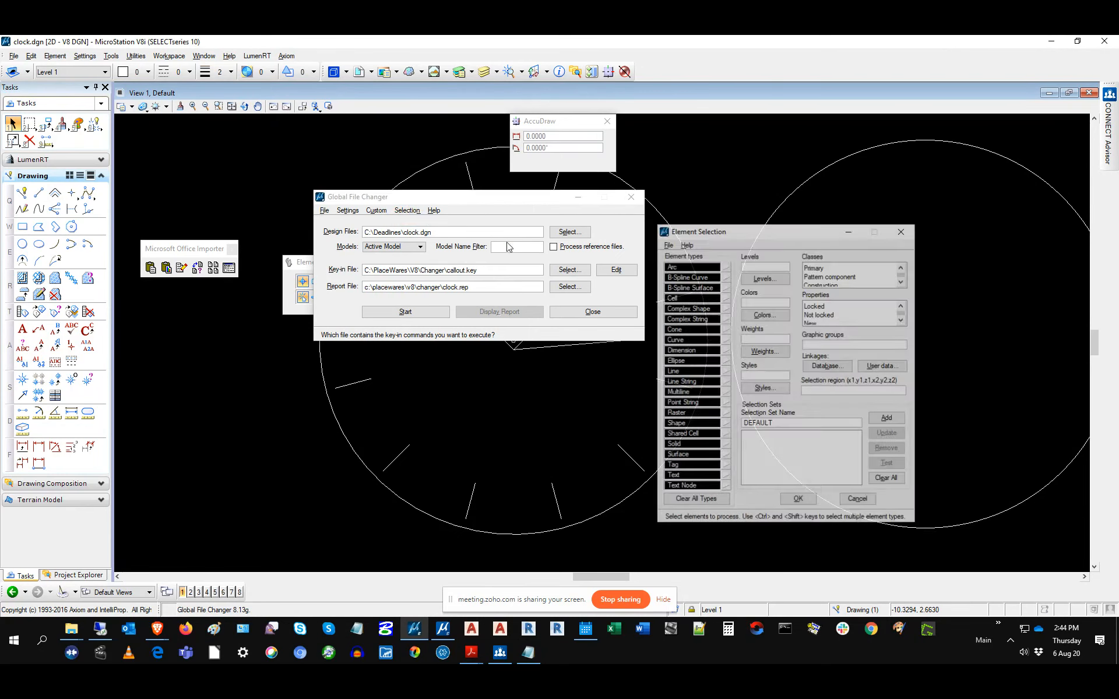
drag(734, 233, 475, 198)
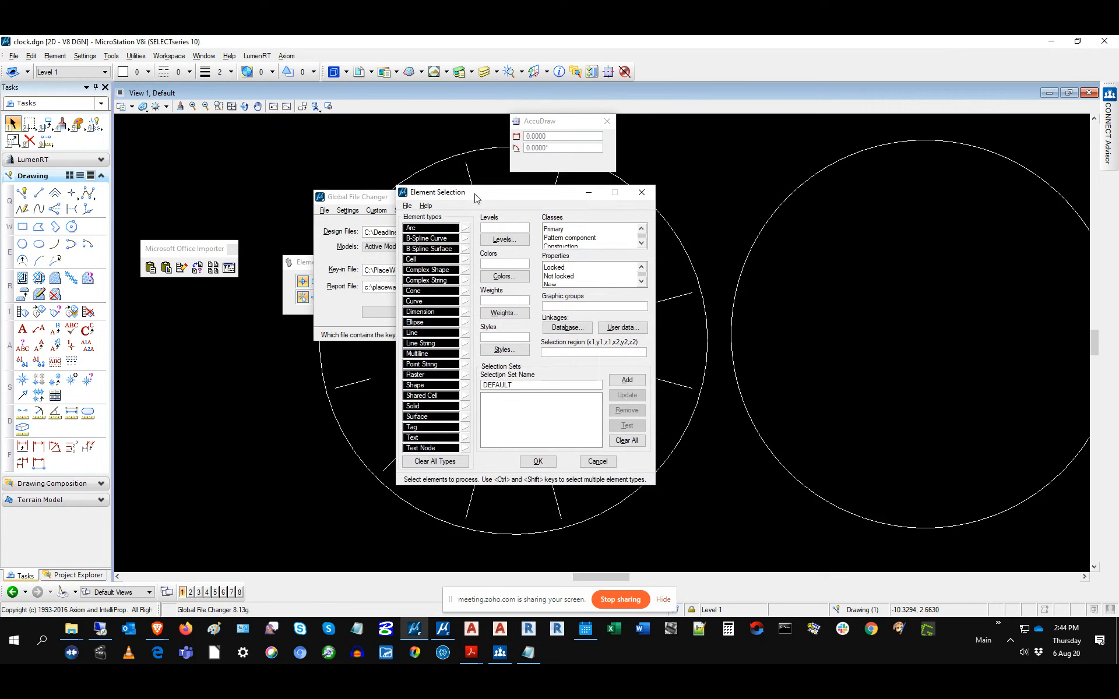
Step: Load clock.sel from the PlaceWares\V8\Changer folder into Element Selection
click(407, 206)
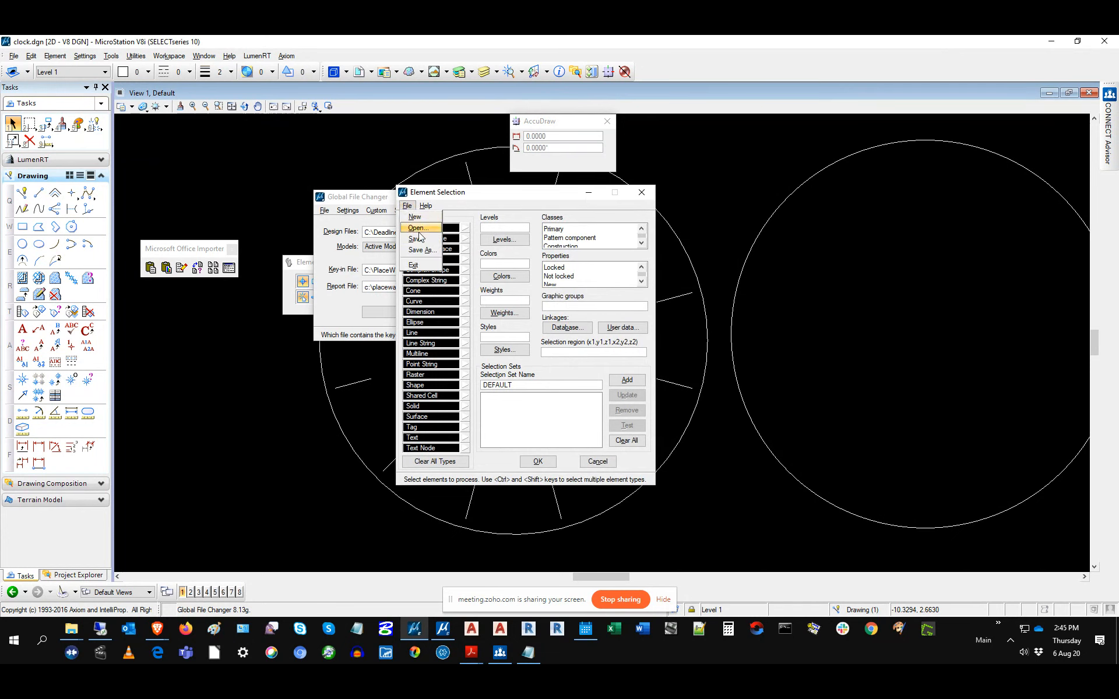
click(645, 296)
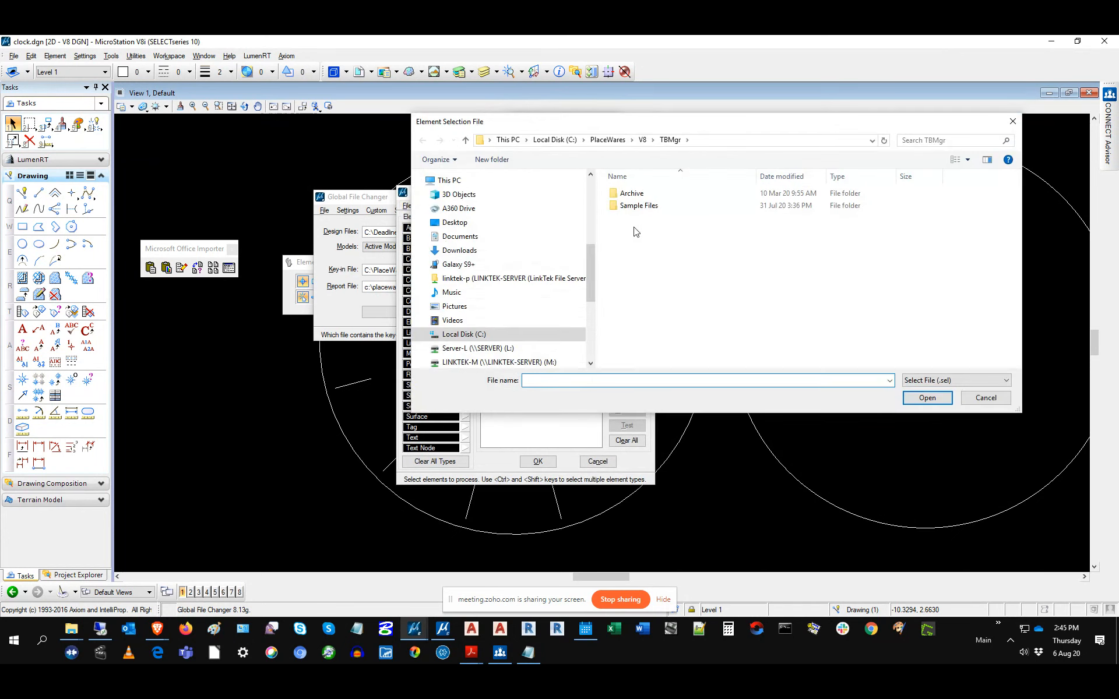
click(464, 141)
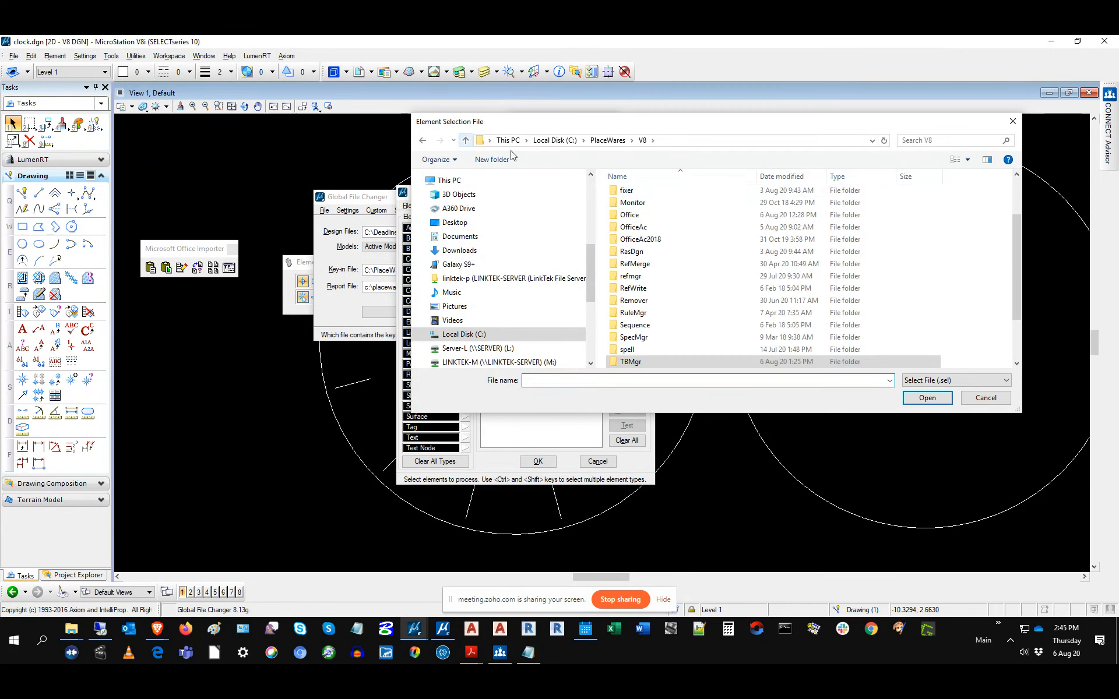
scroll(687, 257, up, 5)
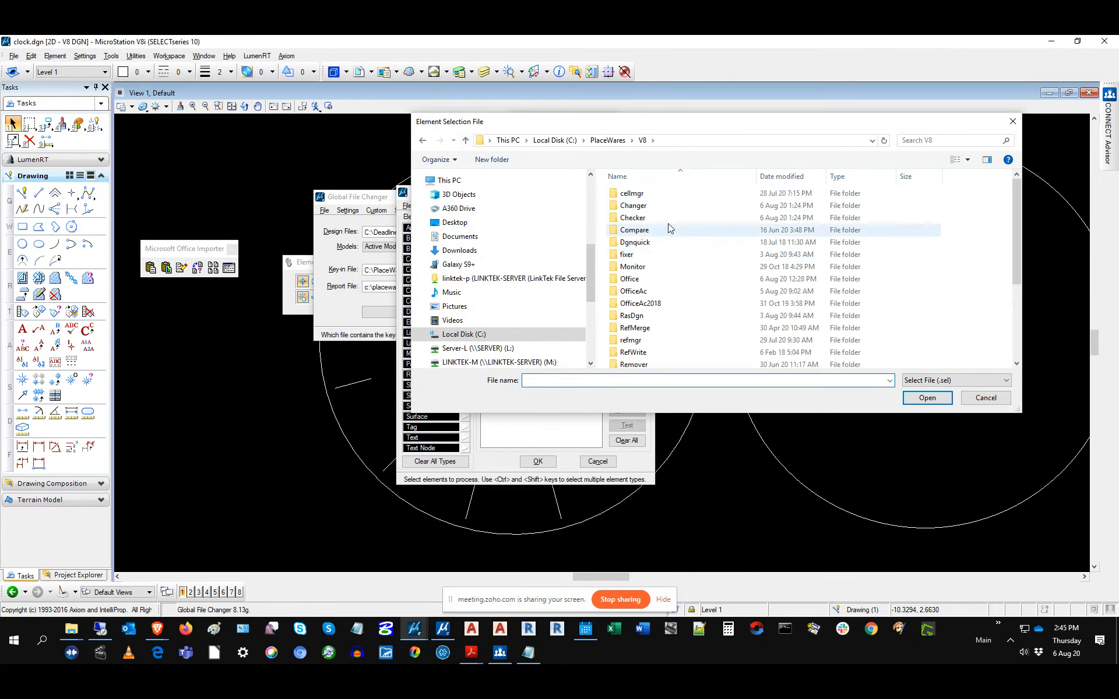
double_click(635, 205)
double_click(634, 230)
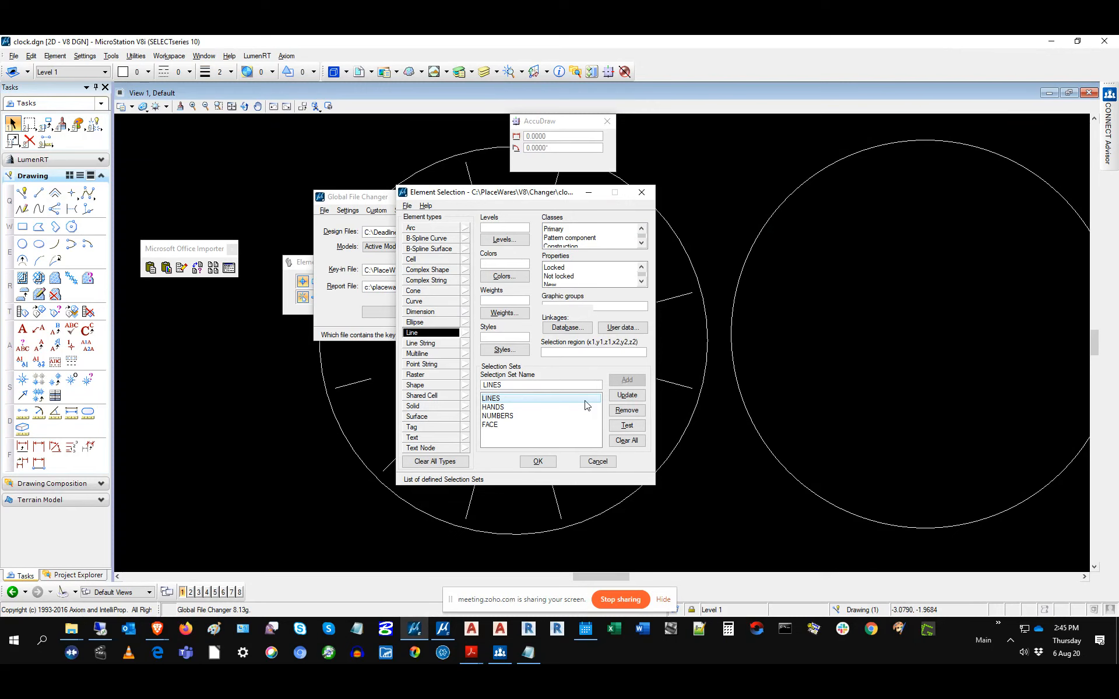
Step: Accept the LINES, HANDS, NUMBERS and FACE sets, then close Global File Changer
click(598, 461)
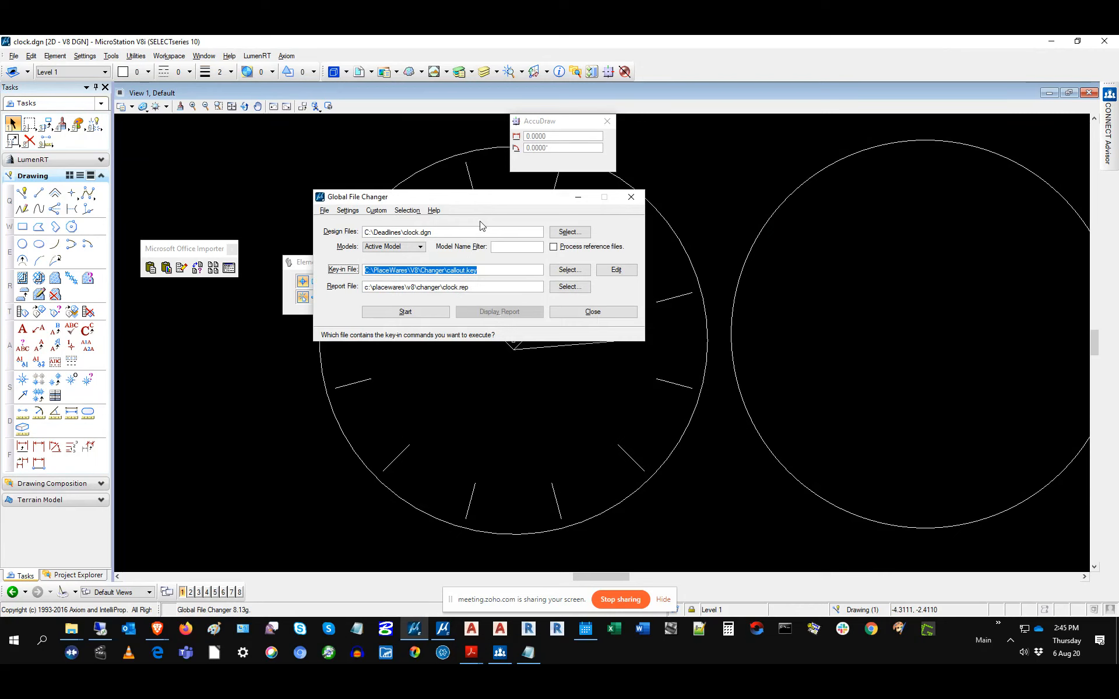
click(375, 214)
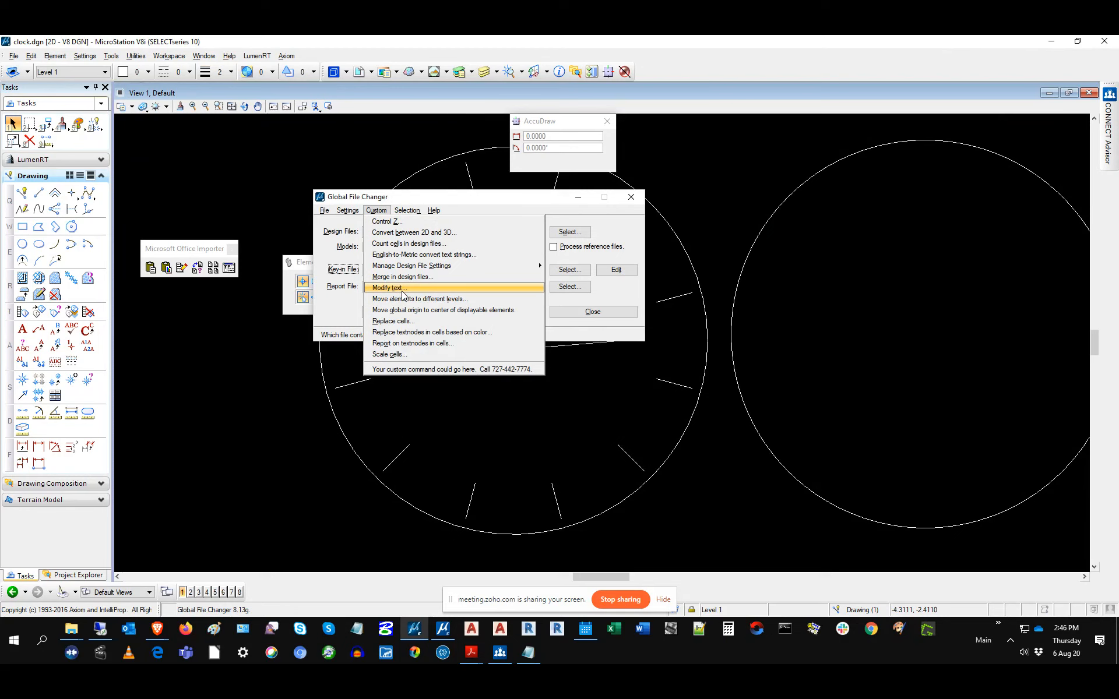
click(495, 202)
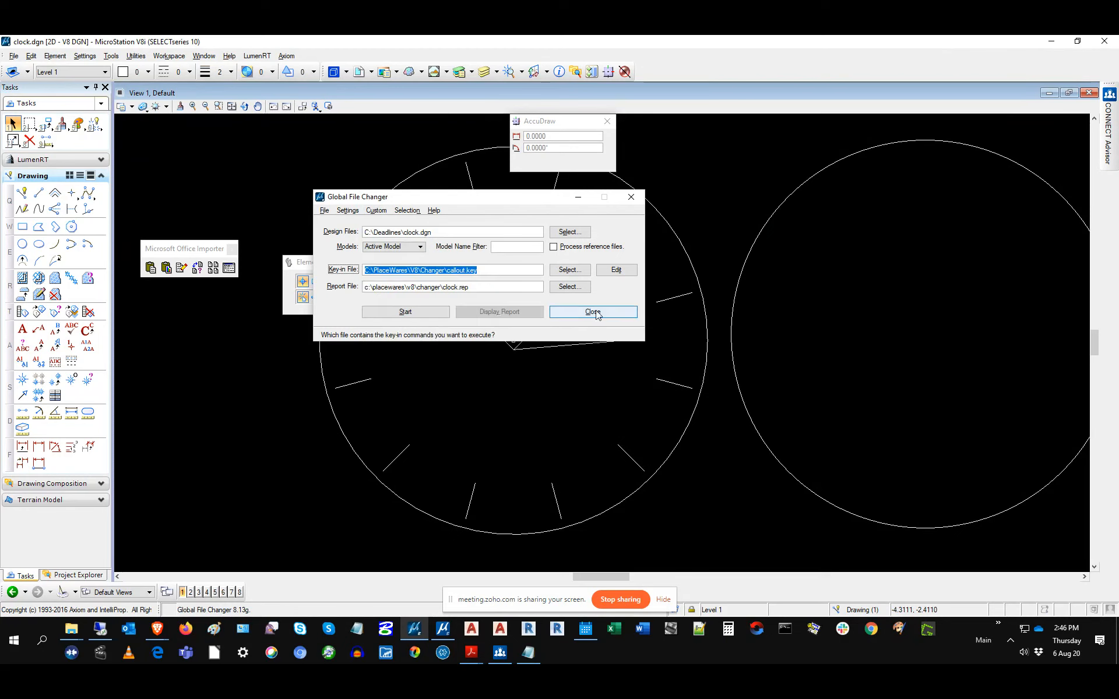
click(631, 197)
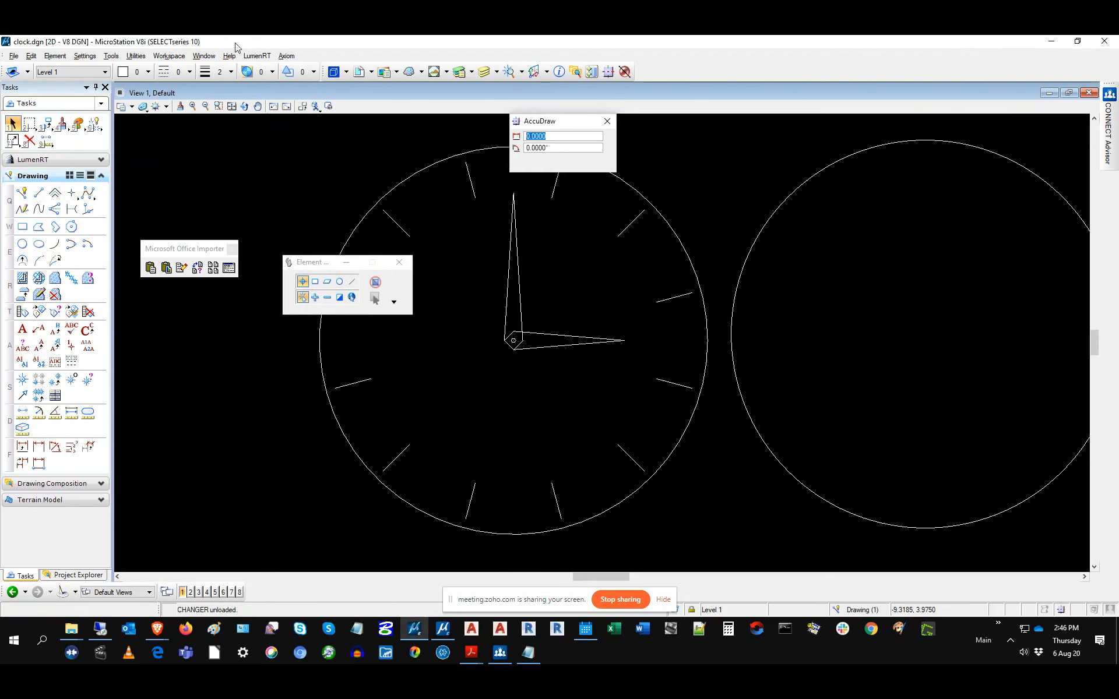
Step: Launch RefManager from the Axiom menu for clock.dgn, then close and unload it
click(292, 57)
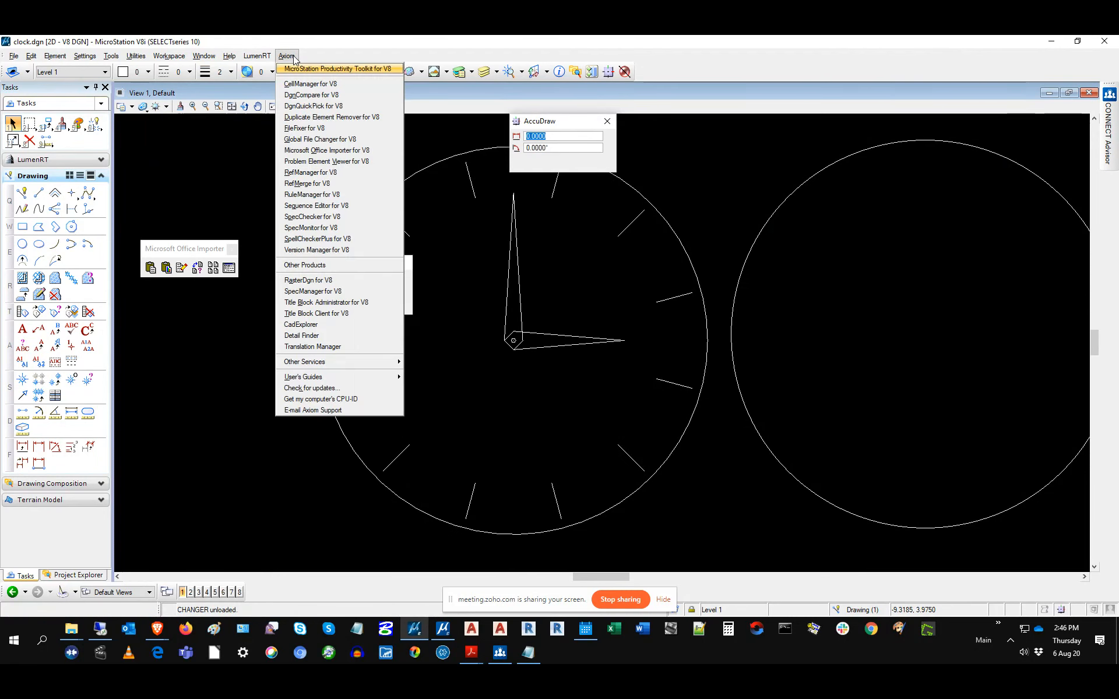
click(309, 173)
drag(500, 226, 413, 205)
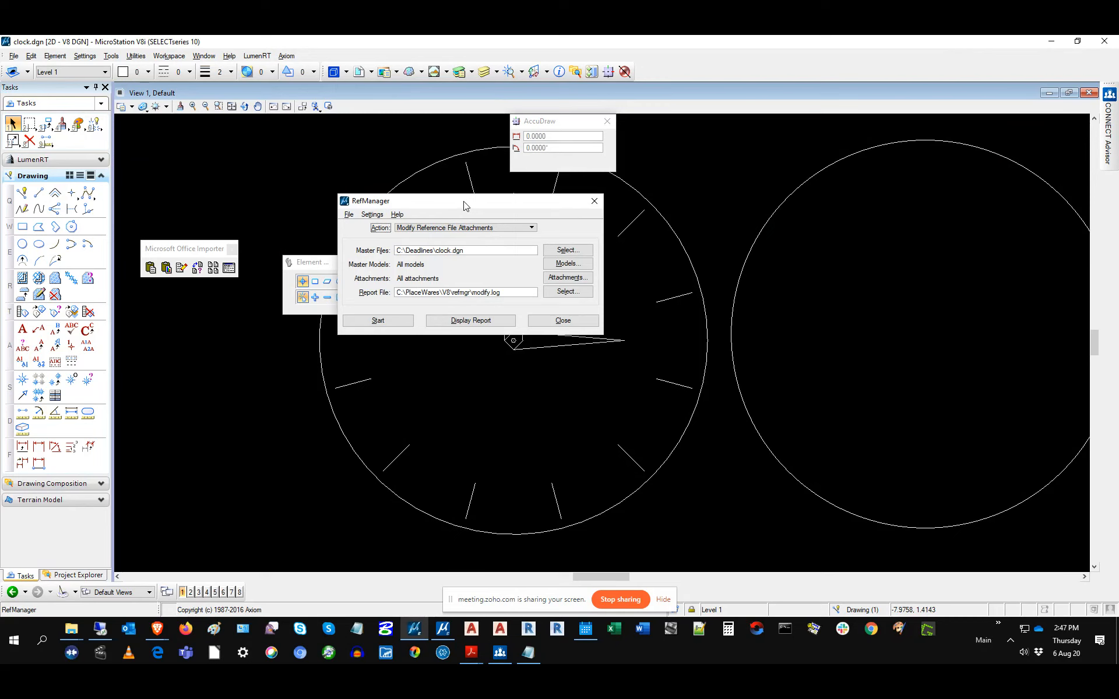
click(563, 321)
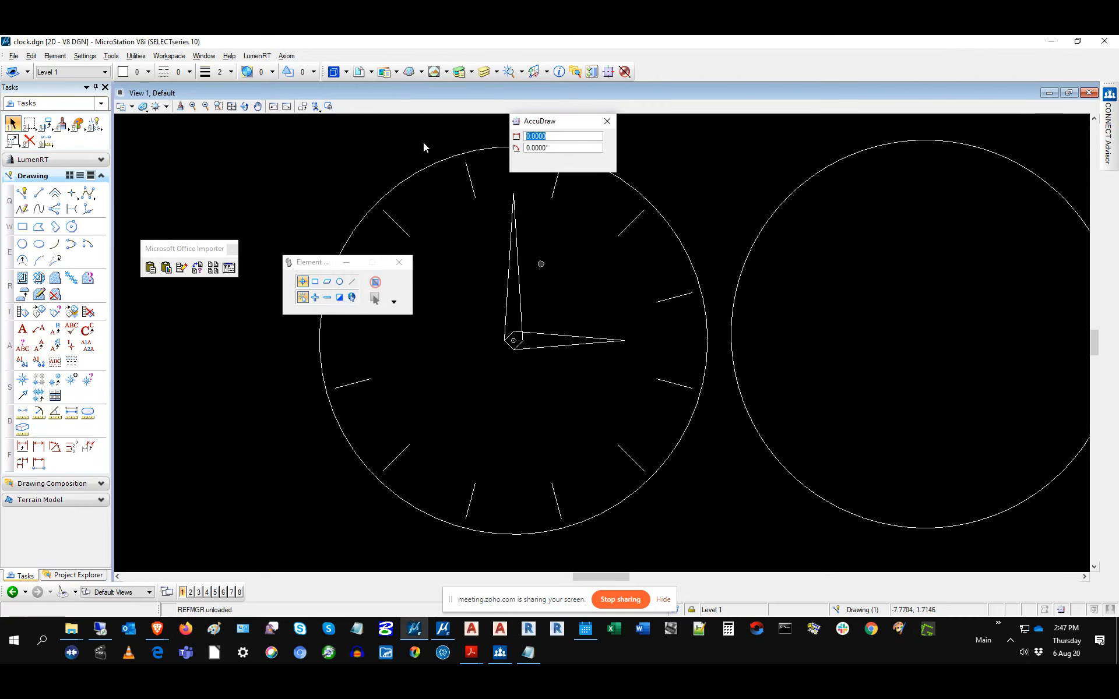
click(286, 56)
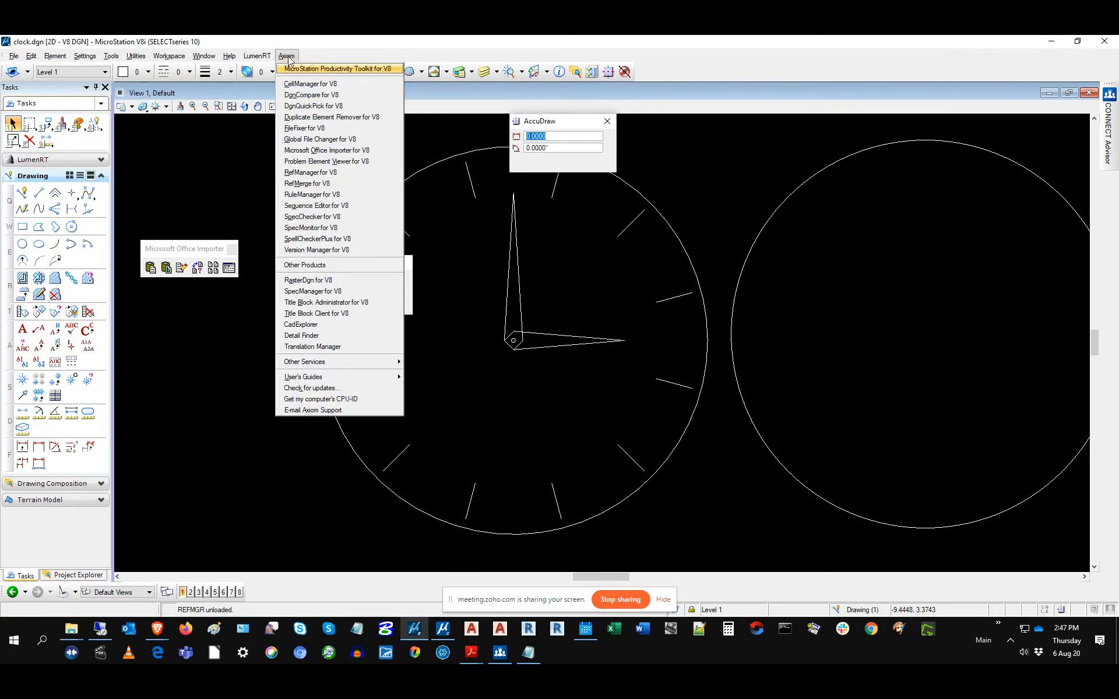
click(306, 216)
drag(564, 201, 278, 207)
click(587, 302)
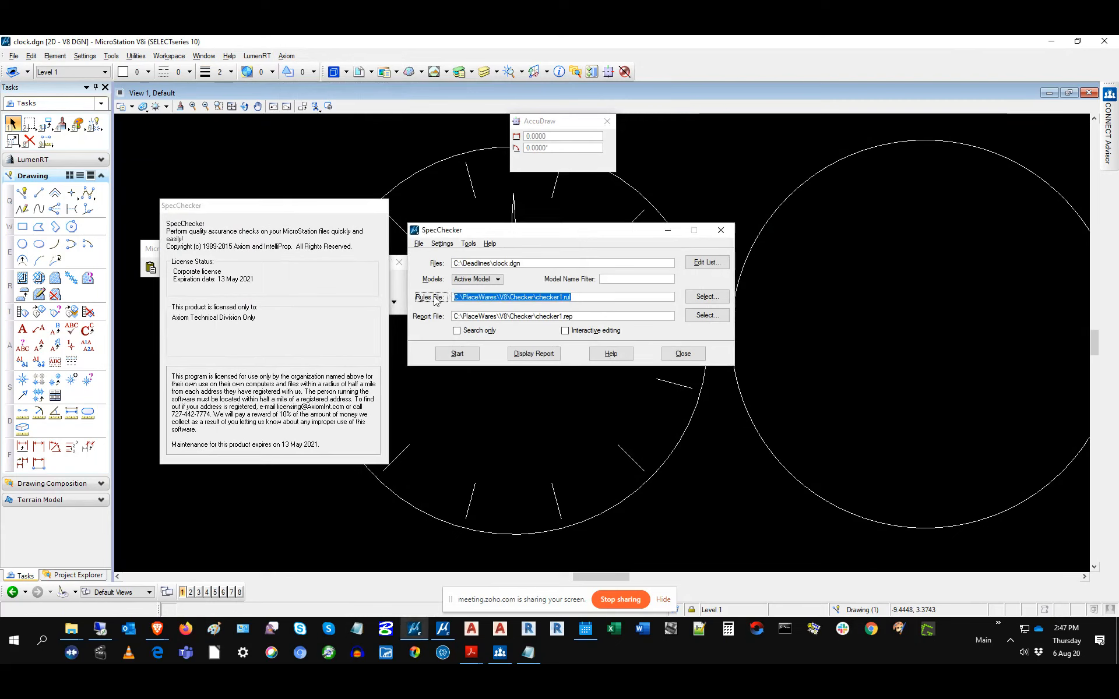
click(606, 303)
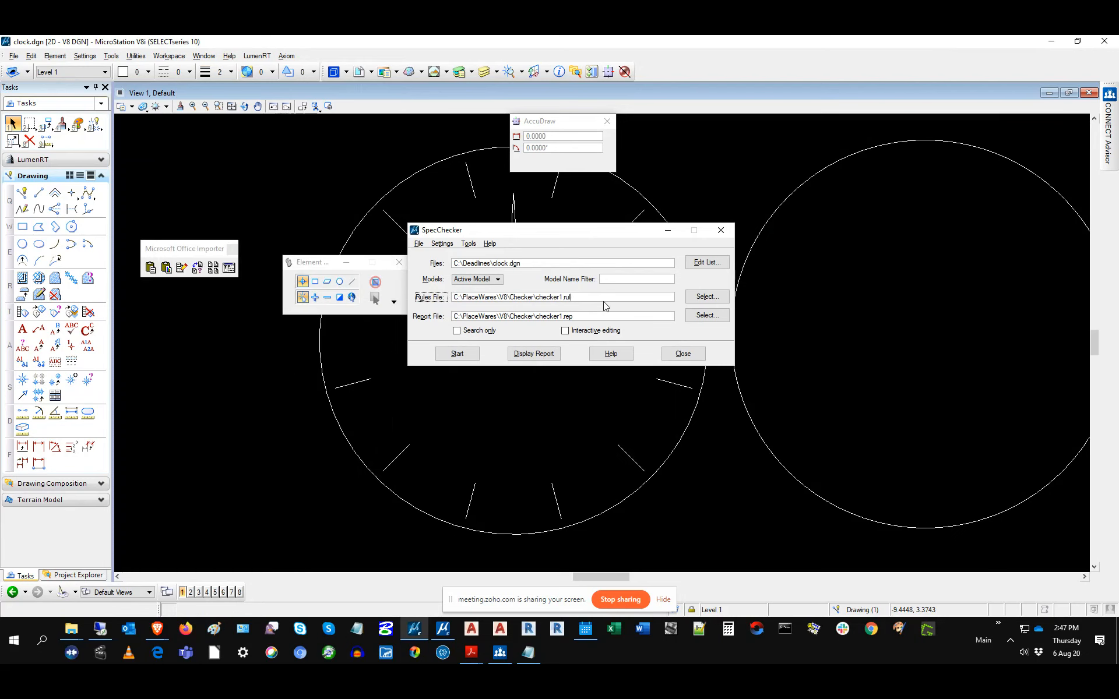
click(291, 55)
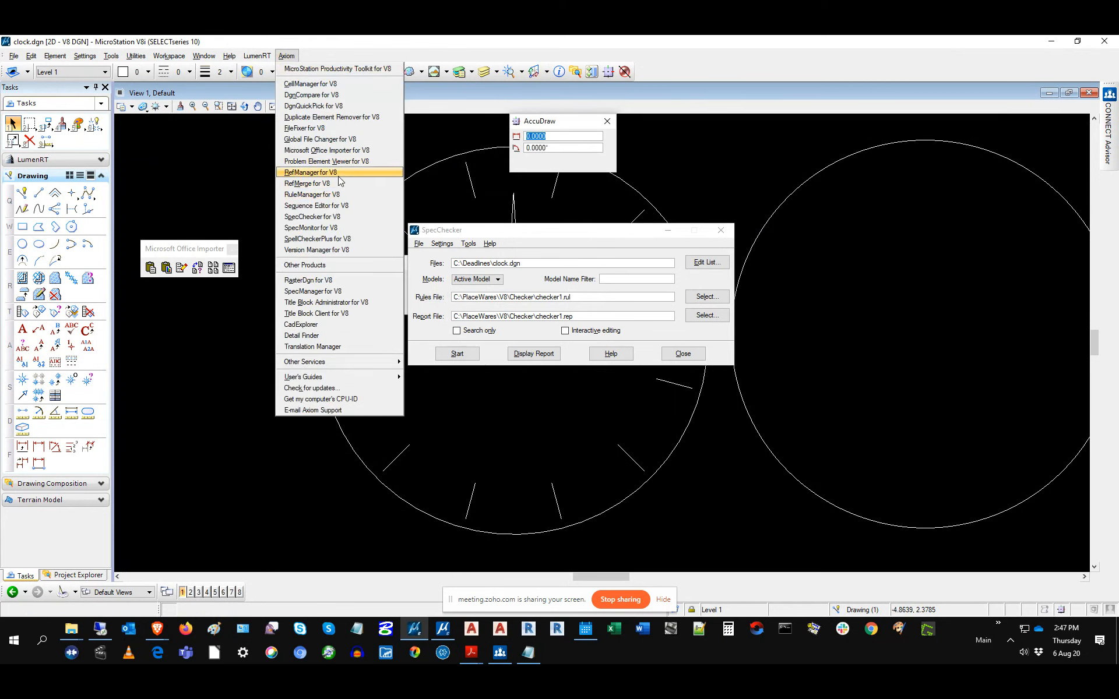
click(338, 198)
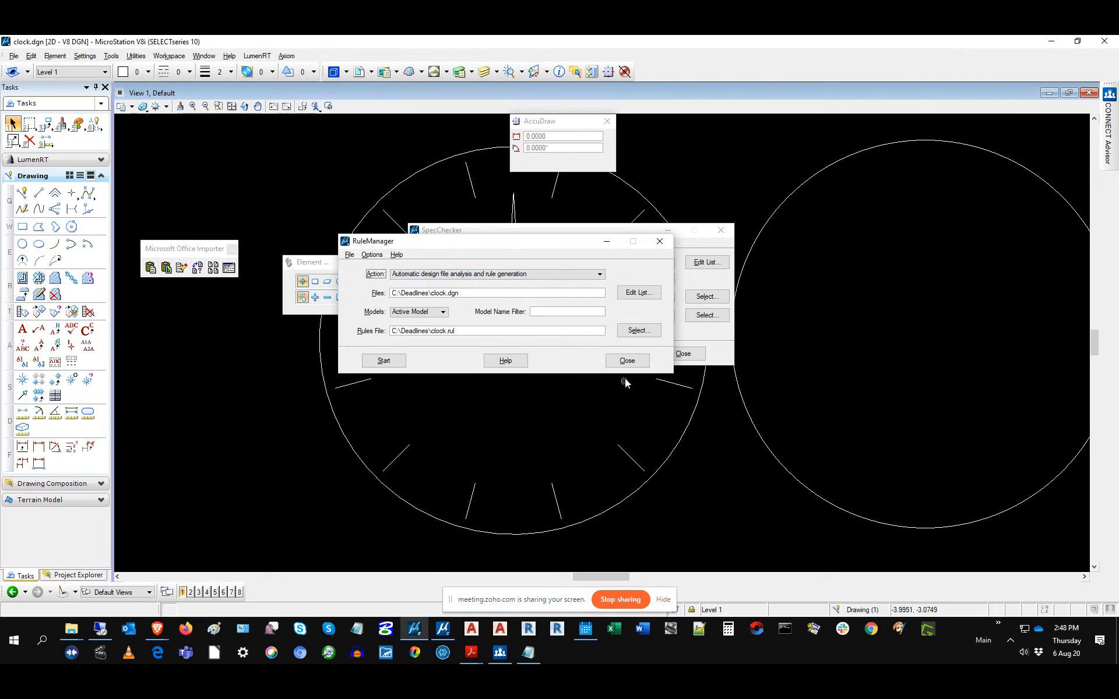
click(626, 361)
click(551, 237)
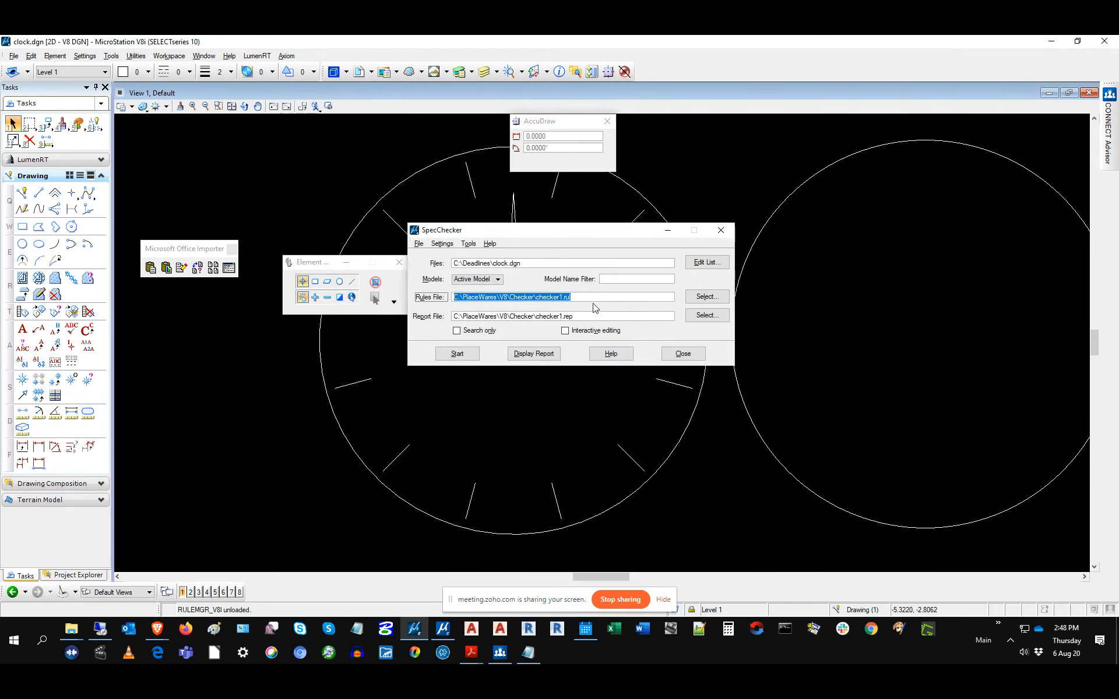
click(589, 298)
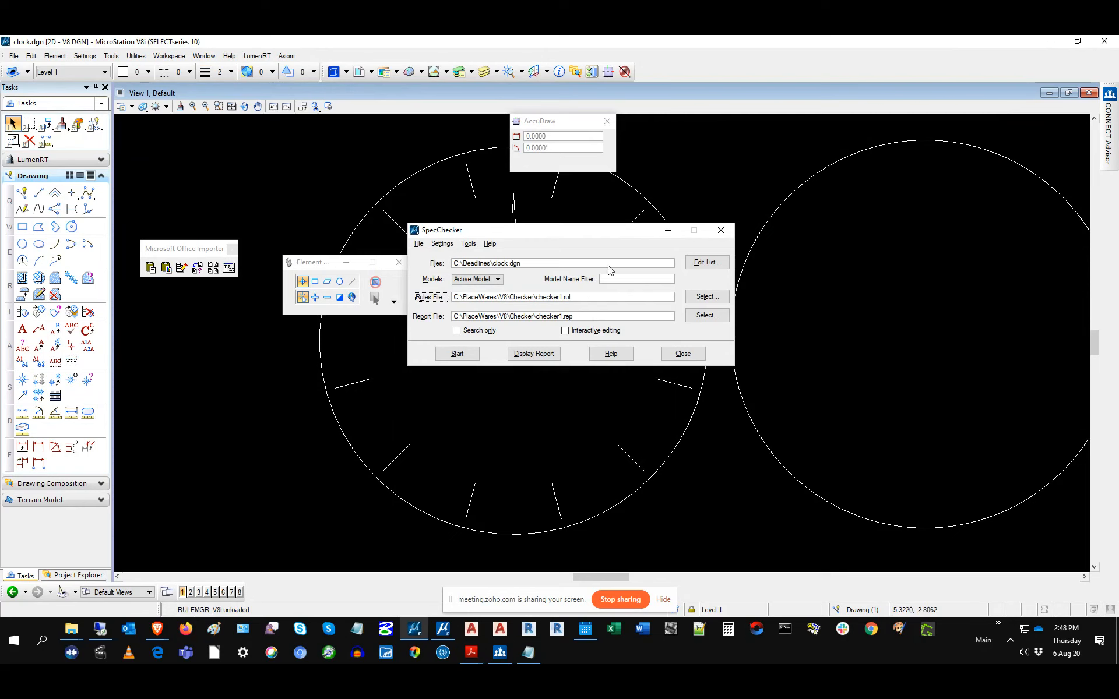
Step: Open Title Block Administrator with action 'Update database from selected design files' and select the database path
click(286, 55)
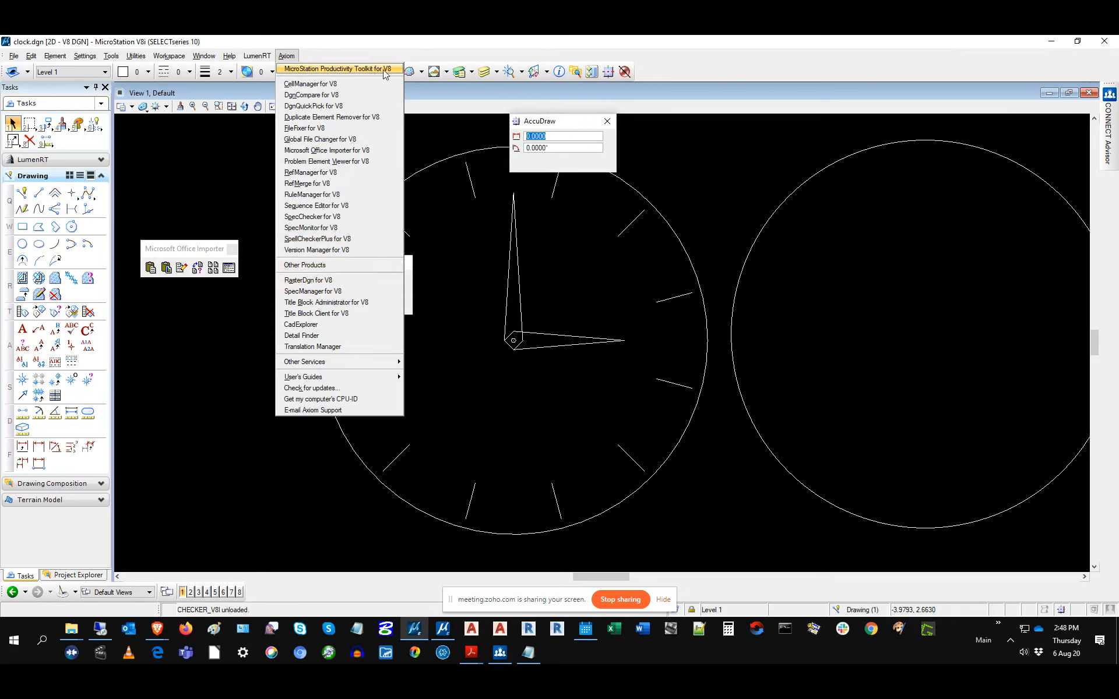
click(324, 303)
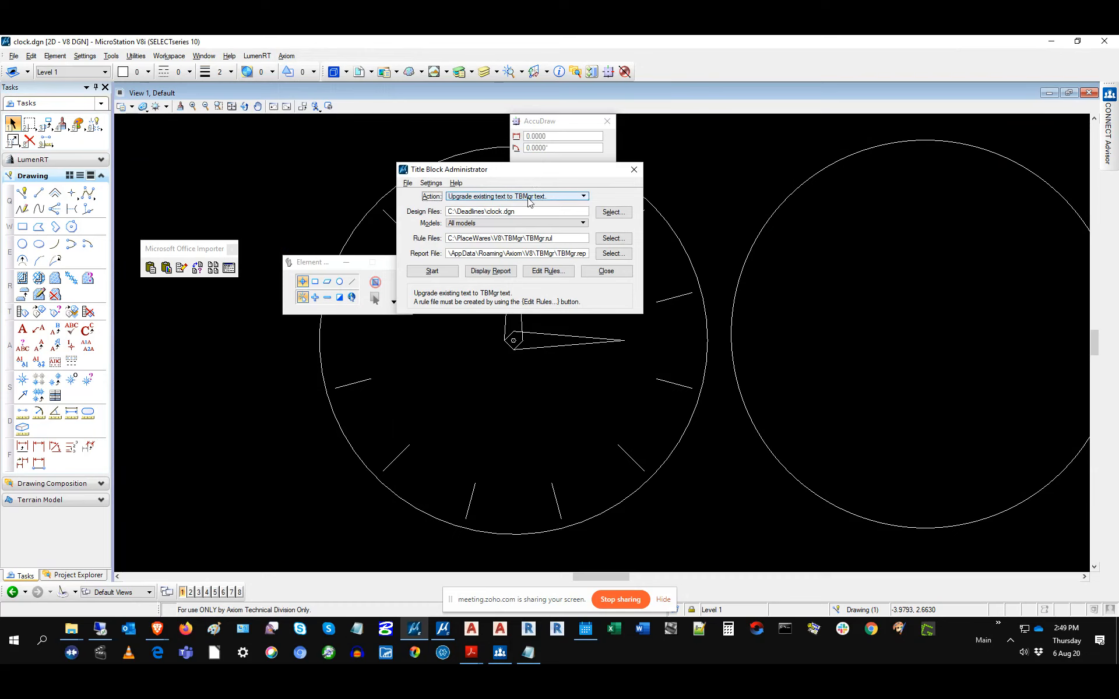
click(529, 201)
click(513, 167)
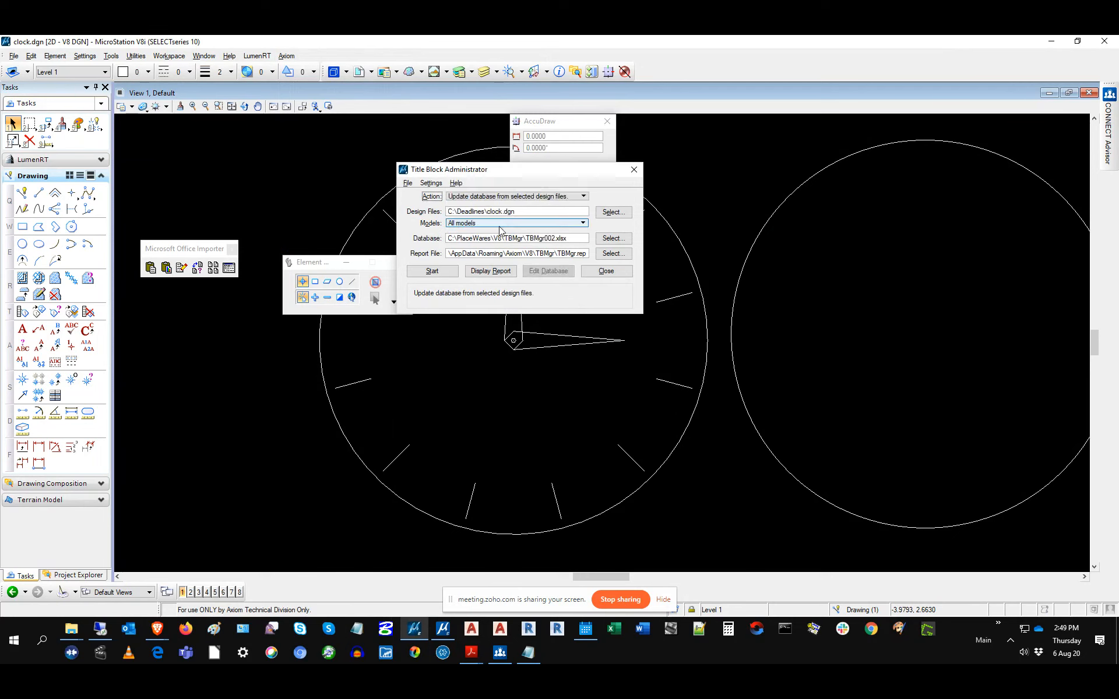
drag(568, 239, 430, 240)
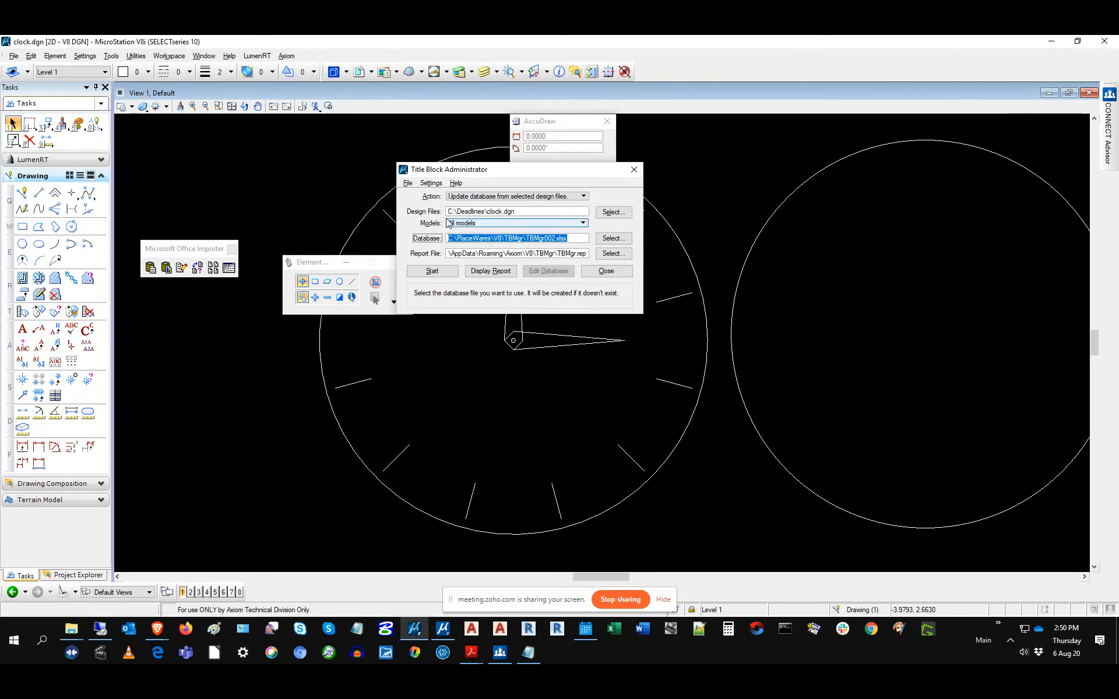
click(475, 198)
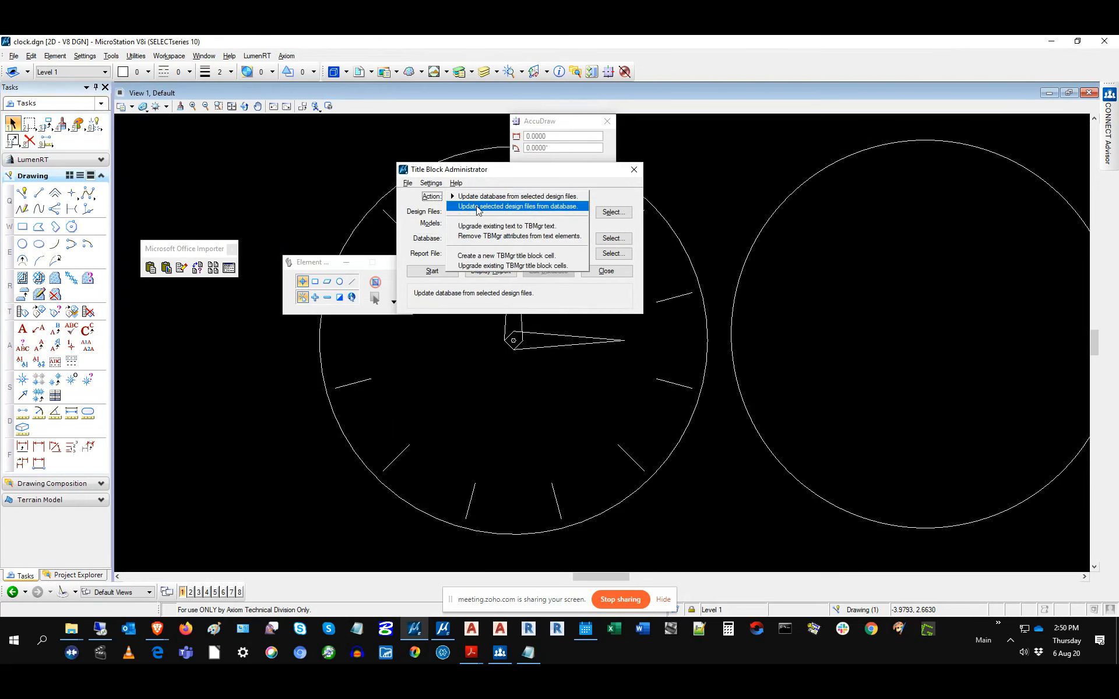
click(476, 207)
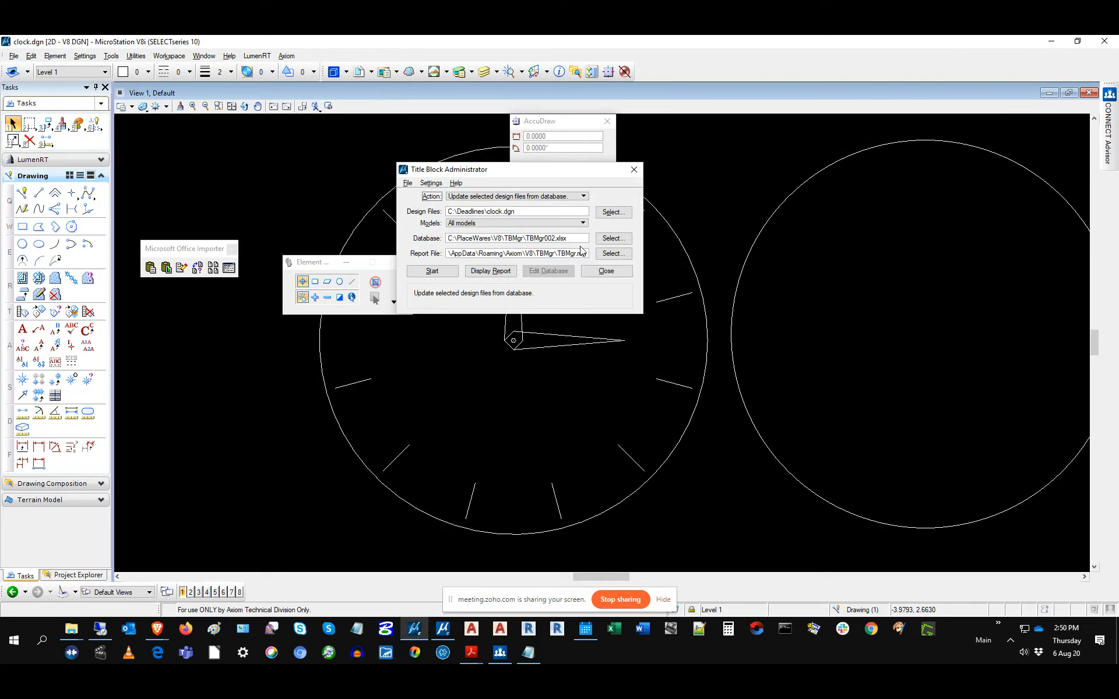
click(481, 201)
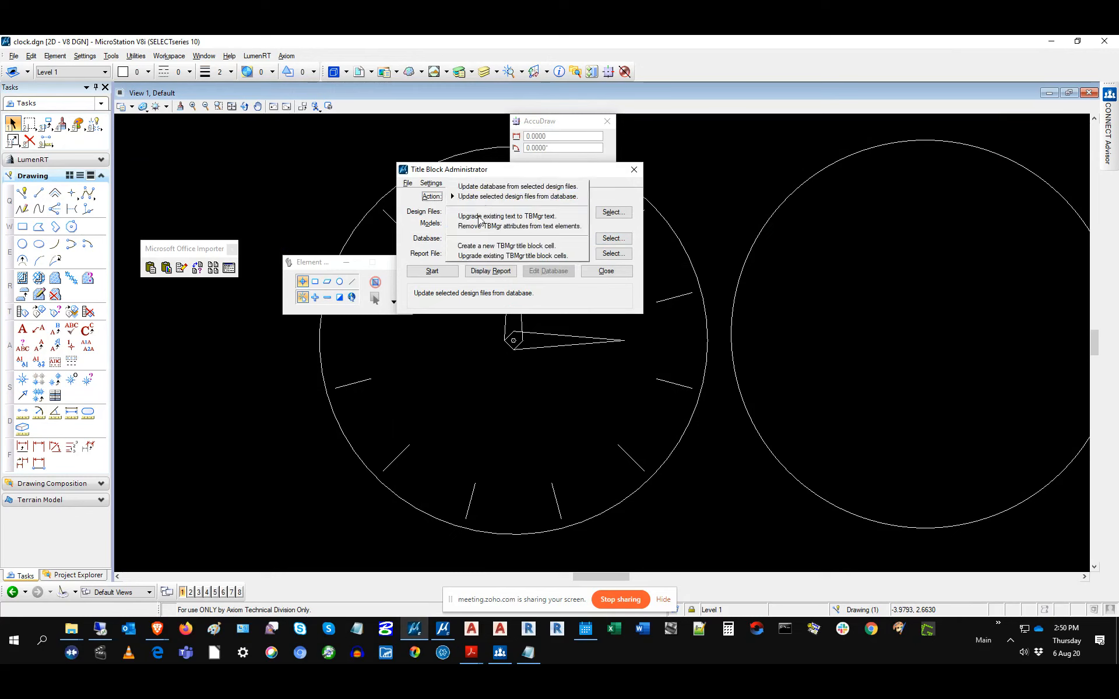
click(455, 217)
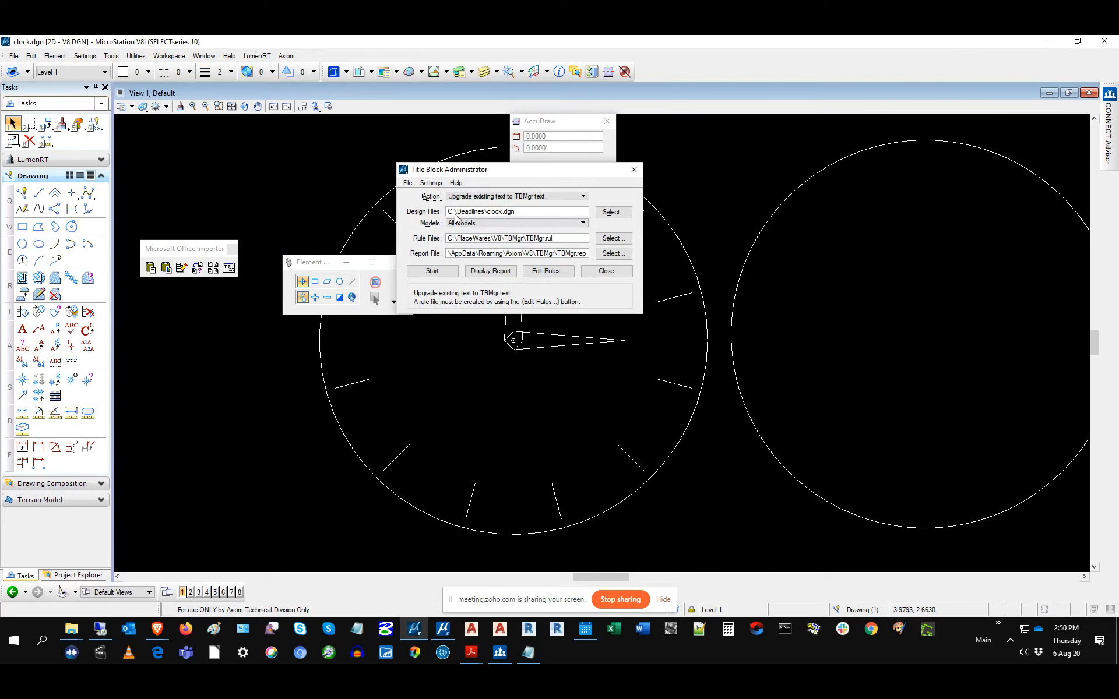
click(487, 197)
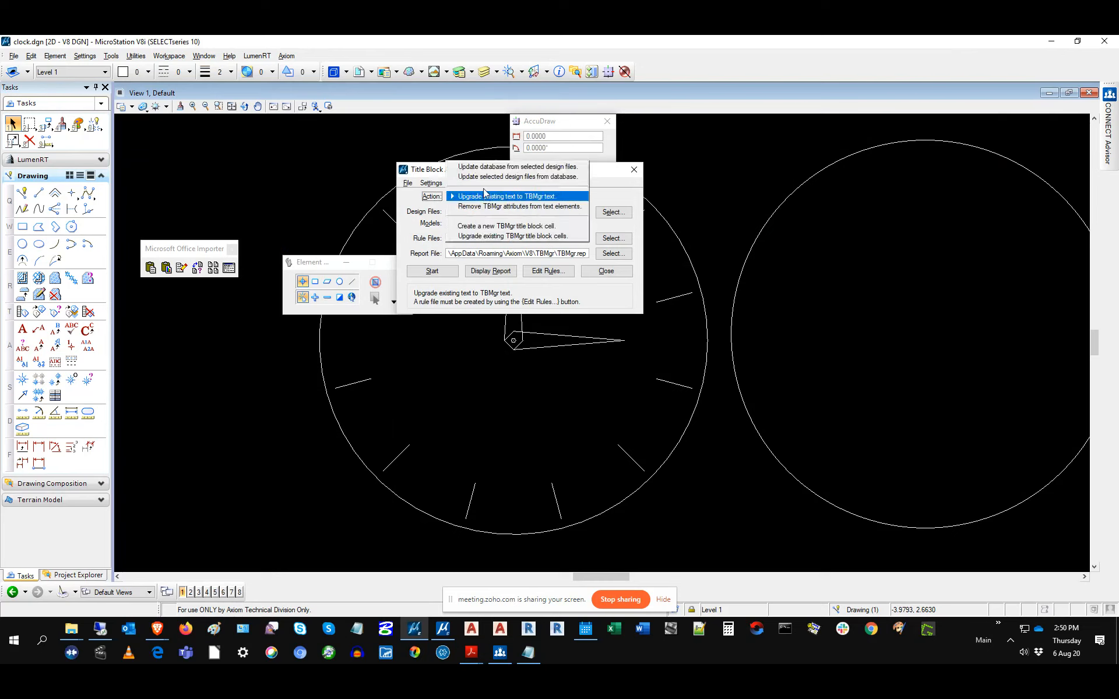
click(483, 167)
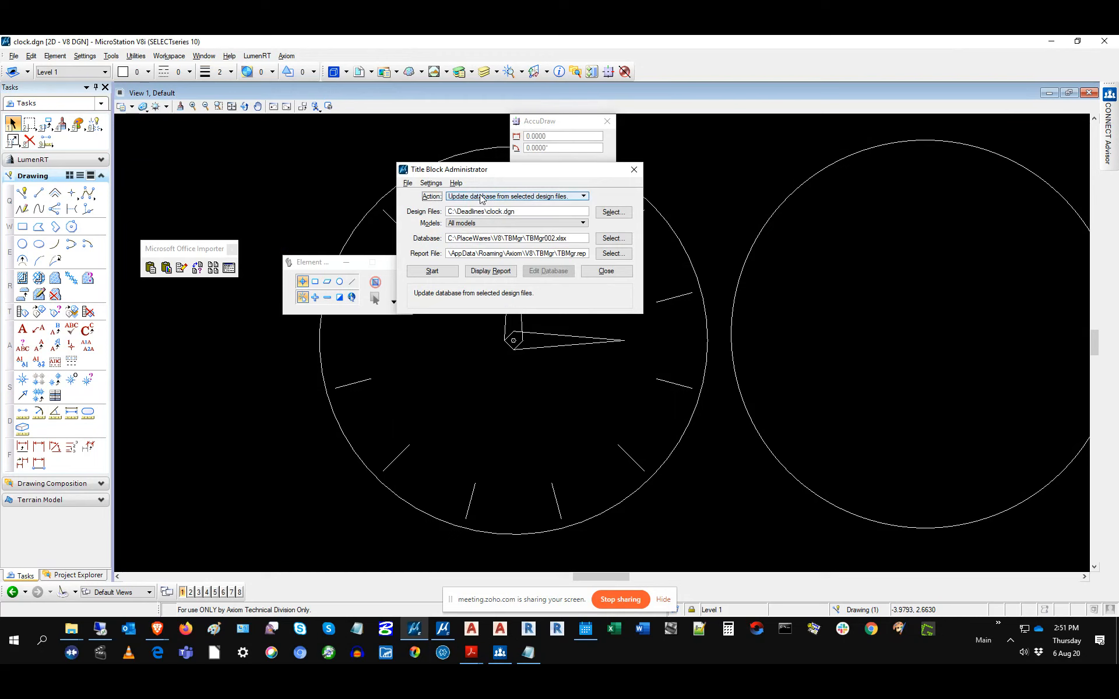
click(479, 197)
Step: Switch the action to 'Update selected design files from database'
click(481, 211)
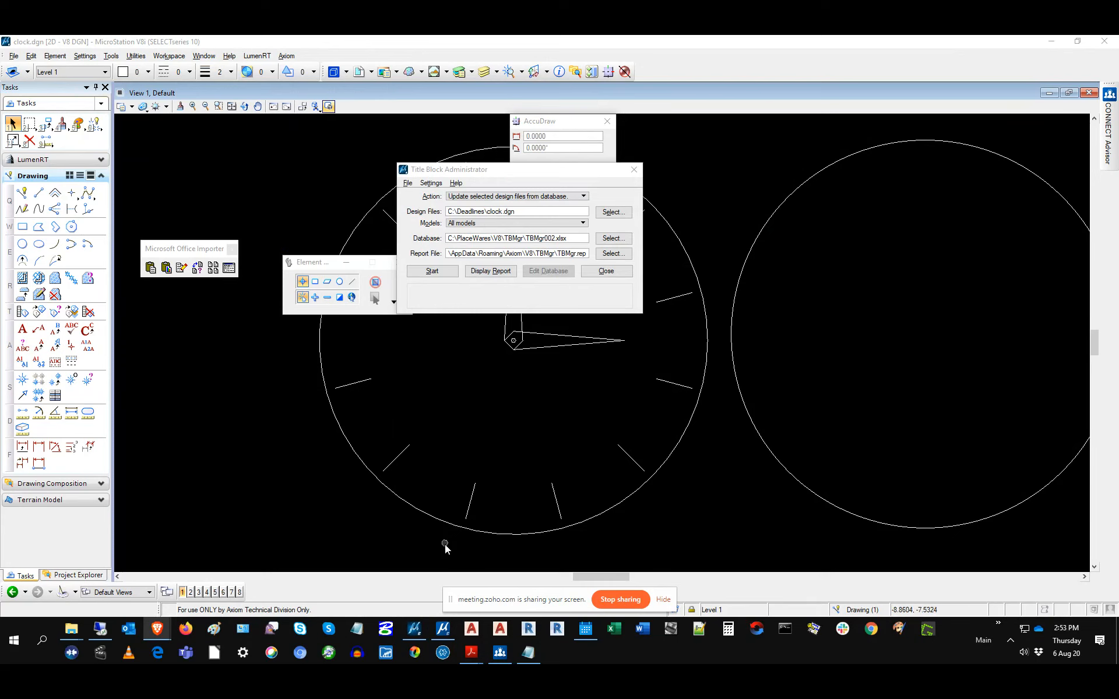
Step: Type Axiom's contact e-mail address in capitals into a blank Notepad document
click(356, 629)
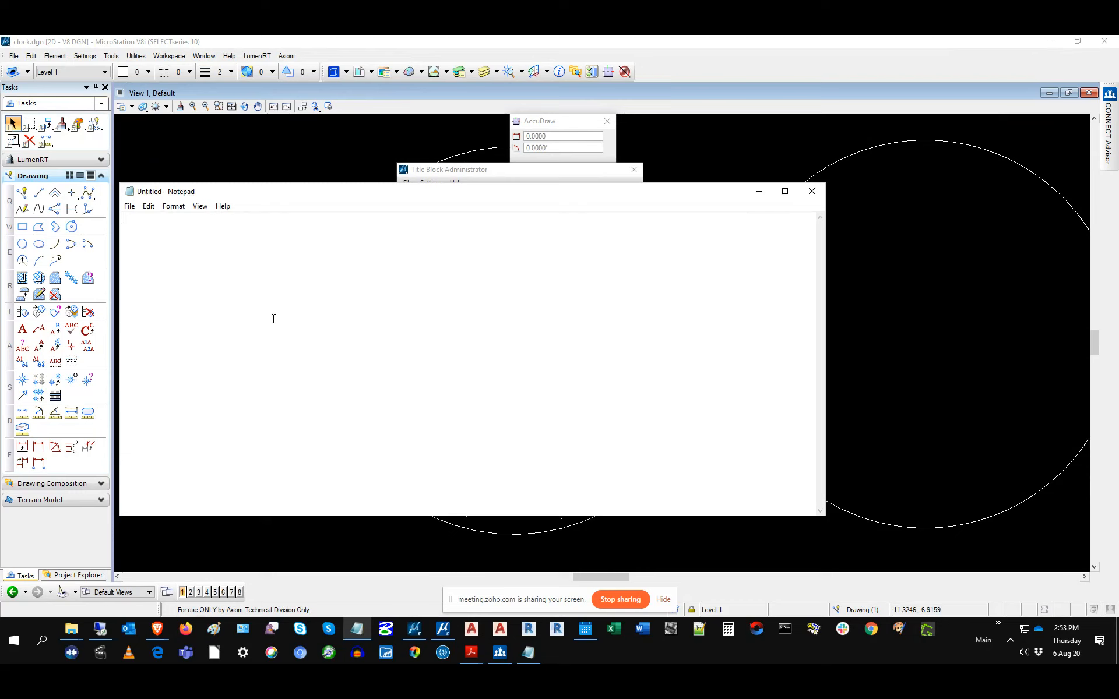
Step: Set the note's font to 22-point bold Courier New
click(173, 206)
click(192, 233)
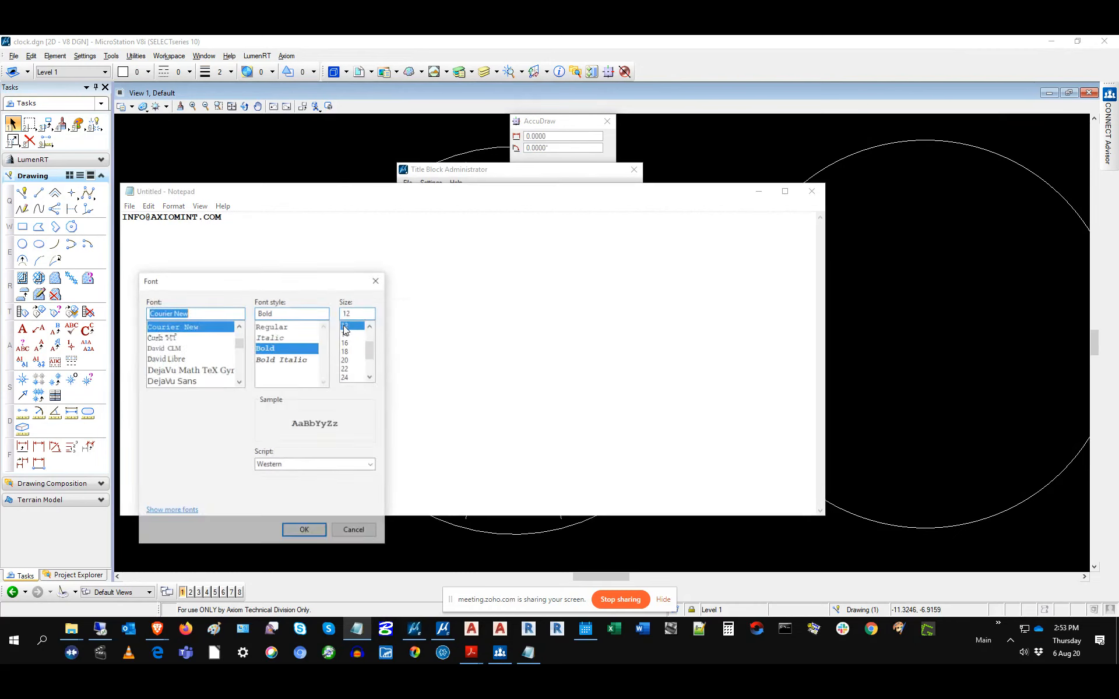
click(356, 369)
click(319, 532)
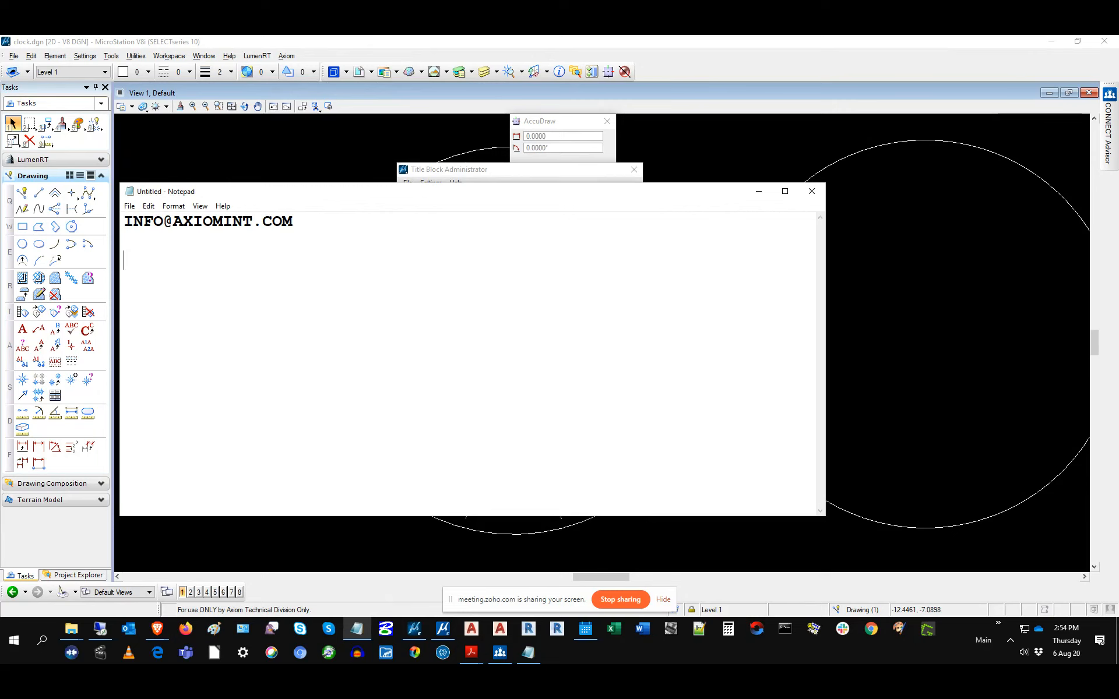
key(alt+Tab)
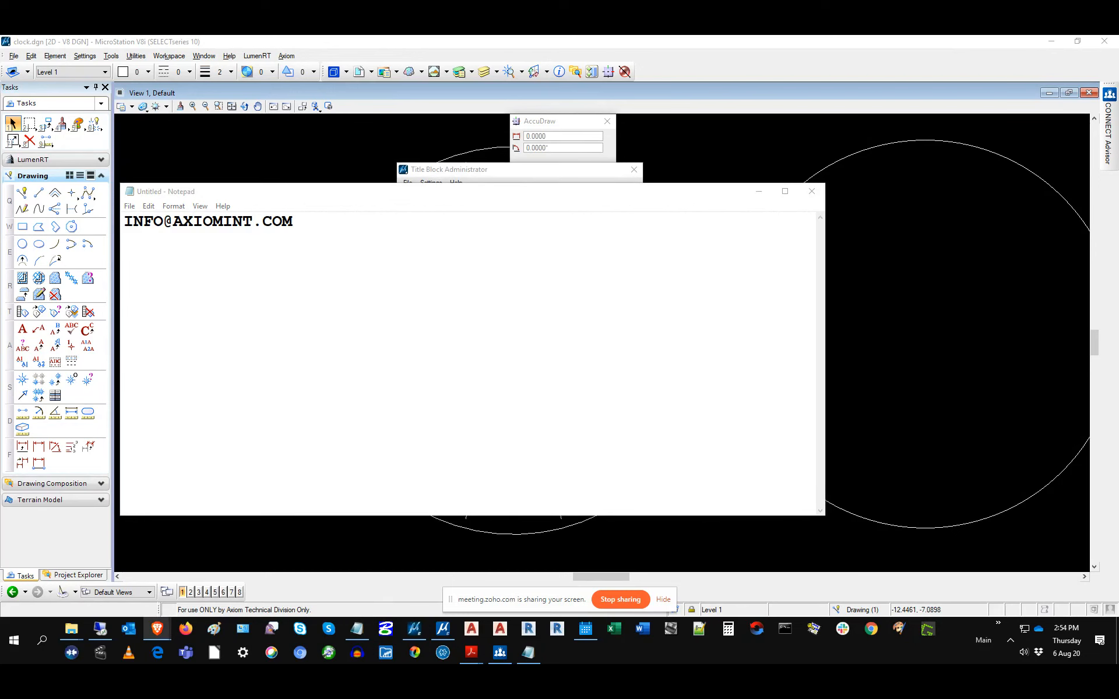